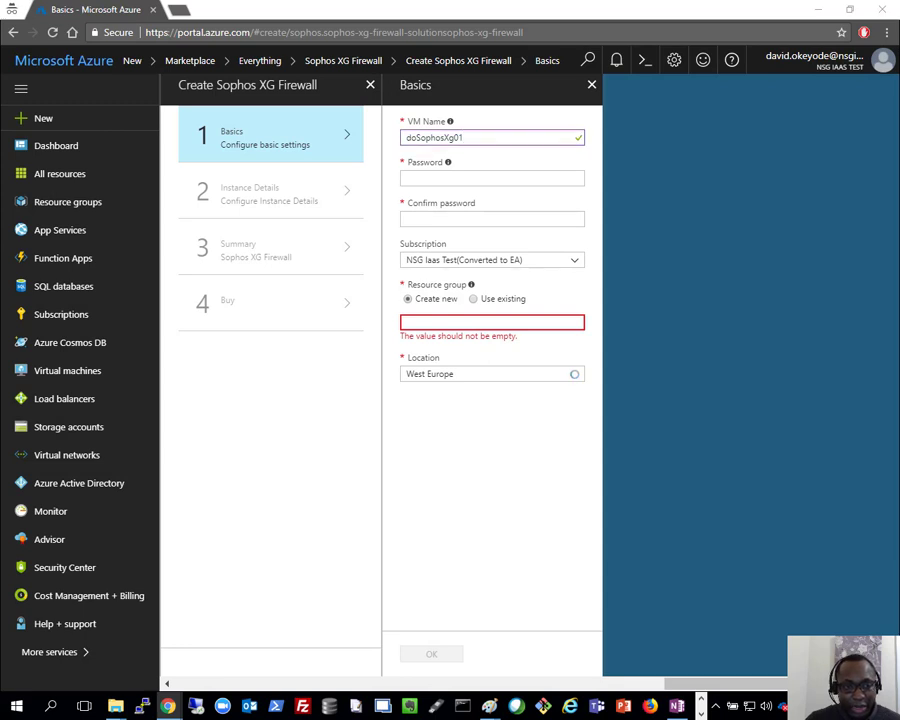
Step: Enter and confirm the VM password, name the new resource group do-azure-rg, and accept the basic settings
left_click(416, 178)
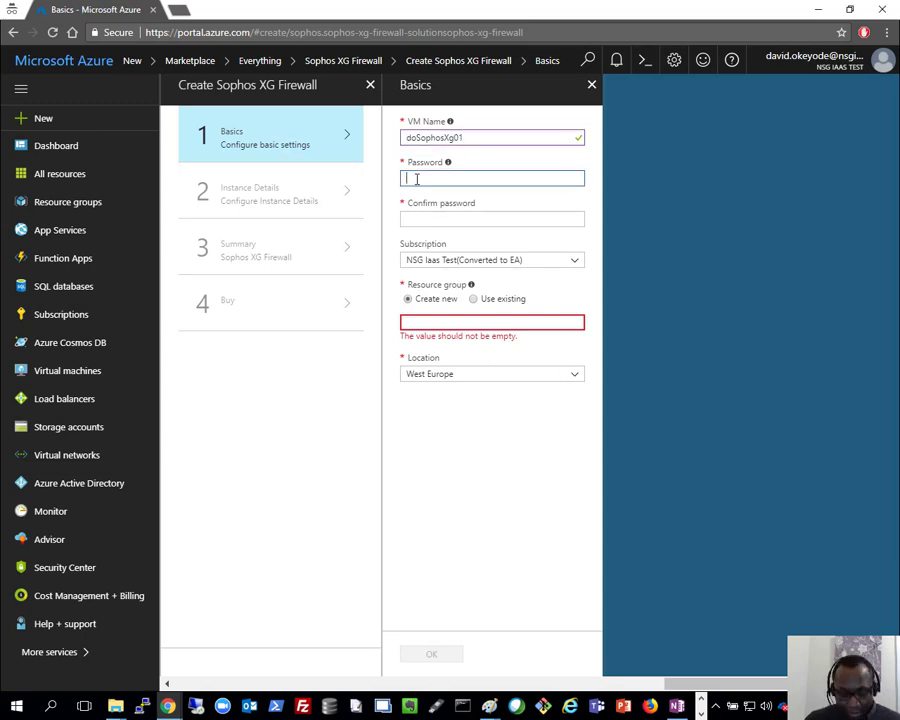
key("ctrl+v")
left_click(458, 221)
key("ctrl+v")
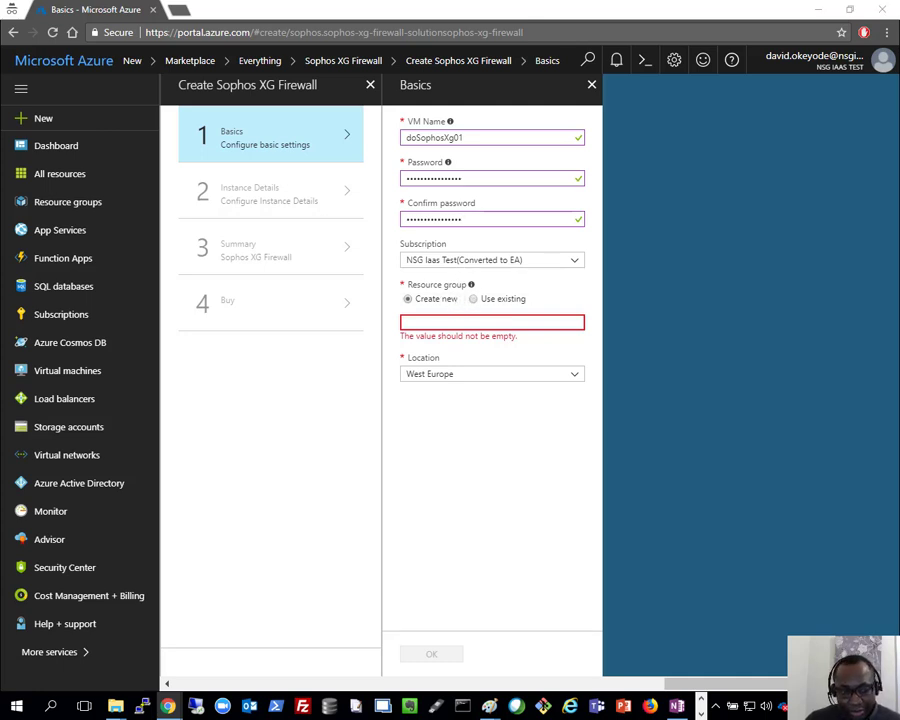
type("do-azure-rg")
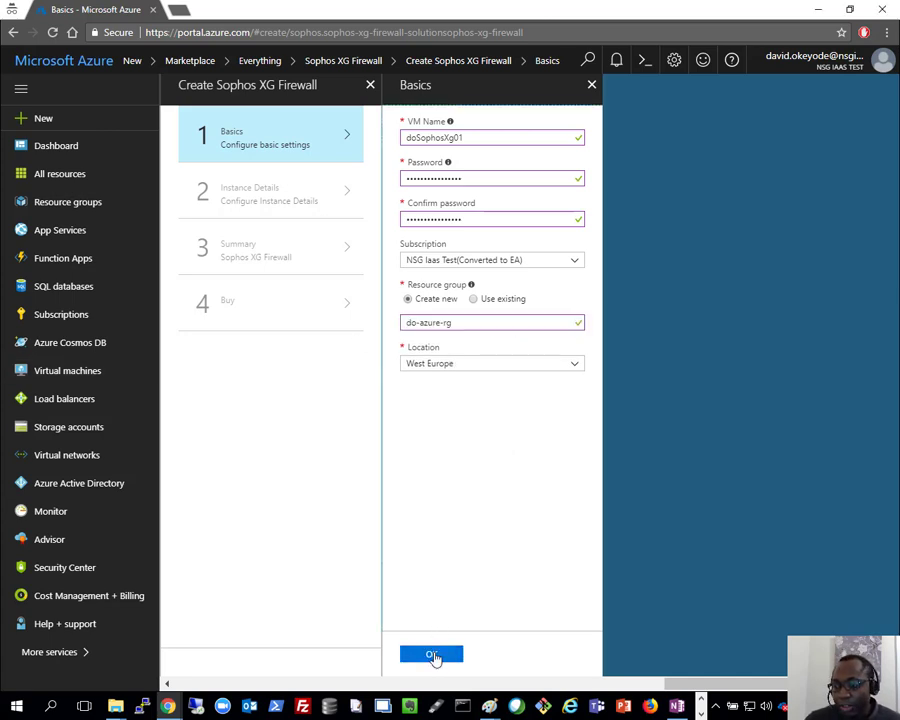
left_click(432, 654)
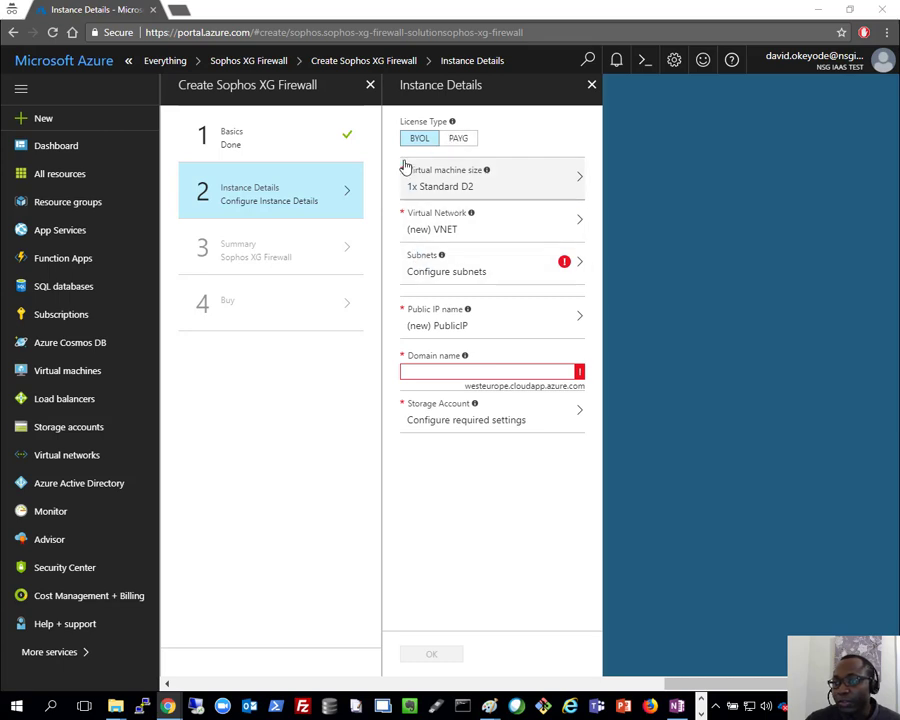
Step: Choose the D2_V2 Standard size for the firewall's virtual machine
left_click(458, 172)
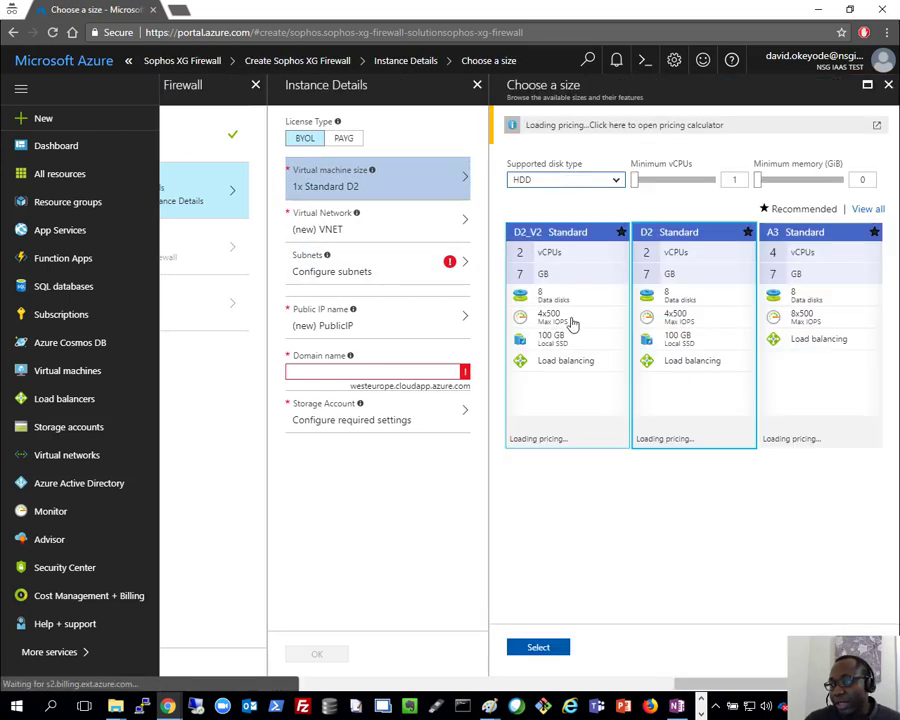
left_click(530, 291)
left_click(562, 650)
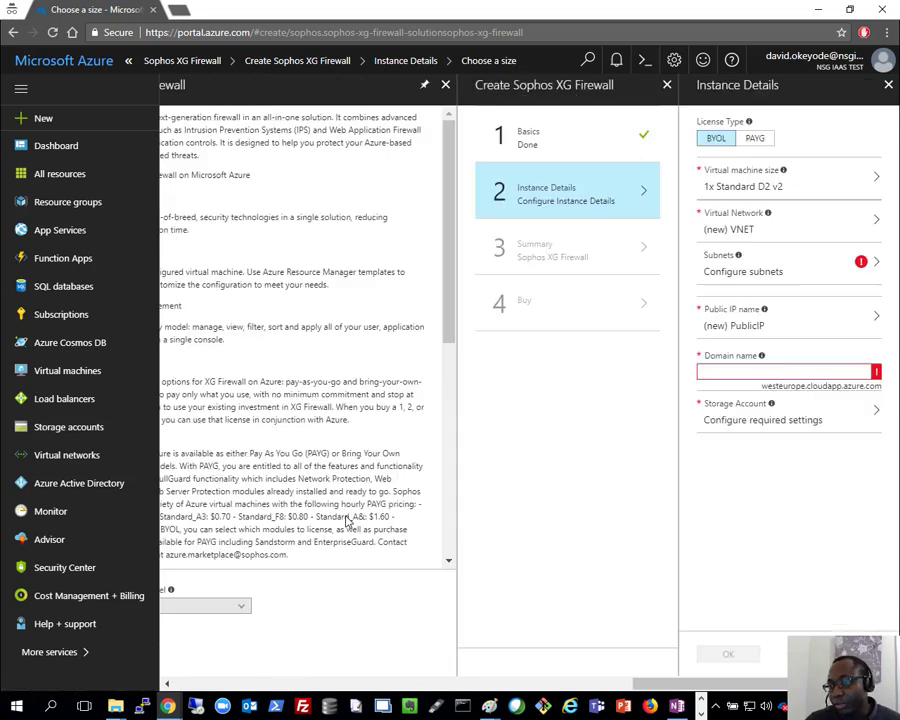
Step: Define a new virtual network named do-azure-vnet with the address space 10.10.0.0/16
left_click(505, 232)
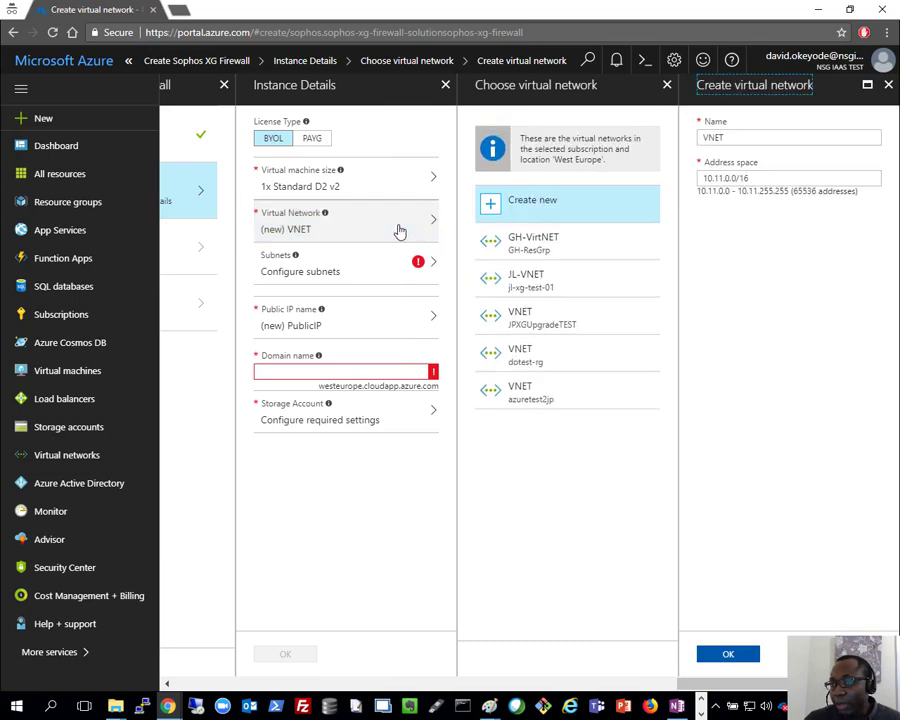
left_click_drag(790, 135, 517, 146)
type("do-azure-vnet")
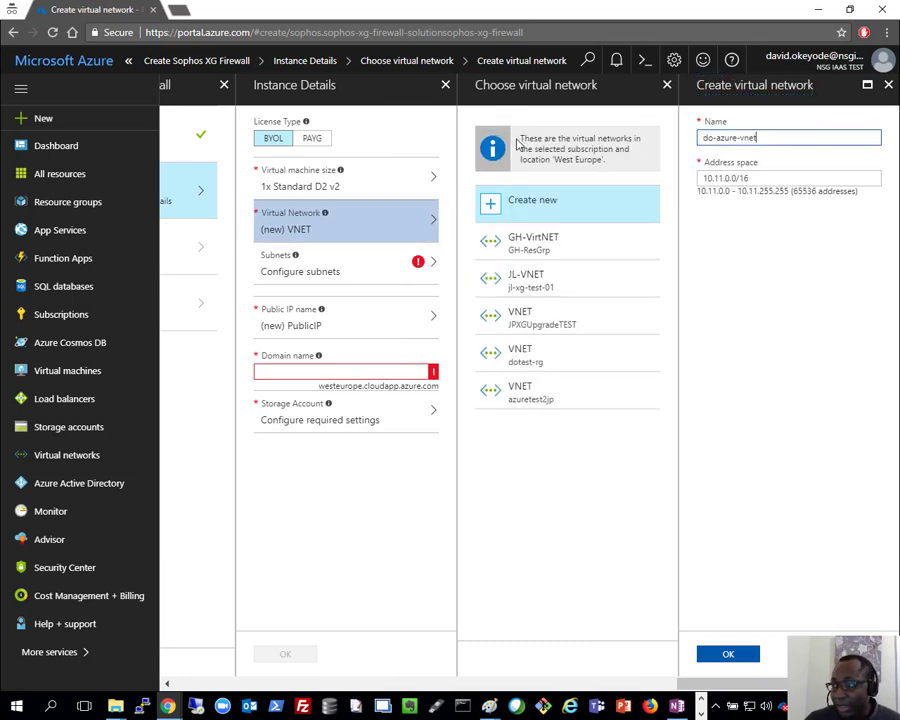
left_click(719, 180)
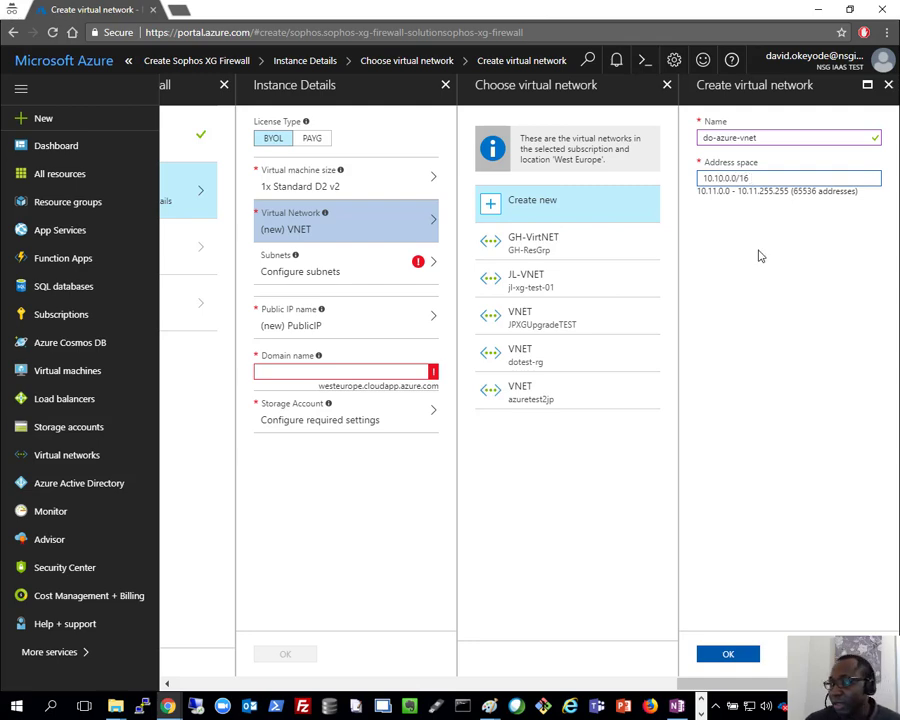
left_click(730, 652)
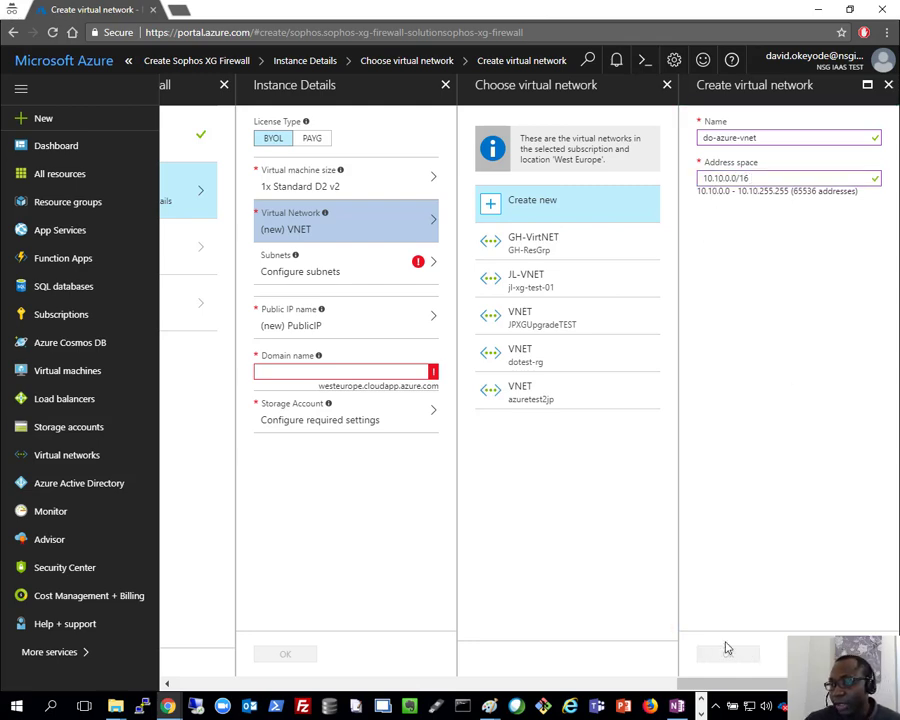
Step: In the subnet configuration, name the WAN subnet sec-frontend and set its address prefix to 10.10.254.0/24
left_click(460, 275)
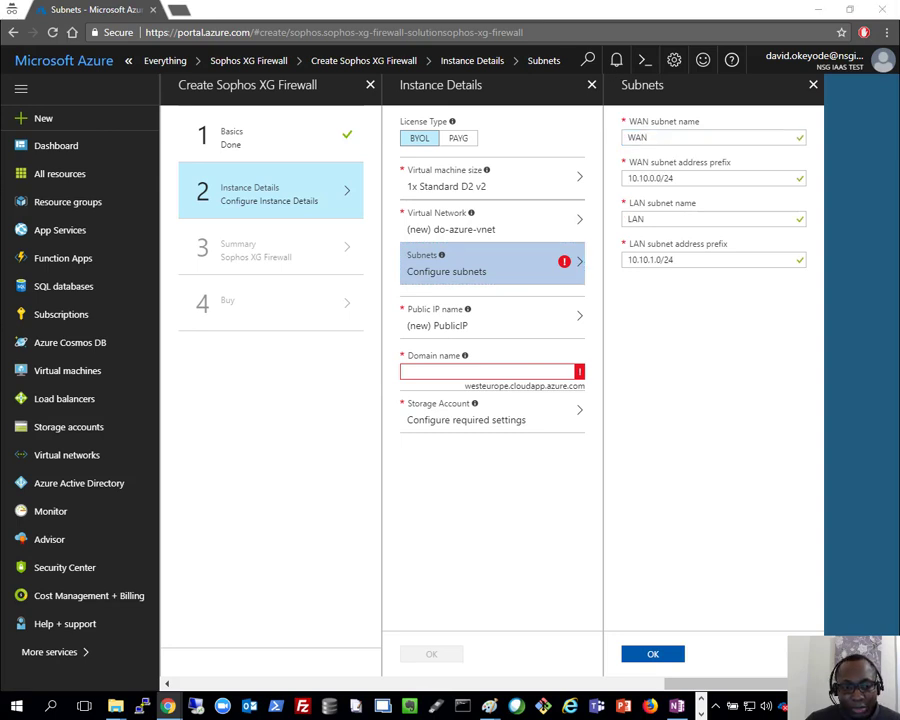
key("alt+Tab")
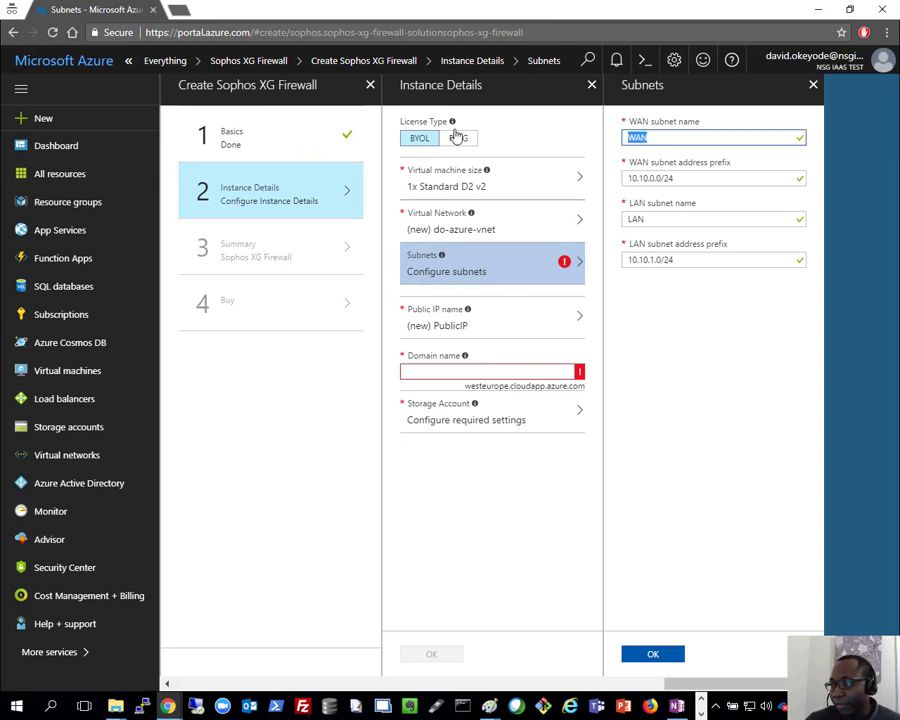
type("sec-frontend")
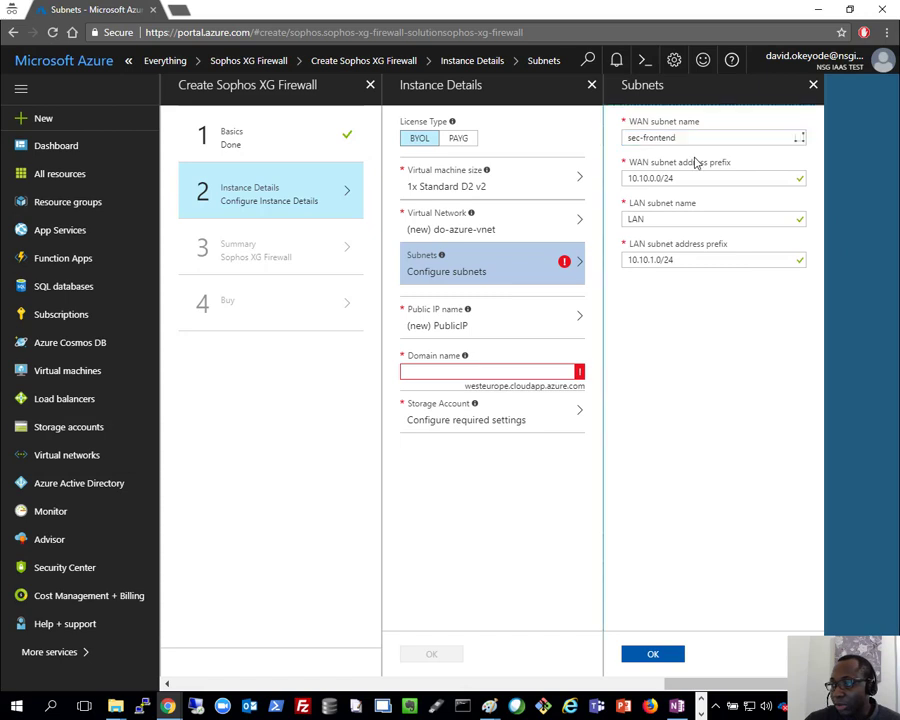
key("Tab")
key("End")
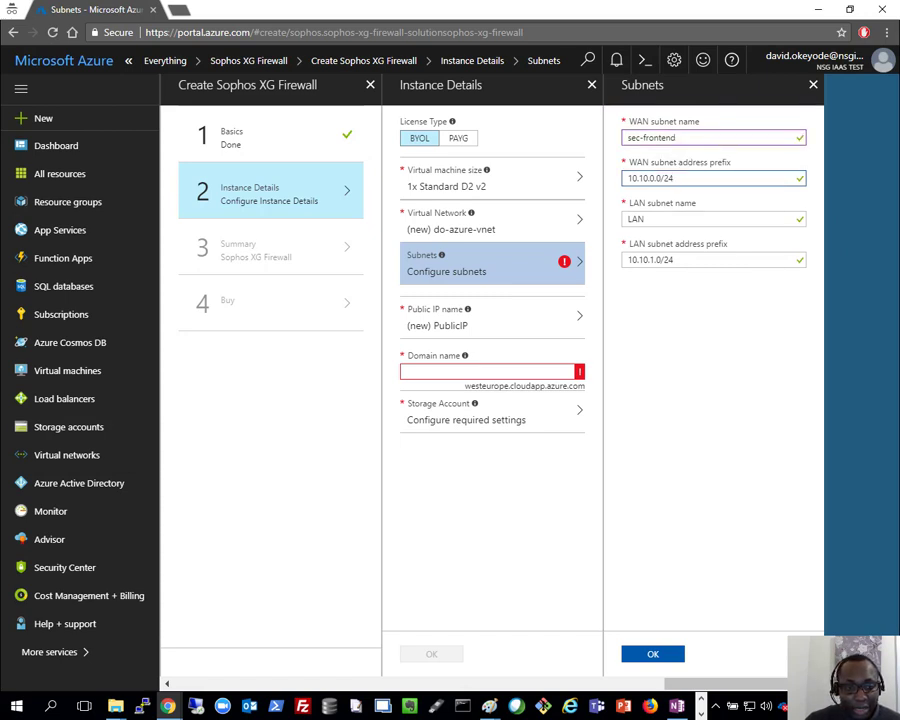
key("alt+Tab")
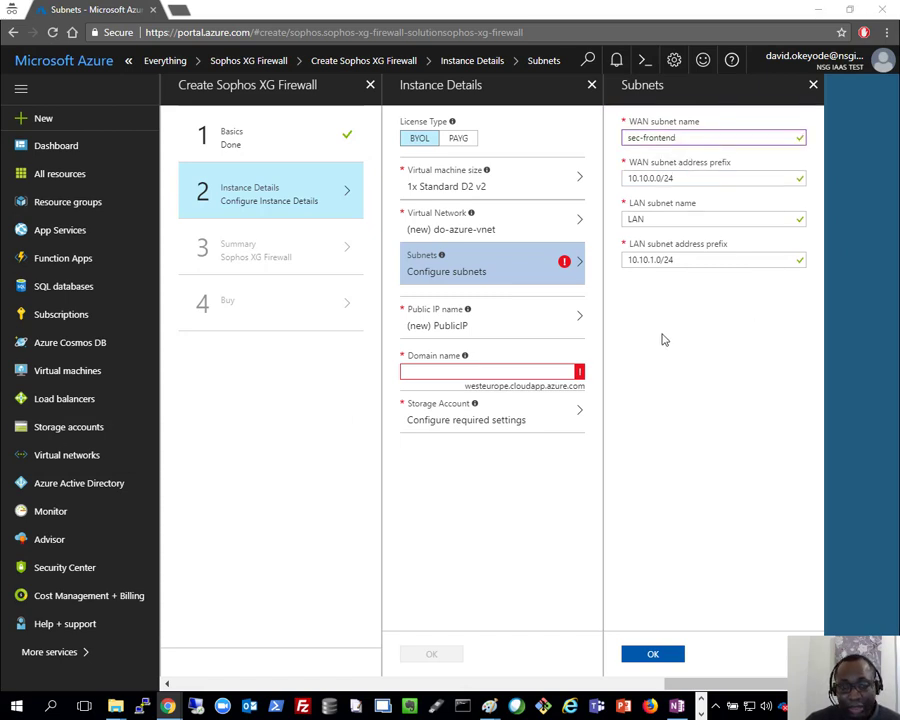
triple_click(701, 179)
type("10.10.254.0/24")
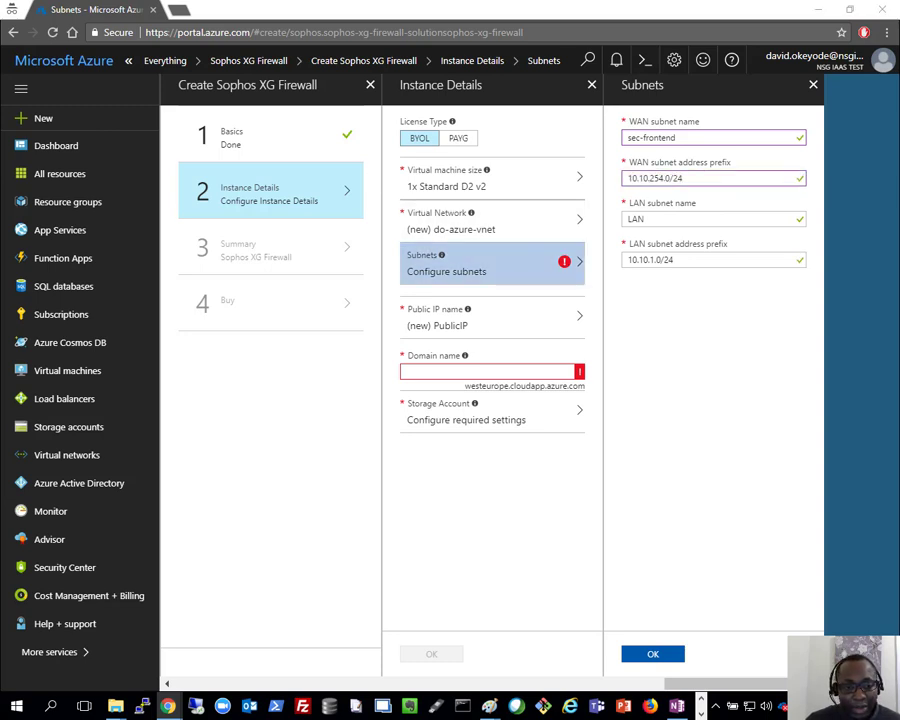
Step: Name the LAN subnet sec-backend with address prefix 10.10.253.0/24 and accept the subnet configuration
triple_click(661, 221)
type("sec-backend")
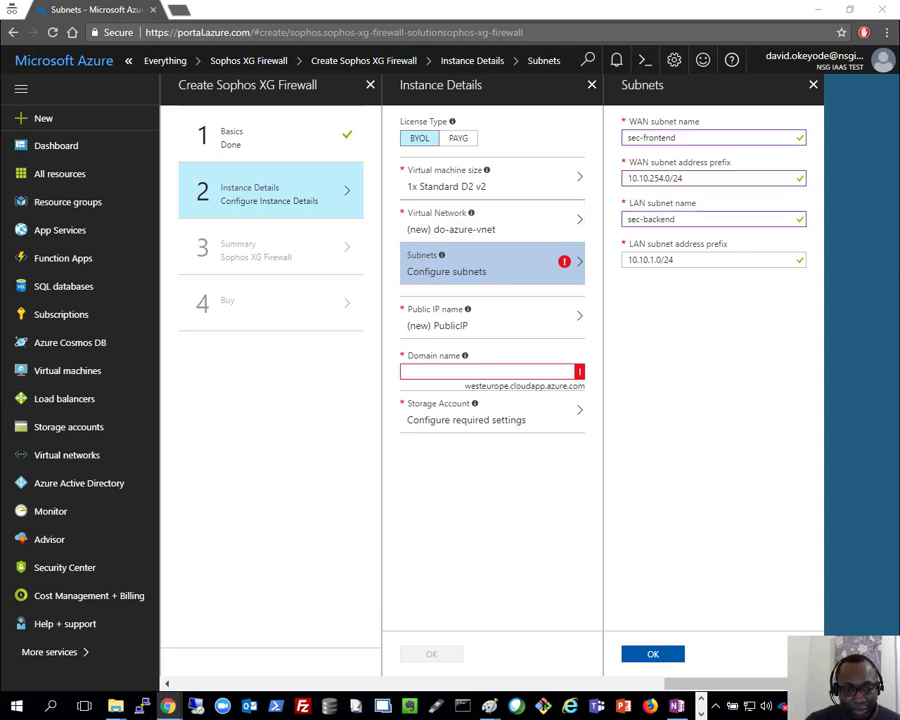
triple_click(660, 260)
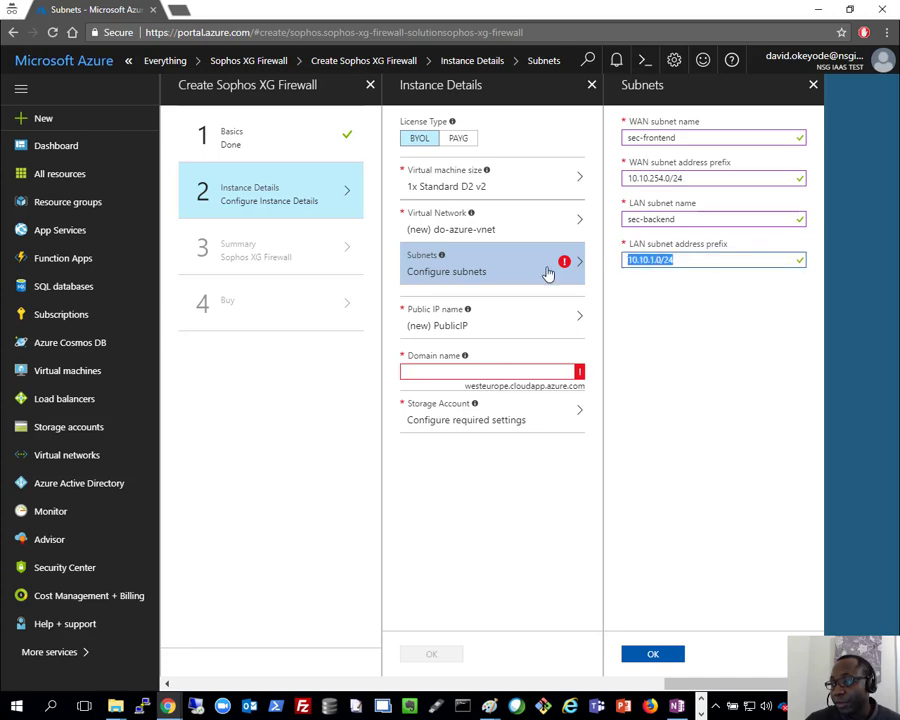
type("10.10.253.0/24")
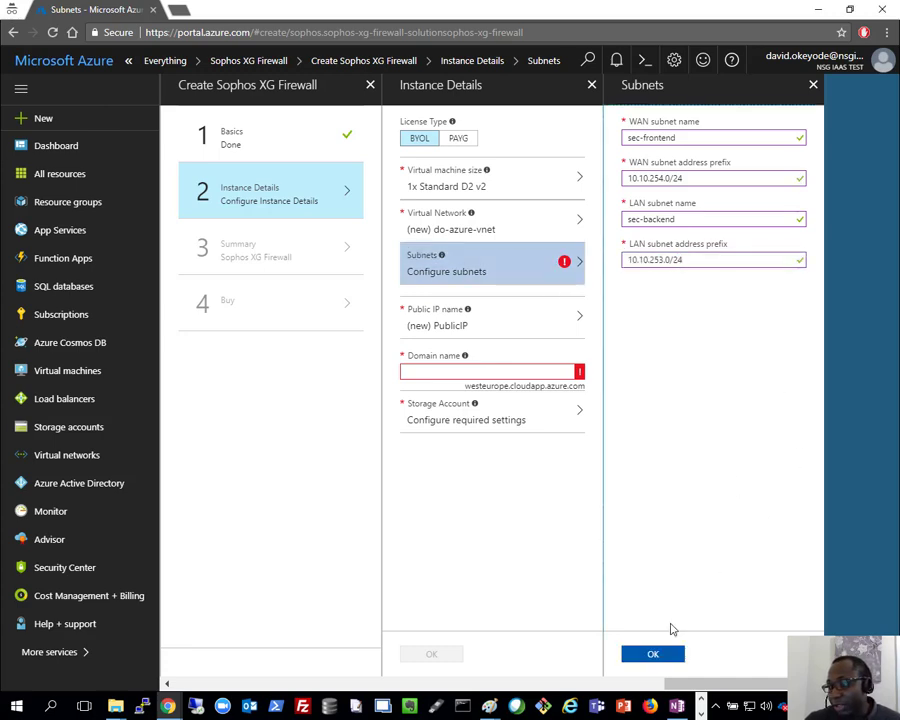
left_click(656, 653)
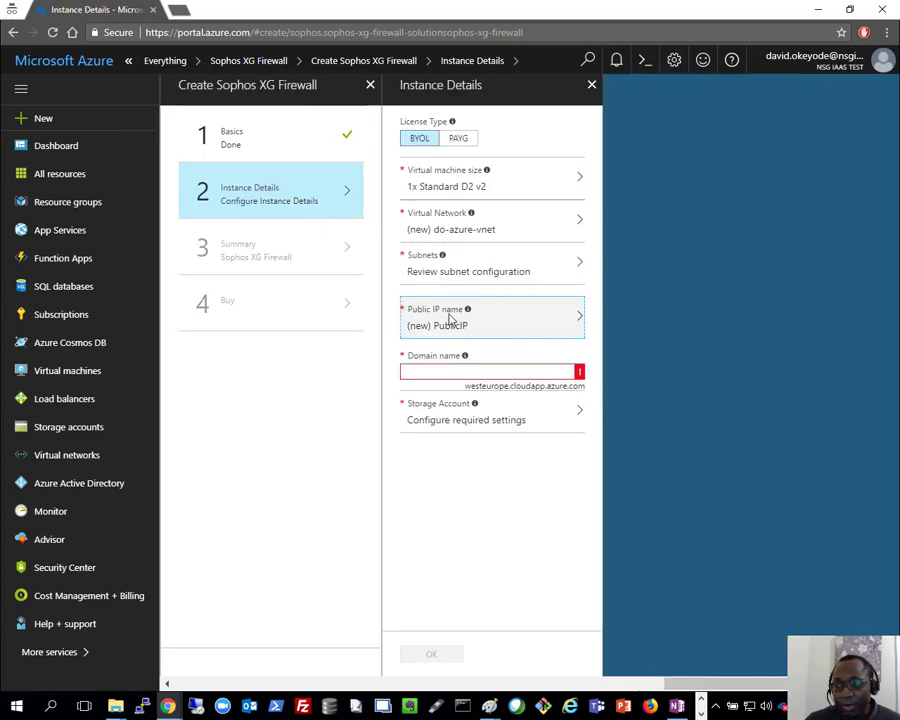
Step: Define a new public IP address named doSophosXg01-pip with Static assignment
left_click(437, 317)
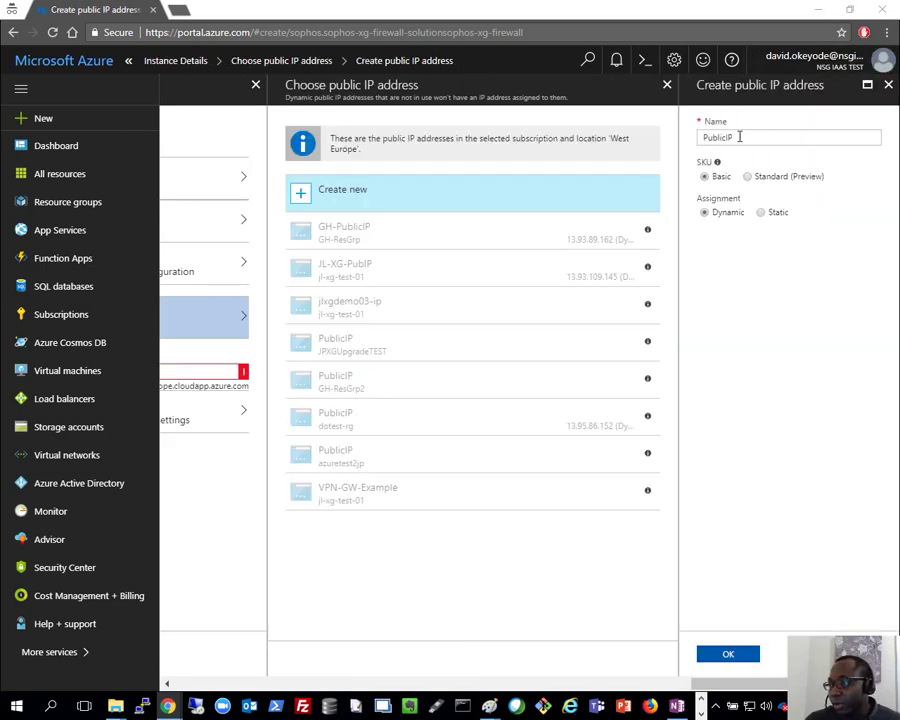
left_click_drag(739, 137, 592, 138)
type("doSophosXg01-pip")
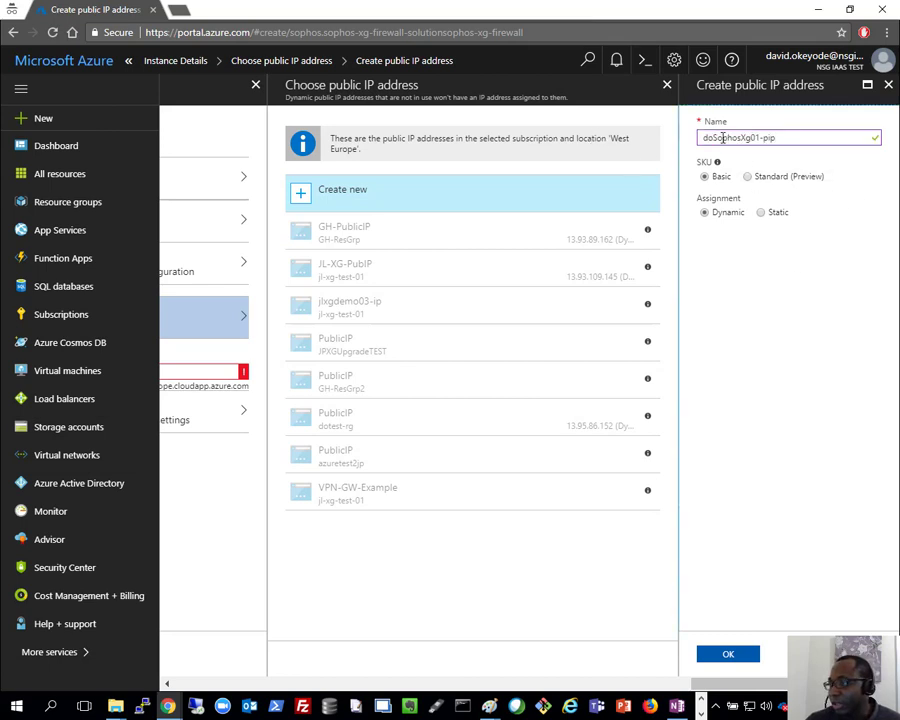
left_click_drag(713, 138, 701, 138)
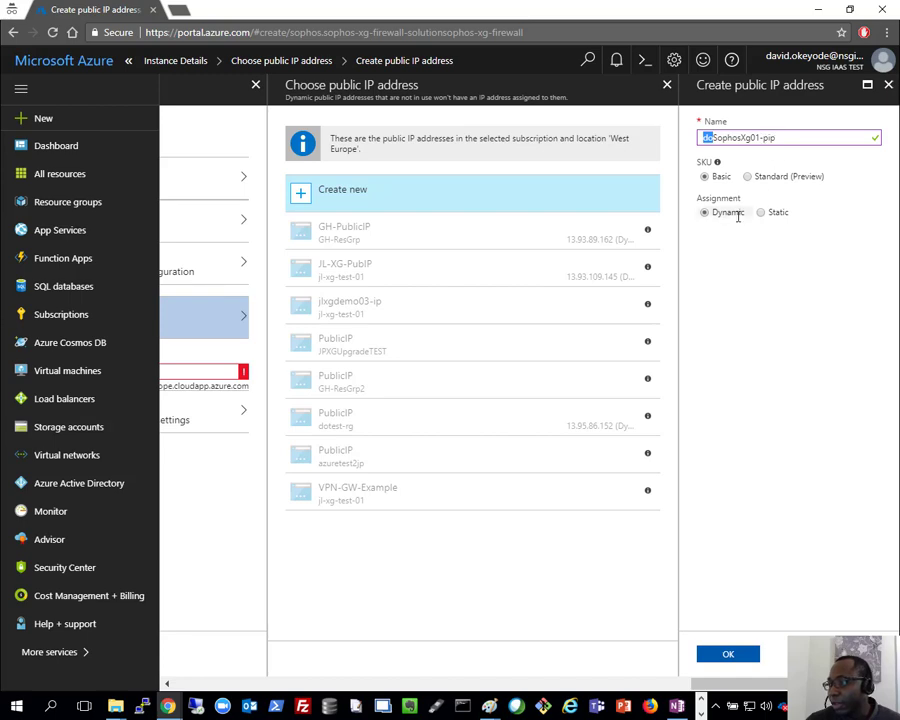
left_click(774, 213)
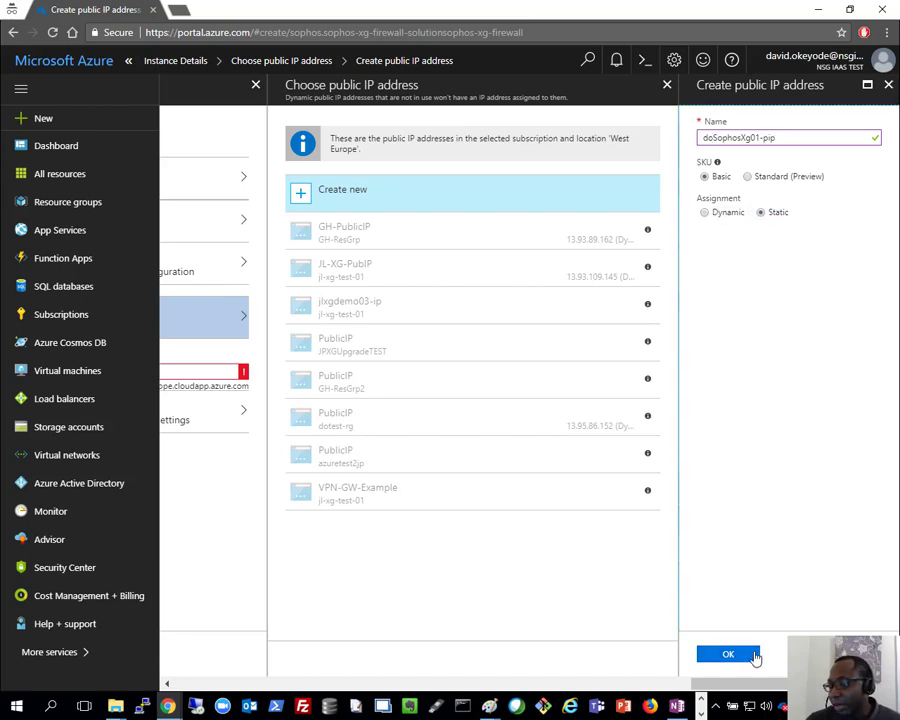
left_click(754, 654)
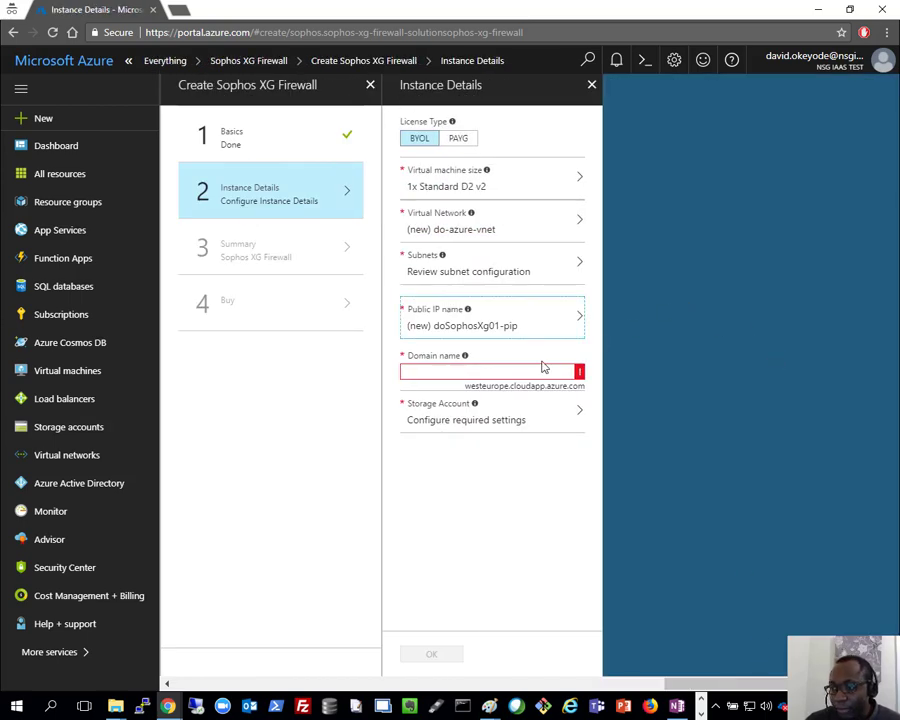
Step: Set the domain name to dosophosxg01 and define a new storage account named dosopstore01
left_click(438, 368)
type("dosophosxg01")
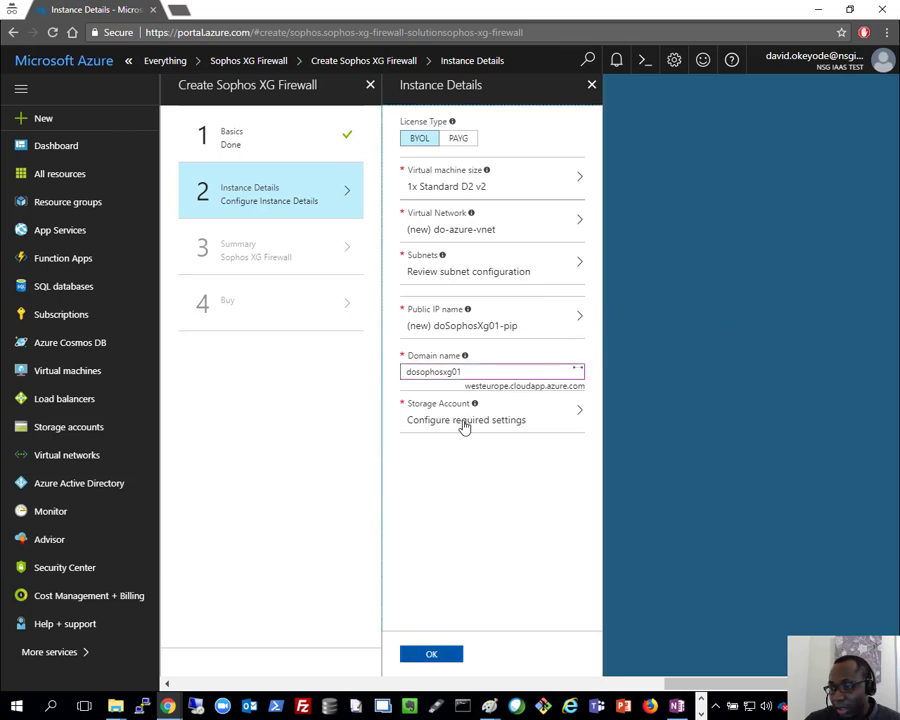
left_click(464, 424)
left_click(476, 155)
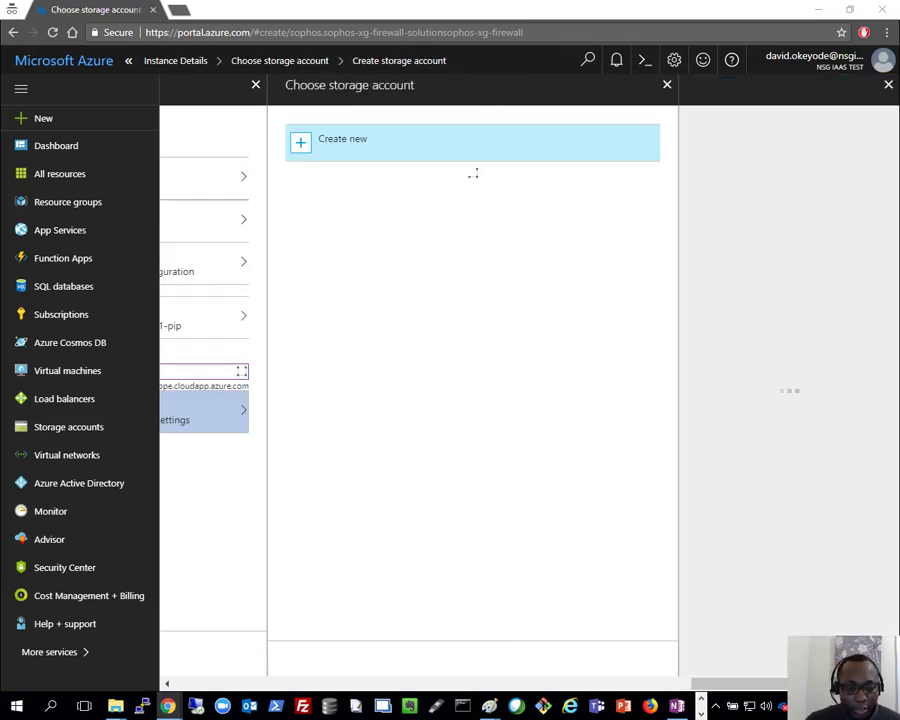
left_click(759, 138)
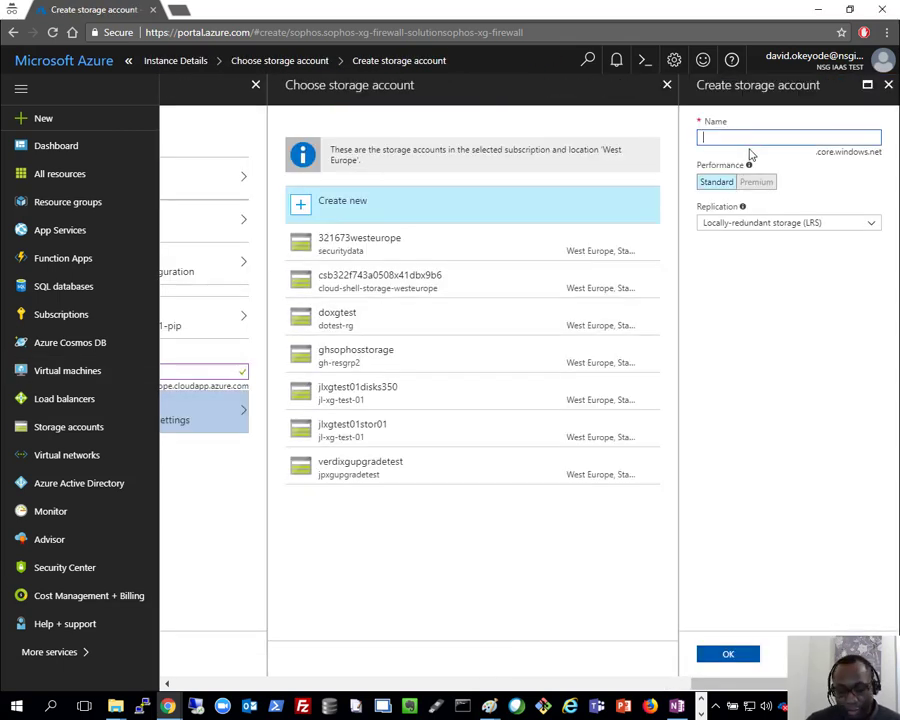
type("dosopstore01")
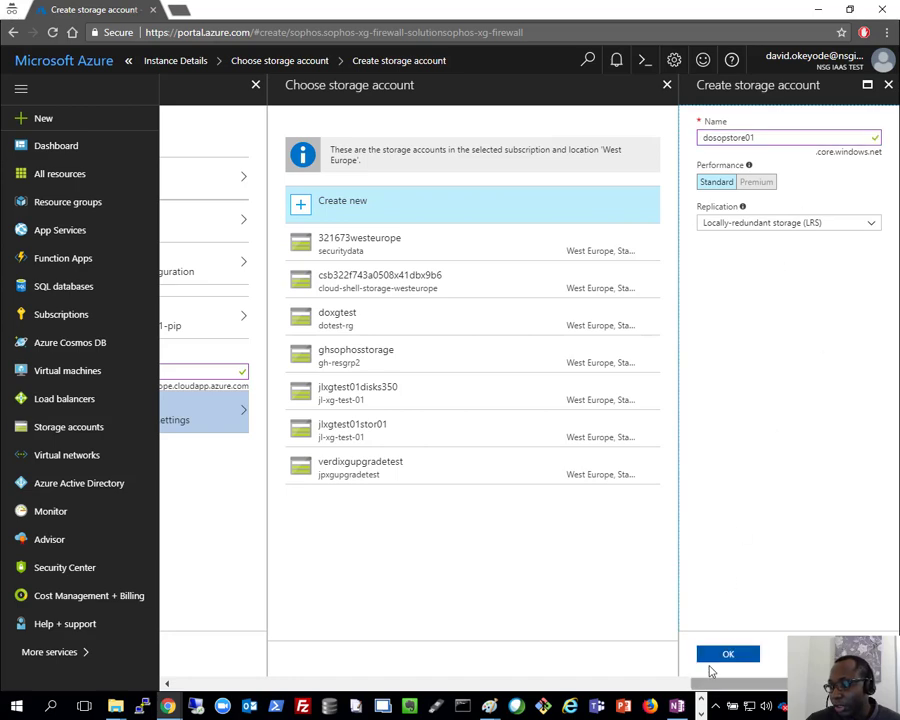
left_click(720, 656)
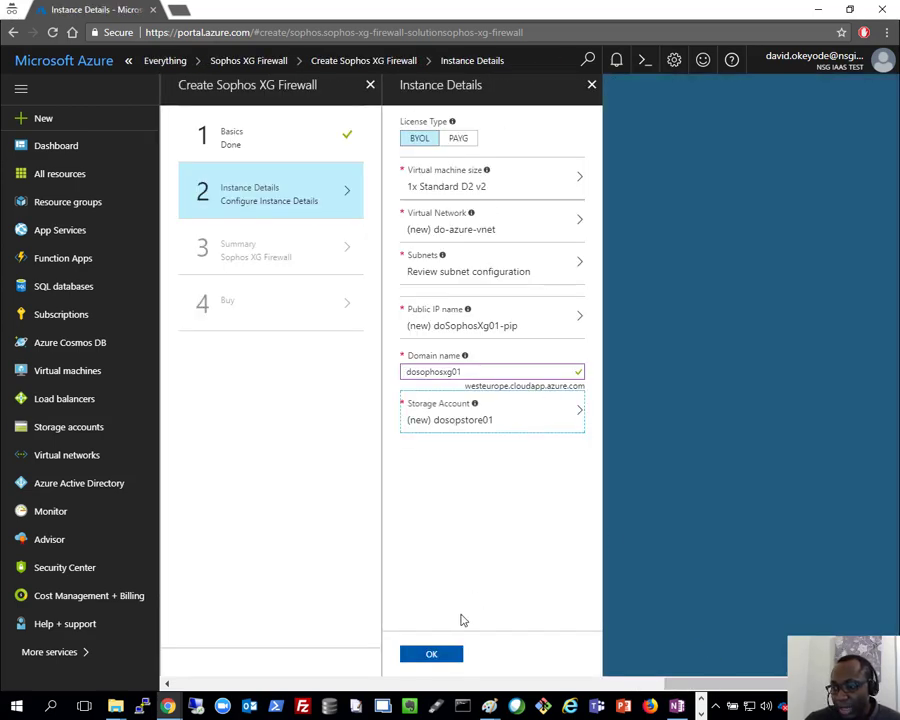
Step: Accept the instance details and the summary, and create the Sophos XG Firewall deployment
left_click(434, 653)
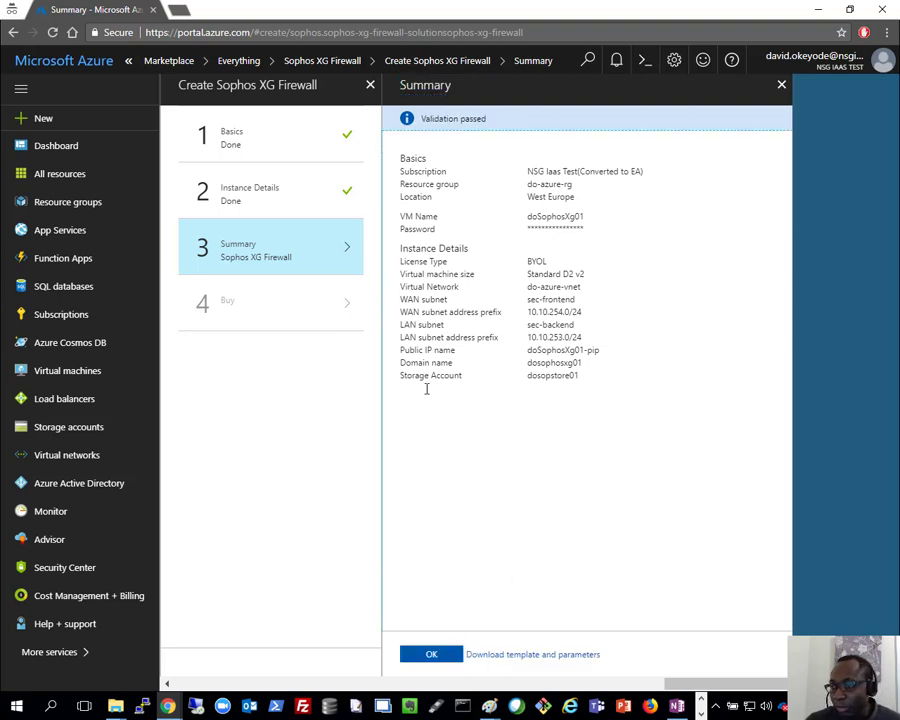
left_click(430, 653)
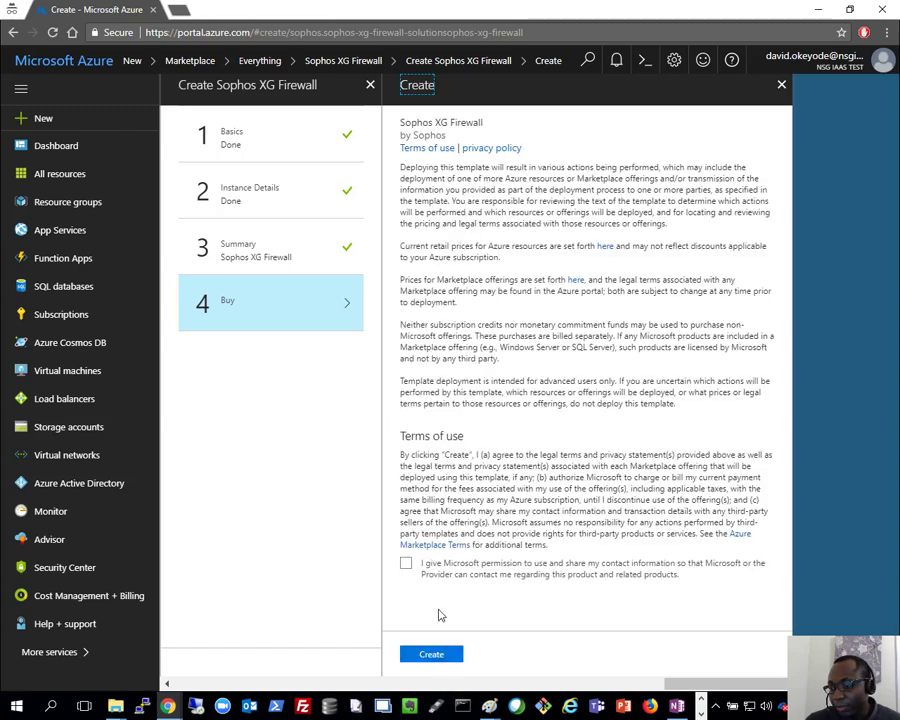
left_click(440, 656)
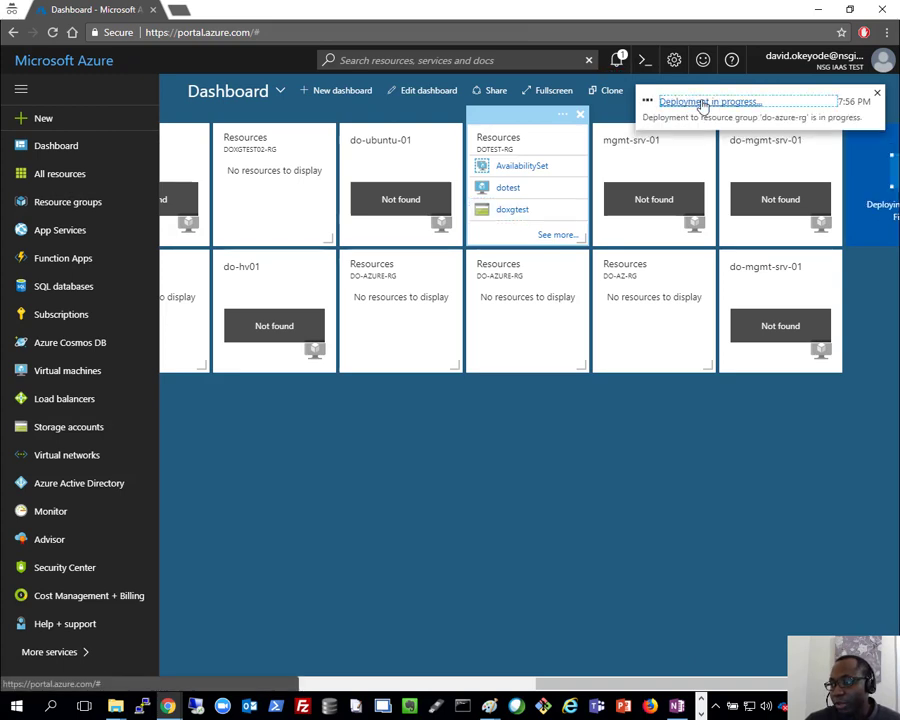
Step: Examine the running deployment's parameters and operation details, and switch to the network diagram in Paint
left_click(698, 103)
scroll(240, 294, "down", 10)
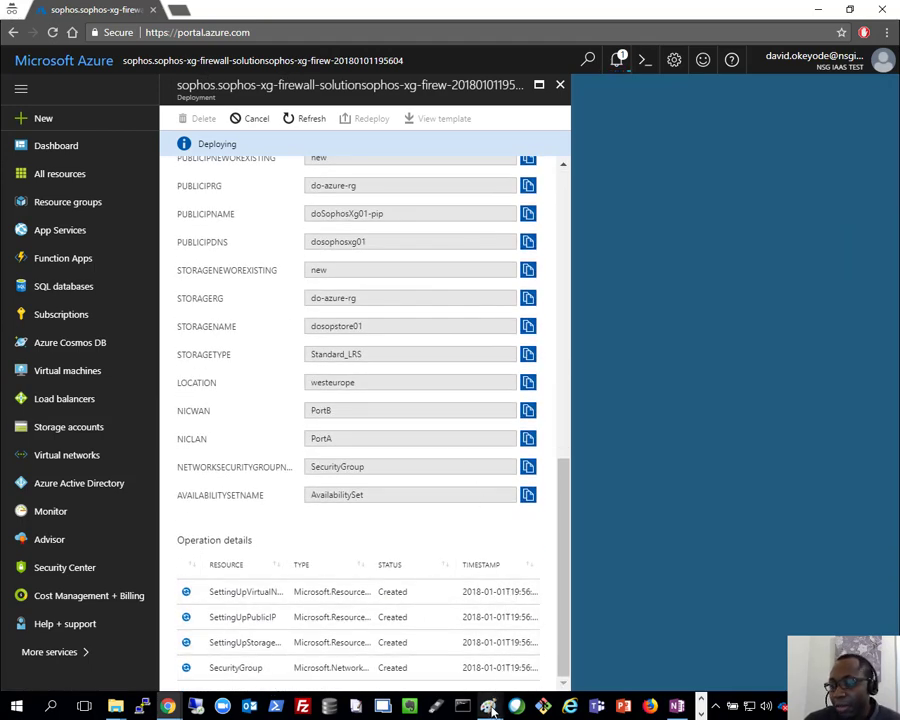
mouse_move(488, 705)
left_click(409, 631)
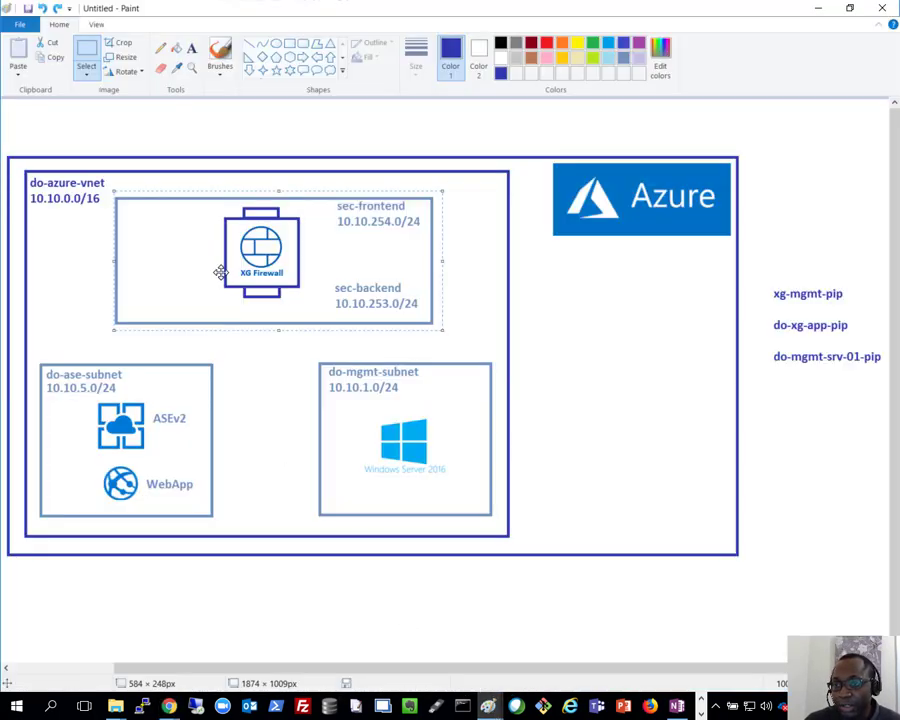
Step: Nudge the selected XG Firewall security subnet group slightly up and to the right in the network diagram
mouse_move(222, 272)
left_mouse_down()
mouse_move(219, 257)
mouse_move(229, 268)
left_mouse_up()
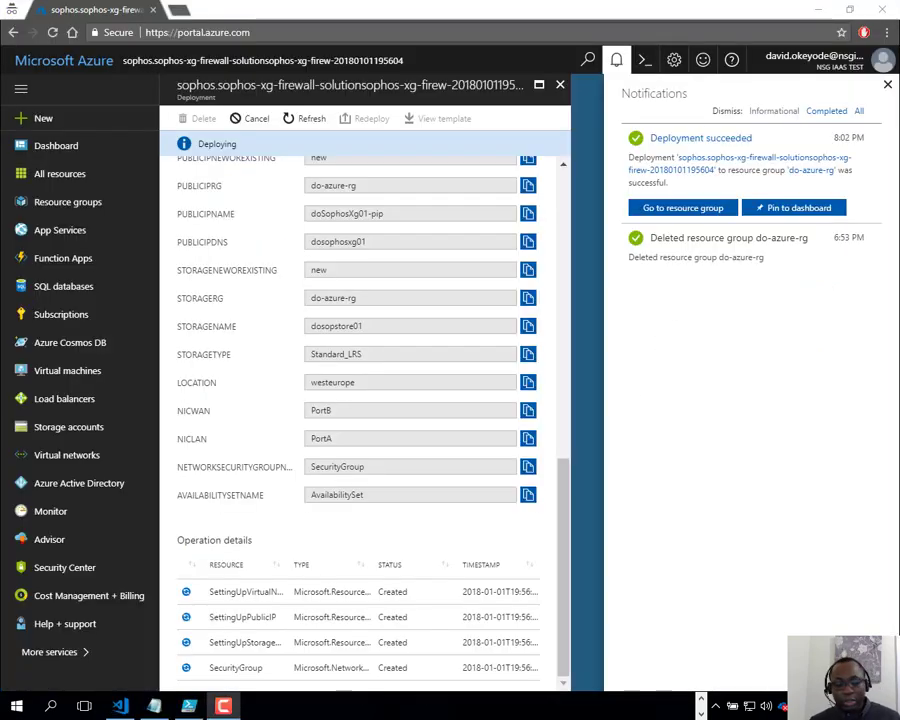
Step: Check the deployment notification in the Azure portal, filter the virtual machines by "do" and open doSophosXg01
left_click_drag(637, 209, 722, 130)
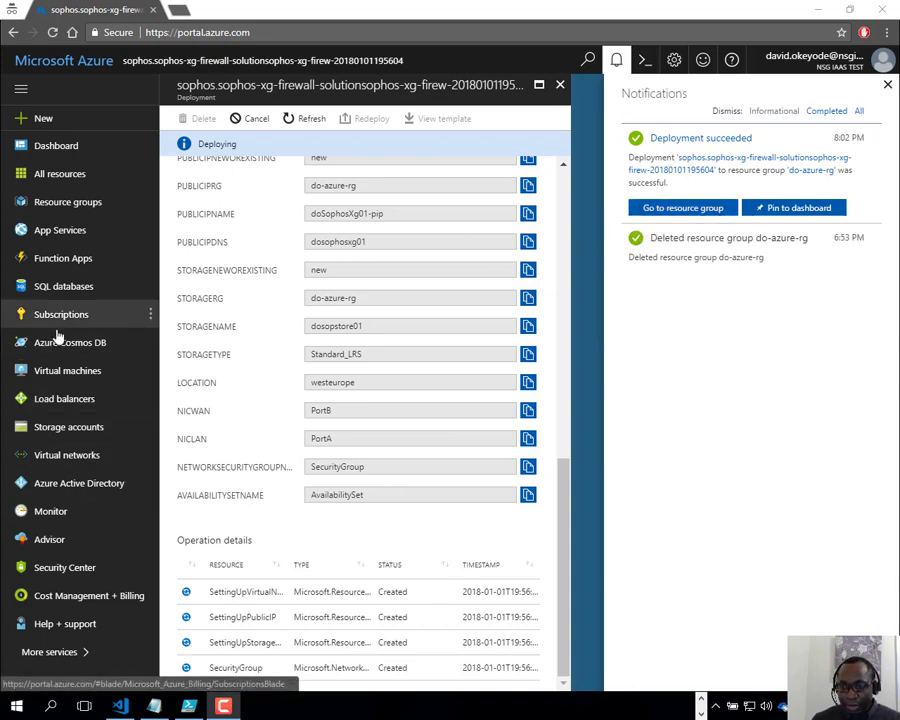
left_click(78, 370)
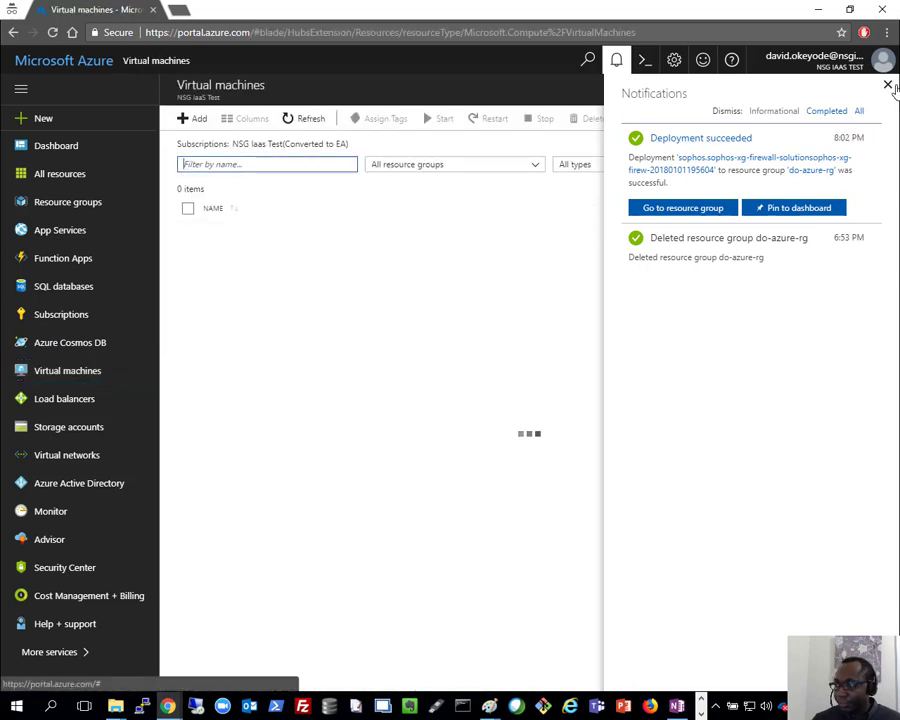
left_click(888, 86)
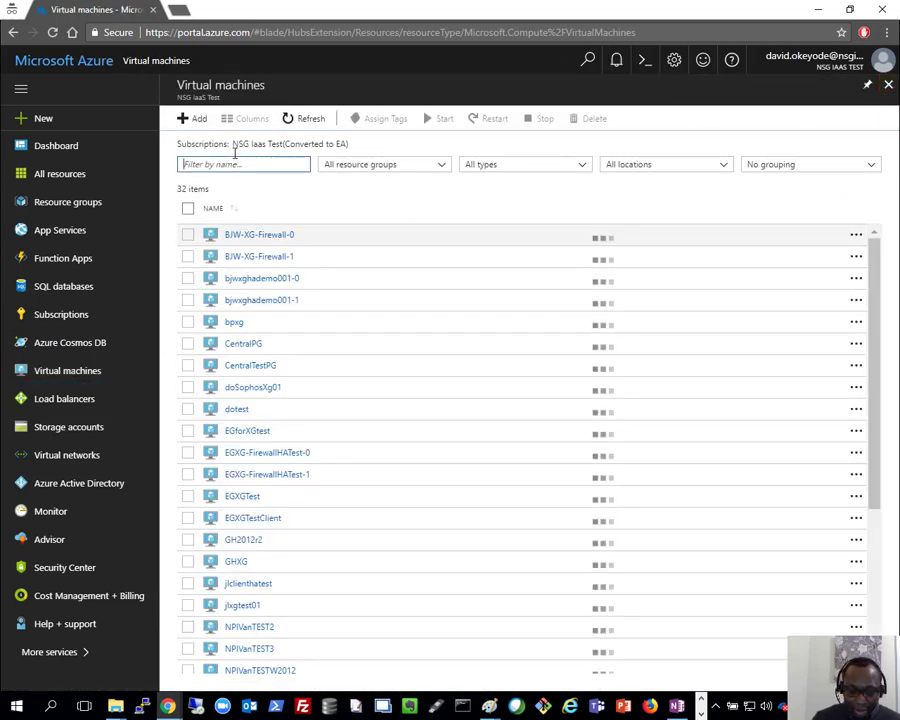
type("do")
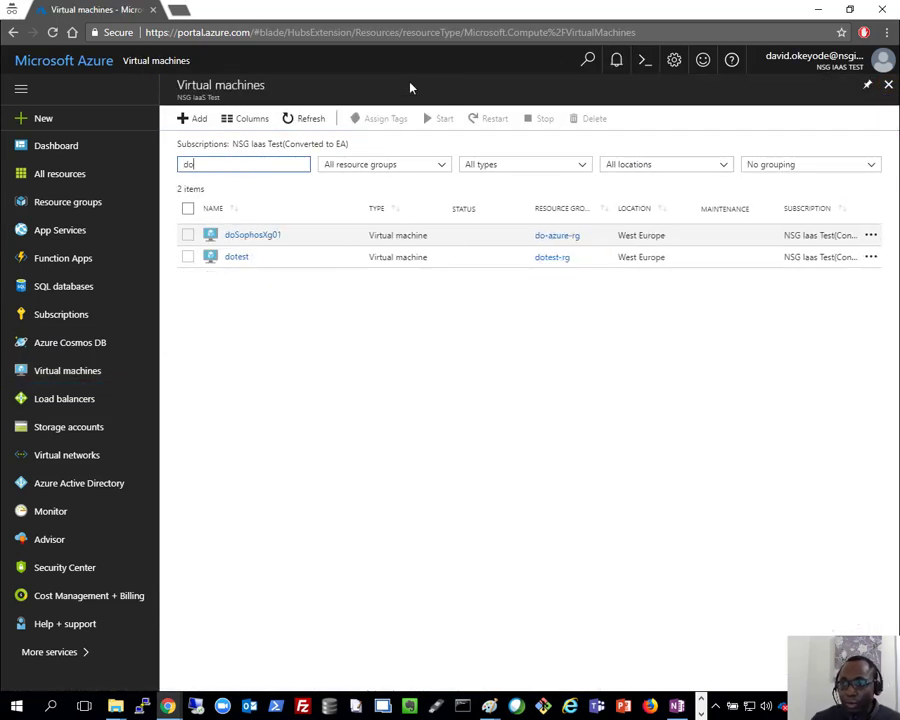
left_click(250, 233)
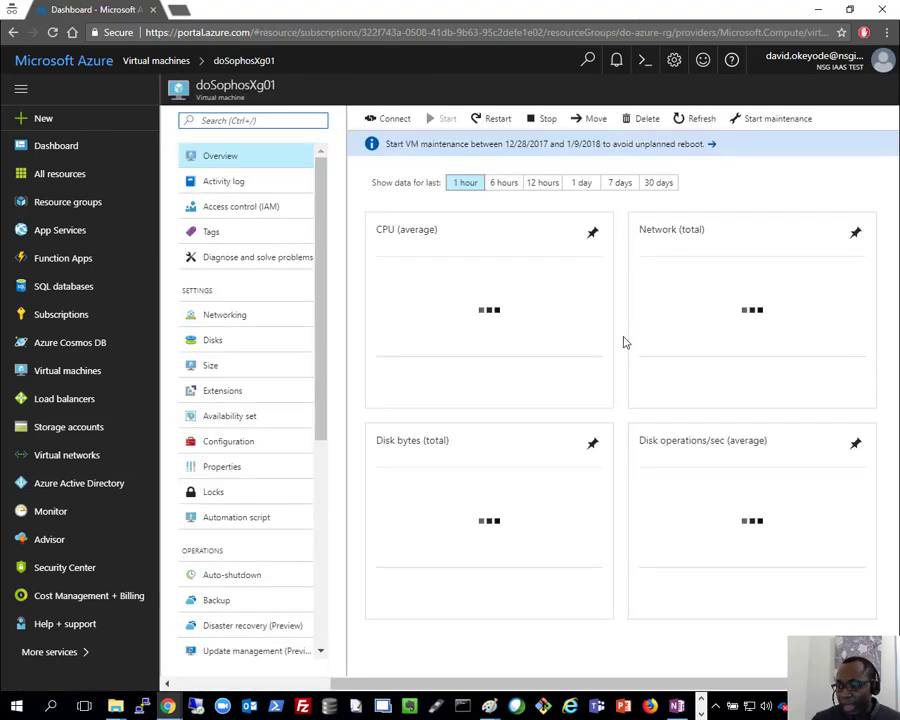
Step: Review the first section of the OneNote plan, highlighting the item "Activate the XG firewall", and return to the Azure portal
left_click(678, 706)
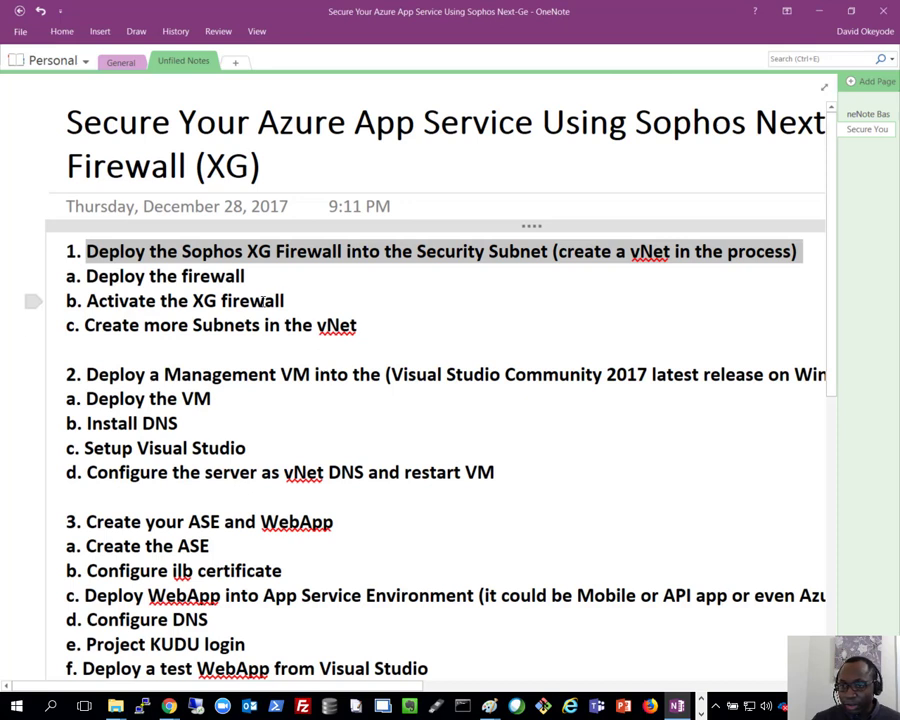
left_click(316, 291)
left_click_drag(246, 276, 48, 274)
left_click_drag(299, 301, 62, 301)
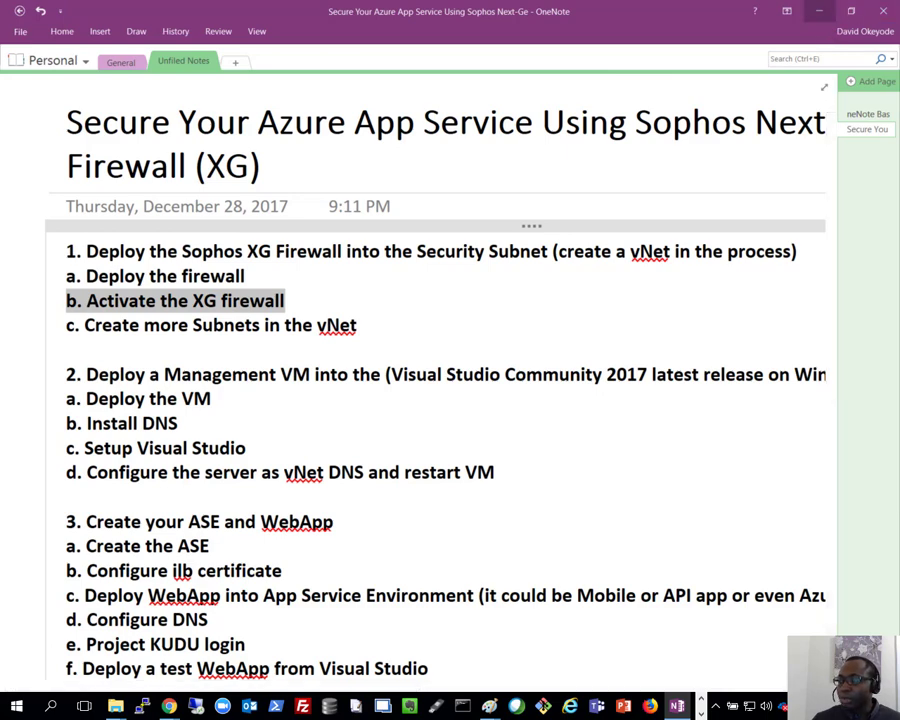
left_click(820, 12)
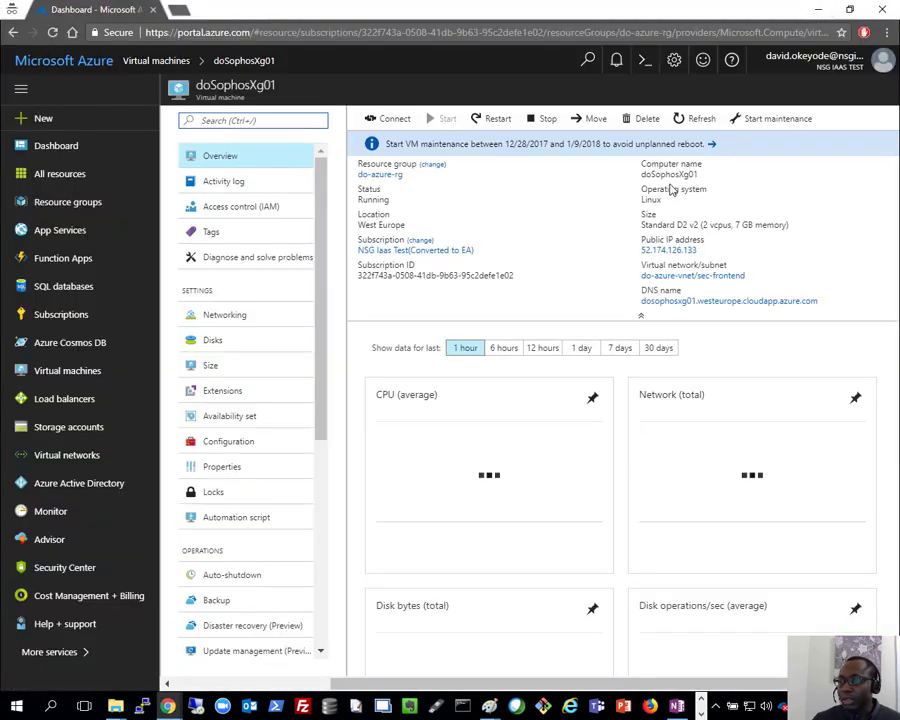
left_click(705, 251)
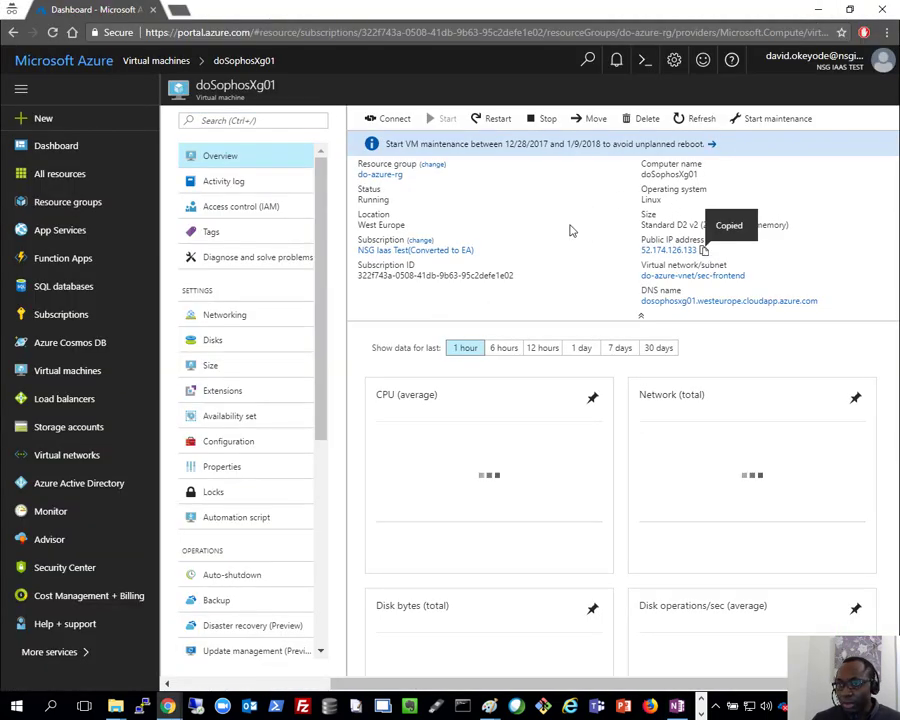
left_click(179, 10)
type("https://")
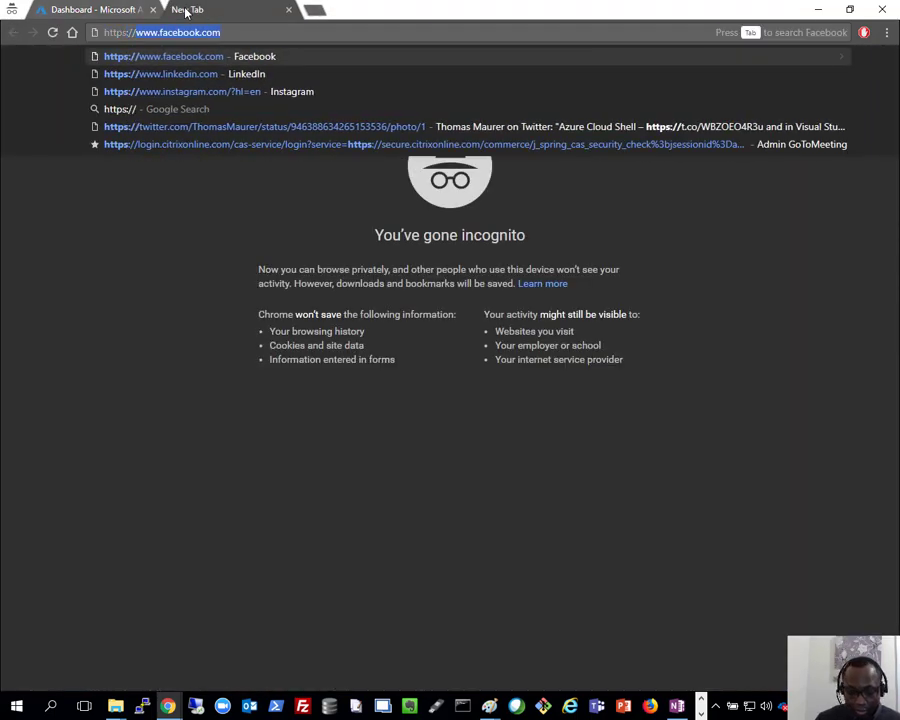
key("ctrl+v")
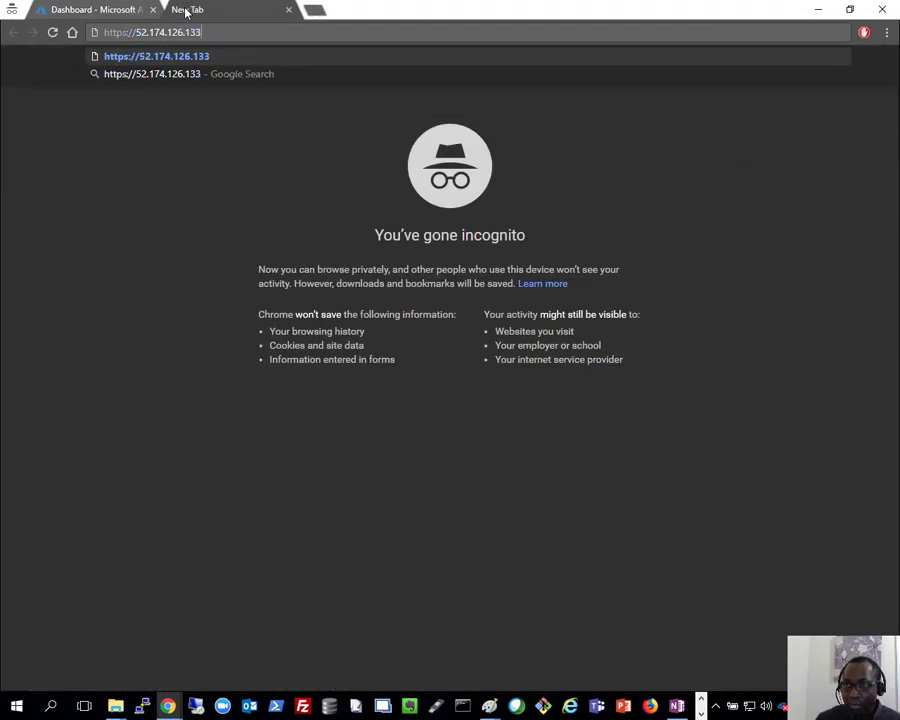
type(":4444")
key("Return")
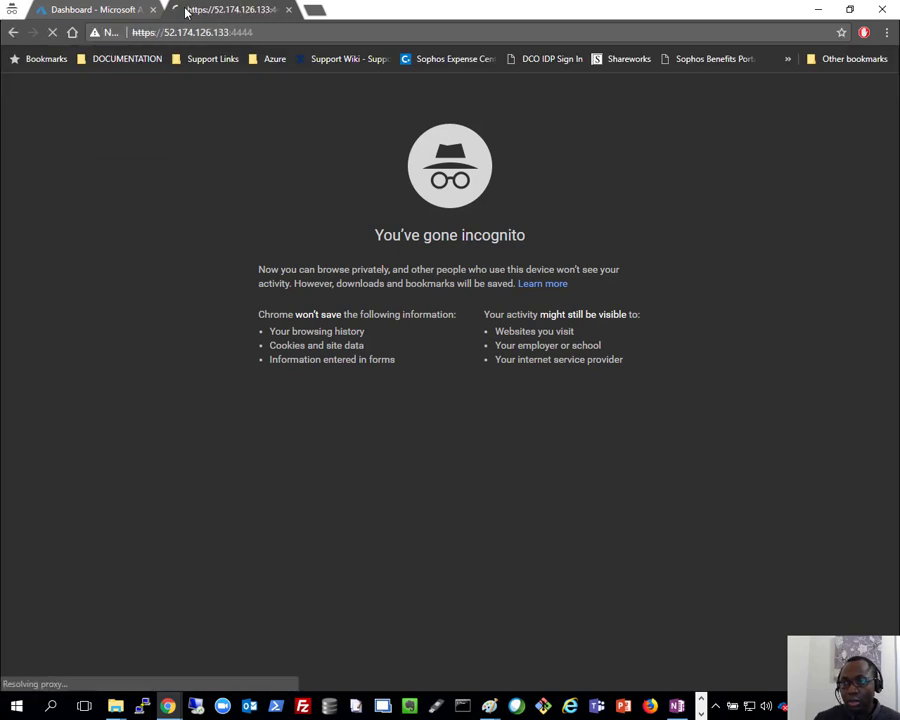
left_click(284, 349)
left_click(316, 459)
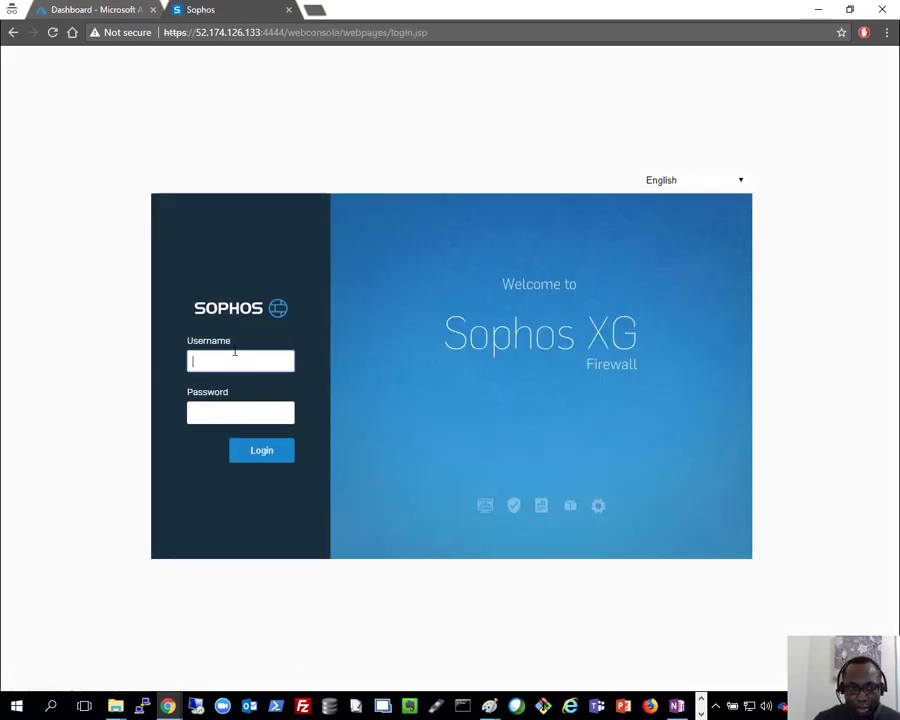
Step: Log in to the Sophos XG Firewall console with username admin and the administrator password
left_click(234, 356)
type("admin")
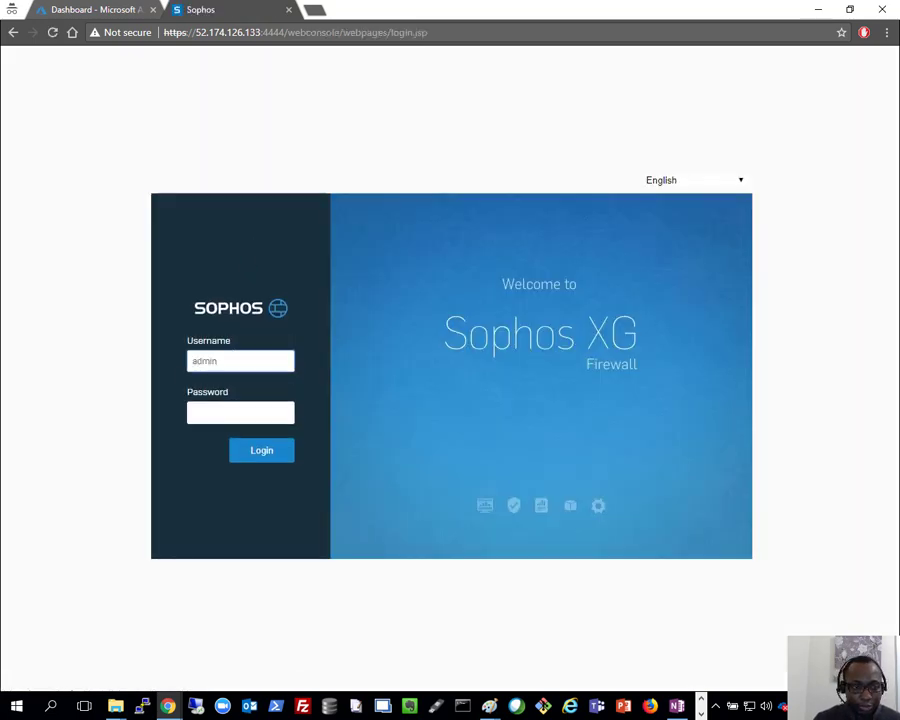
key("alt+Tab")
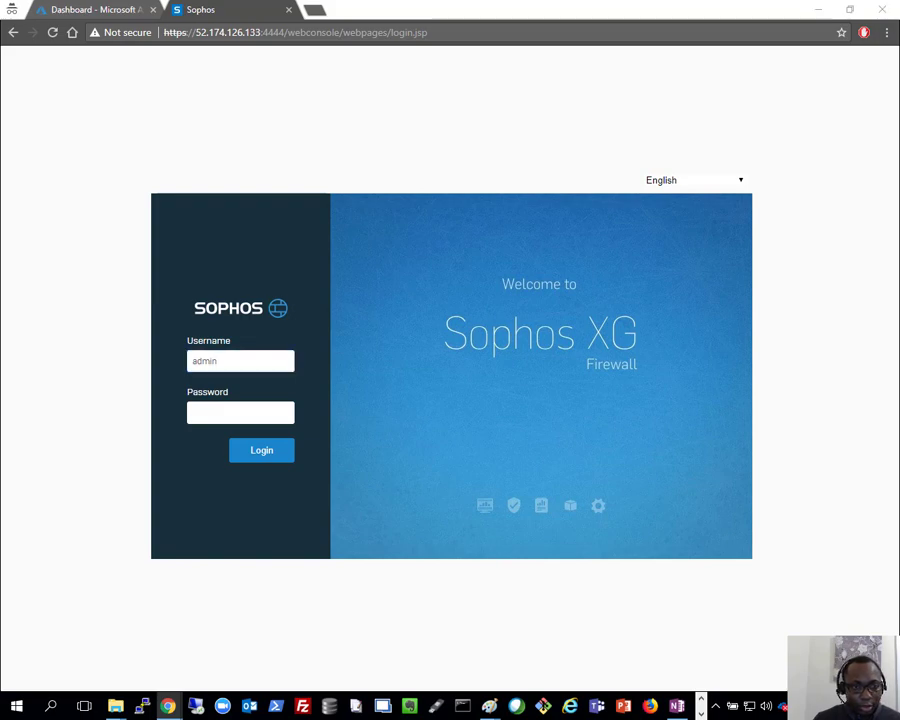
left_click(207, 410)
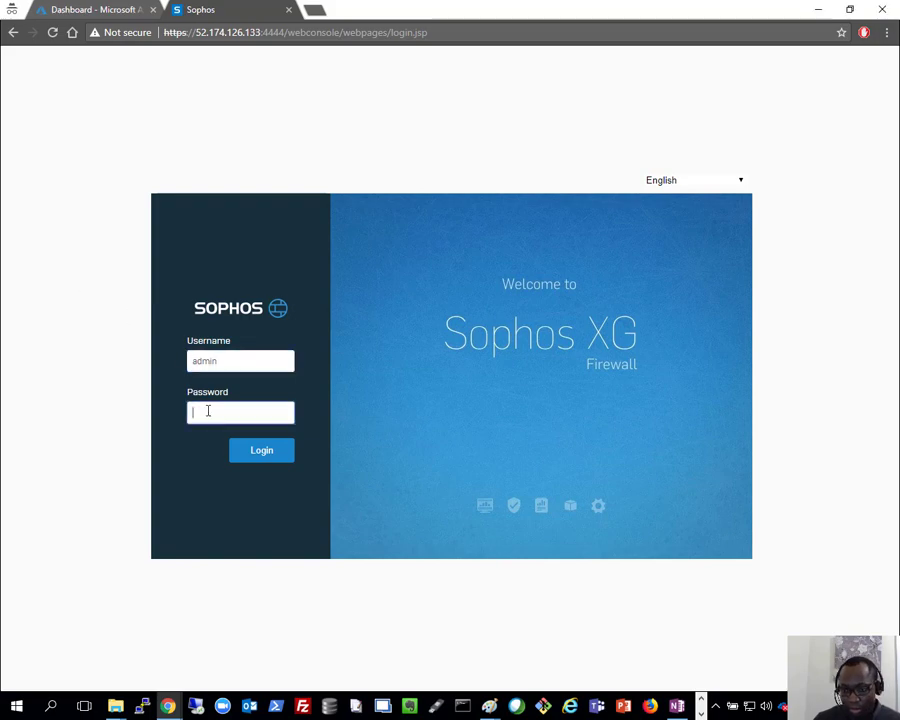
key("ctrl+v")
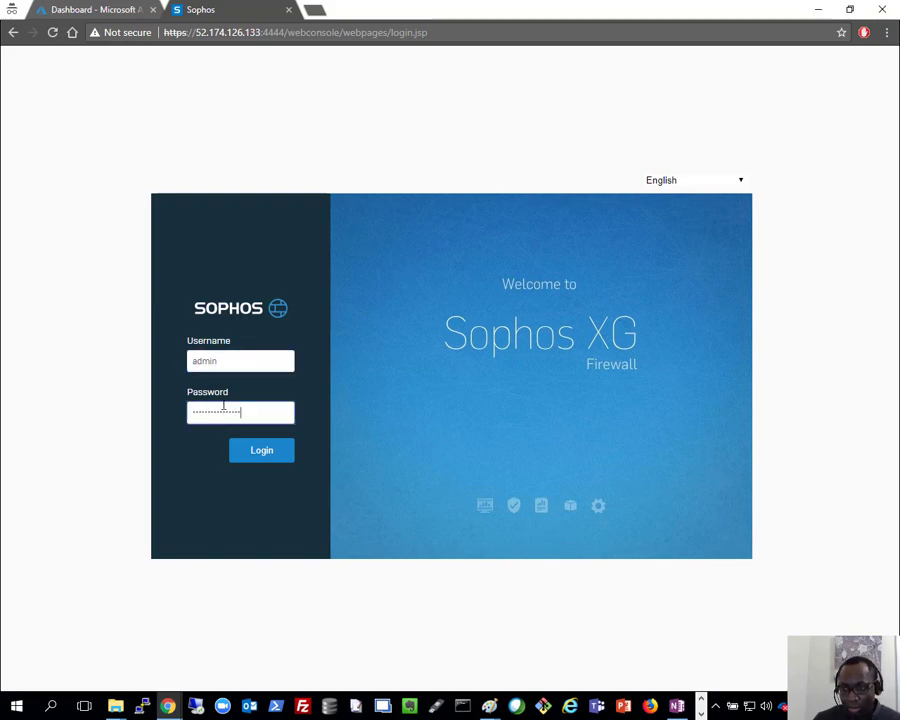
left_click(284, 459)
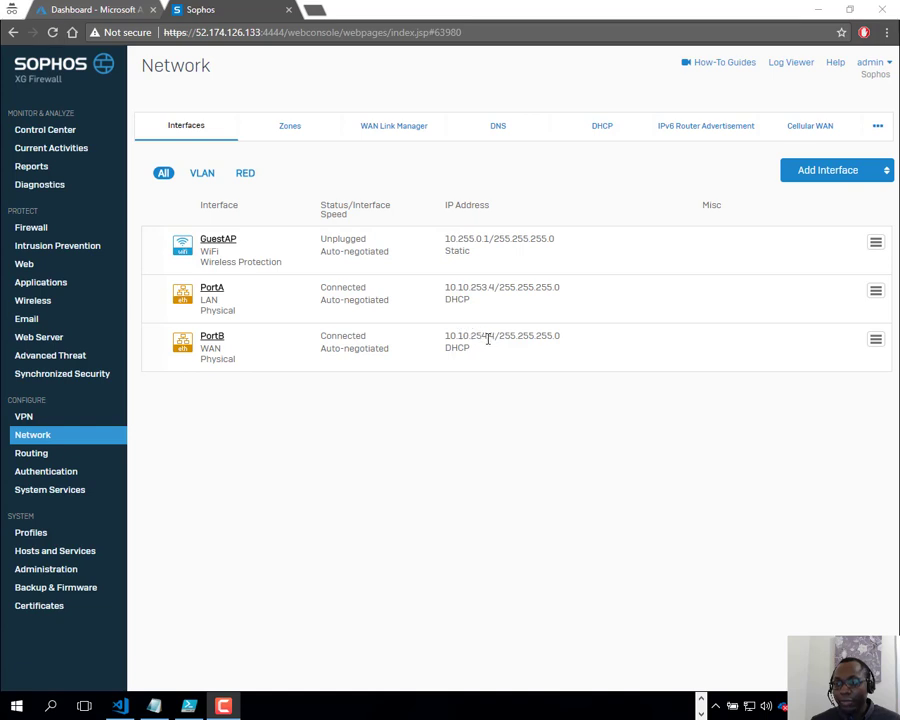
Step: Switch to Paint and label the XG Firewall's frontend side 10.10.254.4 and its backend side 10.10.253.4
left_click(701, 699)
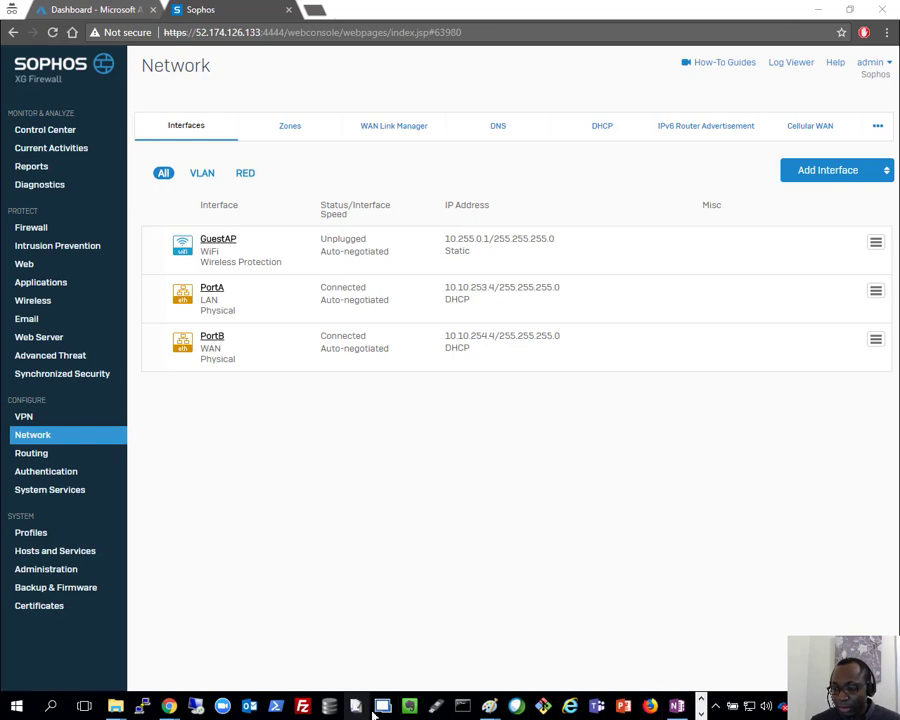
mouse_move(488, 706)
left_click(425, 648)
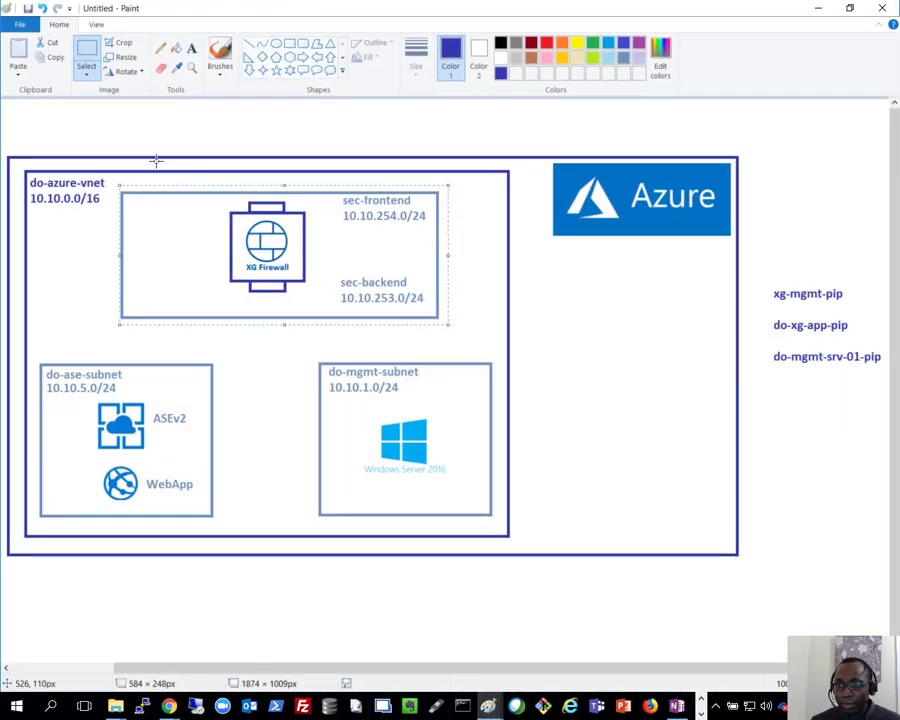
left_click(191, 53)
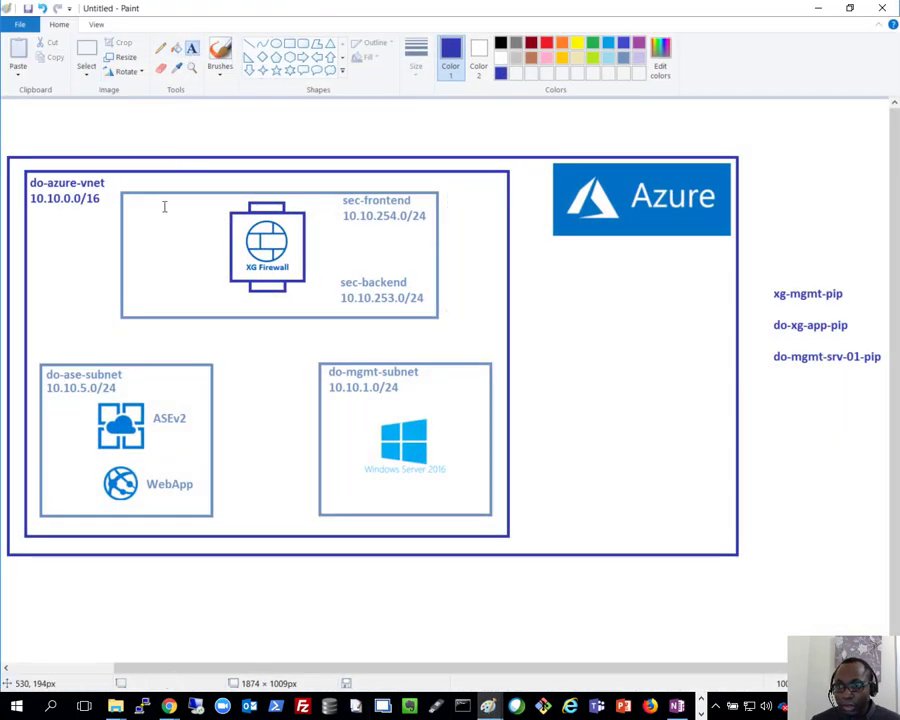
left_click(143, 202)
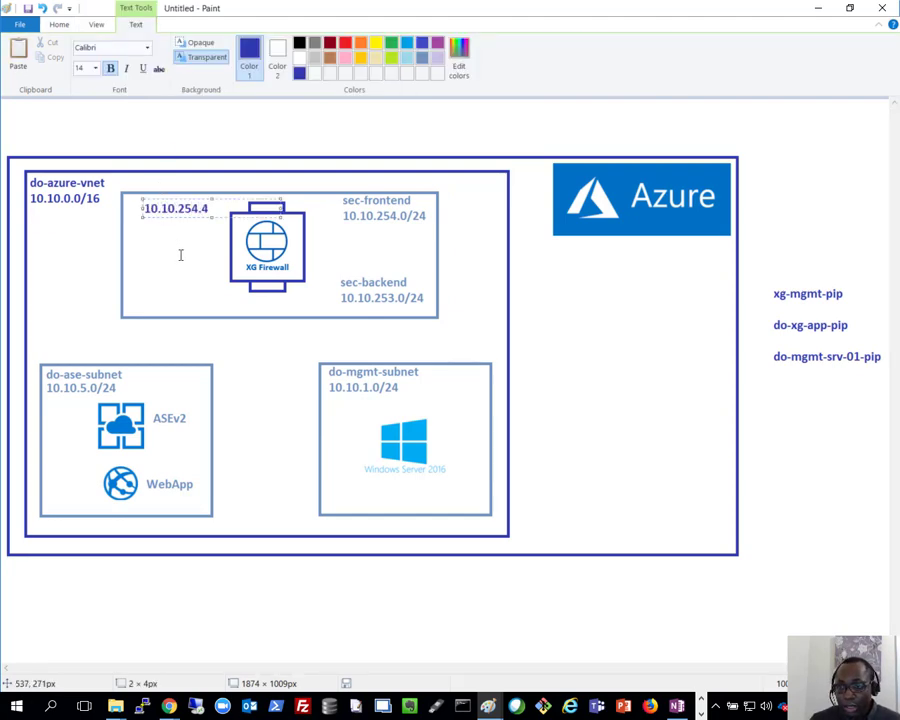
left_click(179, 378)
left_click(145, 297)
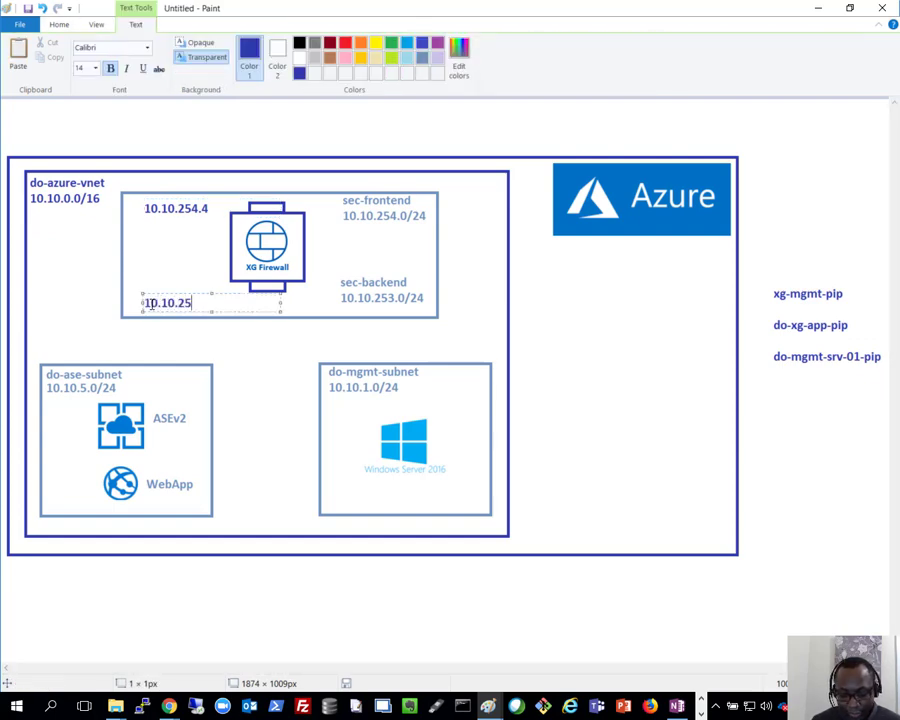
type("10.10.253.4")
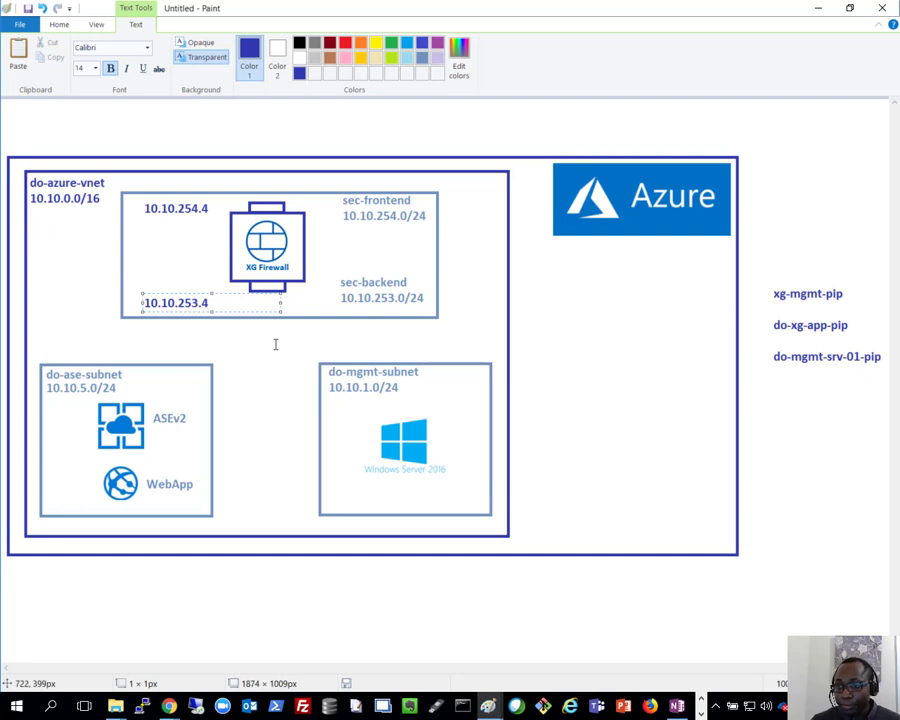
left_click(277, 350)
Step: Check the item on creating more subnets in the OneNote plan and the planned subnets in the Paint diagram
left_click(679, 707)
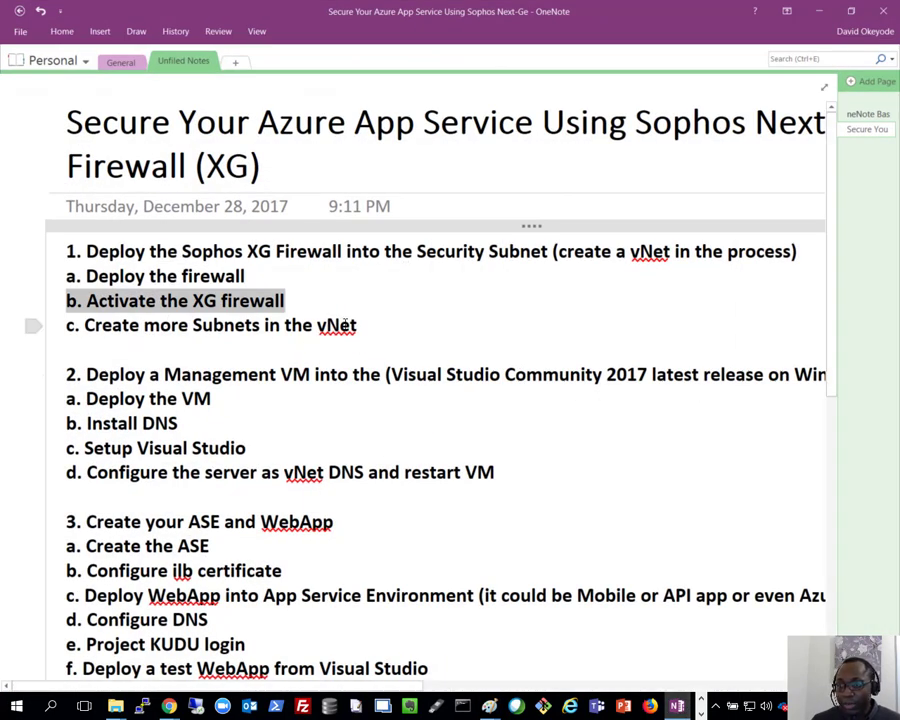
left_click(819, 14)
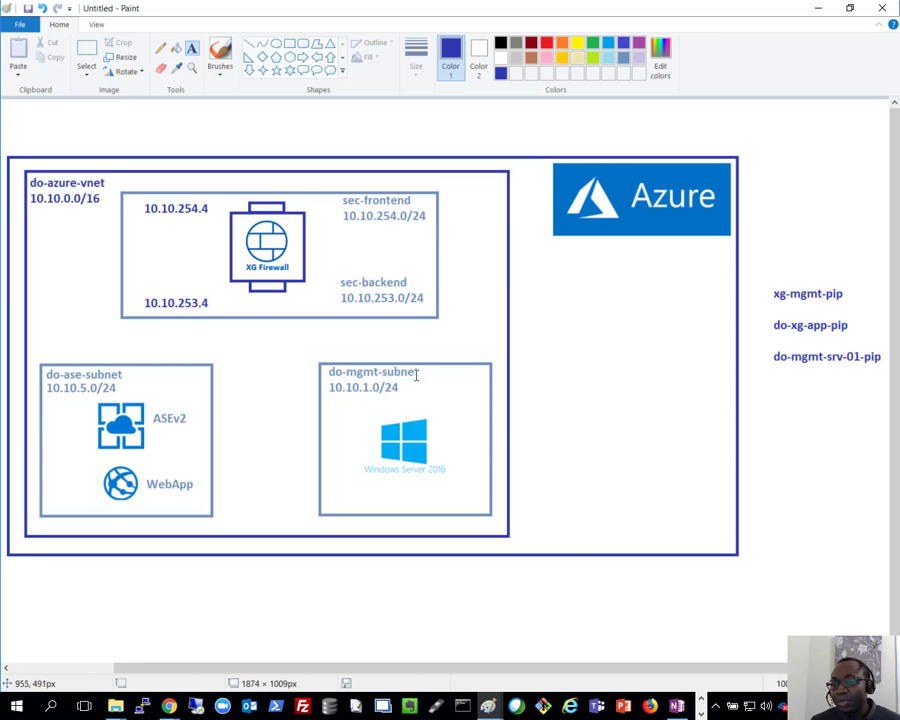
left_click(820, 9)
Step: Return to the Azure portal, filter the virtual networks by "do" and open the subnets of do-azure-vnet
left_click(85, 10)
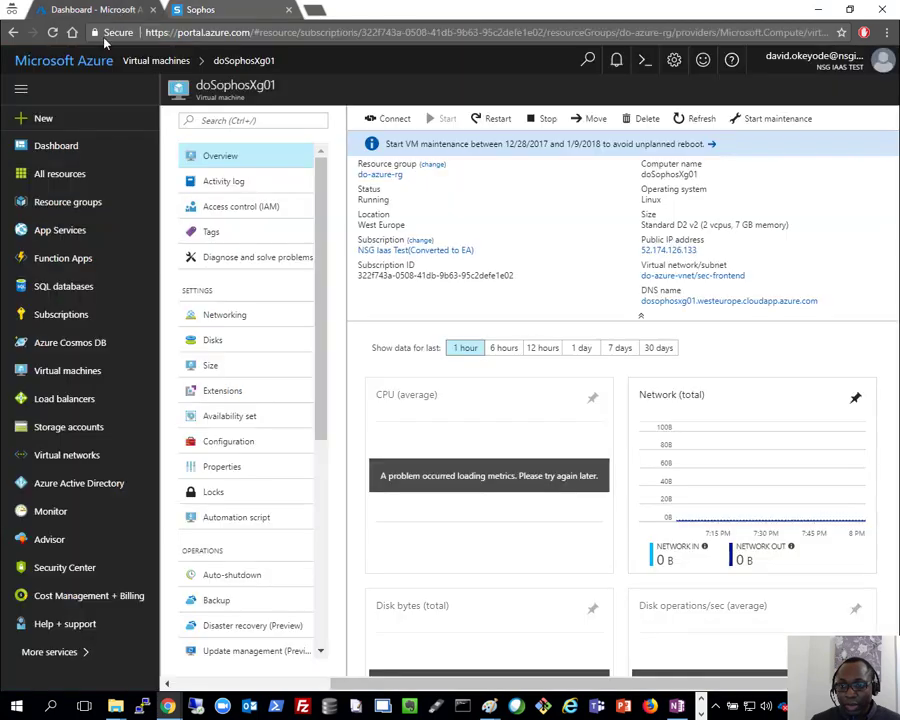
left_click(100, 455)
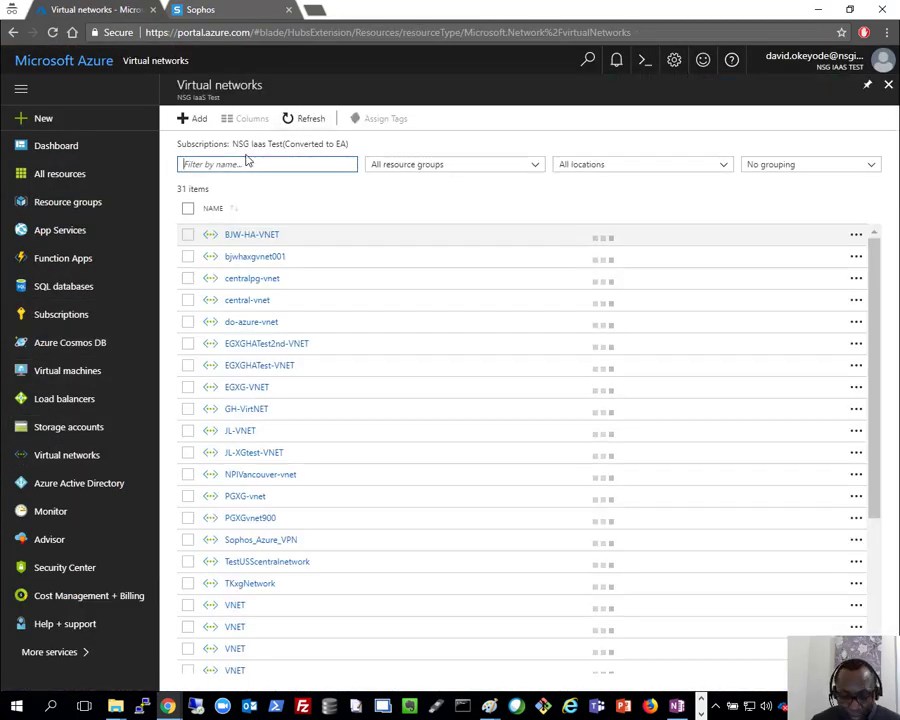
type("do")
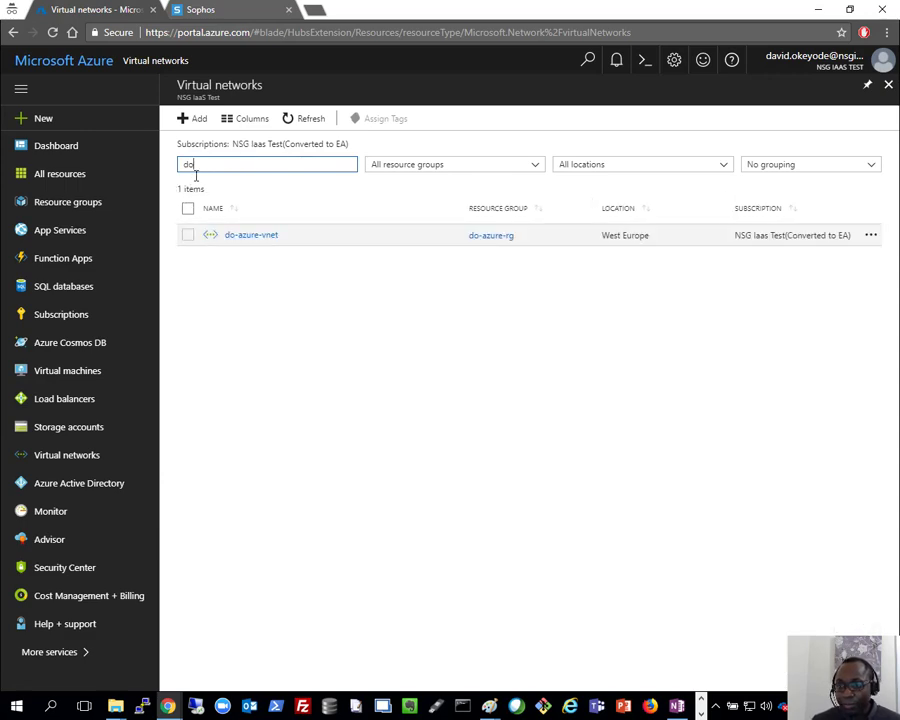
left_click(251, 237)
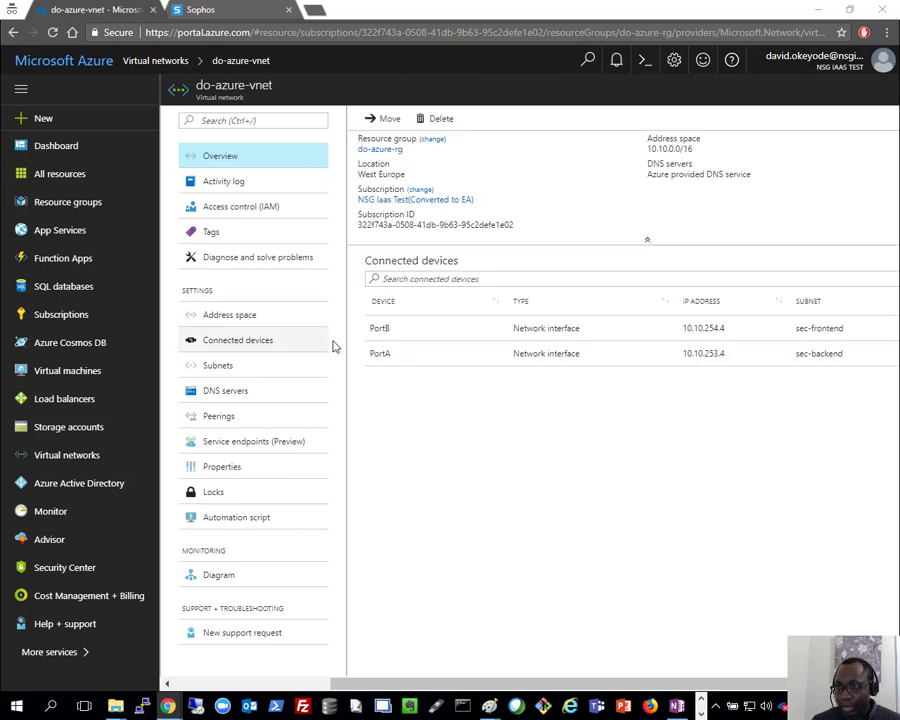
left_click(220, 367)
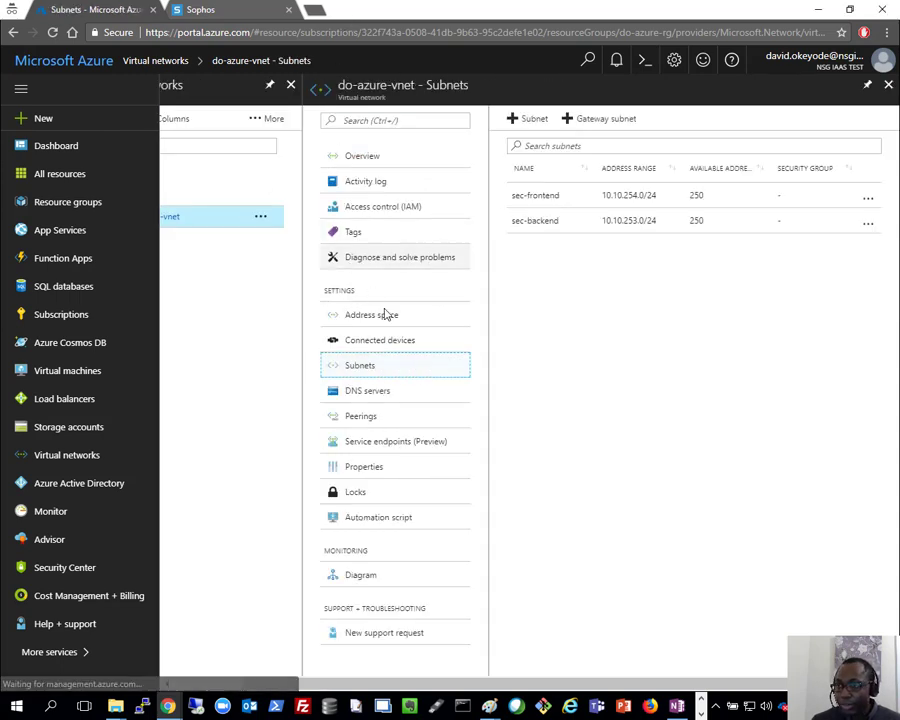
Step: Add a subnet named do-mgmt-subnet with address range 10.10.1.0/24 to do-azure-vnet
left_click(529, 121)
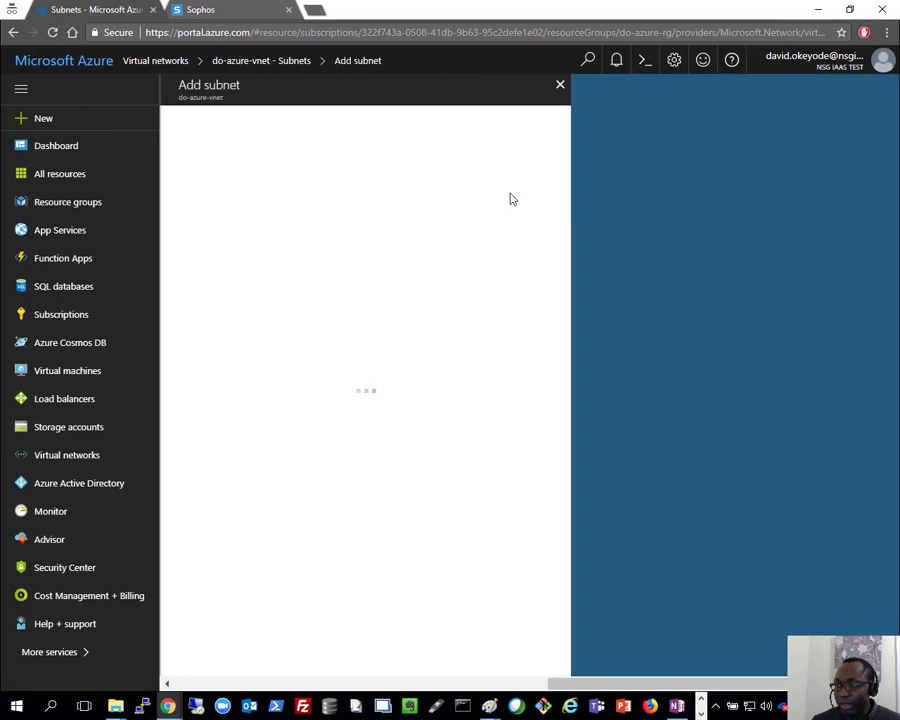
type("do-mgmt-subnet")
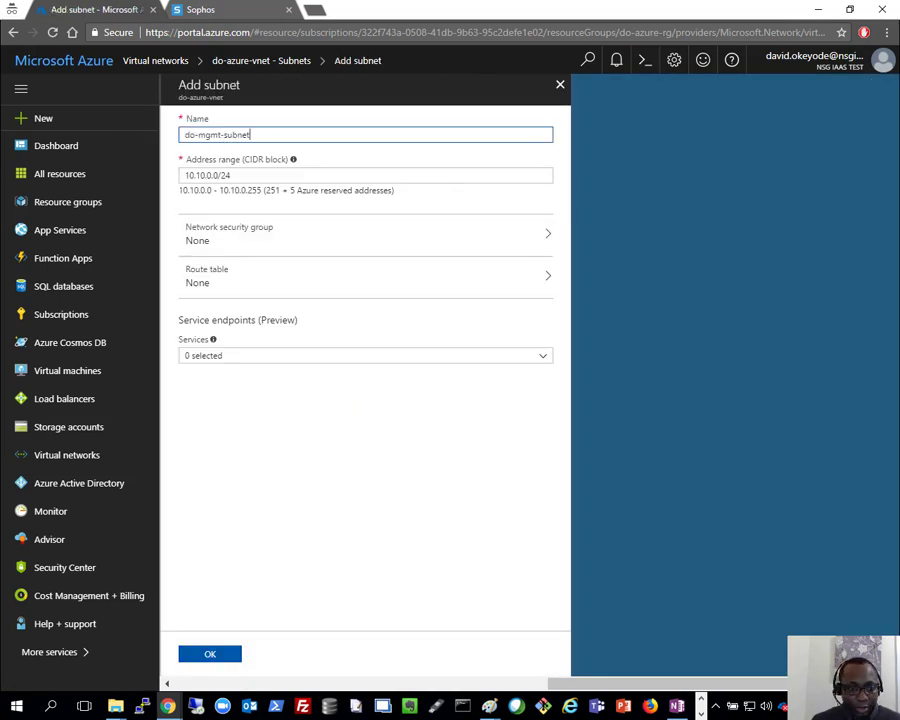
left_click(207, 175)
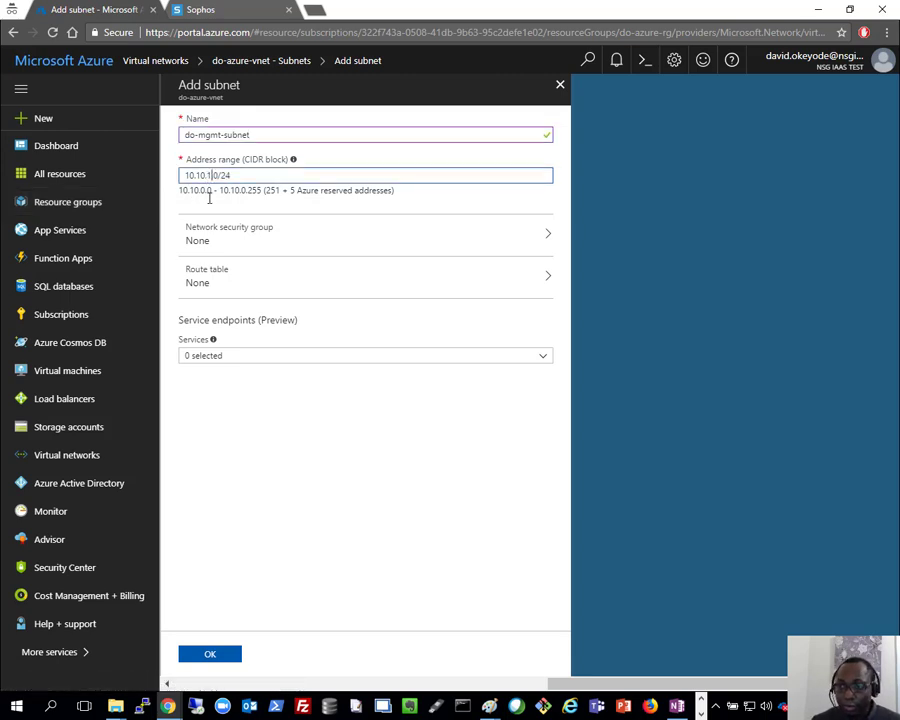
left_click(210, 655)
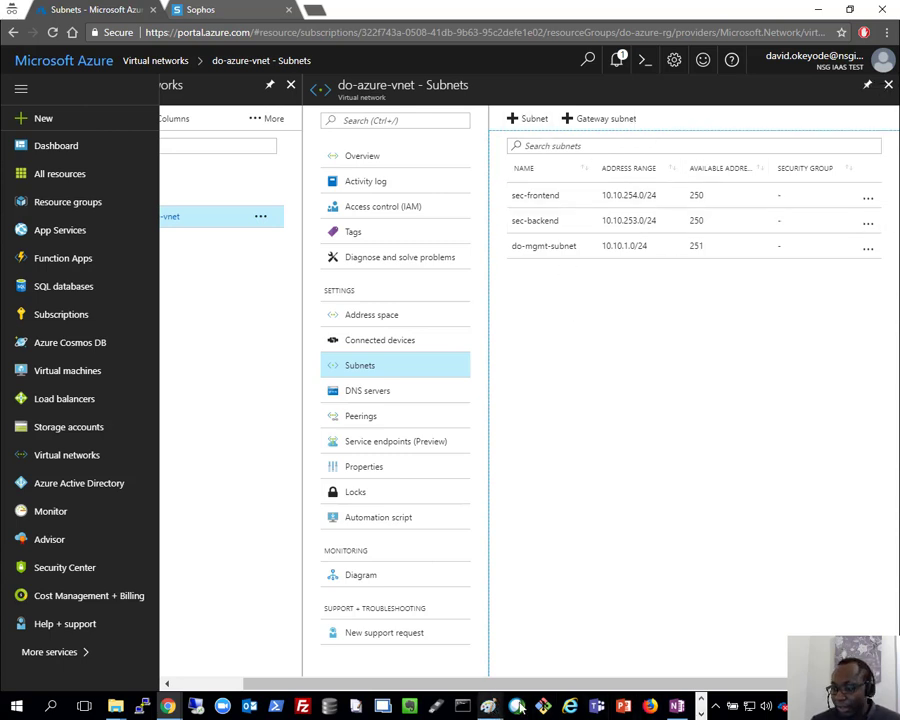
Step: Switch to Paint and check the planned management subnet and its Windows Server in the network diagram
mouse_move(494, 709)
left_click(394, 637)
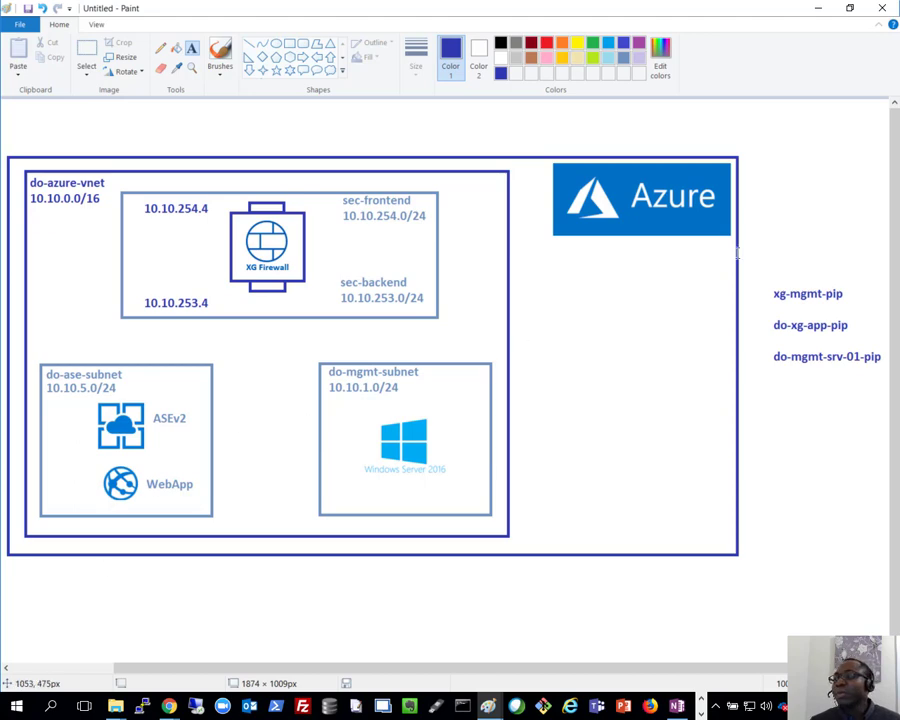
left_click(819, 9)
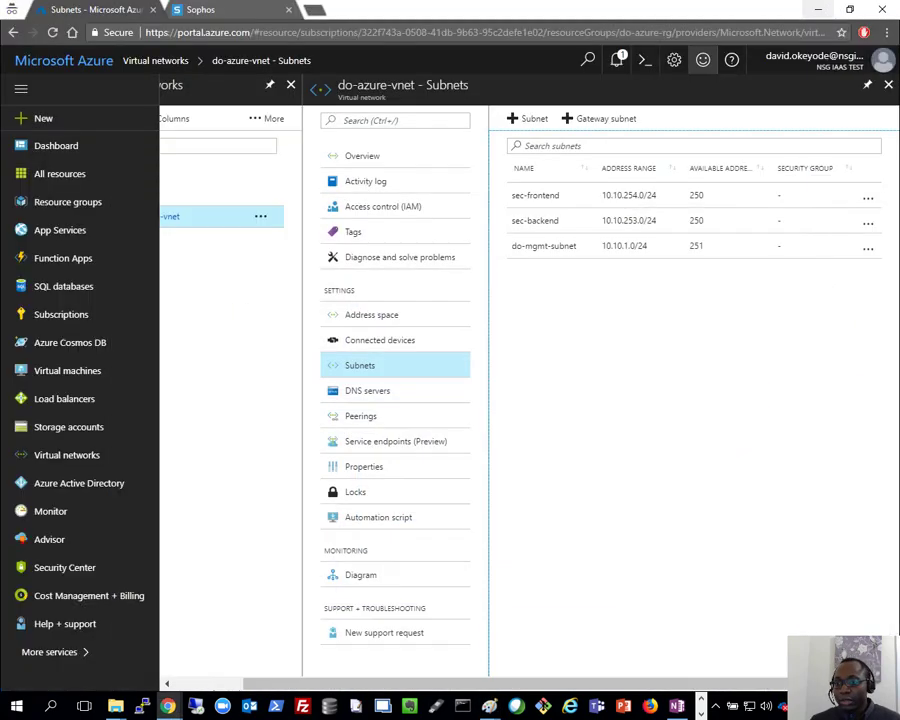
Step: In the Azure portal, search the Marketplace for "visual studio" and start creating a Visual Studio Community 2017 (latest release) on Windows Server 2016 VM
left_click(50, 119)
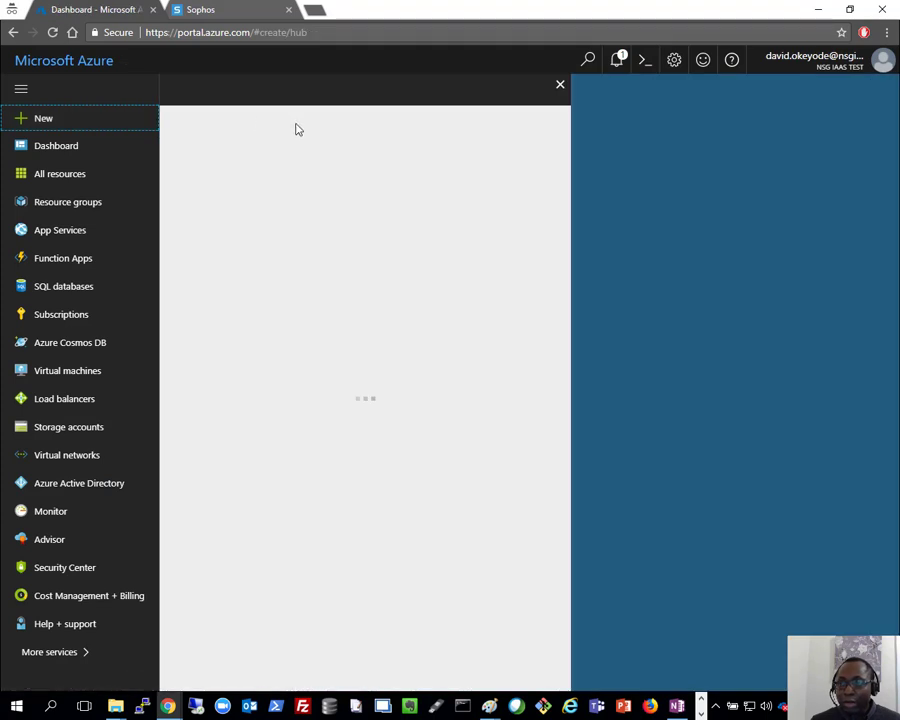
type("visua")
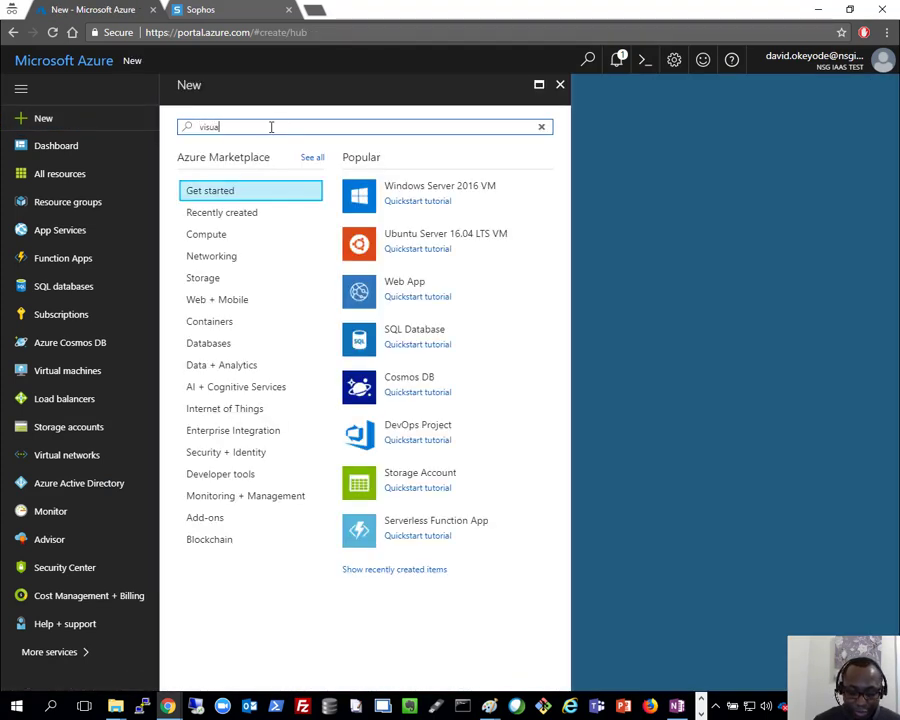
type("l studio")
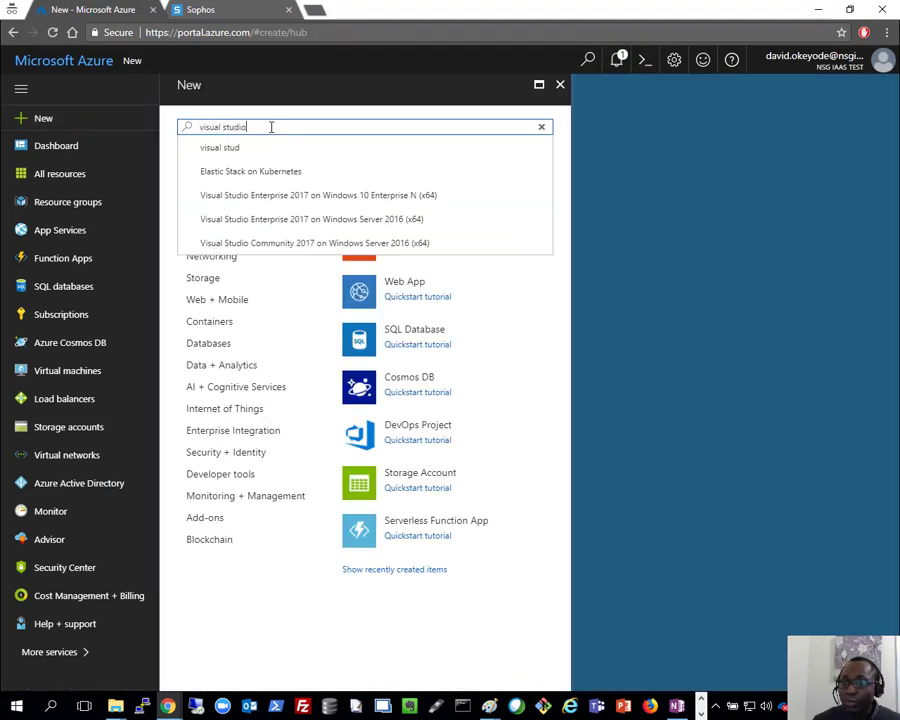
key("Return")
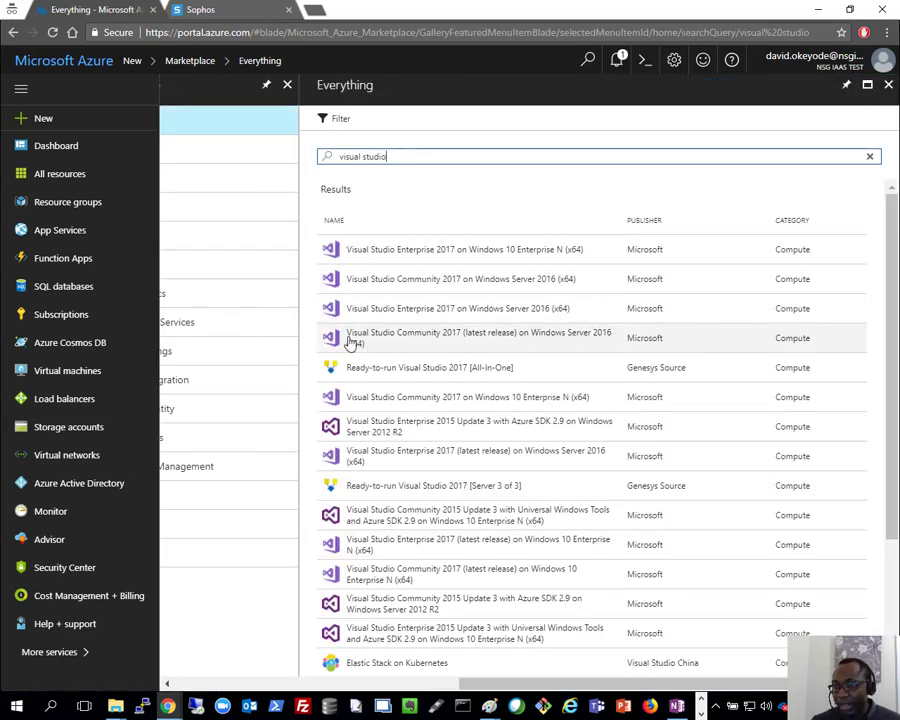
left_click(460, 337)
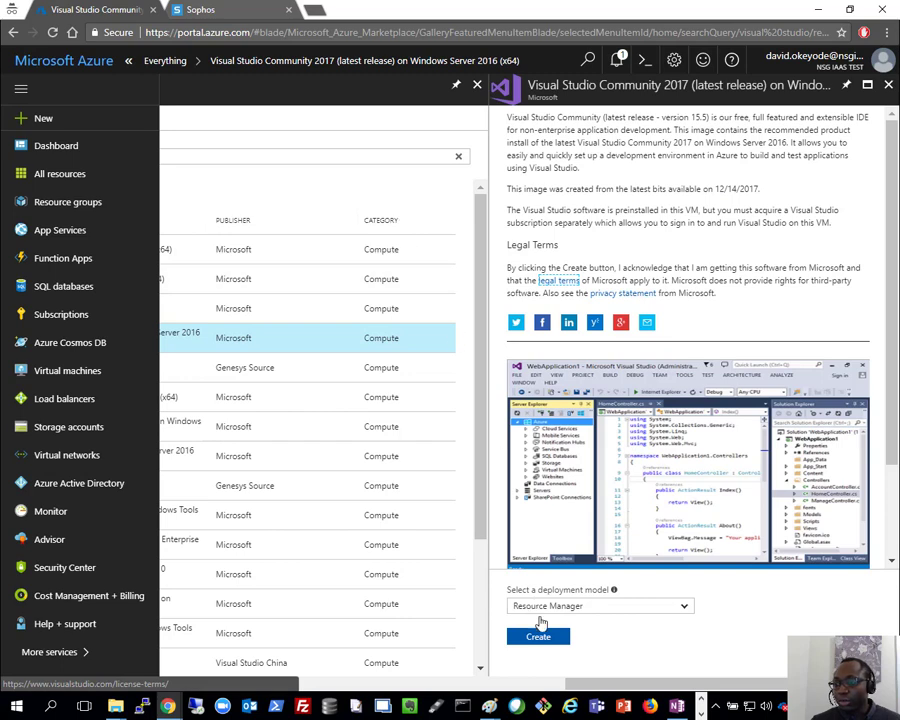
left_click(541, 637)
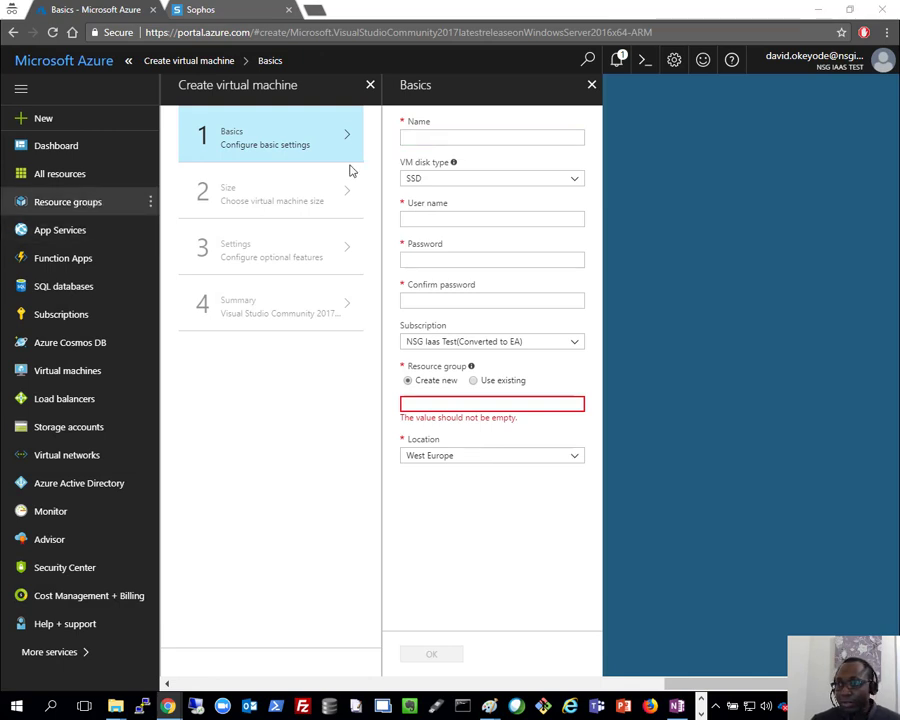
Step: Name the virtual machine do-mgmt-srv-01, set its user name to azureadmin, and enter and confirm the administrator password
left_click(418, 135)
type("dc-mgmt-srv-01")
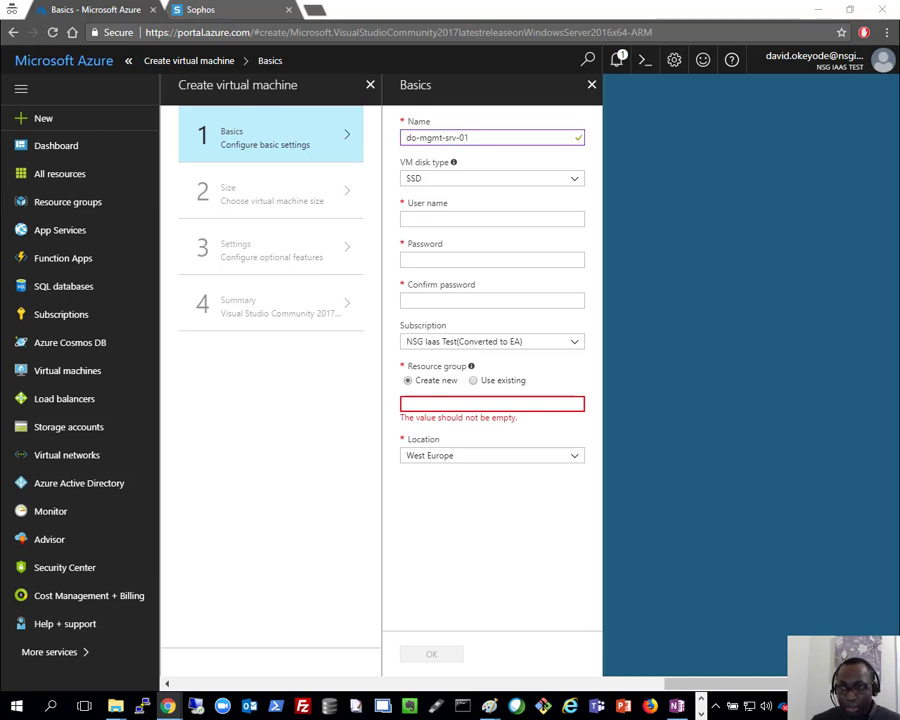
left_click(465, 219)
type("azureadmin")
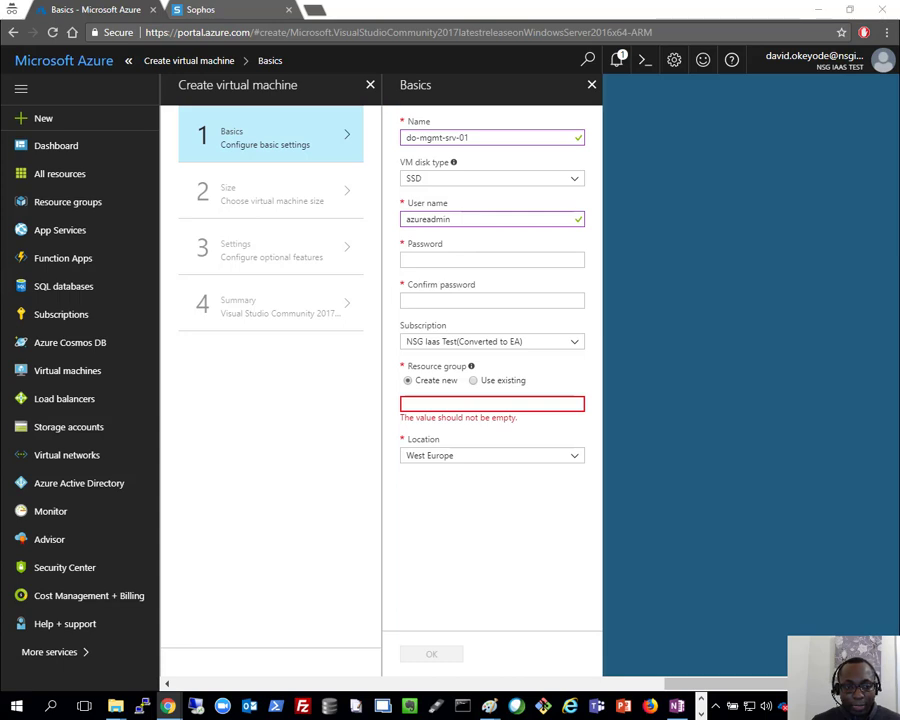
left_click(436, 259)
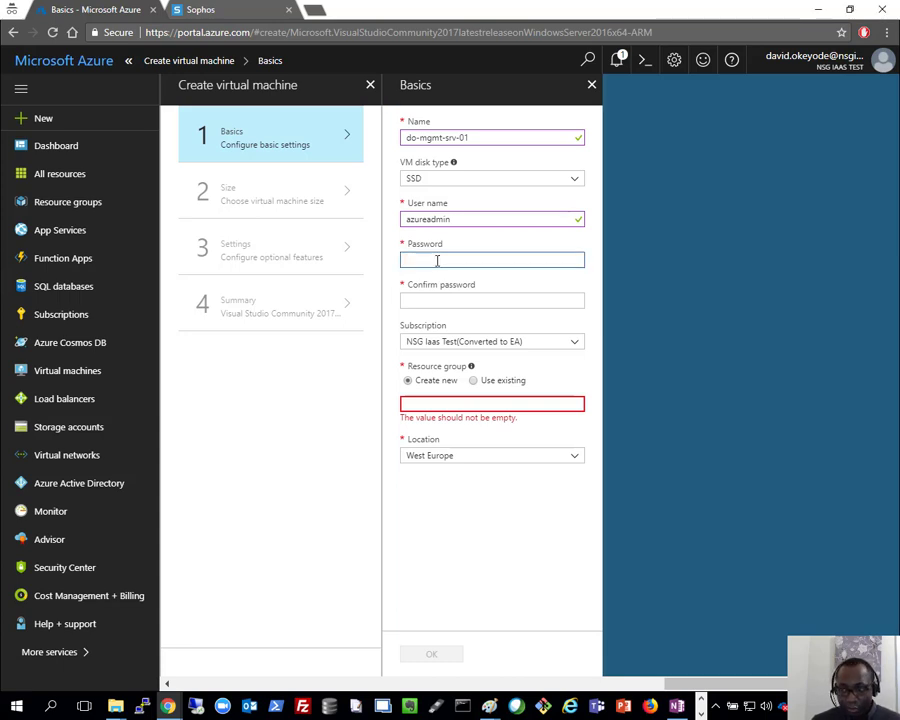
type("••••••••••••••••")
left_click(462, 302)
key("ctrl+v")
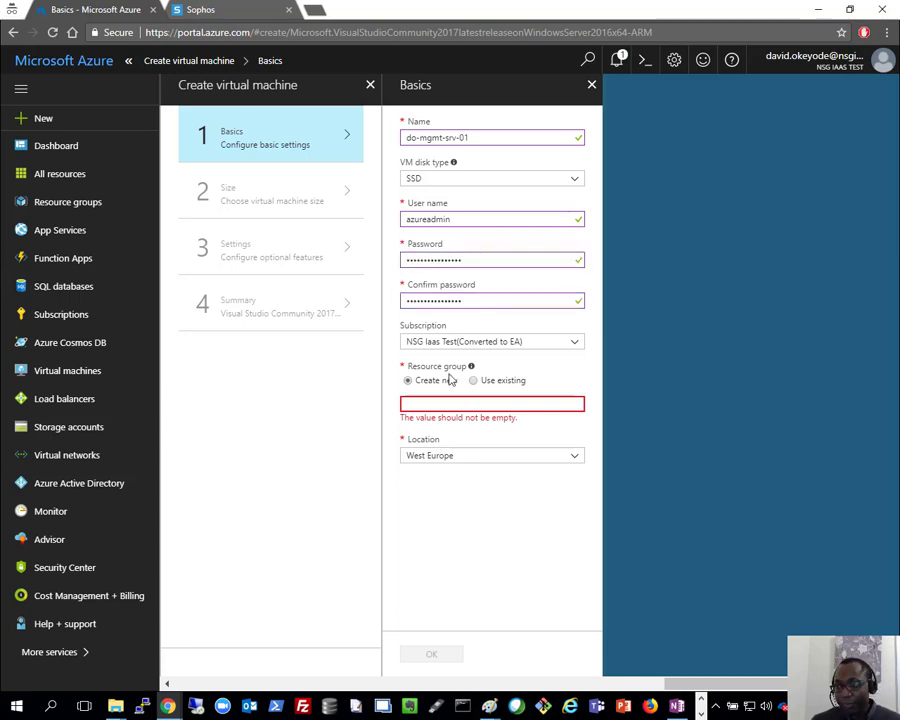
Step: Assign the virtual machine to the existing resource group do-azure-rg and accept the basic settings
left_click(474, 381)
left_click(490, 404)
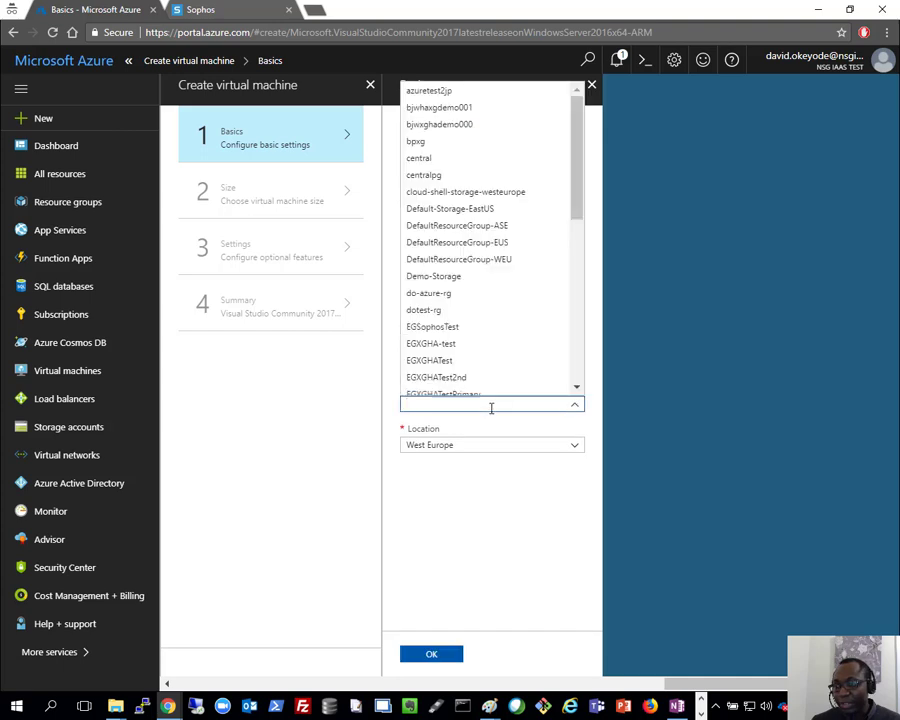
scroll(520, 247, "down", 5)
scroll(495, 242, "down", 2)
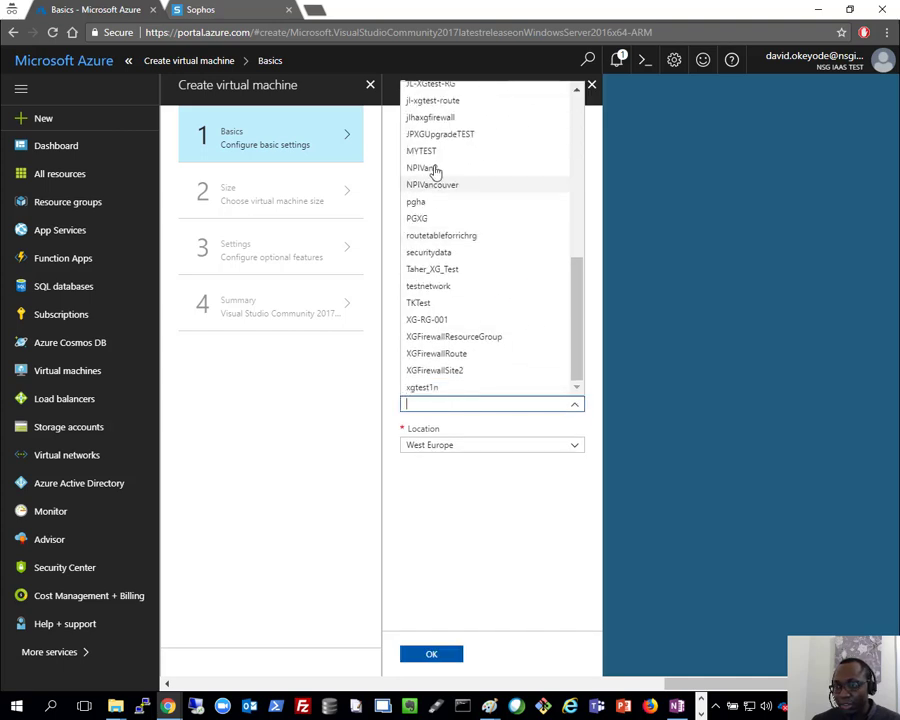
scroll(440, 170, "up", 5)
scroll(445, 178, "down", 2)
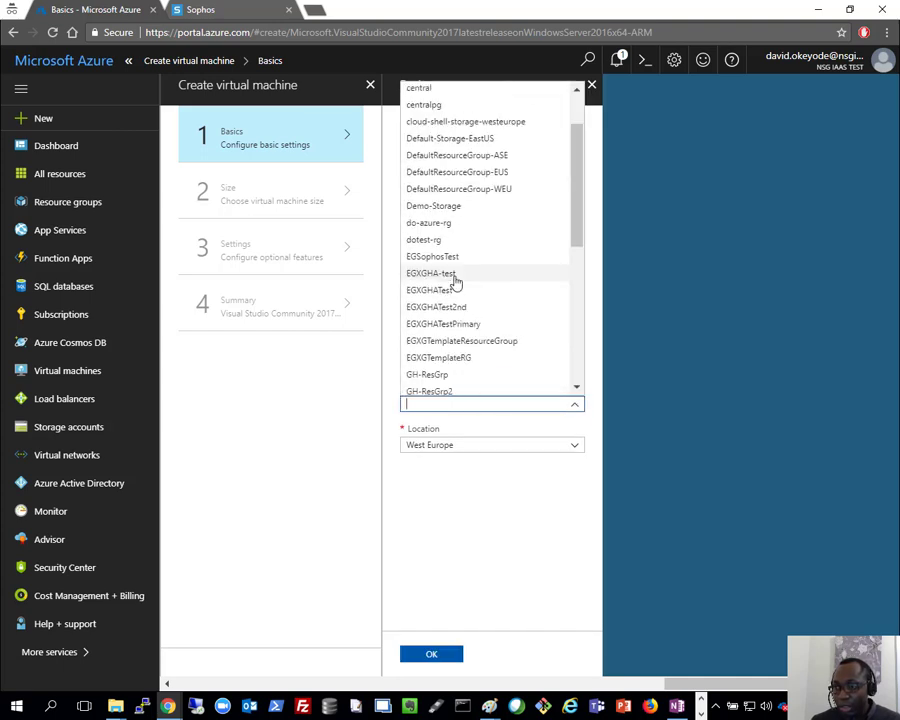
left_click(448, 226)
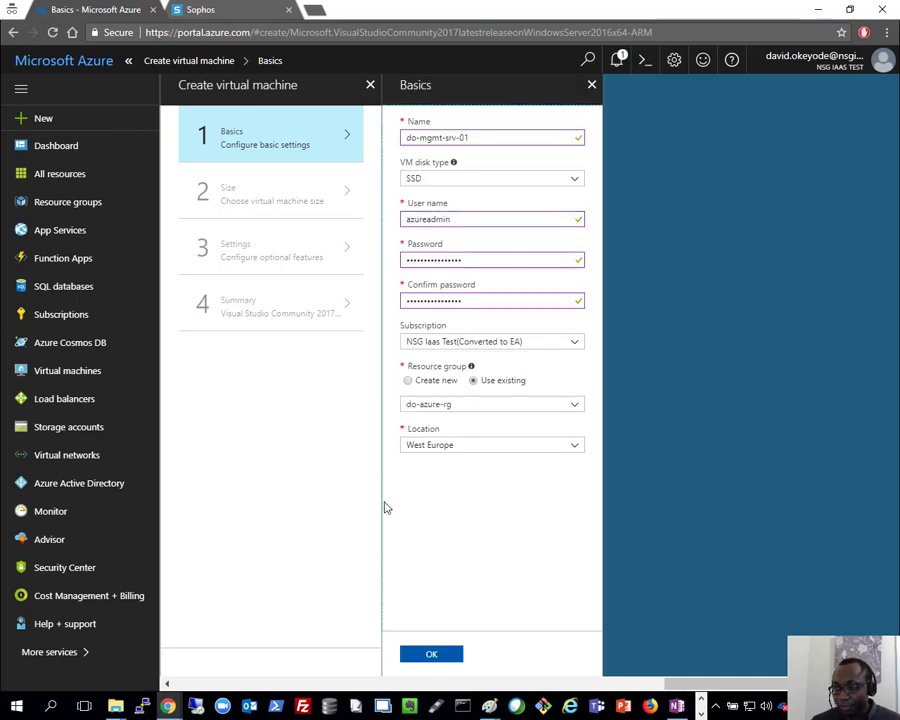
left_click(433, 655)
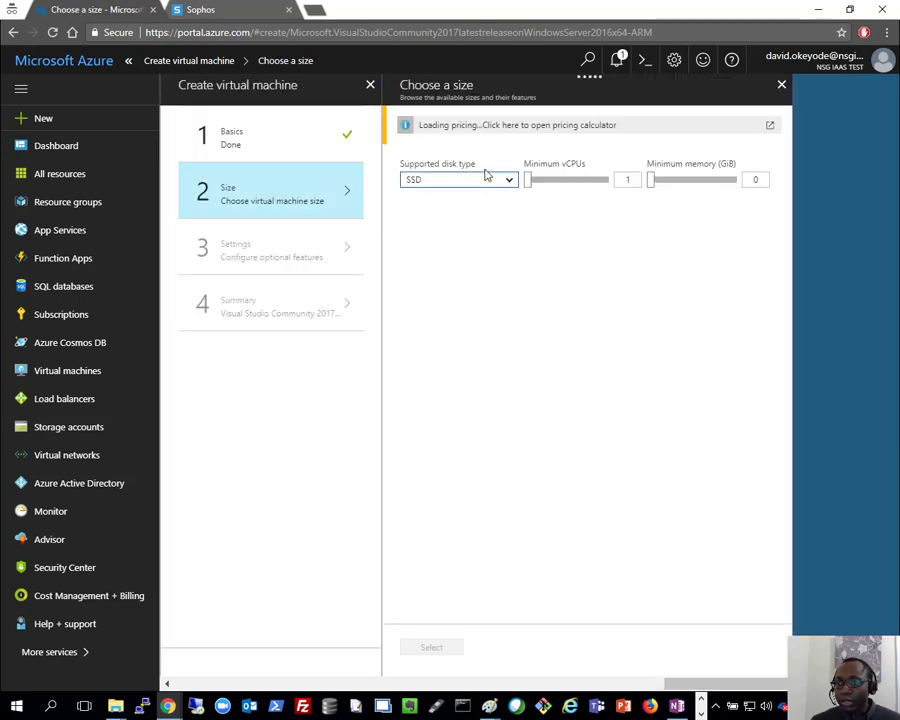
Step: Choose the D2S_V3 Standard size and place the virtual machine in do-mgmt-subnet
left_click(458, 266)
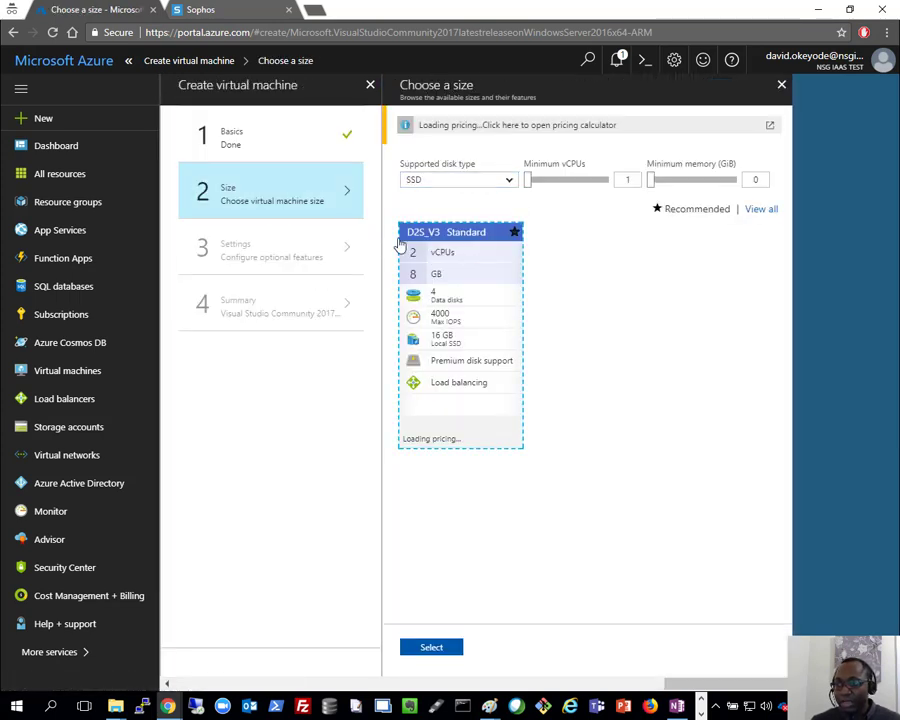
left_click(431, 647)
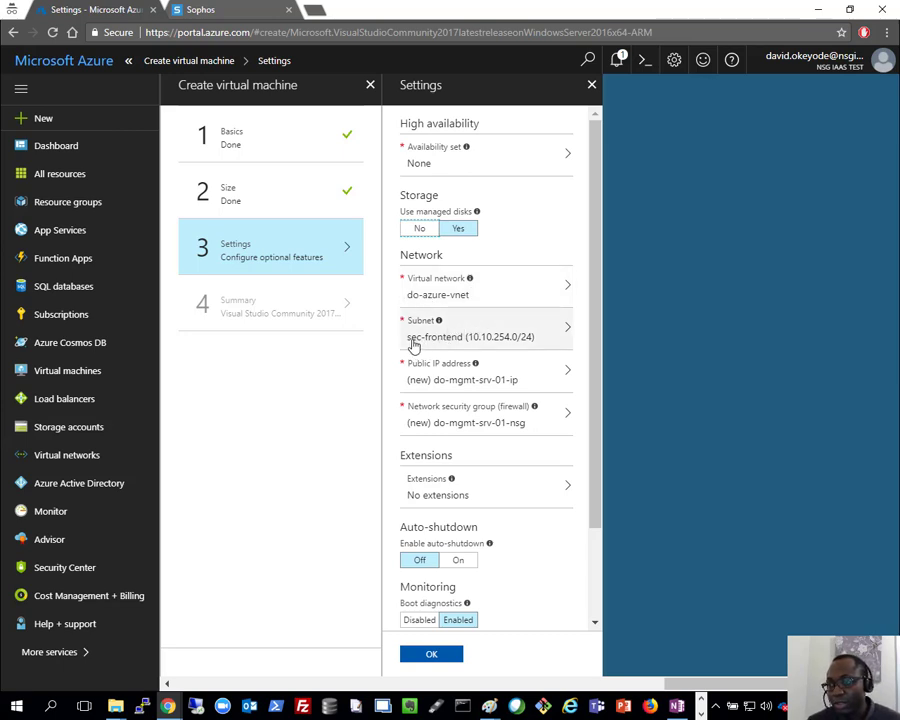
left_click(482, 330)
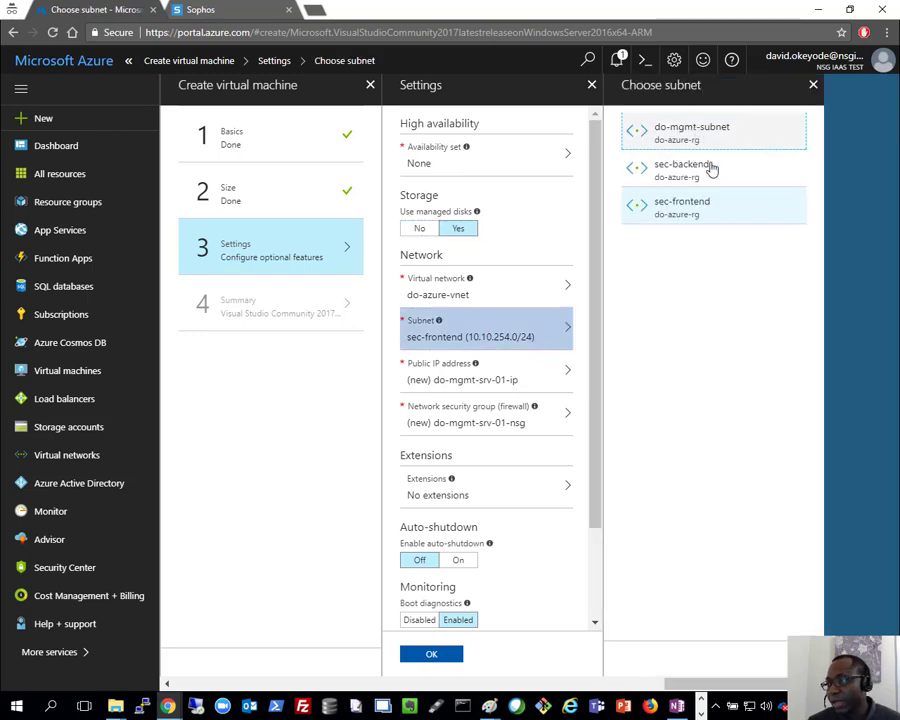
left_click(699, 137)
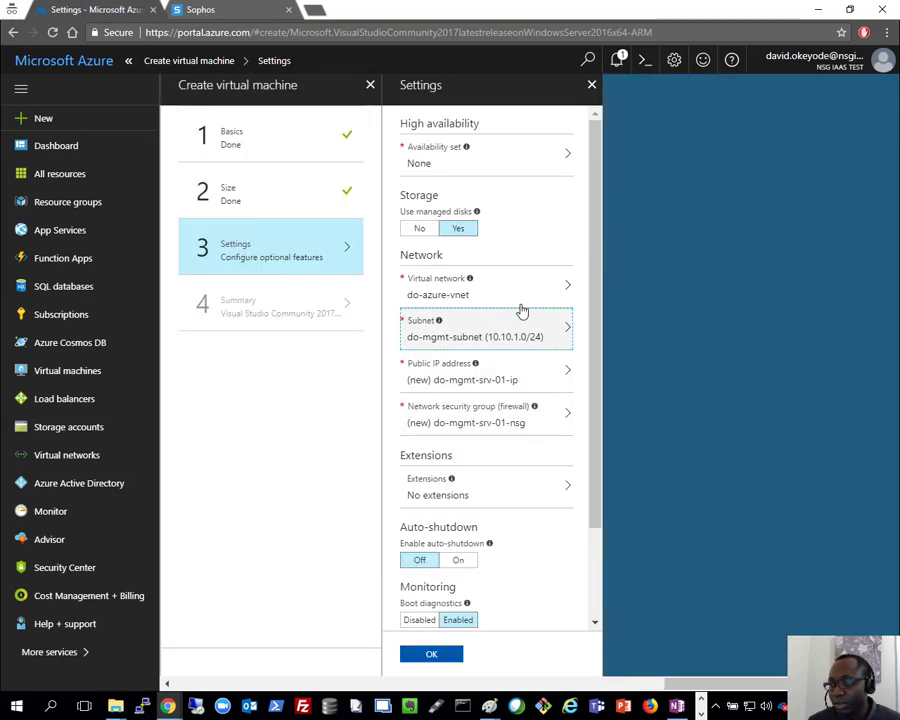
Step: Create a new public IP address named do-mgmt-srv-01-pip for the virtual machine
left_click(476, 378)
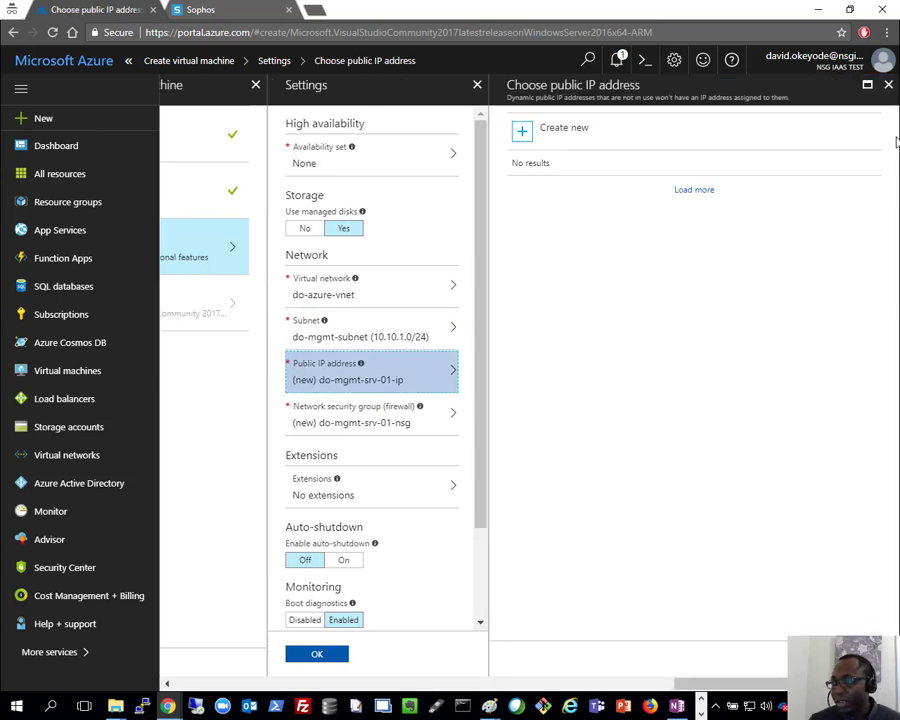
left_click(688, 132)
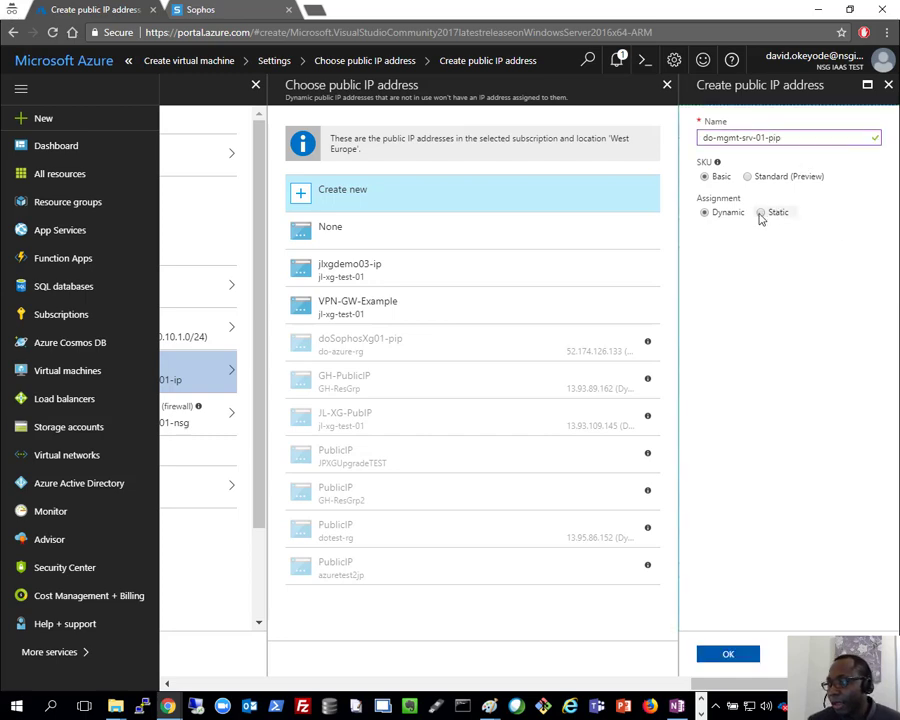
left_click(728, 653)
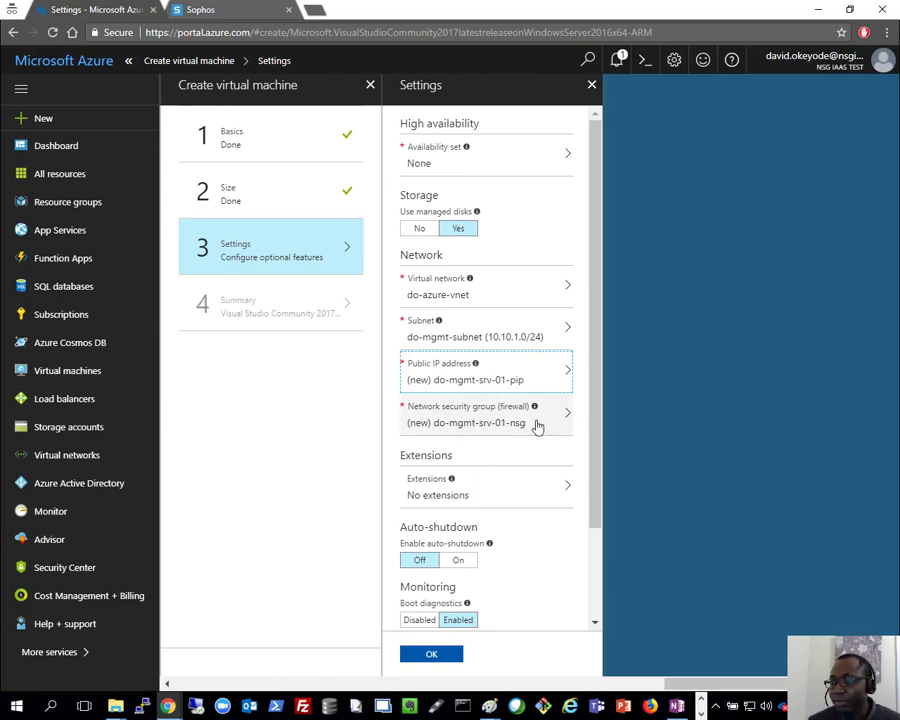
Step: Disable boot diagnostics, accept the optional settings and start the virtual machine's deployment
scroll(536, 452, "down", 2)
left_click(427, 507)
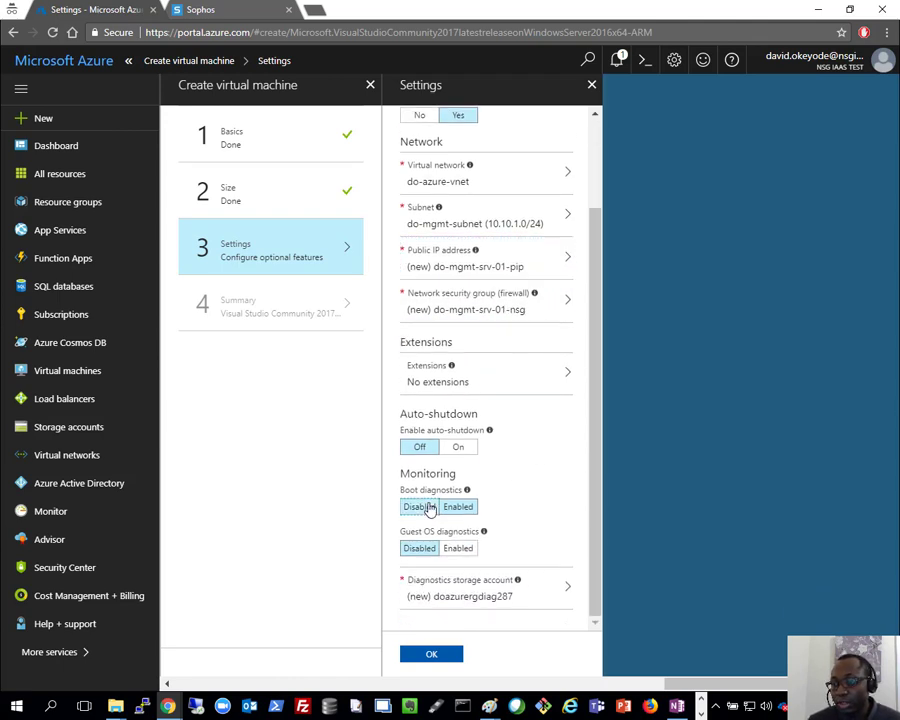
left_click(431, 656)
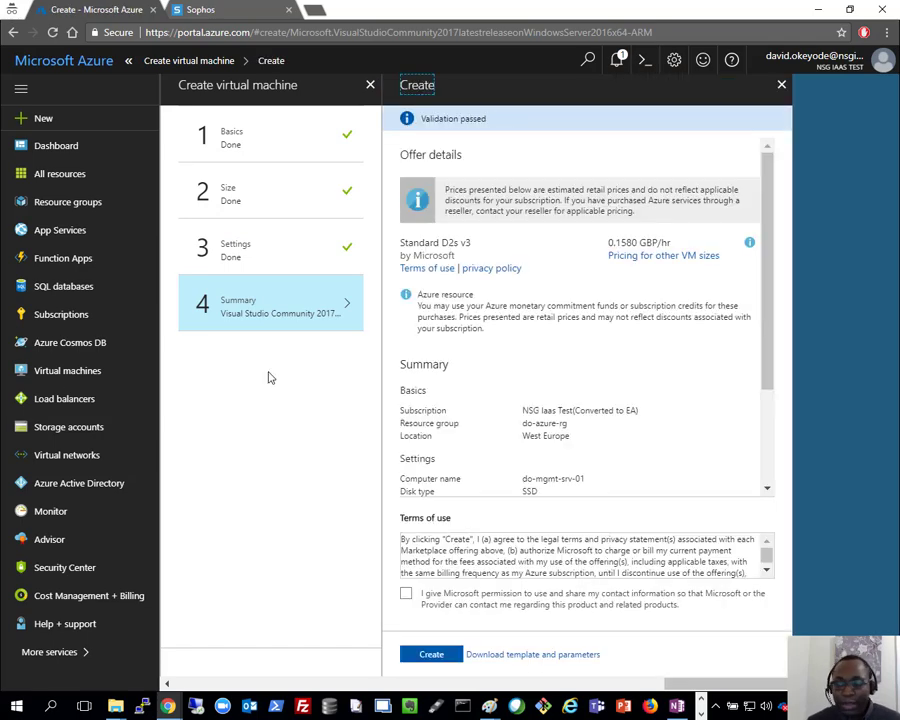
left_click(436, 656)
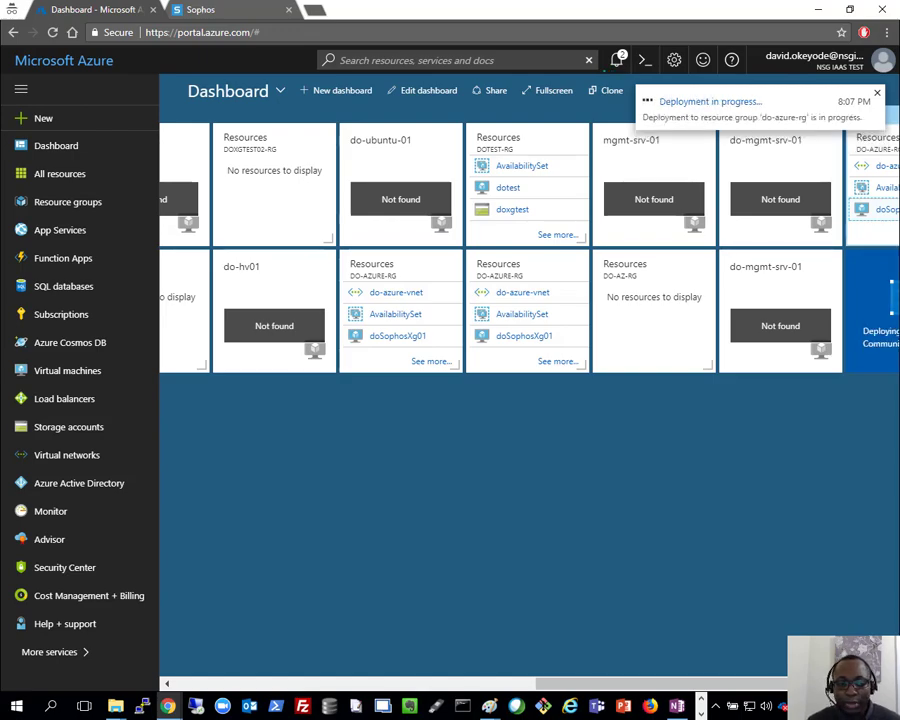
Step: Switch to OneNote and review the management VM tasks in the plan, highlighting the "Install DNS" item
left_click(677, 706)
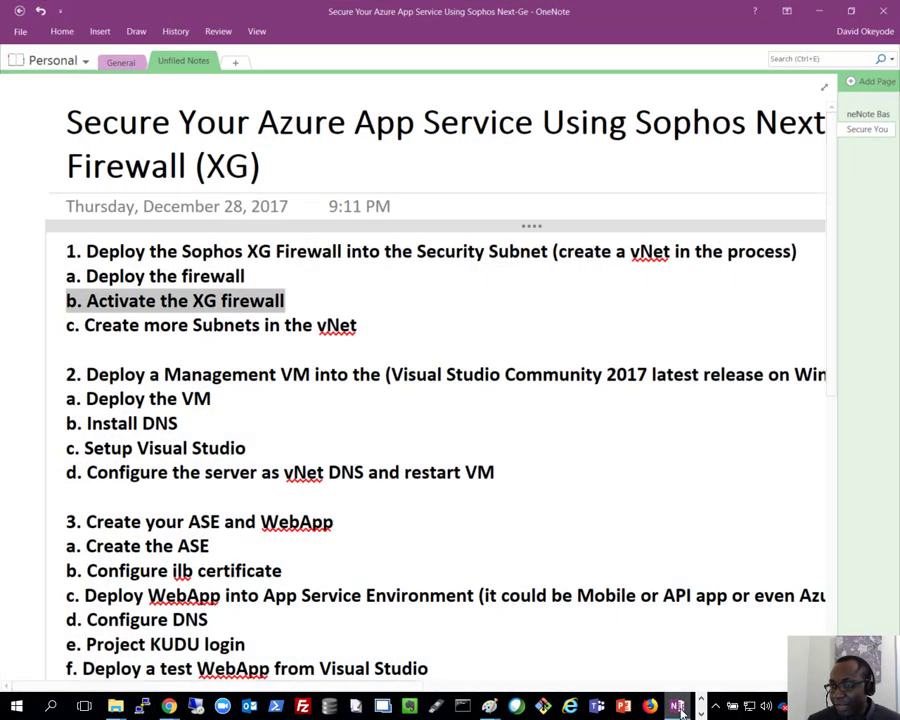
triple_click(138, 424)
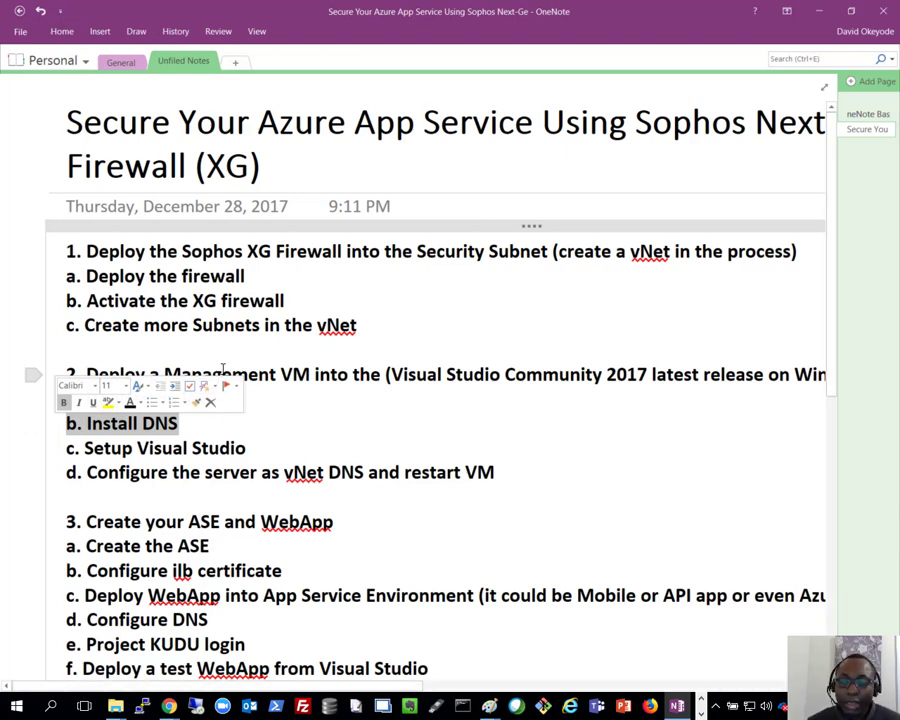
left_click(278, 400)
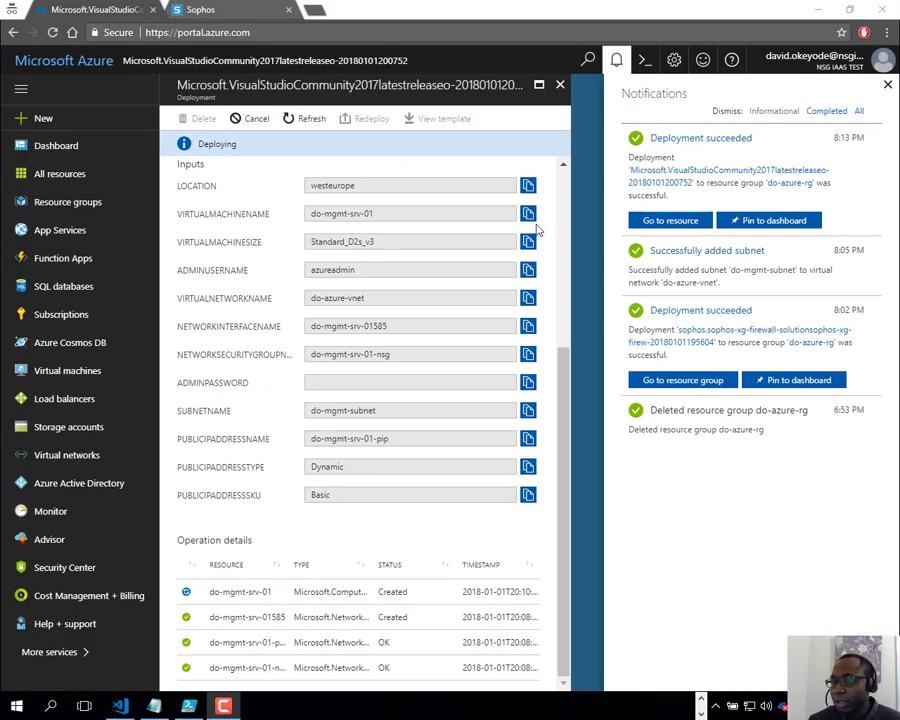
Step: In the Azure portal, open the deployed do-mgmt-srv-01 virtual machine from its deployment notification
left_click(667, 220)
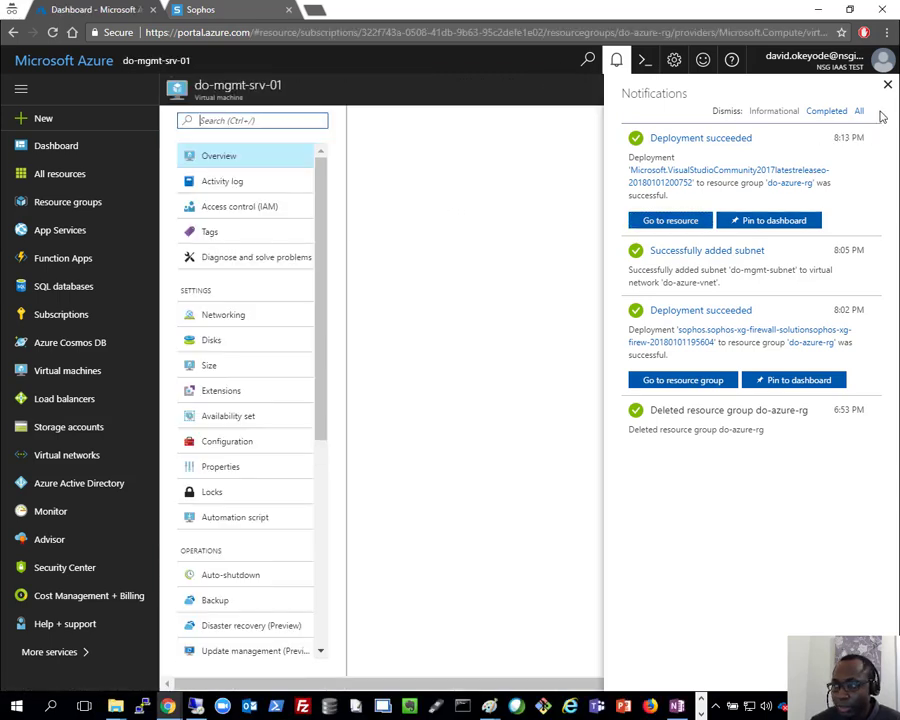
Step: Dismiss the notifications and start a Remote Desktop connection to the management VM at 52.232.28.161
left_click(887, 85)
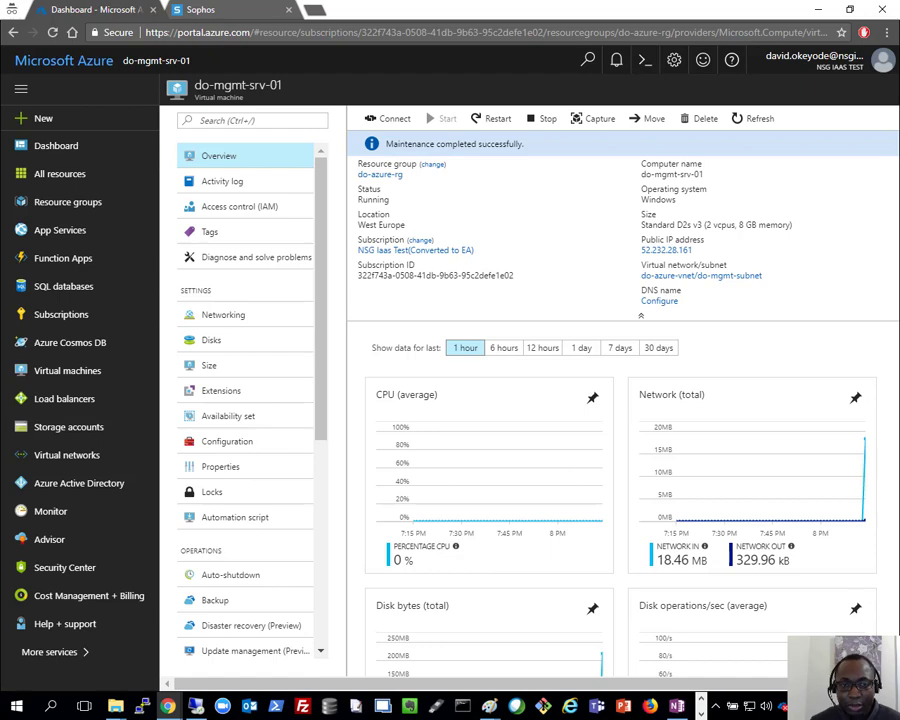
left_click_drag(0, 190, 424, 191)
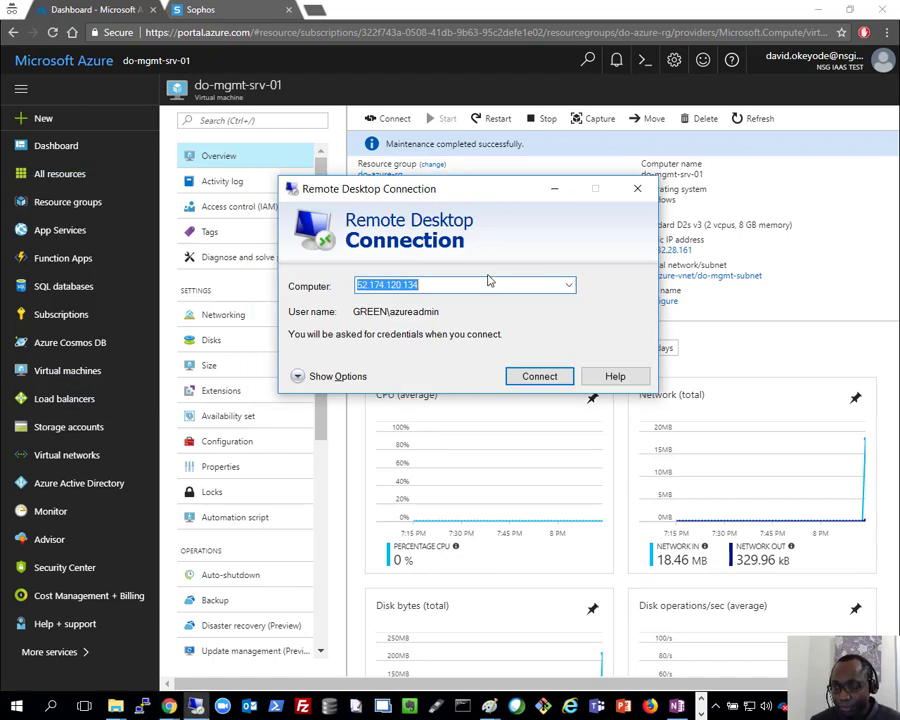
type("52.232.28.161")
left_click(539, 376)
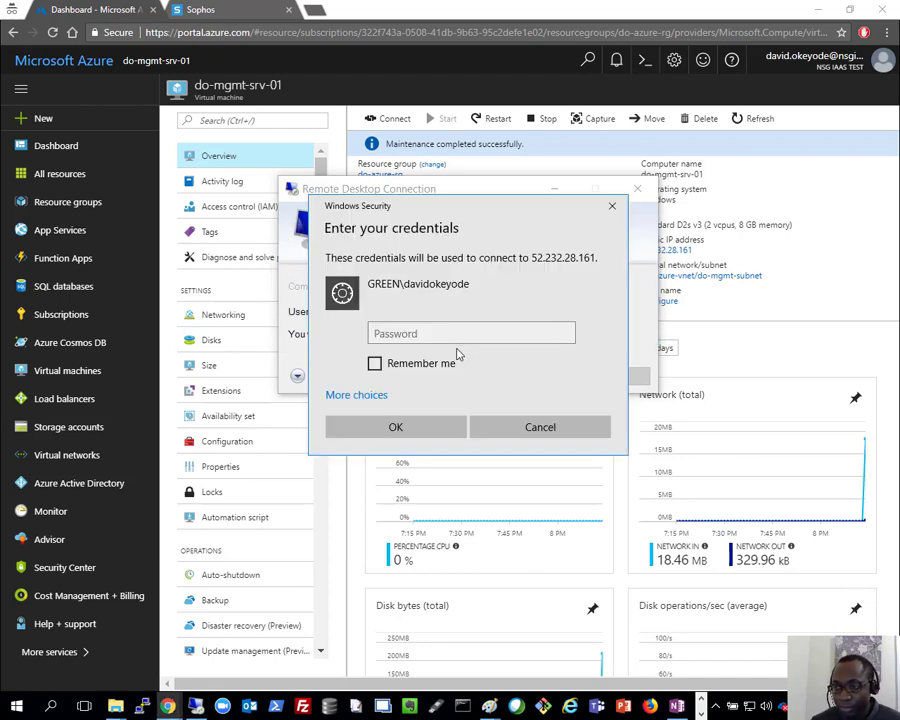
Step: Sign in to the remote session as another user, azureadmin, with the account password, and accept the untrusted certificate
left_click(365, 397)
left_click(402, 458)
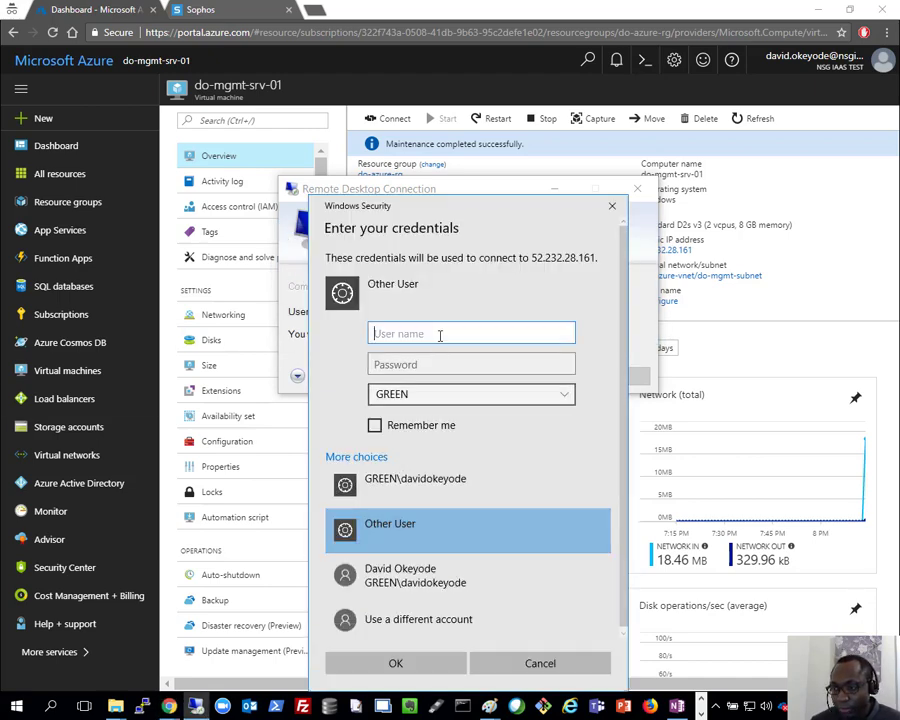
type("azure")
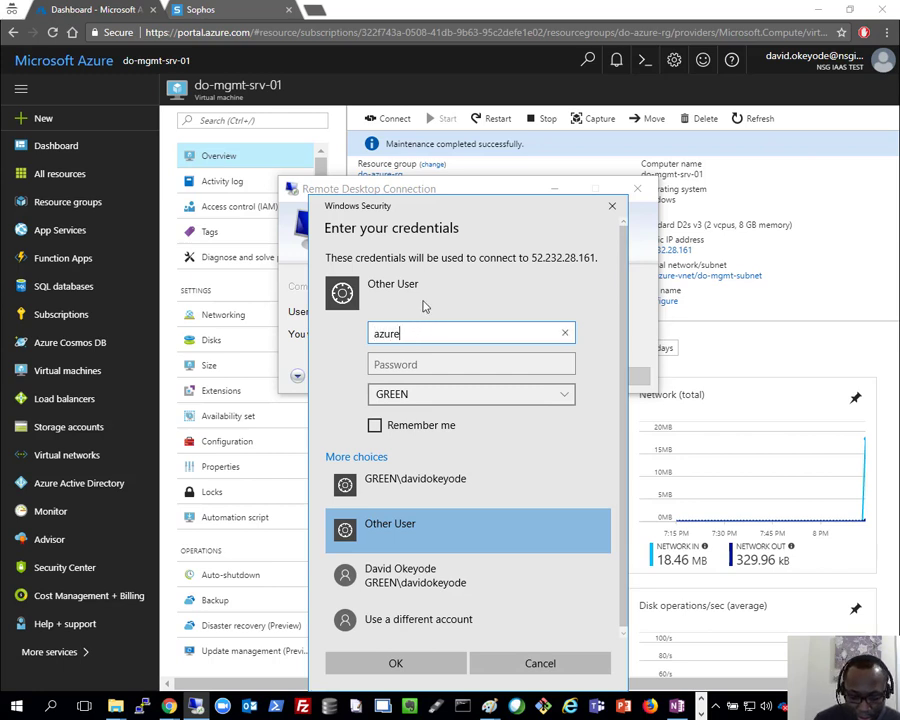
type("admin")
key("Tab")
key("ctrl+v")
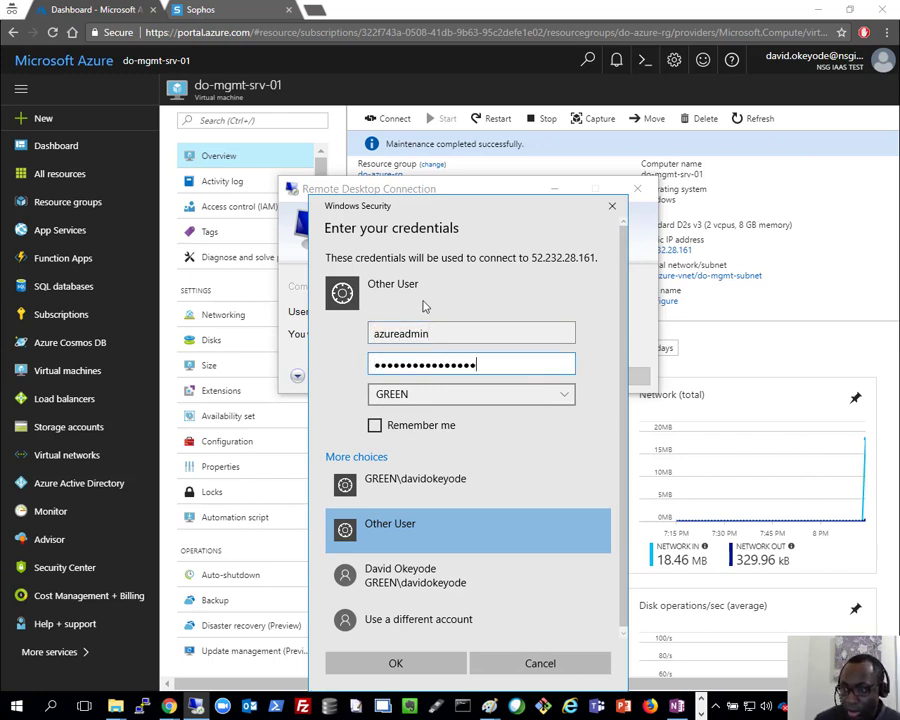
key("Return")
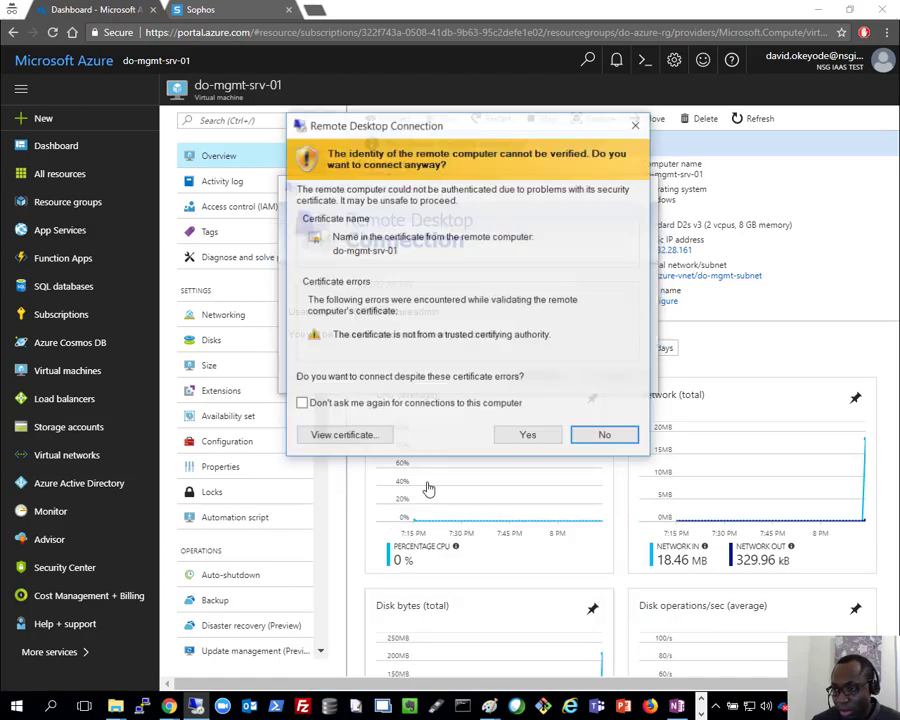
left_click(524, 434)
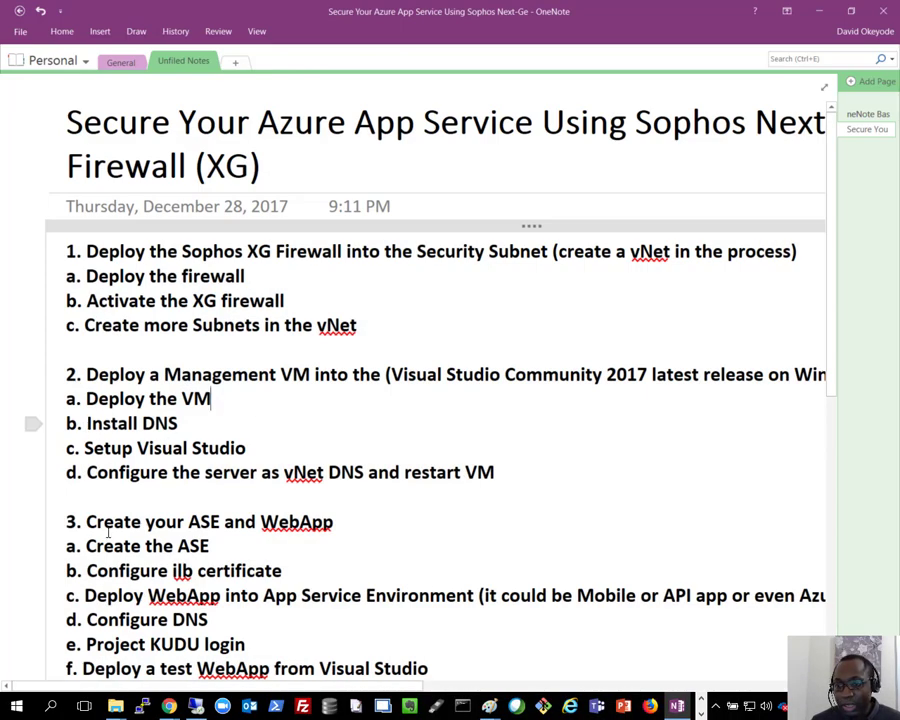
Step: Review the management VM tasks in the OneNote plan, highlighting "Install DNS" and "Setup Visual Studio"
left_click_drag(87, 423, 63, 430)
left_click(226, 531)
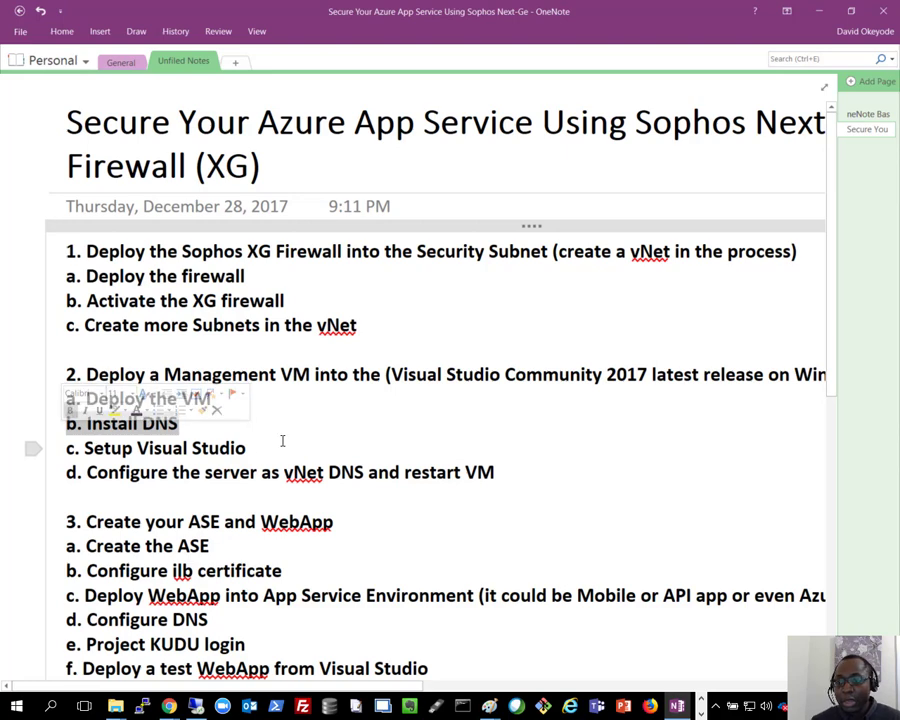
left_click_drag(269, 450, 68, 455)
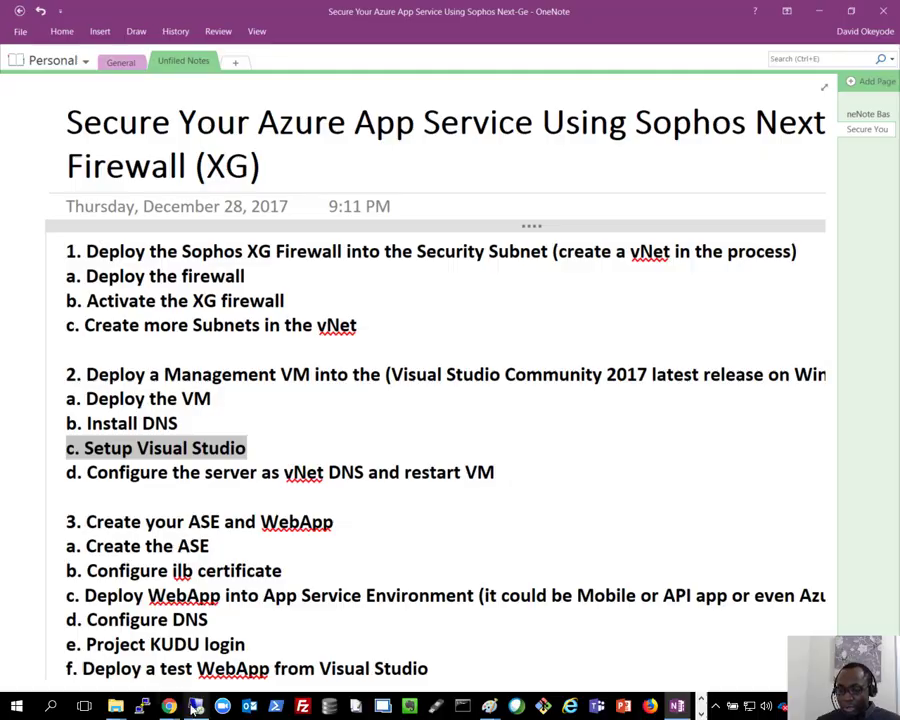
Step: Switch to the remote desktop session and launch Visual Studio 2017 from the server's desktop
left_click(196, 706)
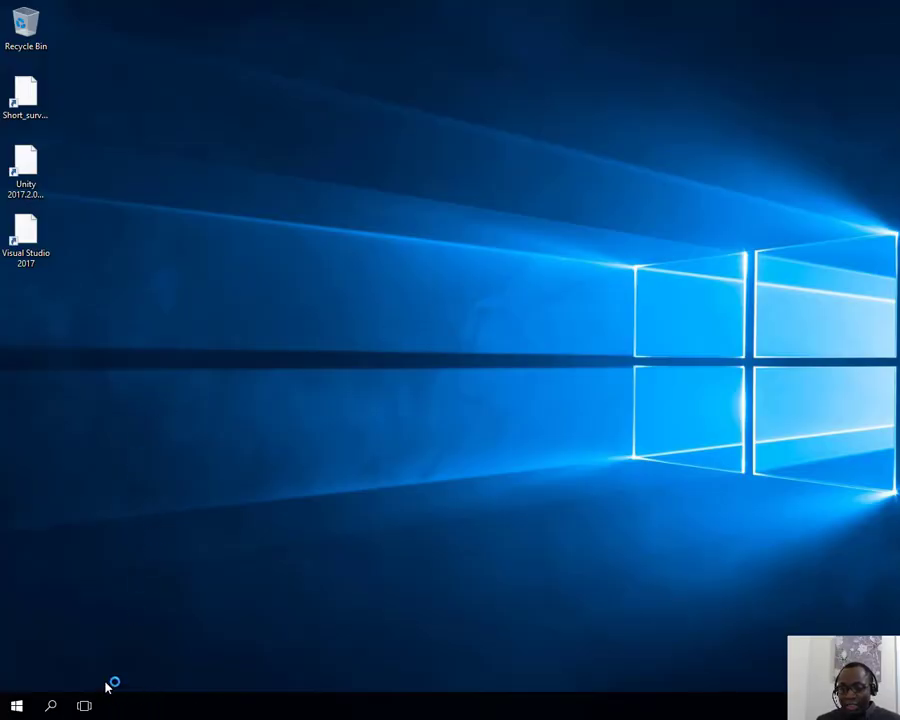
double_click(38, 236)
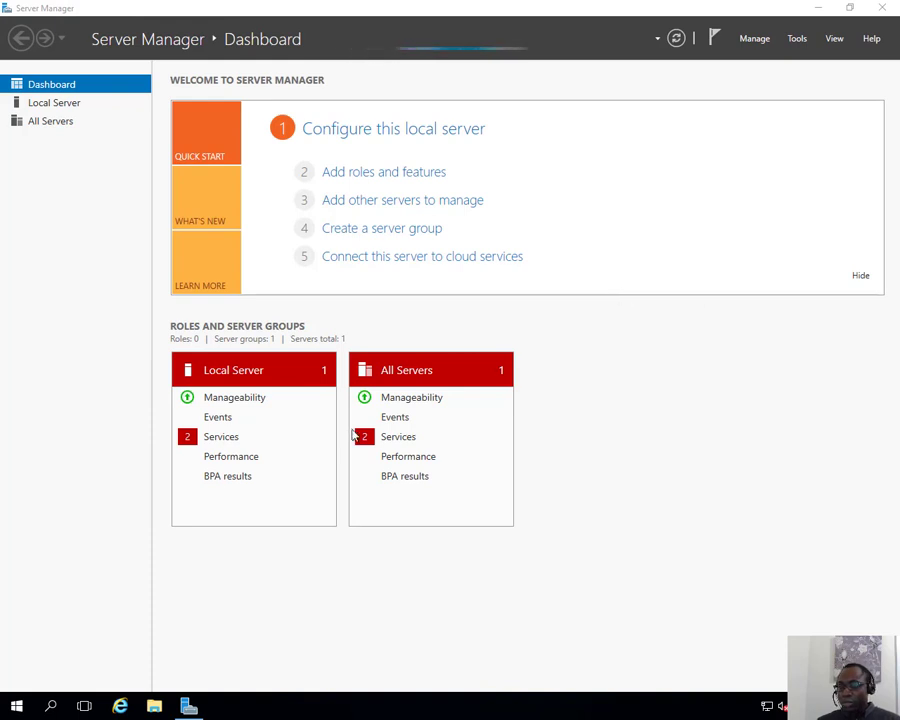
Step: Start adding roles and features in Server Manager, with a role-based installation on do-mgmt-srv-01
left_click(764, 40)
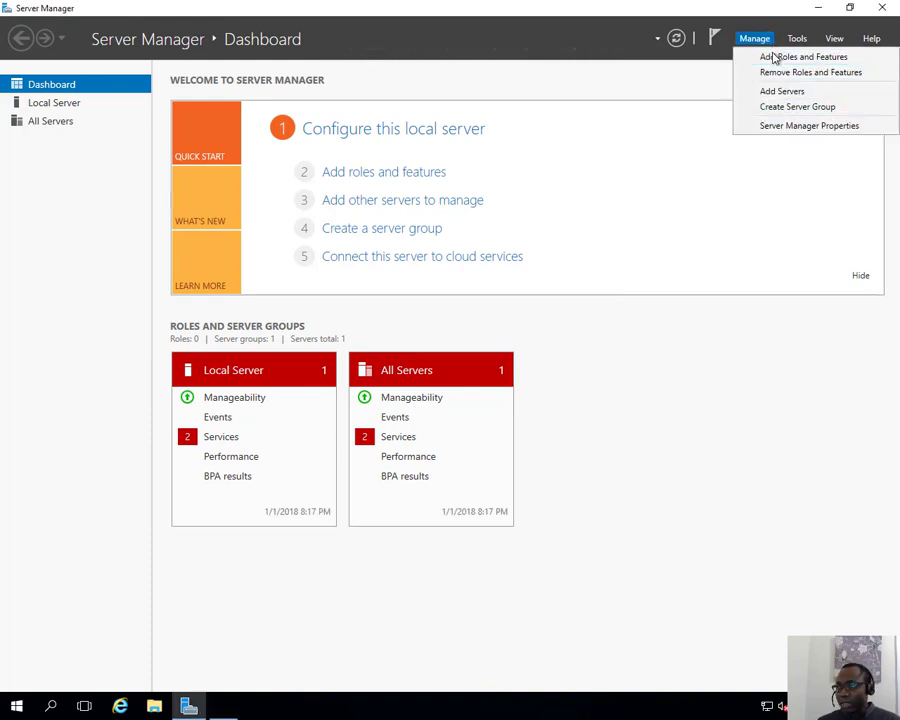
left_click(772, 58)
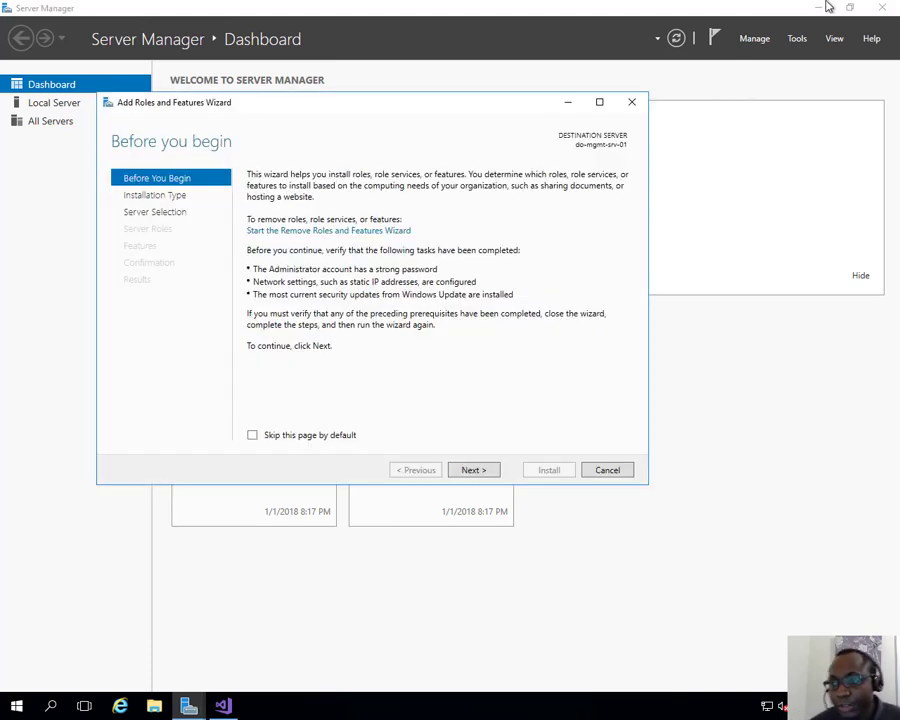
left_click(485, 478)
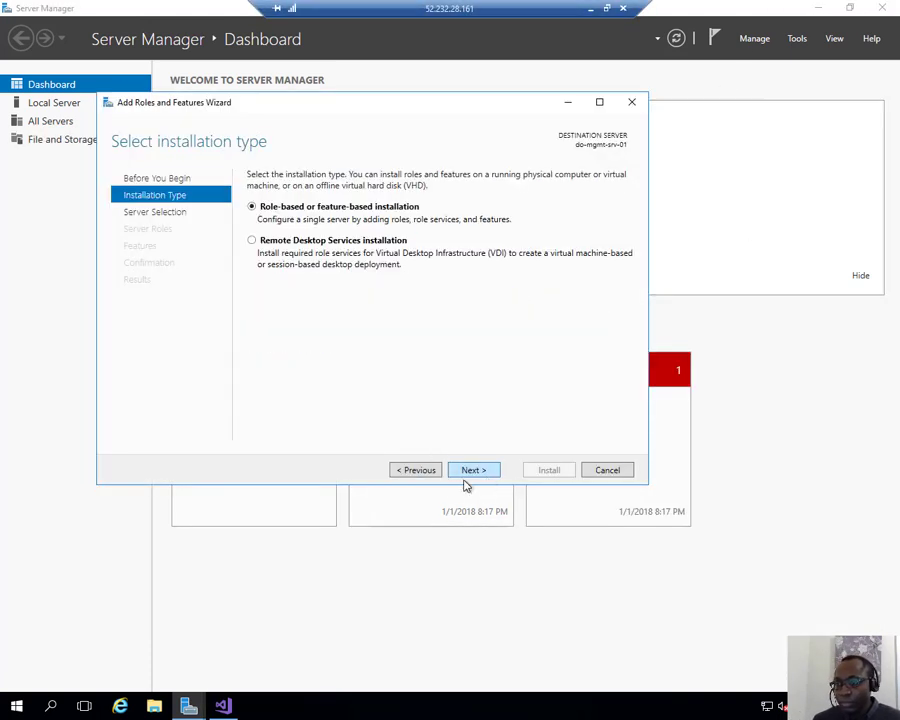
left_click(470, 476)
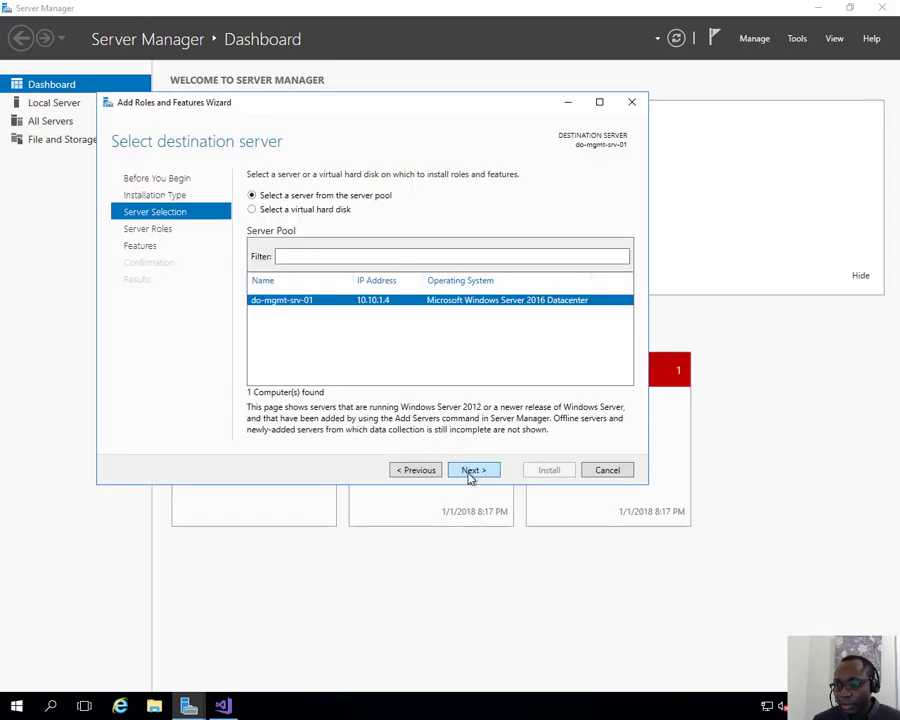
left_click(472, 474)
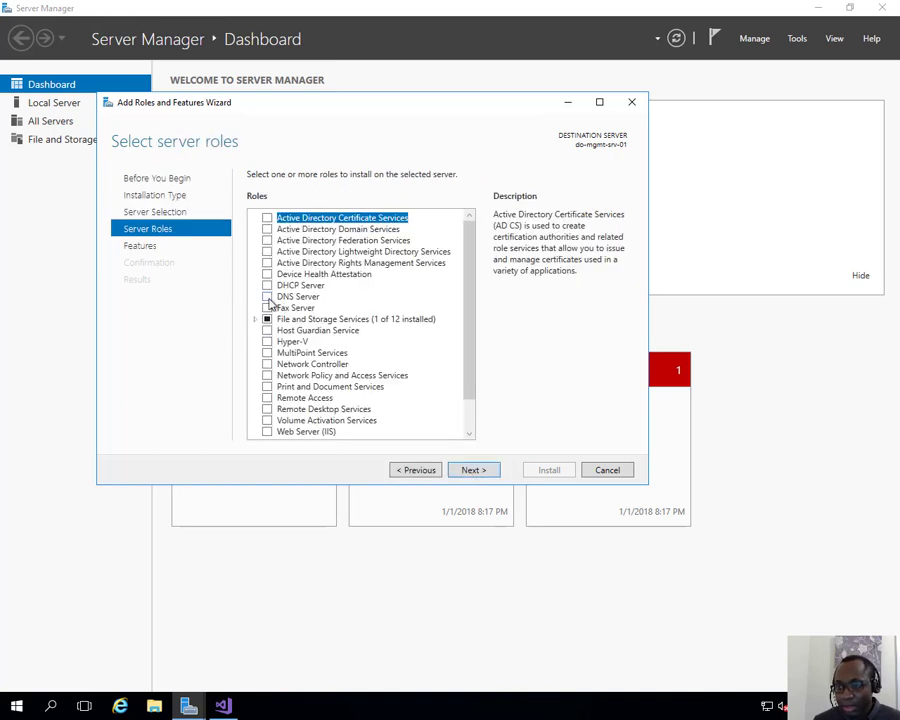
Step: Select the DNS Server role with its management tools, continue despite the static IP validation warning, and start the installation
left_click(268, 298)
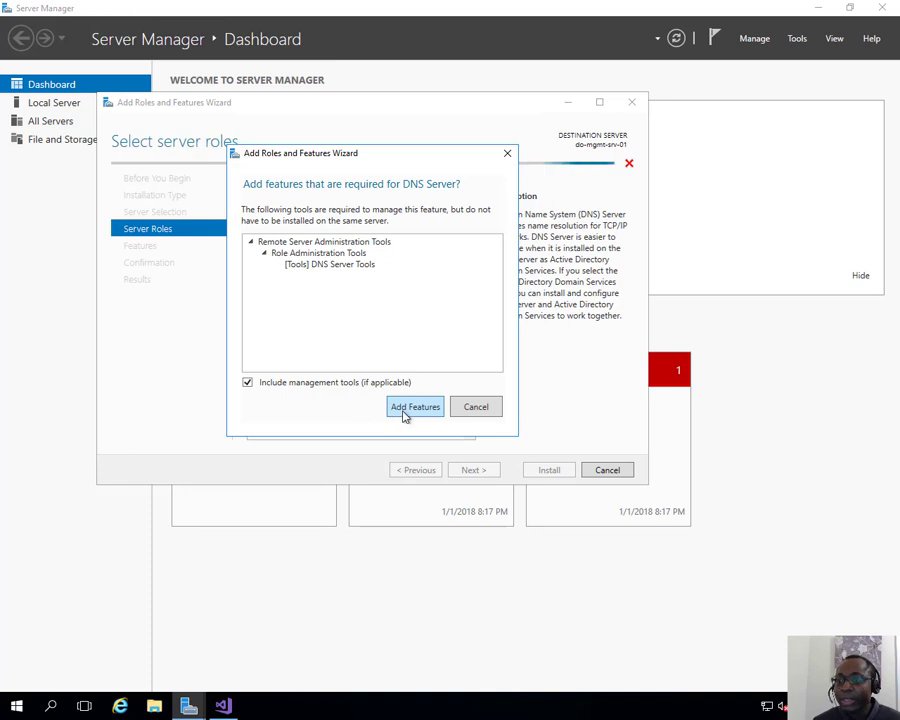
left_click(403, 413)
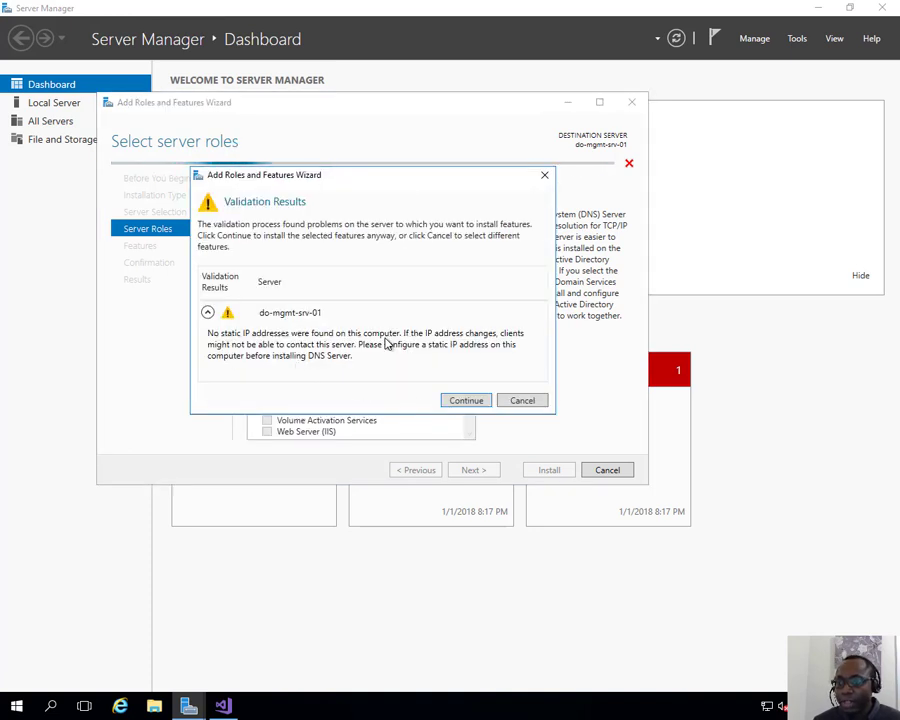
left_click(467, 403)
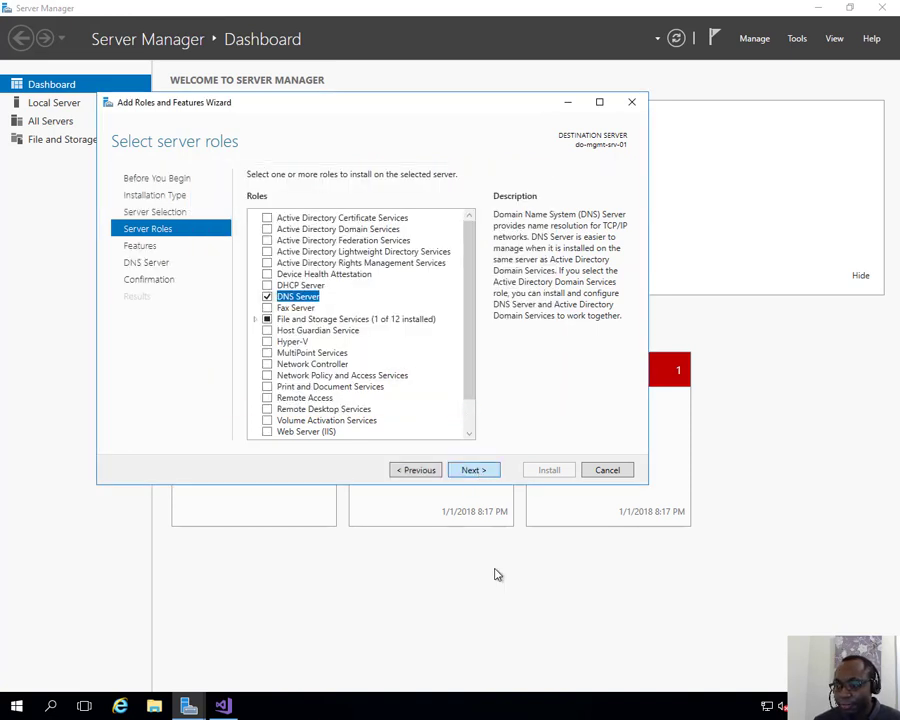
left_click(473, 470)
left_click(460, 473)
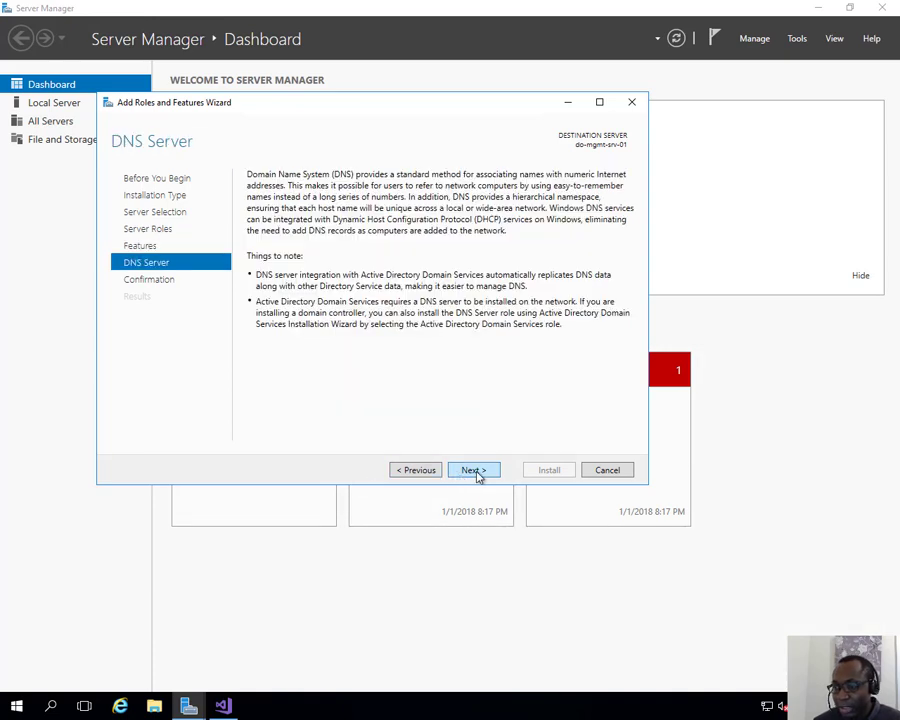
left_click(475, 472)
left_click(549, 471)
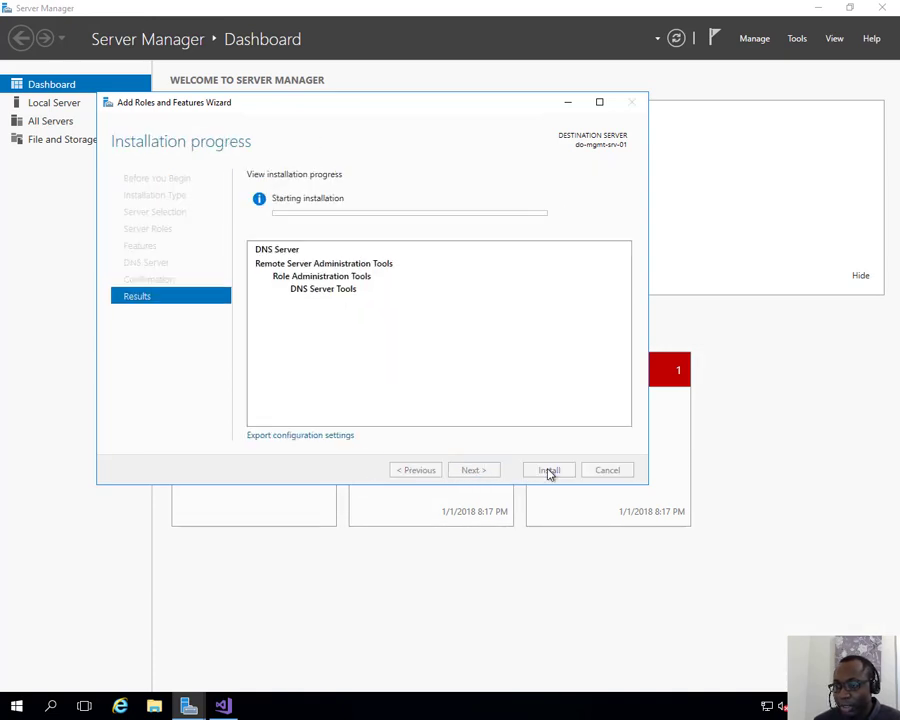
Step: Sign in to Visual Studio with the developer account, and close the finished Add Roles and Features wizard in Server Manager
left_click(226, 707)
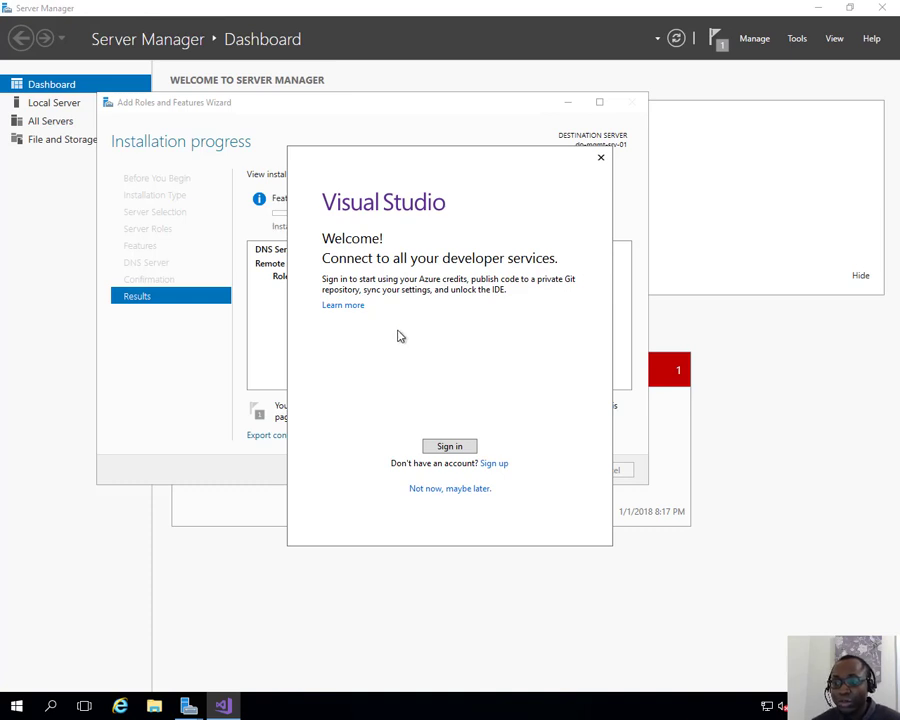
left_click(461, 447)
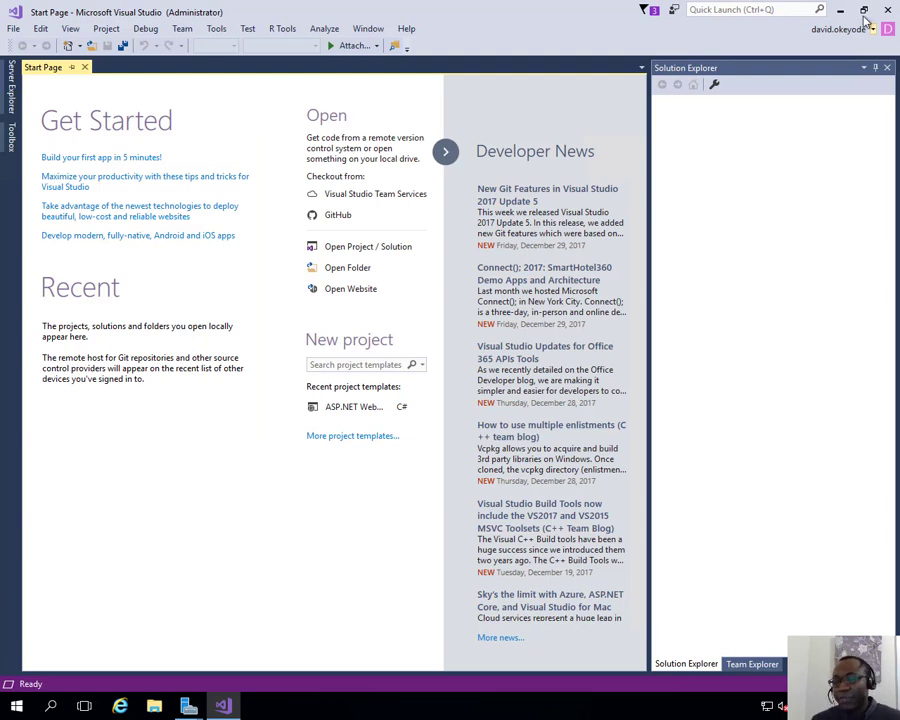
mouse_move(785, 9)
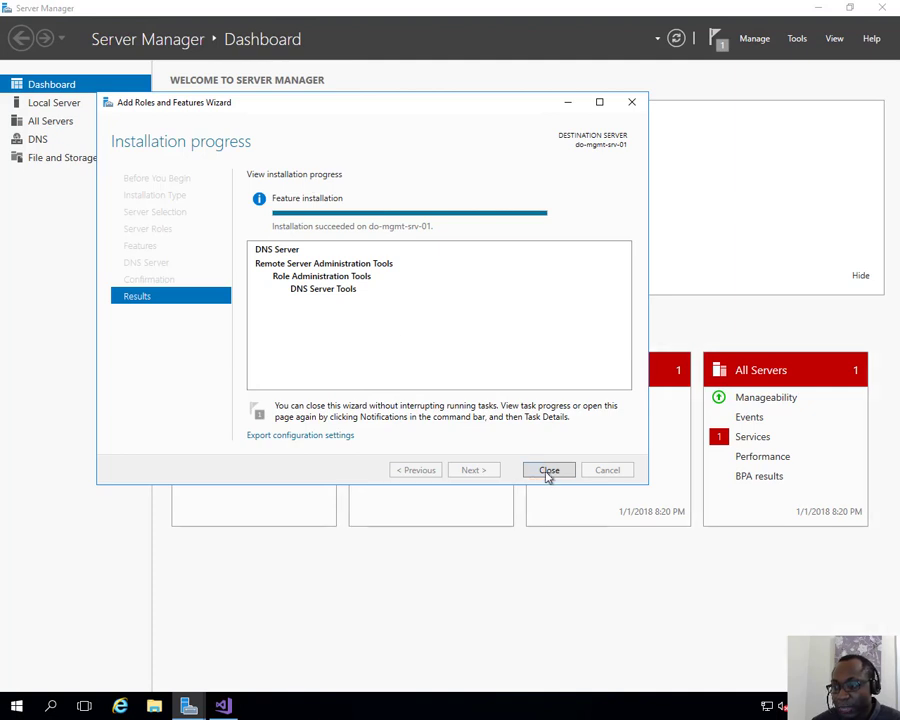
left_click(548, 472)
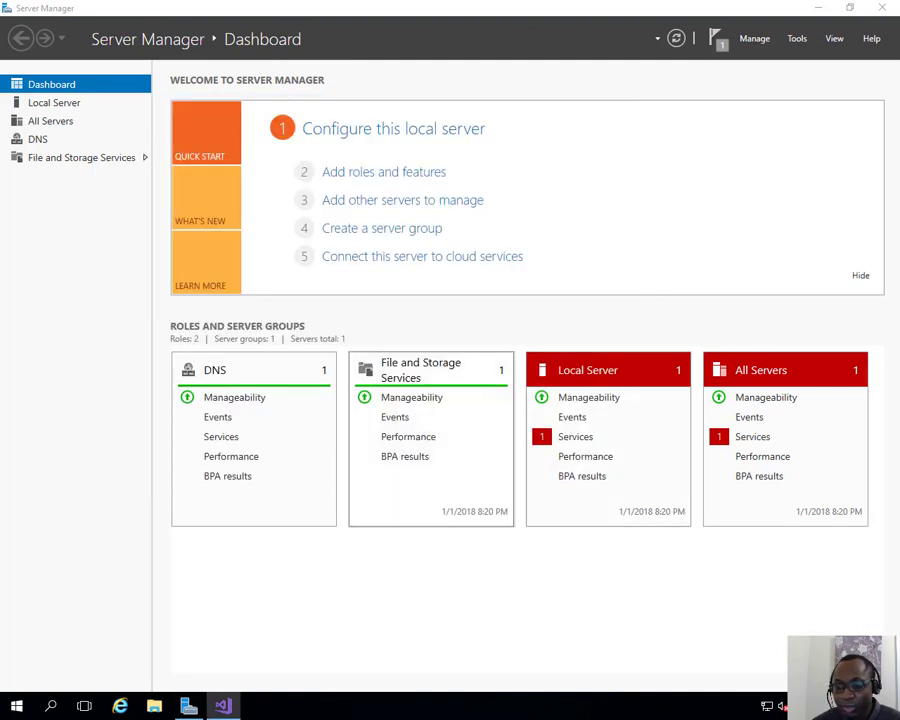
Step: Search Windows for cmd and open Command Prompt on the management server
left_click(53, 705)
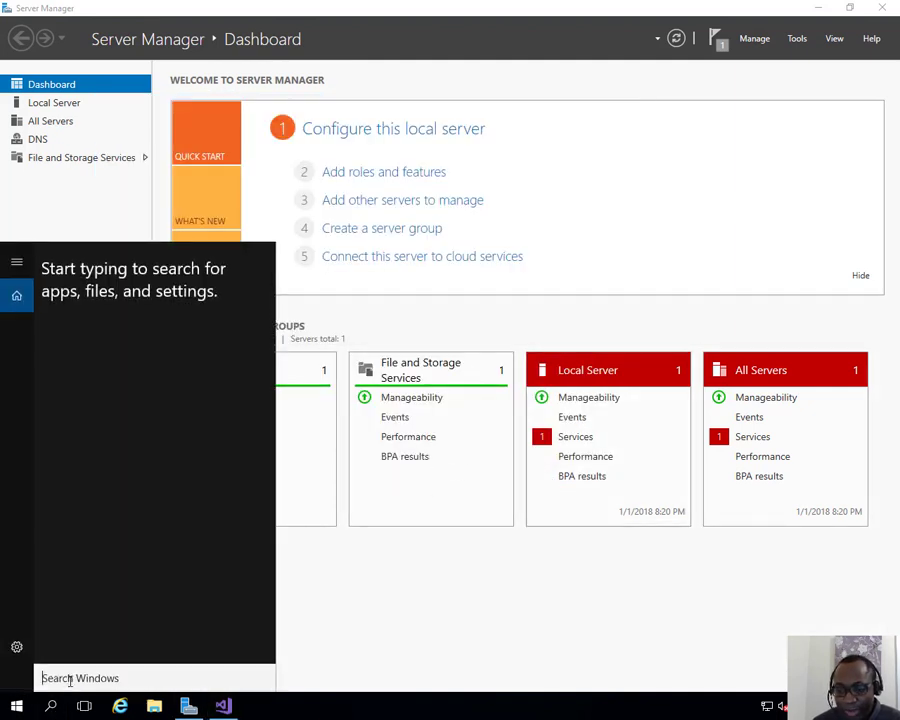
type("i")
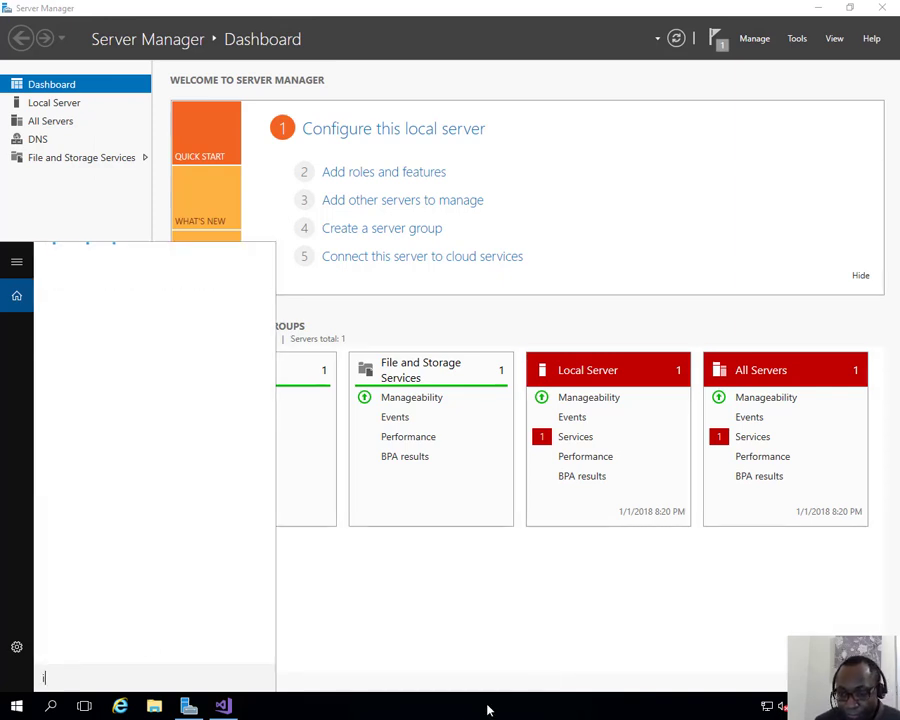
type("pcon")
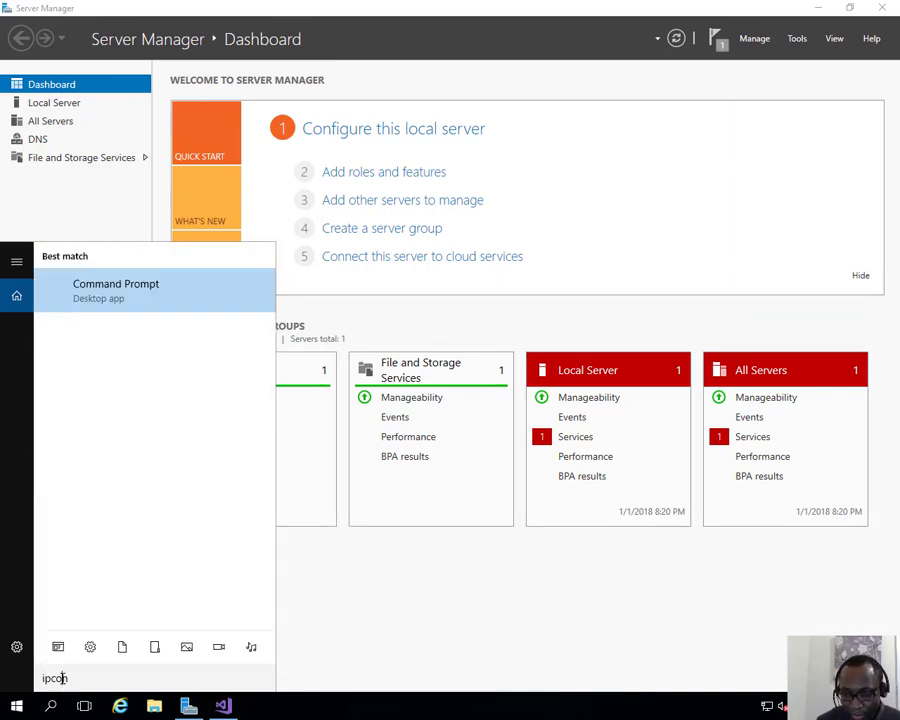
key("BackSpace")
key("BackSpace")
key("BackSpace")
key("BackSpace")
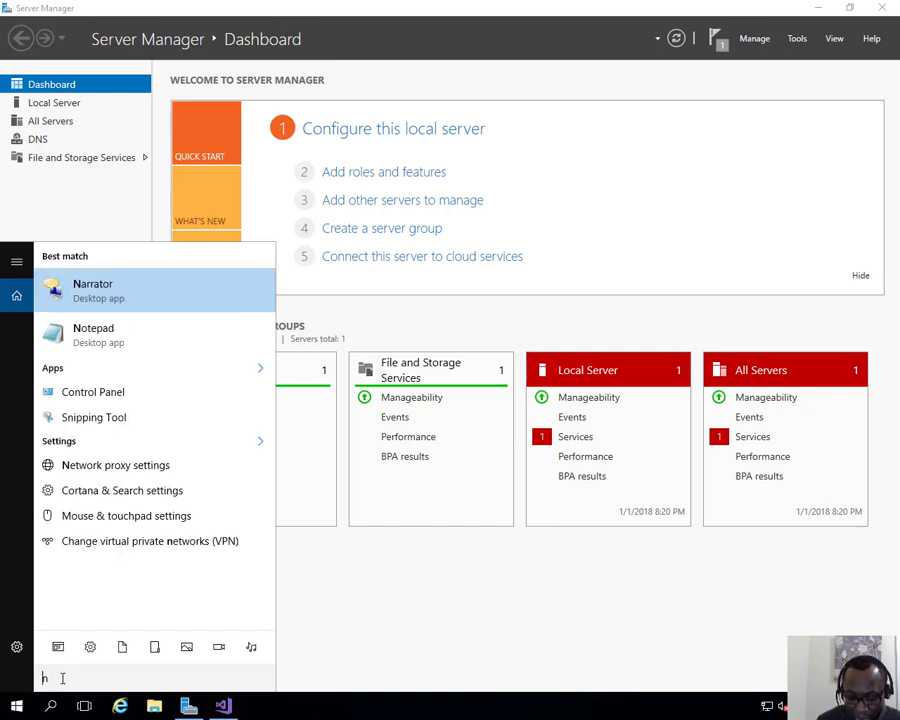
type("cmd")
key("Delete")
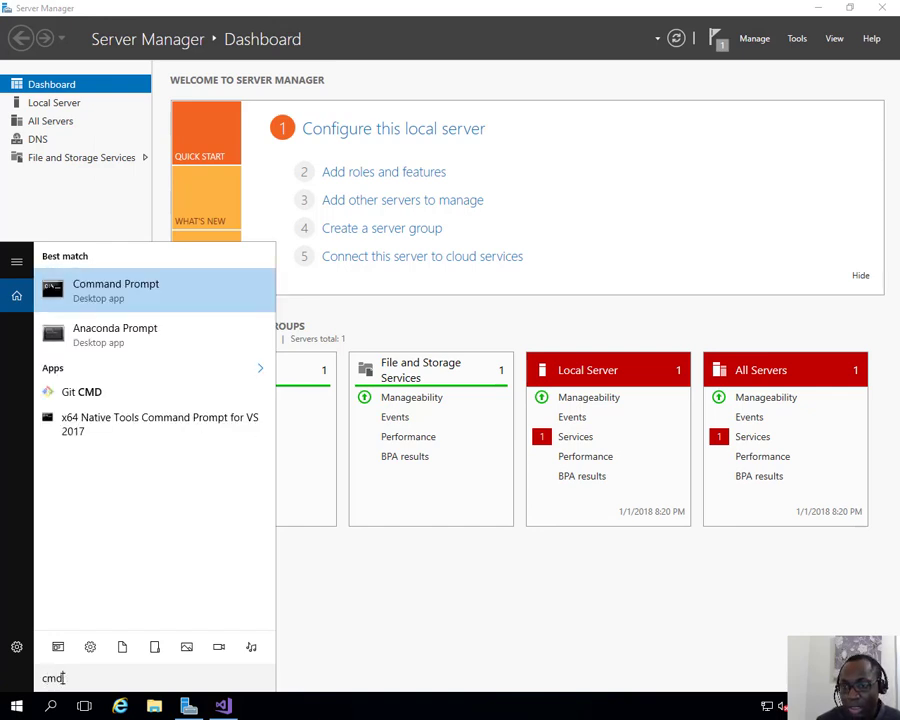
key("Return")
Step: Run ipconfig and copy the server's IPv4 address, minimising the remote session to return to the OneNote plan
type("i")
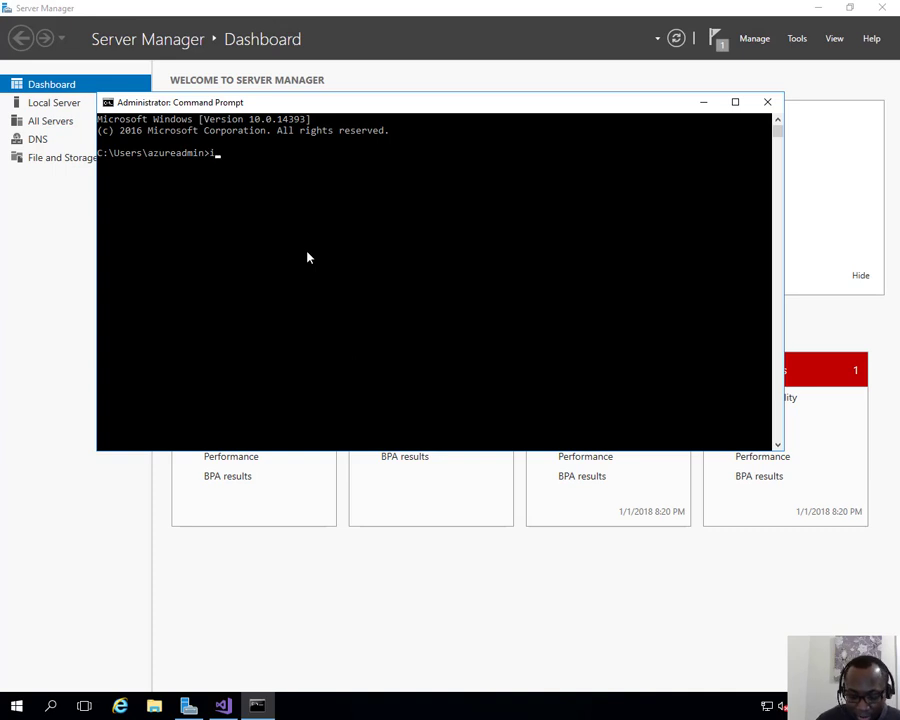
type("pconfig")
key("Return")
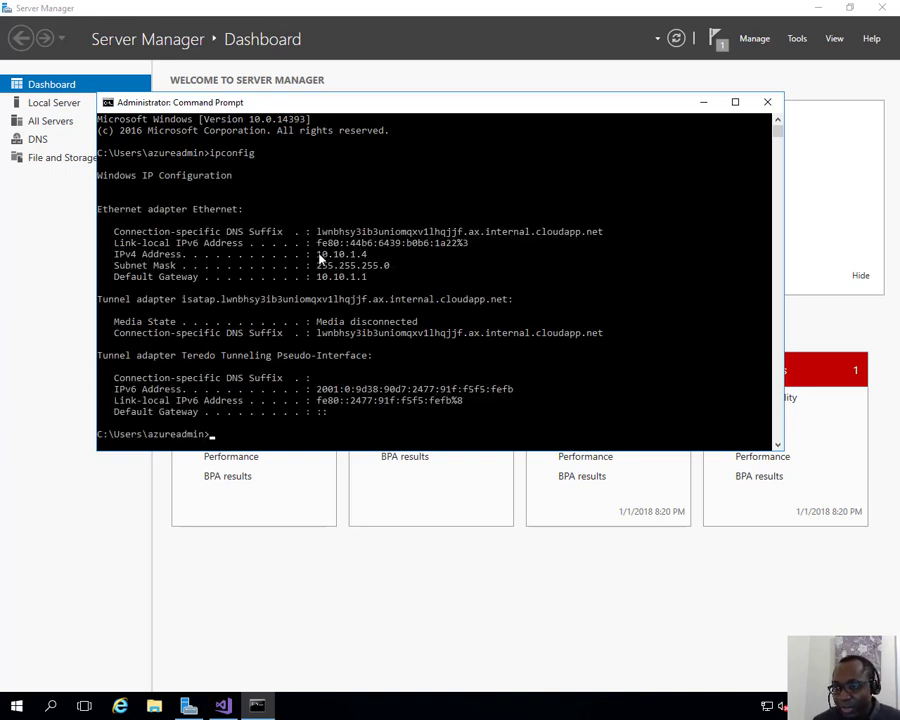
left_click_drag(317, 255, 366, 259)
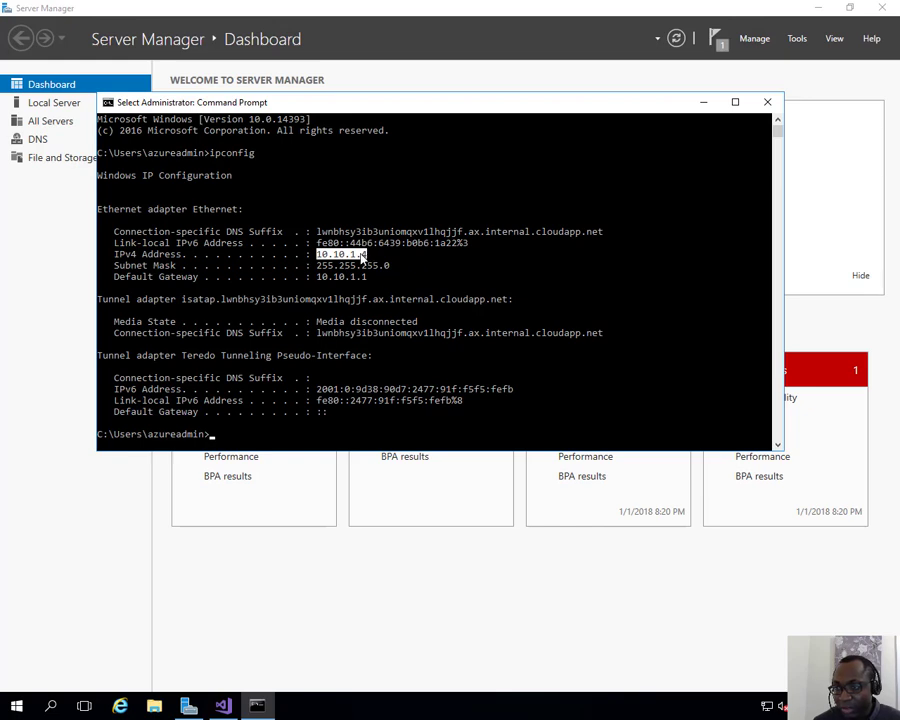
key("Return")
mouse_move(377, 4)
left_click(593, 10)
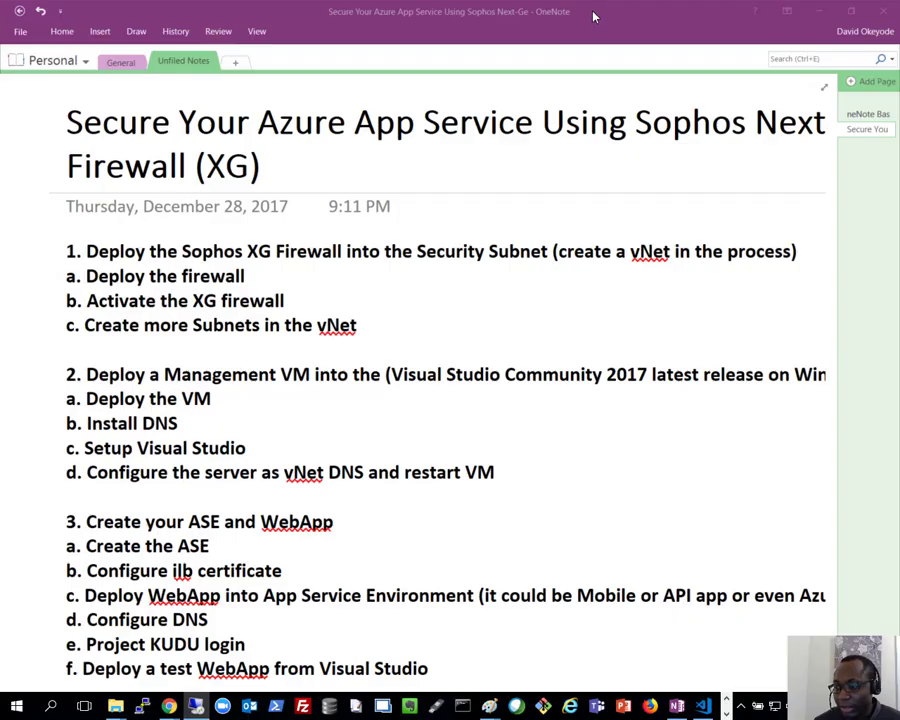
Step: Switch to the Paint network diagram and label the Windows Server 2016 VM in do-mgmt-subnet with the address 10.10.1.4
mouse_move(488, 706)
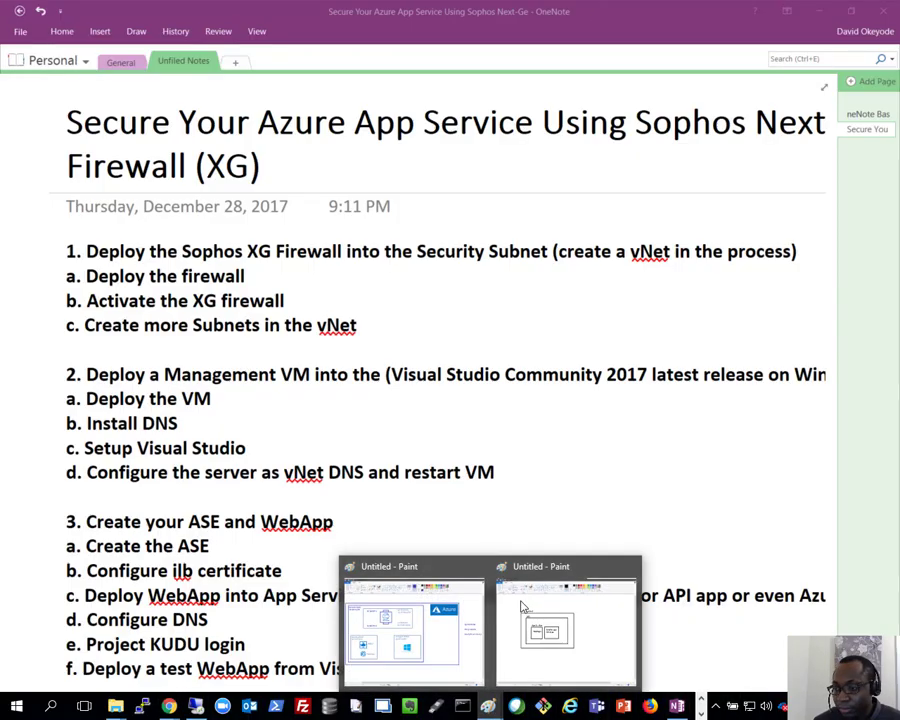
left_click(396, 632)
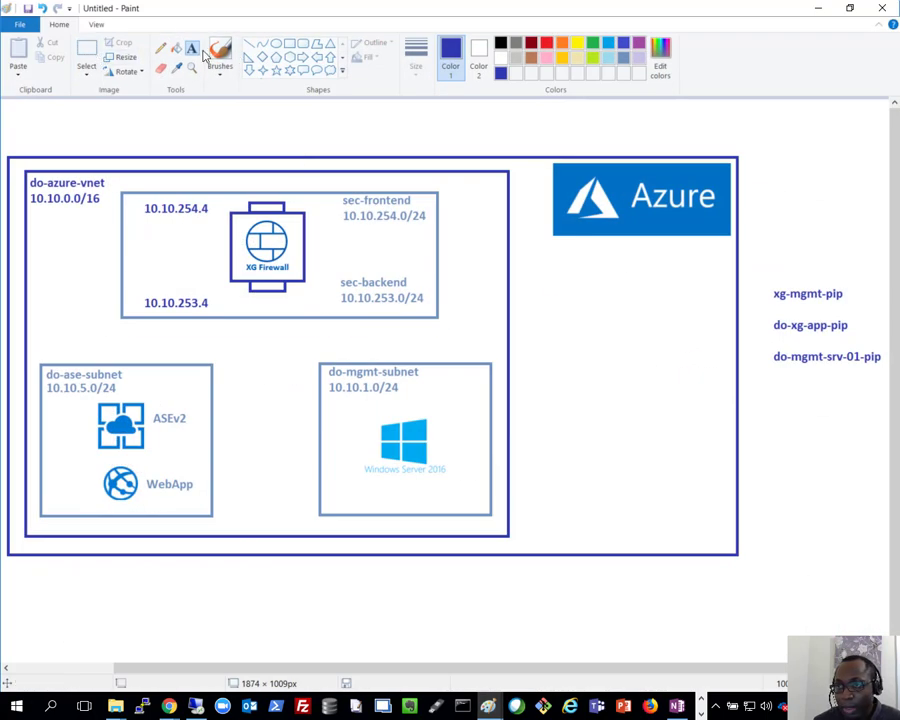
left_click(351, 482)
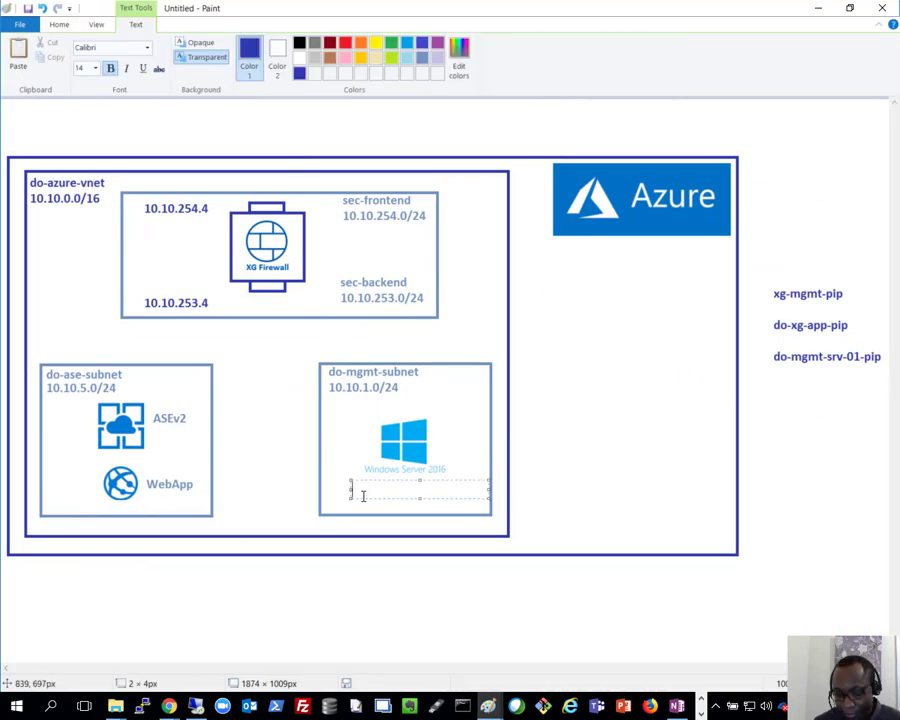
type("10.10.1.4")
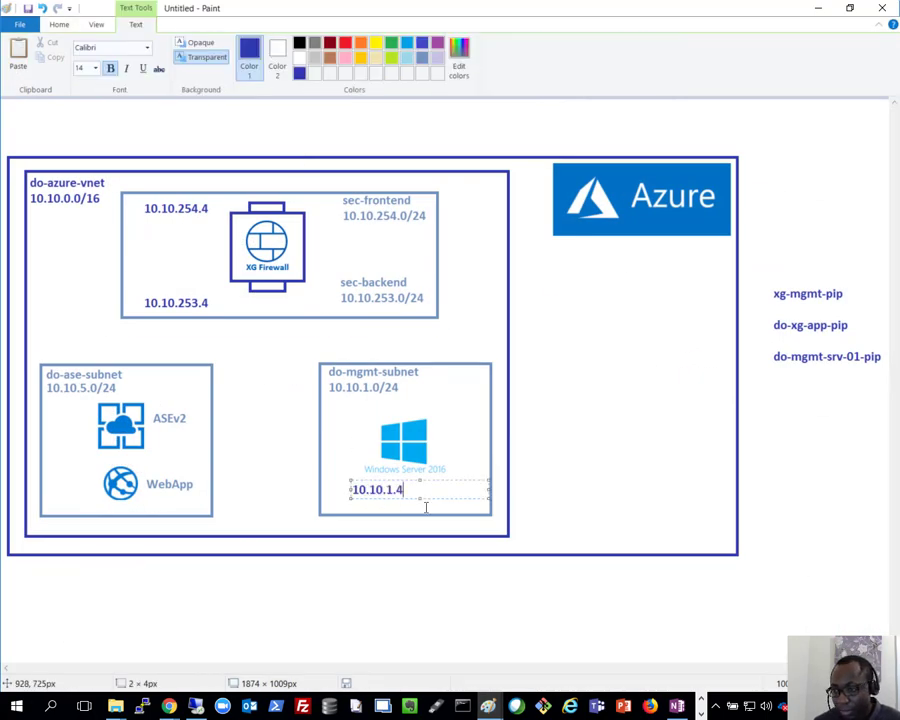
left_click(354, 493)
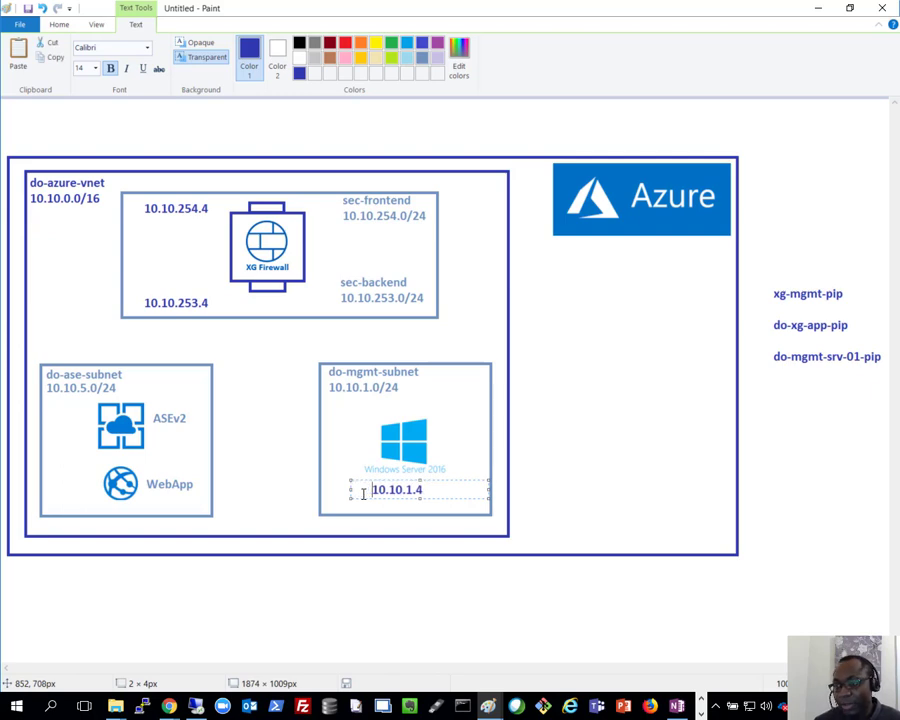
left_click(419, 530)
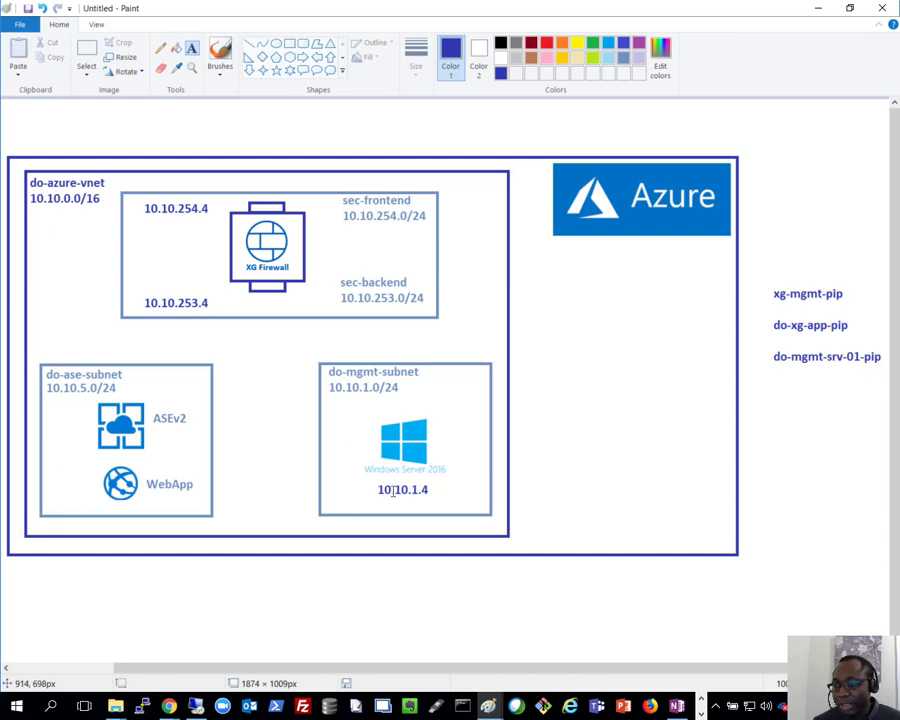
Step: Add the text "DNS: 10.10.1.4" to the diagram, inside the Azure frame beside the do-azure-vnet box
left_click(530, 341)
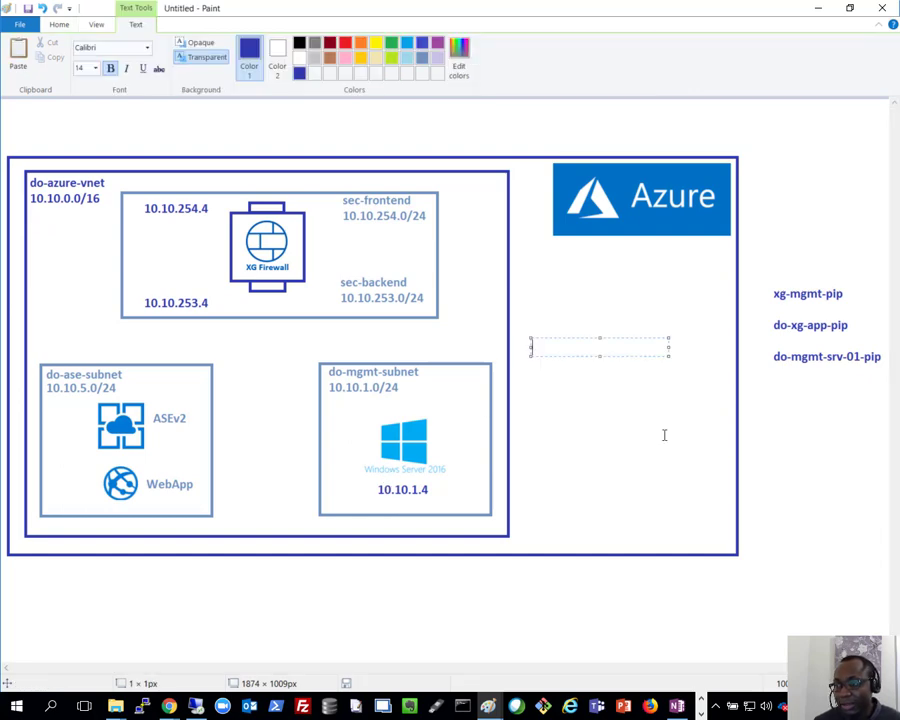
type("DNS")
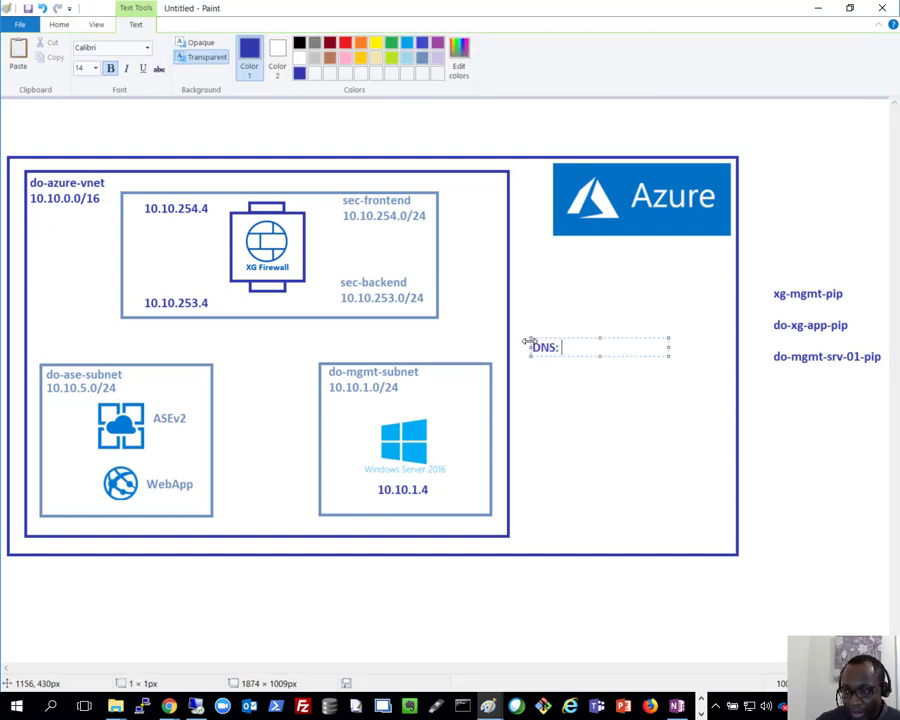
type(": 10.10.1.4")
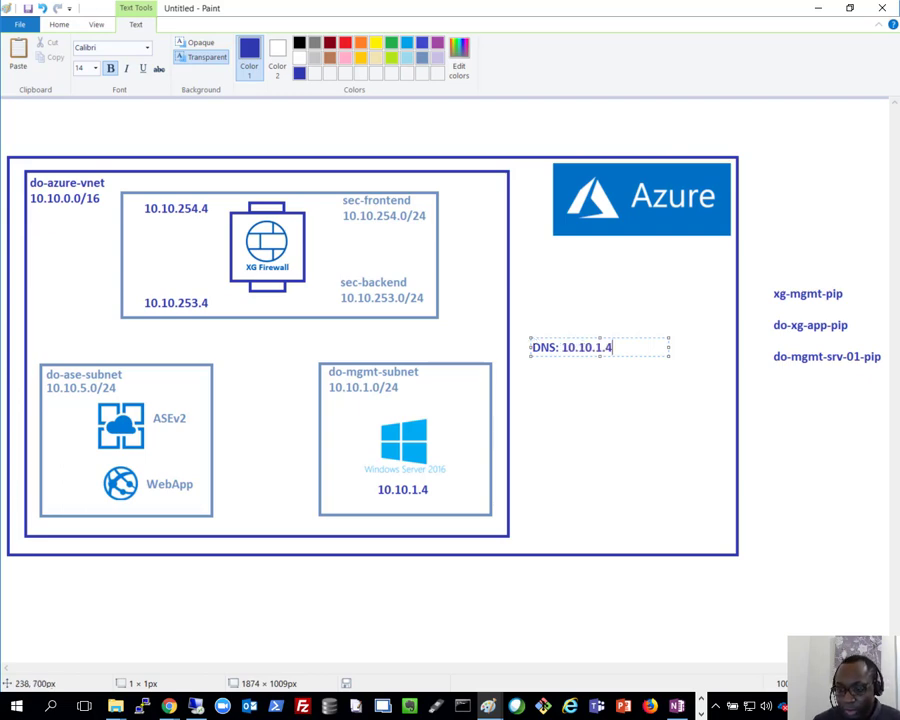
Step: Switch to the Azure portal, filter the virtual networks by "do" and open the DNS server settings of do-azure-vnet
left_click(169, 706)
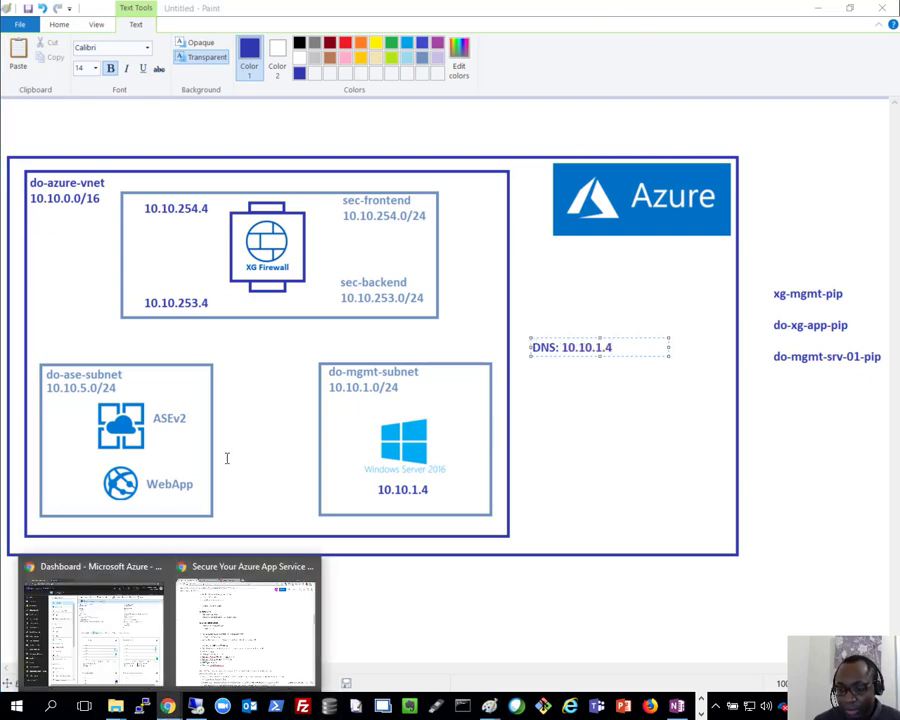
left_click(95, 620)
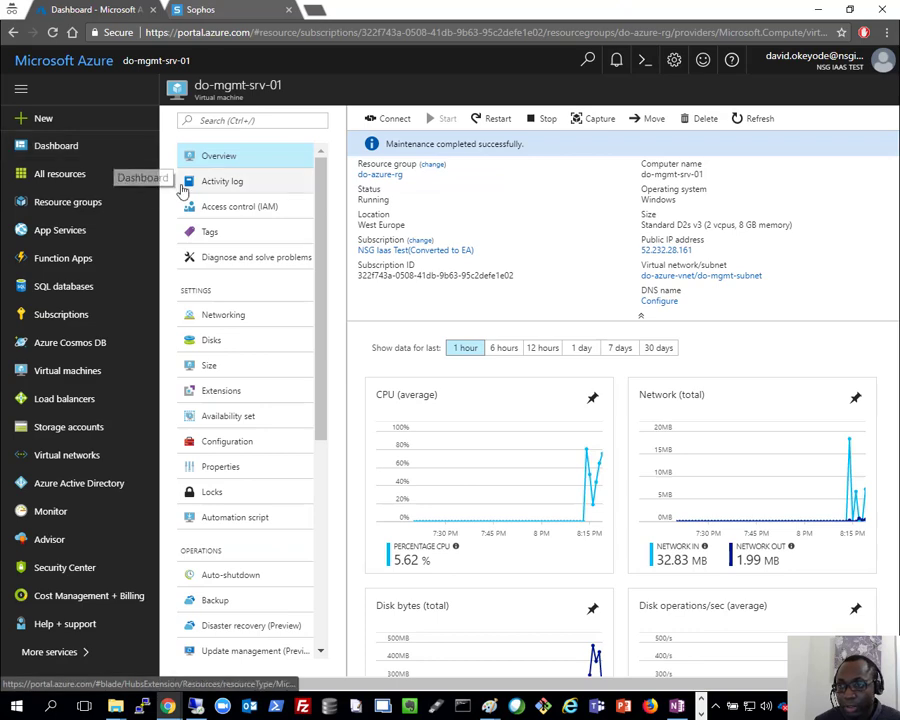
left_click(67, 454)
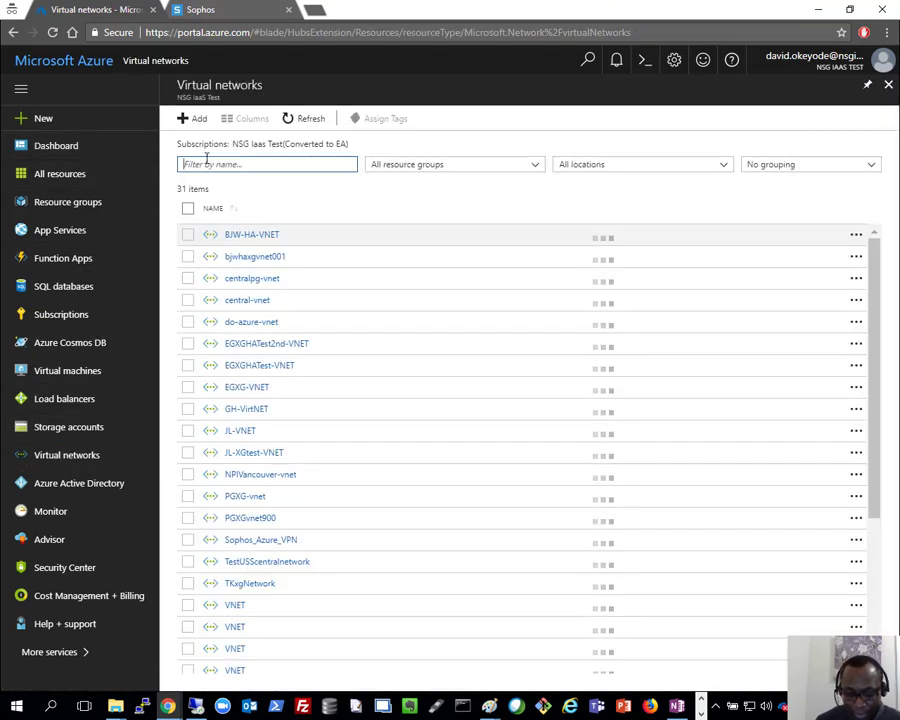
type("do")
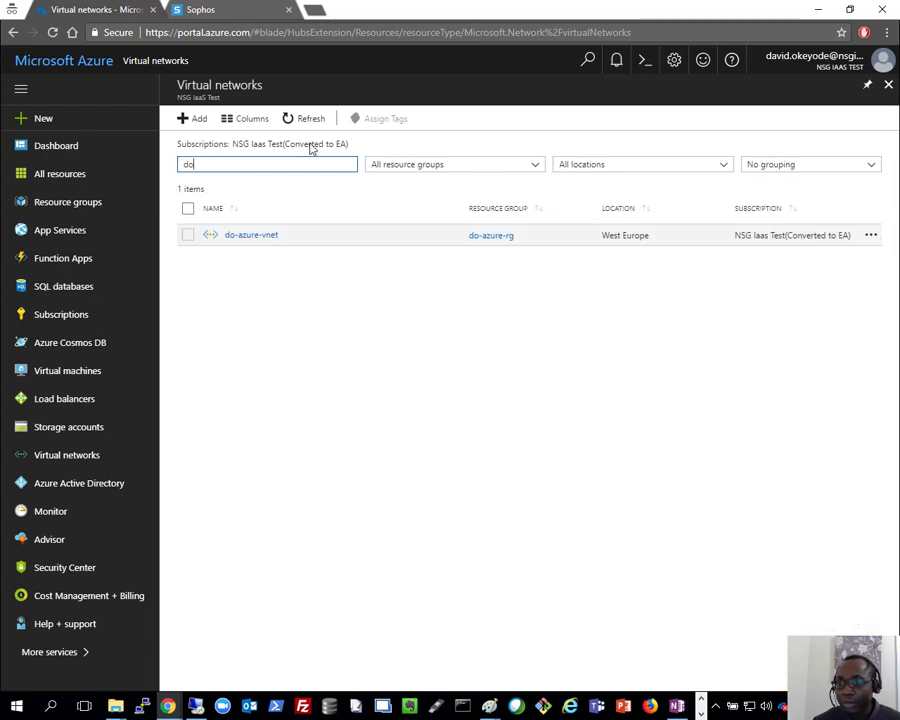
left_click(250, 236)
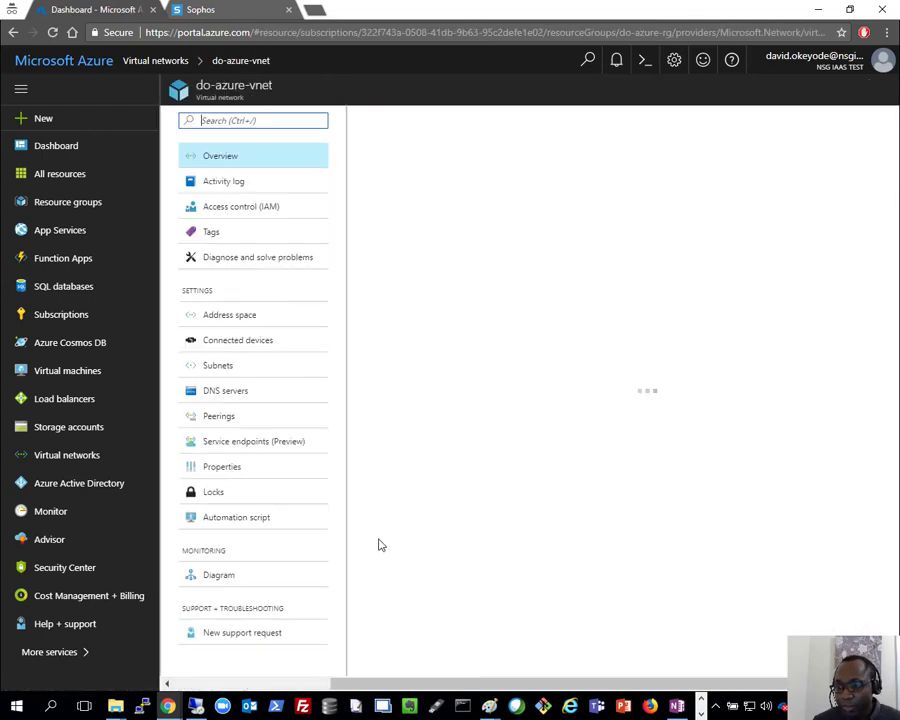
left_click(232, 396)
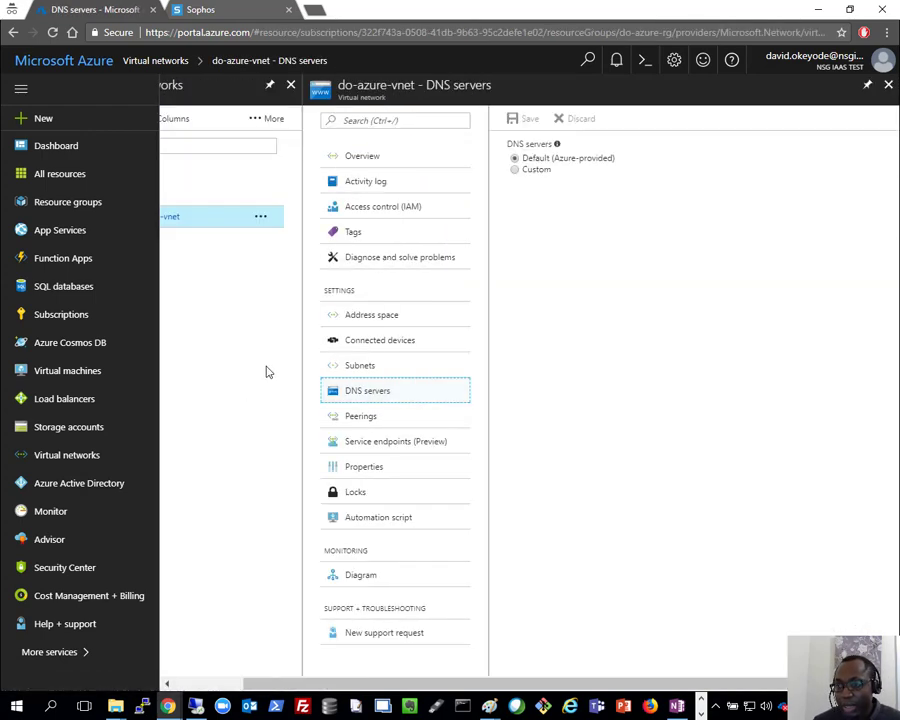
Step: Set a custom DNS server of 10.10.1.4 for do-azure-vnet, save it and close the network's settings
left_click(515, 170)
left_click(547, 246)
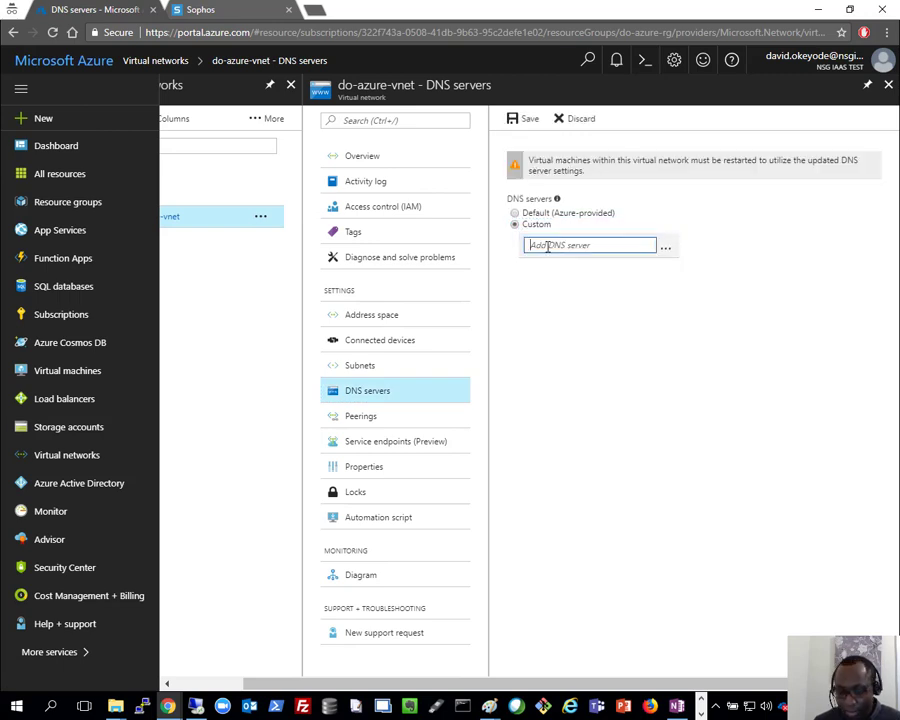
type("10.10.1.4")
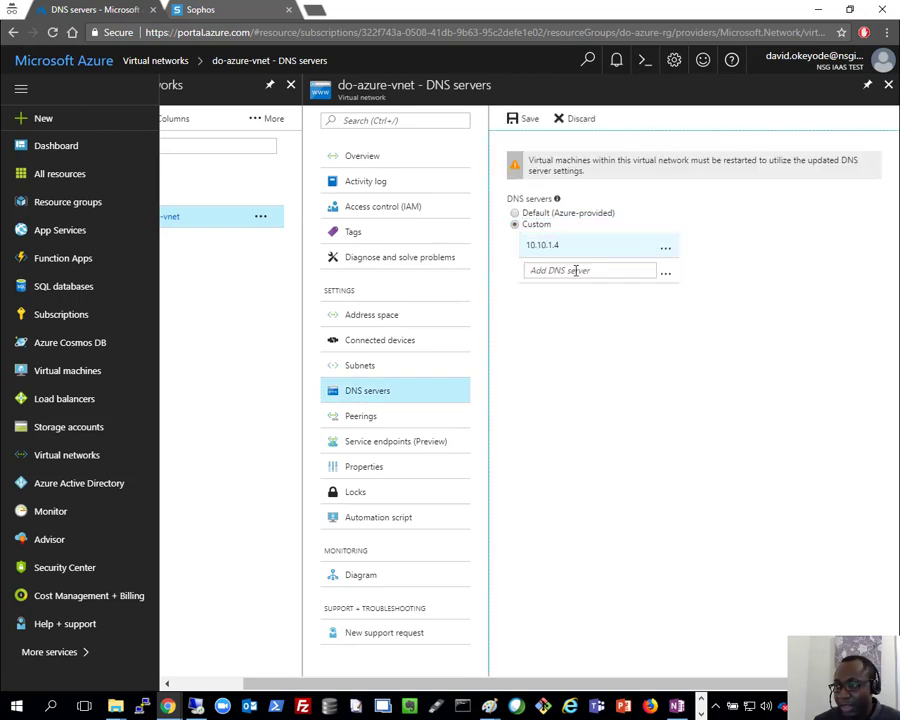
left_click(525, 119)
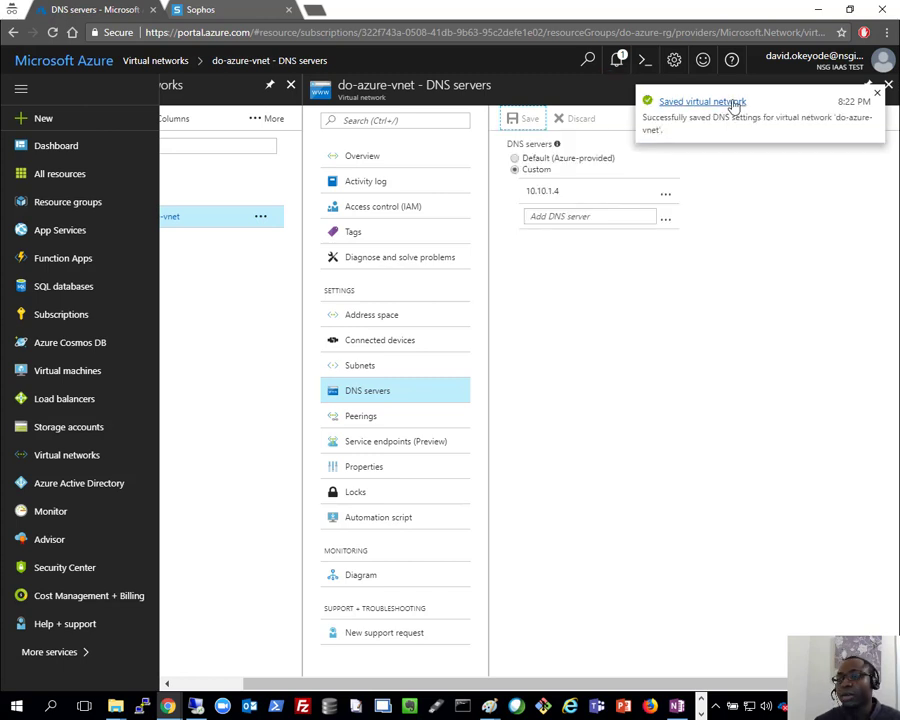
left_click(877, 93)
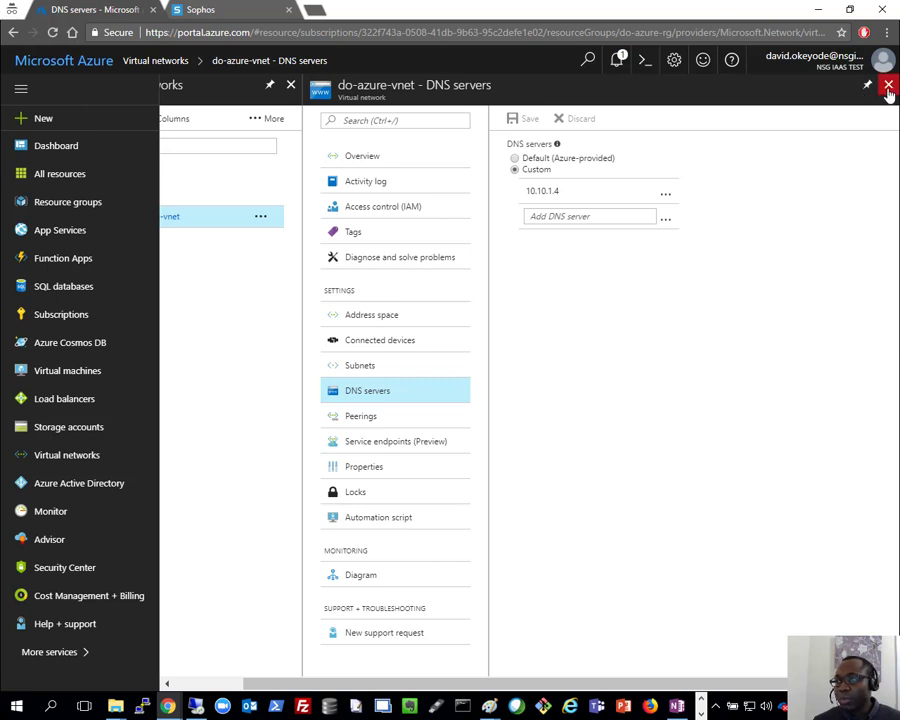
left_click(888, 92)
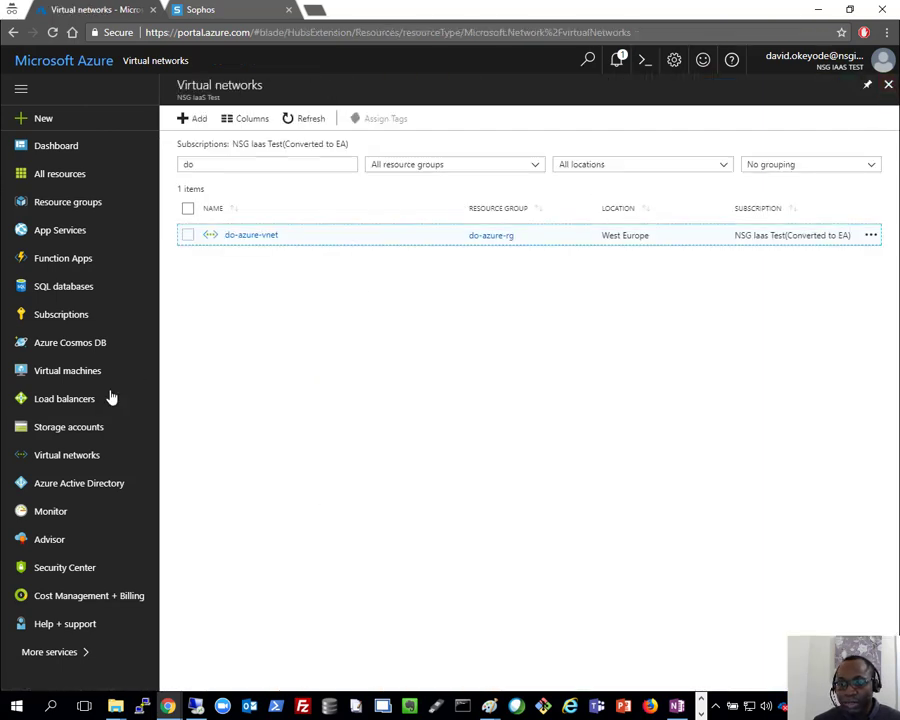
Step: Filter the virtual machines by "do" and restart do-mgmt-srv-01, confirming the restart
left_click(52, 374)
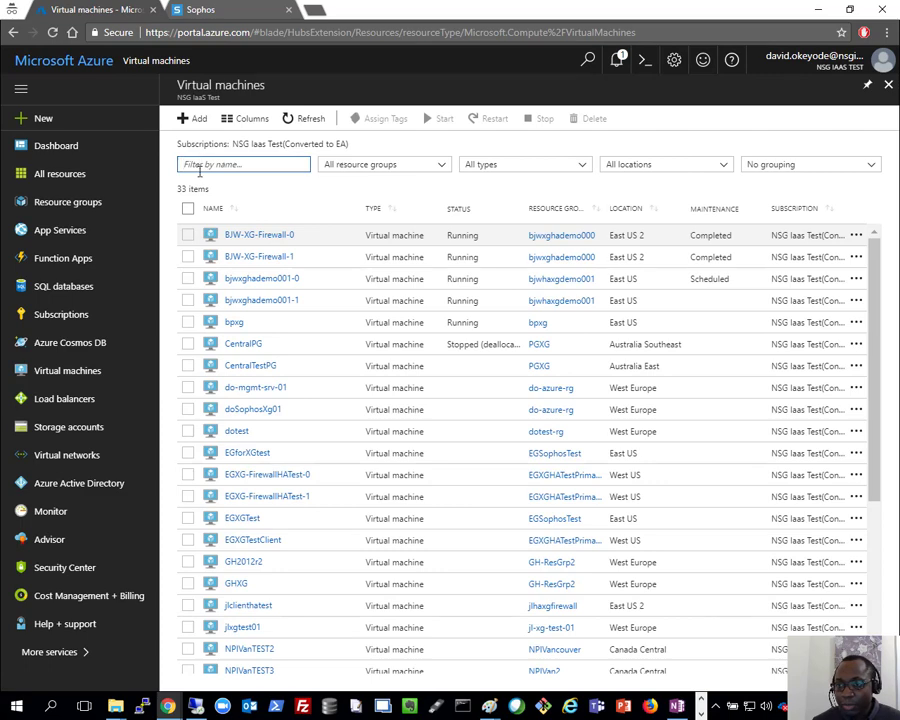
type("dodo")
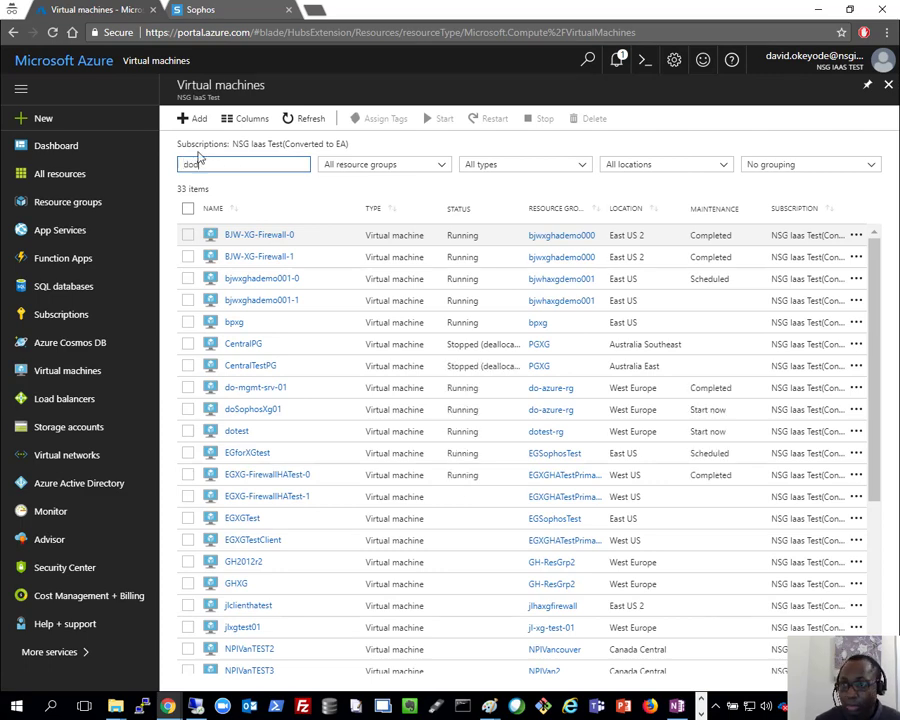
key("BackSpace")
key("BackSpace")
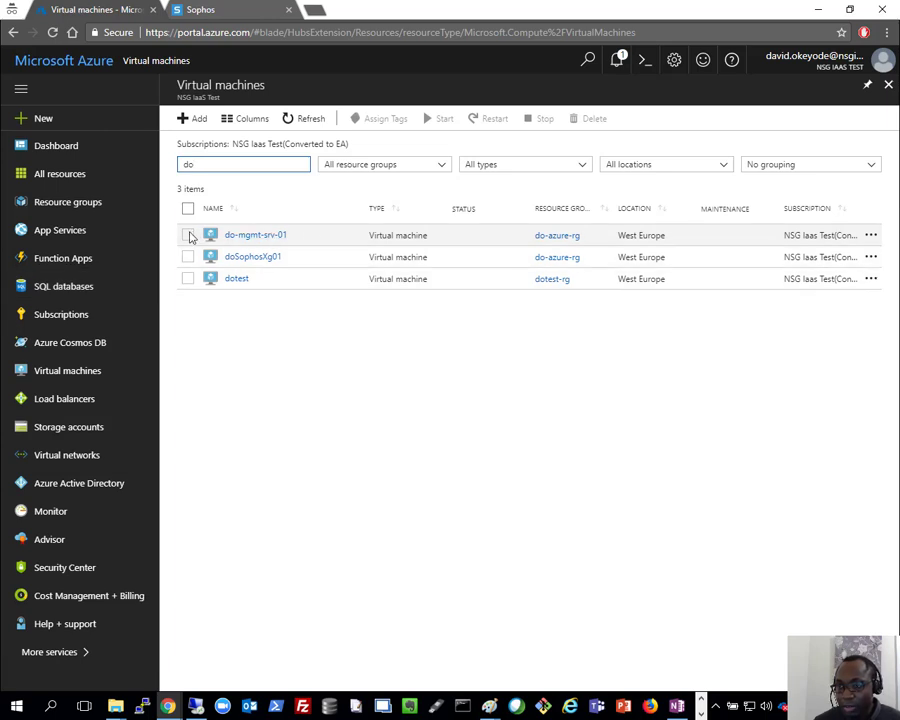
left_click(189, 236)
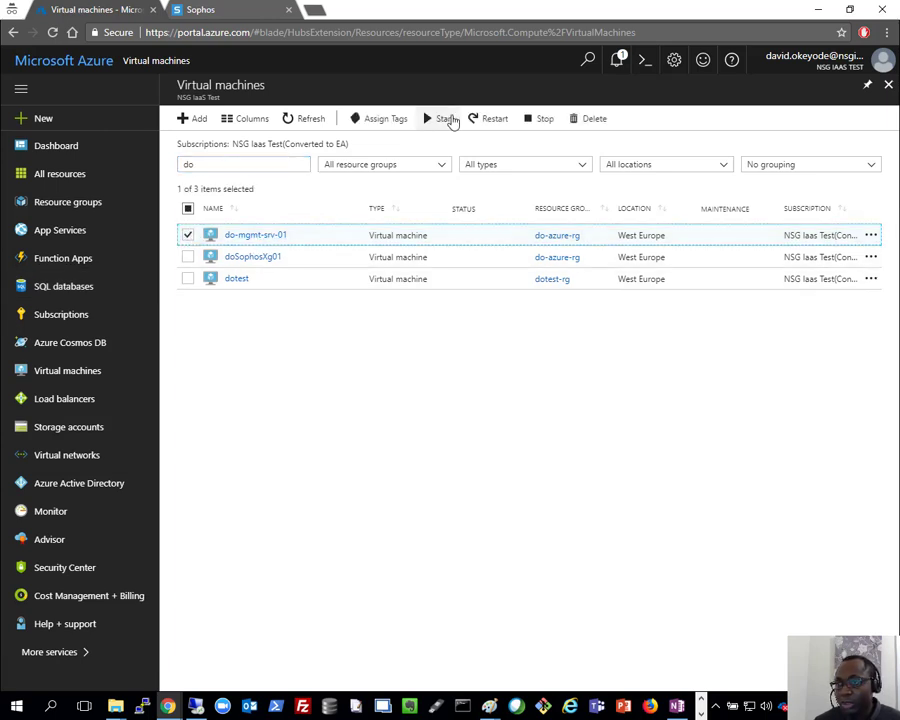
left_click(486, 120)
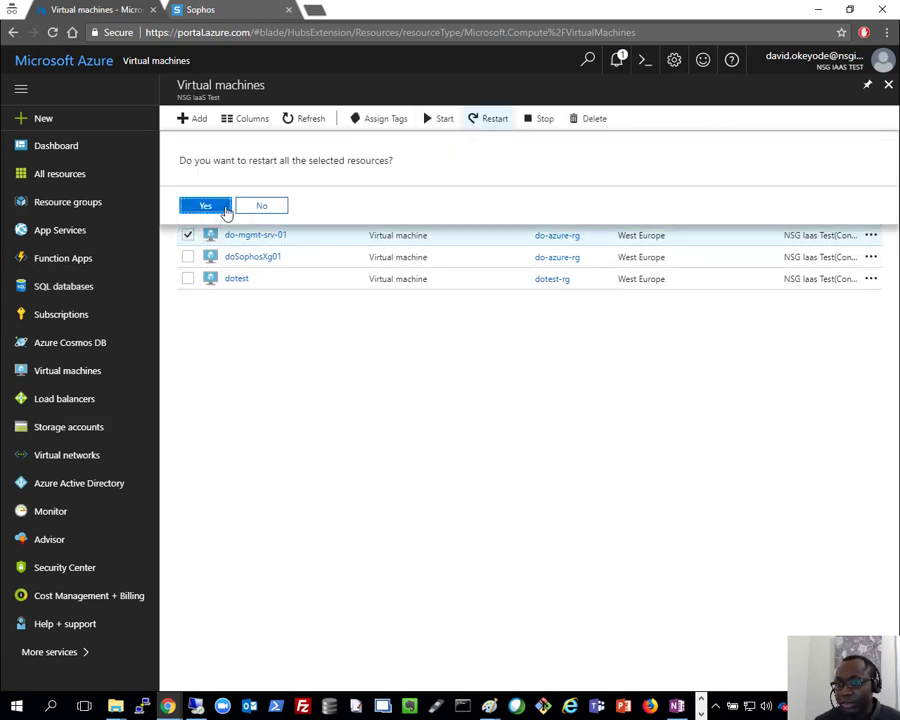
left_click(227, 212)
Step: Review section 3, Create your ASE and WebApp, in the OneNote plan and examine the Paint network diagram
left_click(677, 706)
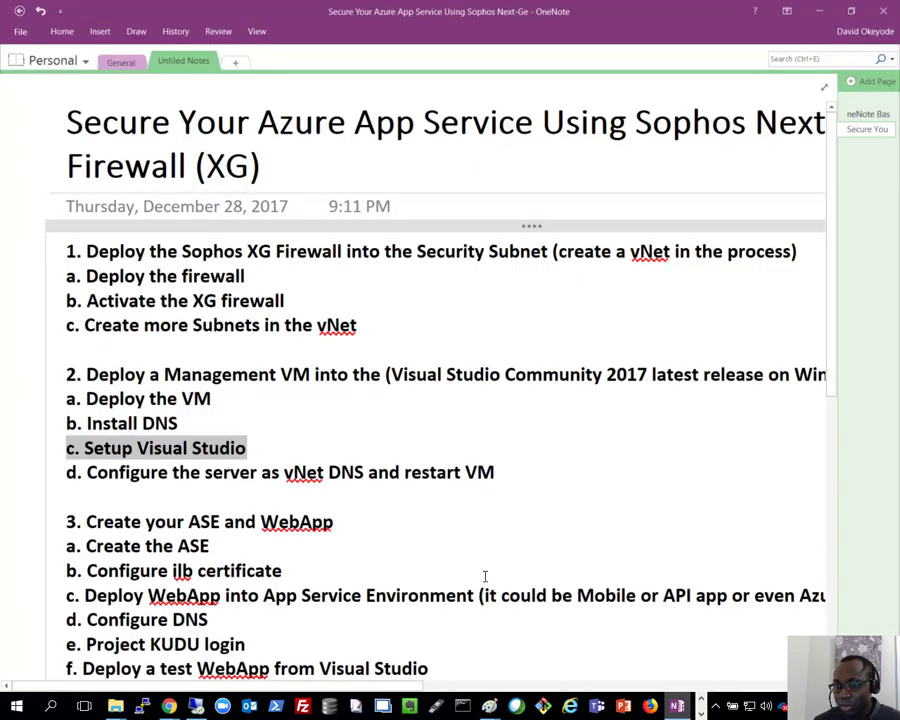
scroll(315, 478, "down", 3)
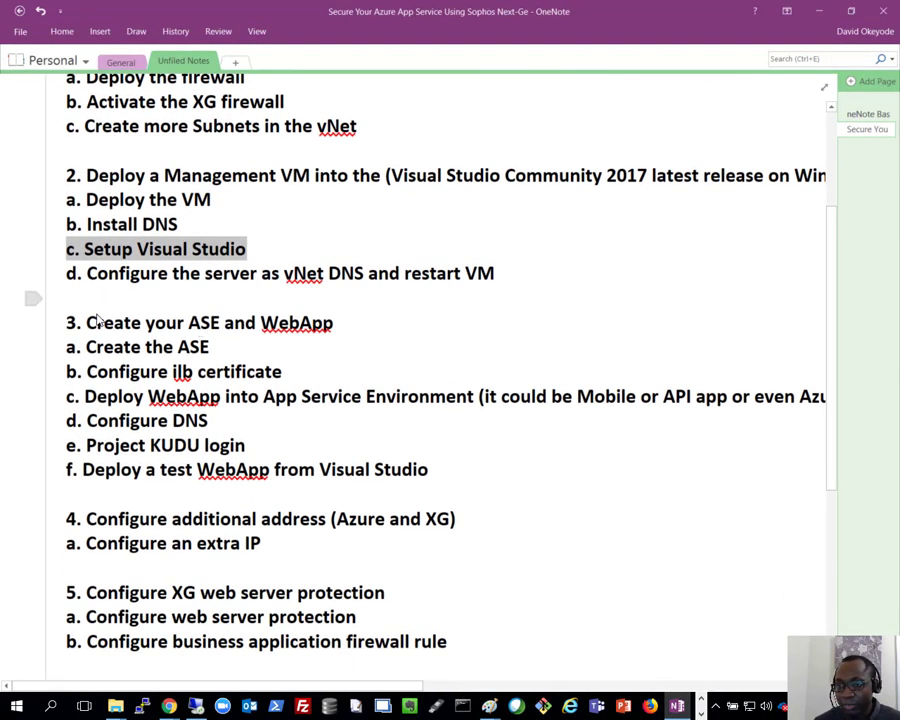
left_click_drag(66, 323, 339, 323)
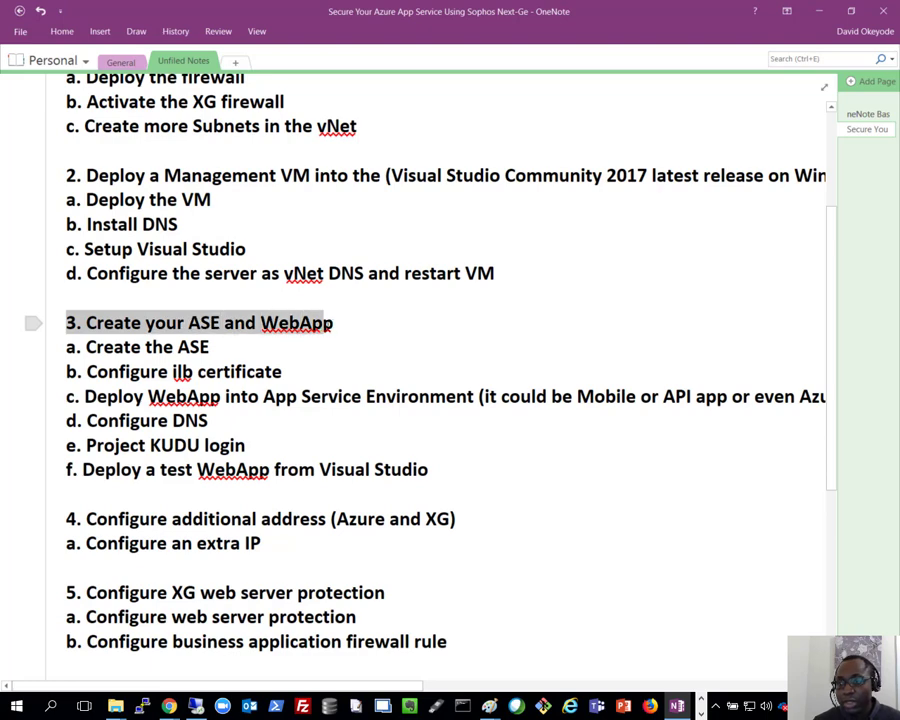
left_click(489, 705)
left_click(434, 611)
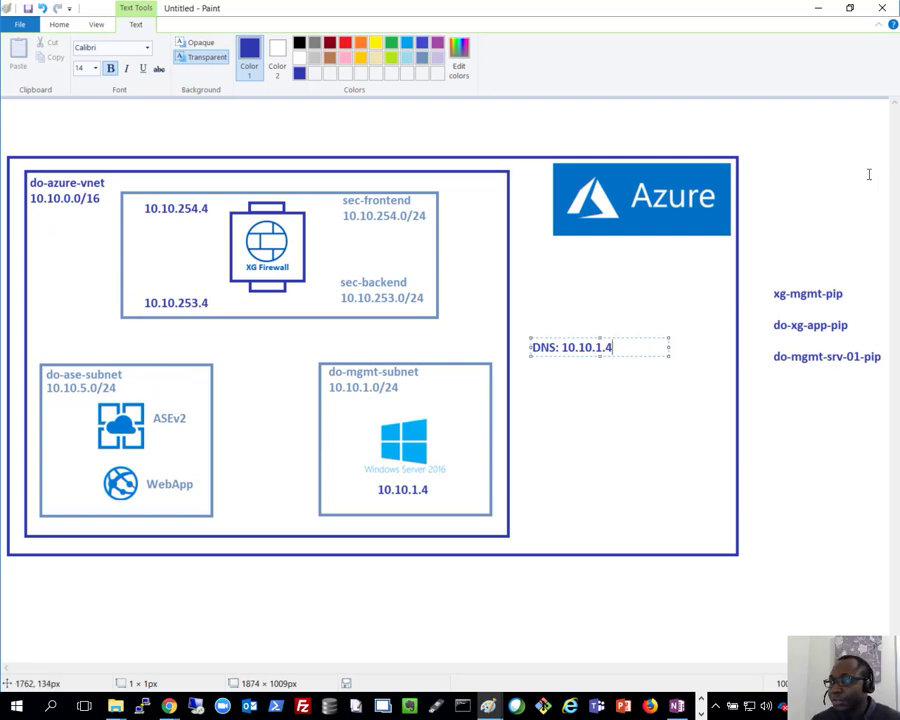
left_click(818, 8)
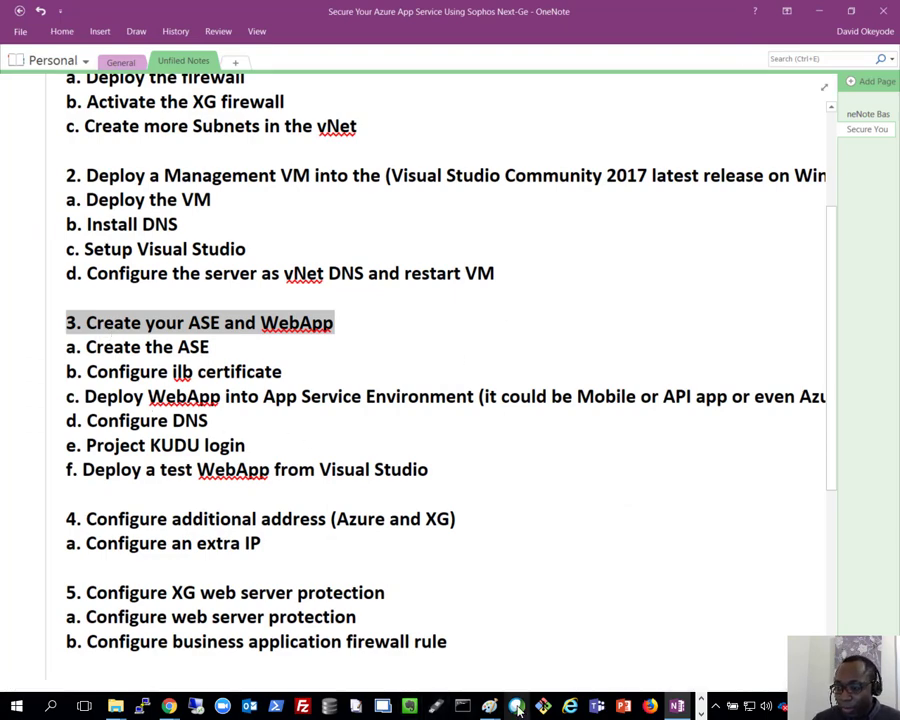
Step: Return to the Azure portal, start creating an App Service and open the Web App offering's details from Web + Mobile
mouse_move(170, 706)
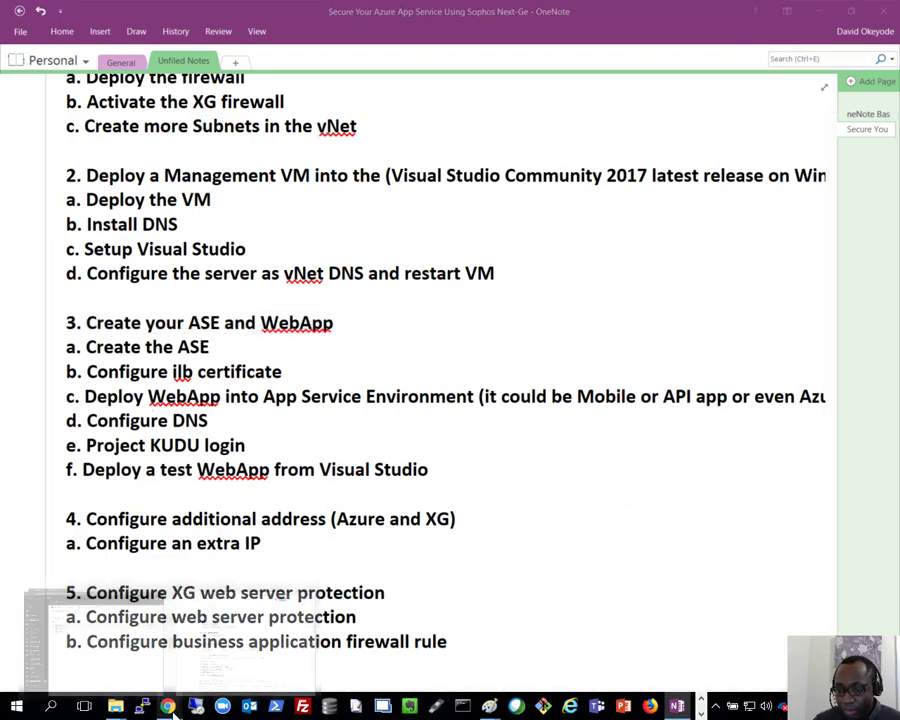
left_click(114, 640)
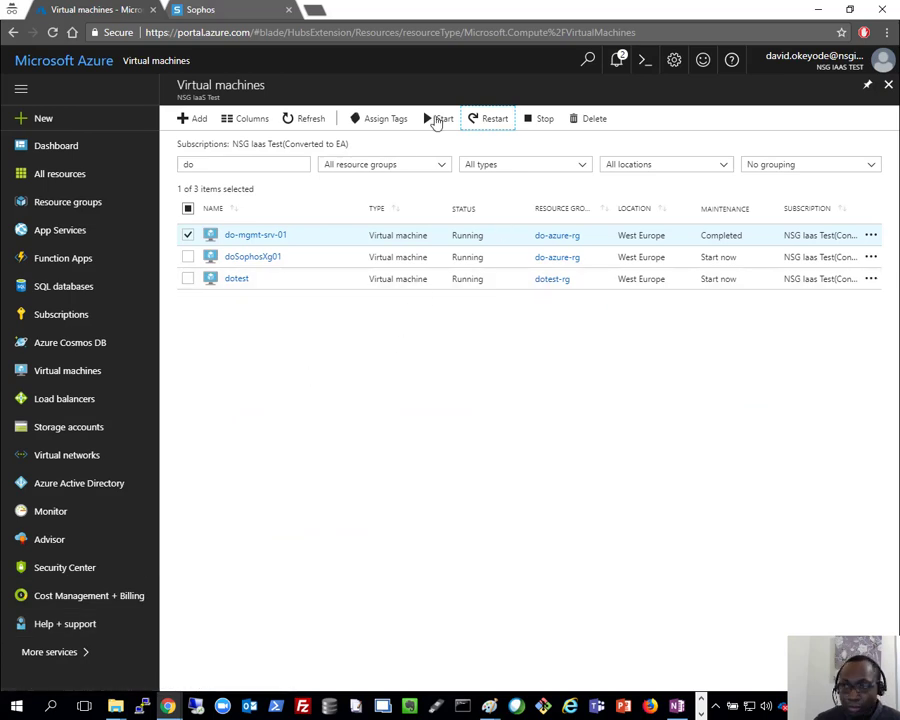
left_click(49, 238)
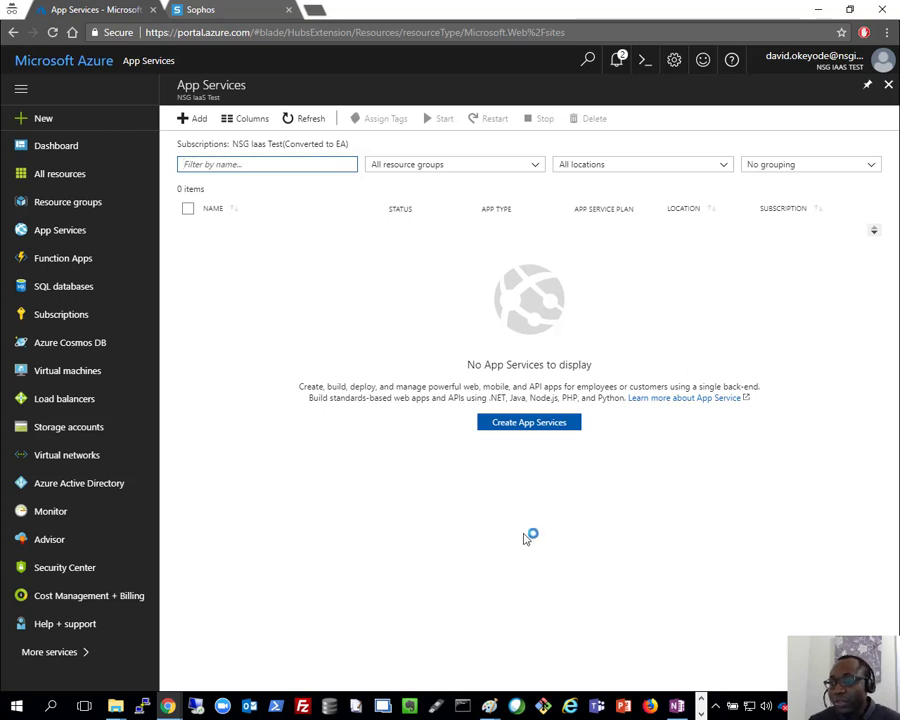
left_click(528, 424)
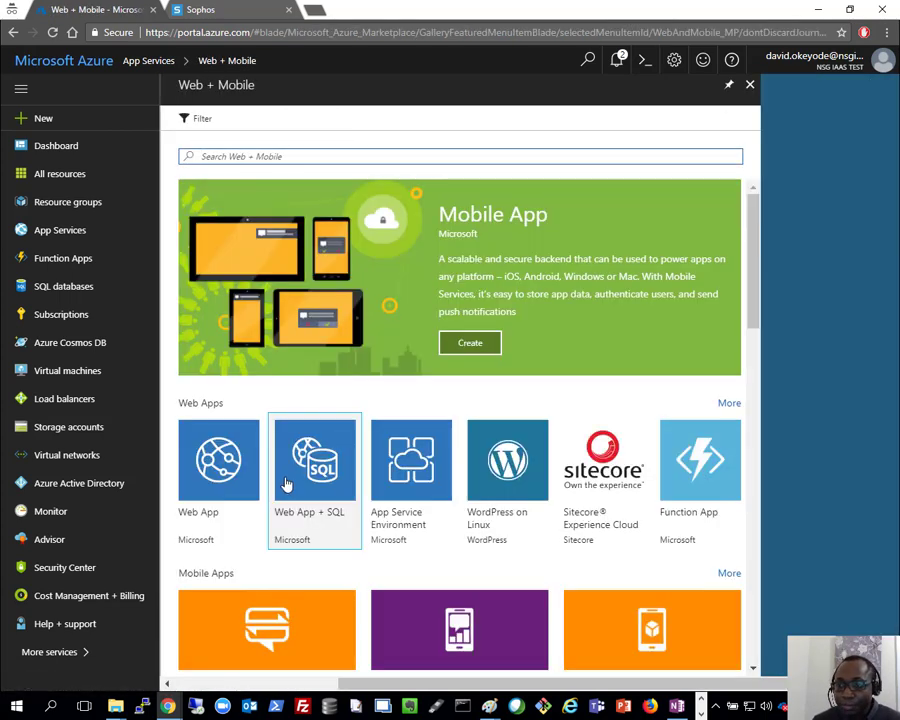
left_click(233, 491)
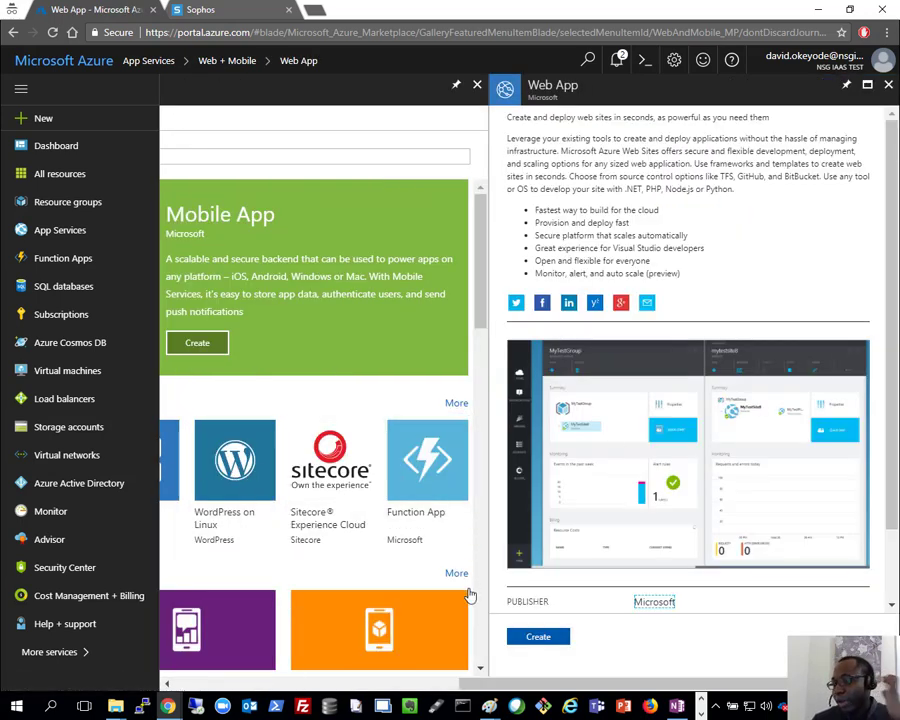
Step: Look over the pricing tiers for a new App Service plan in the Web App creation form and back out to Web + Mobile
left_click(538, 638)
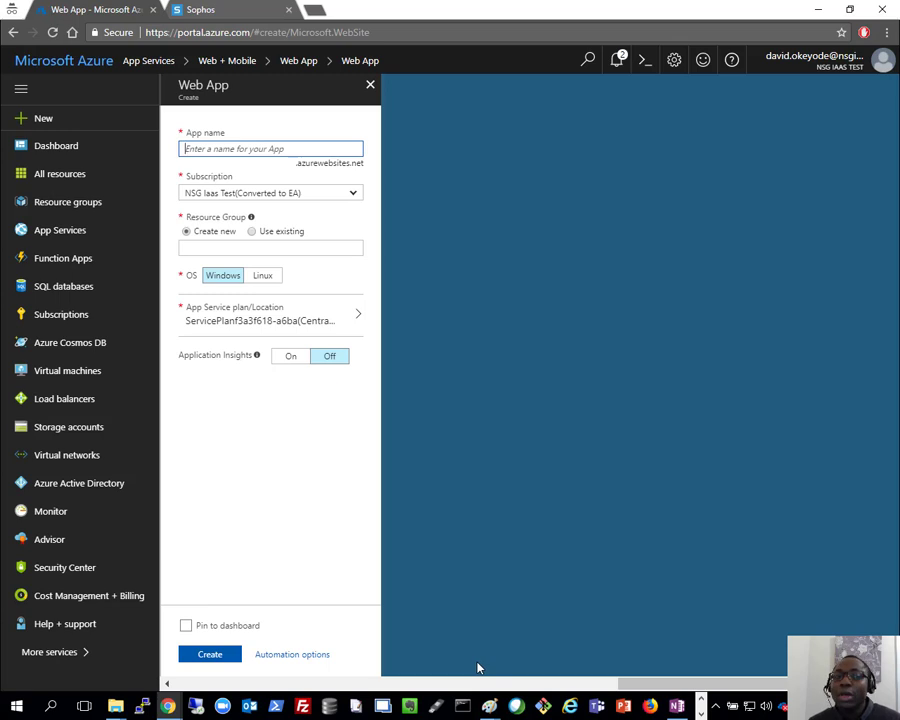
left_click(309, 314)
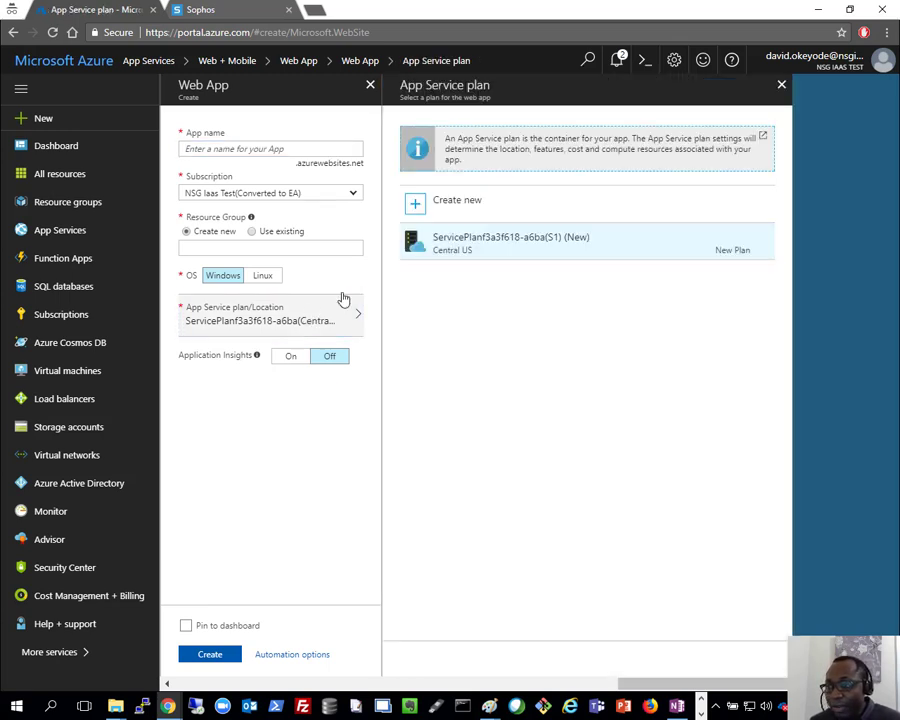
left_click(478, 194)
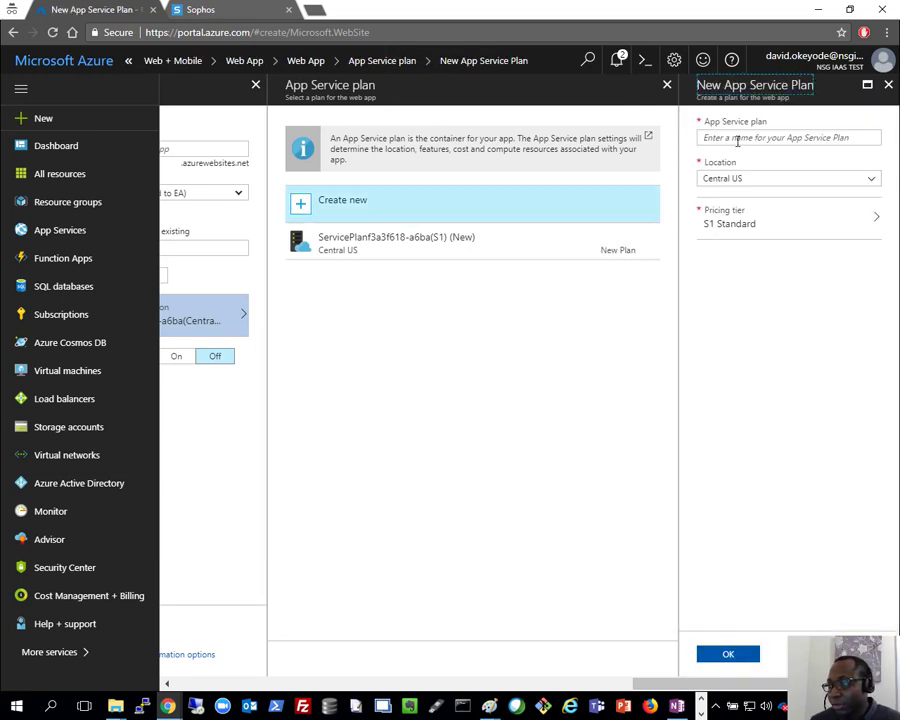
left_click(735, 237)
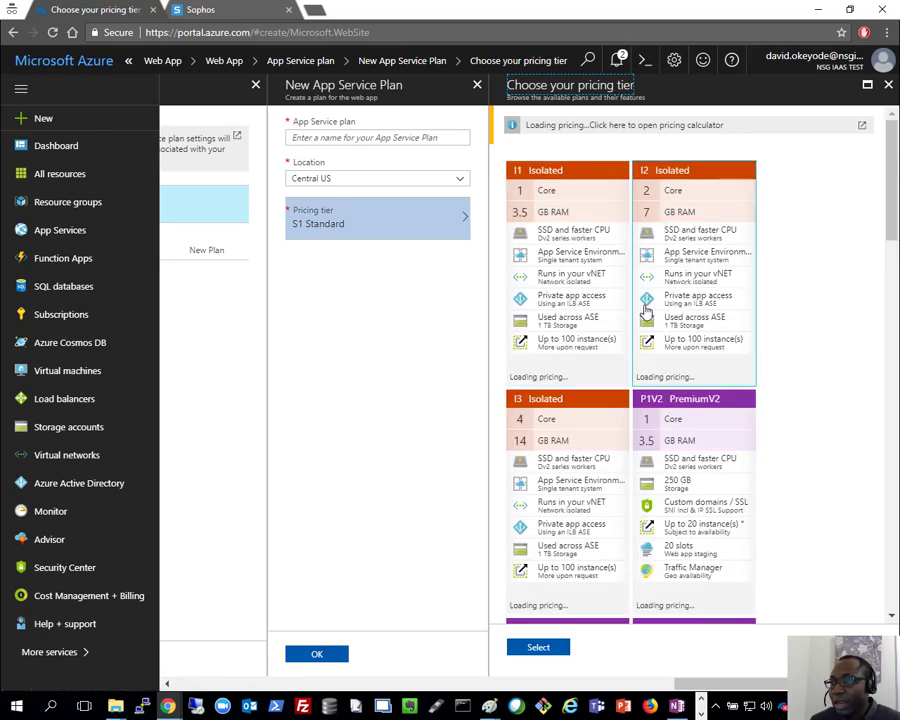
left_click(888, 85)
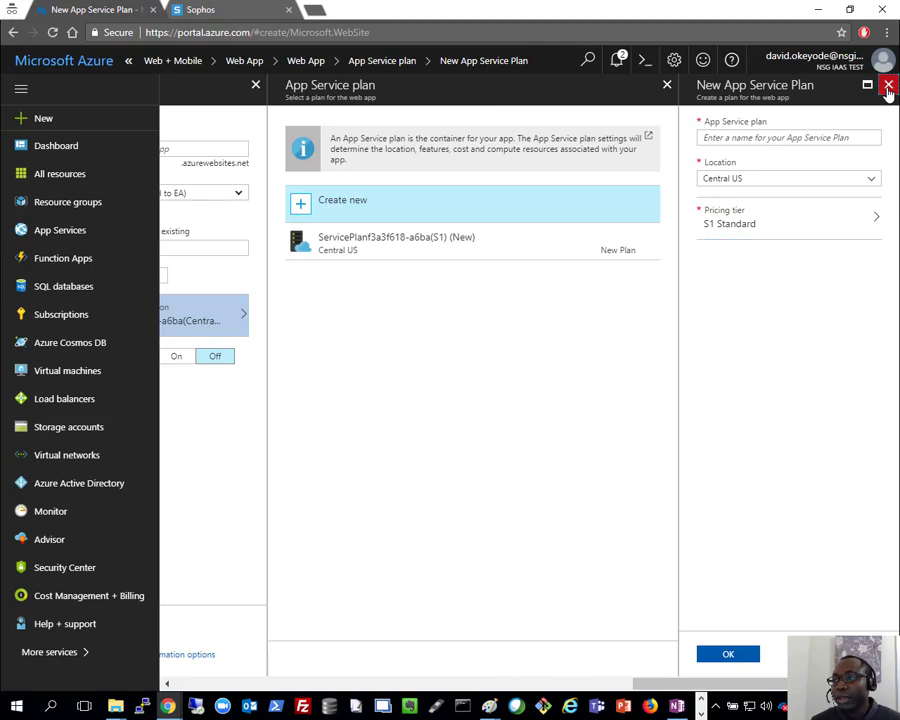
left_click(888, 86)
left_click(781, 85)
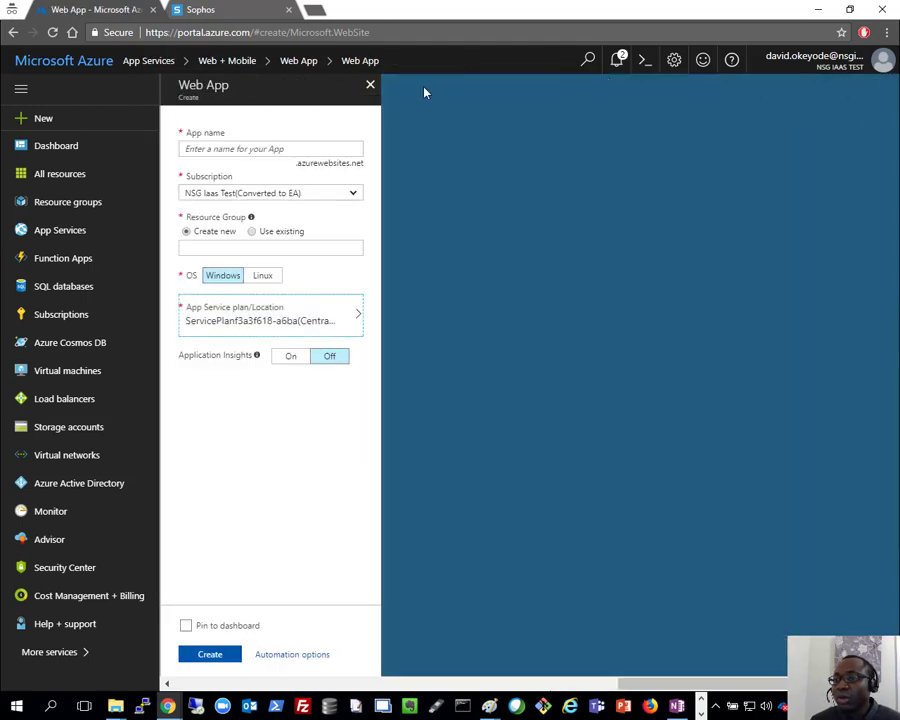
left_click(370, 85)
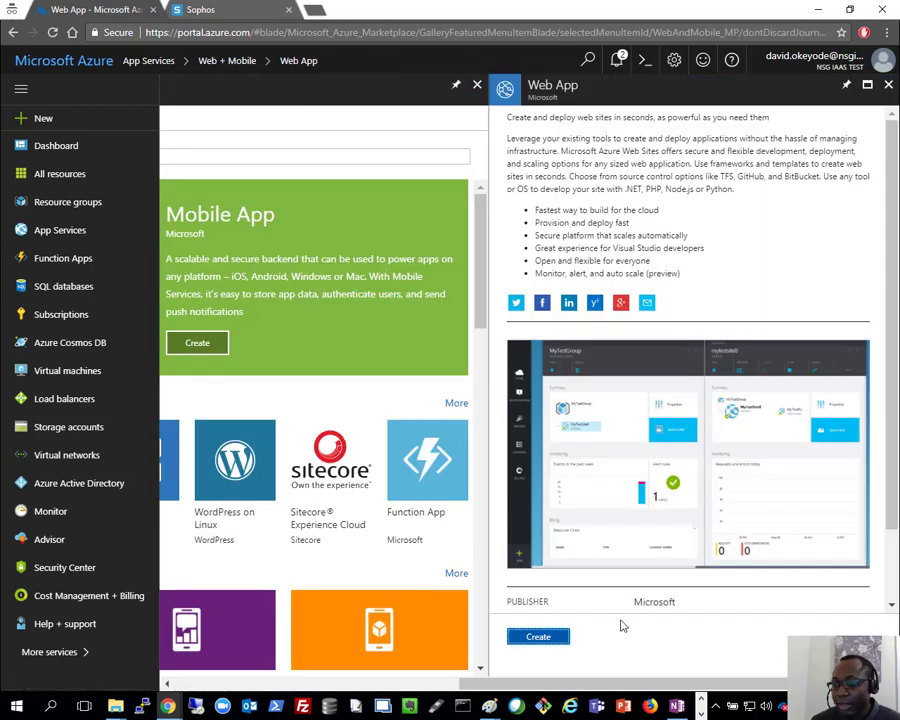
left_click(888, 86)
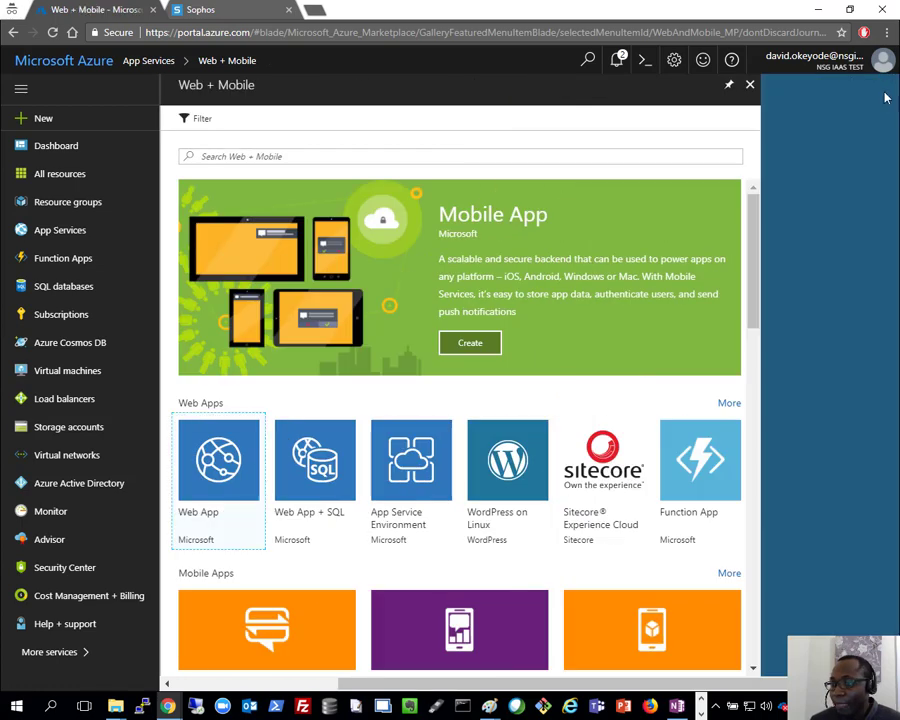
Step: Start creating an App Service Environment from the Web + Mobile offerings and name it do-ase
left_click(750, 84)
left_click(500, 424)
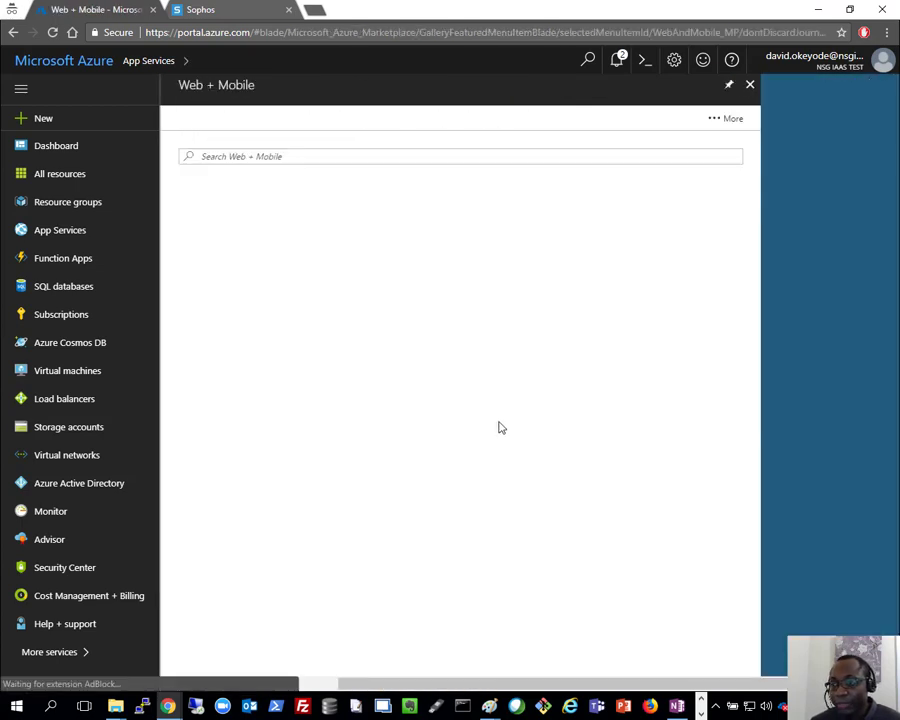
left_click(369, 489)
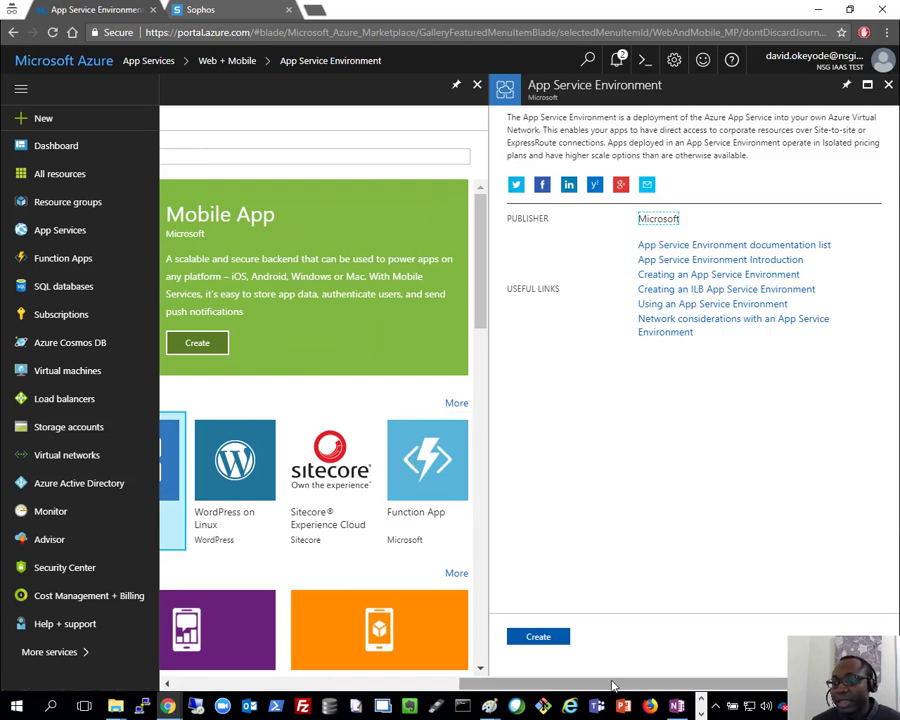
left_click(538, 636)
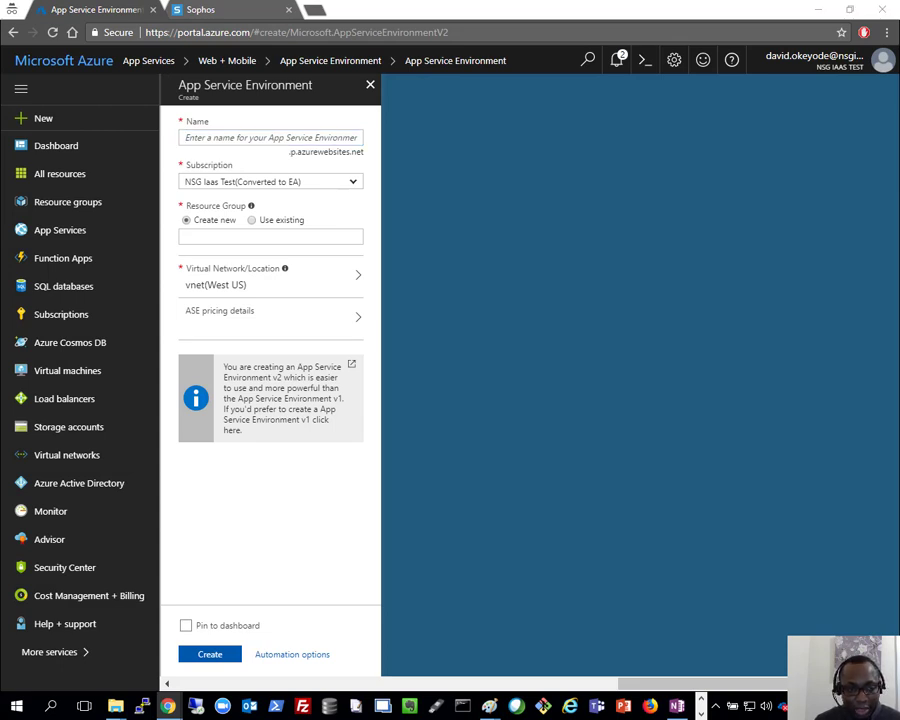
left_click(207, 136)
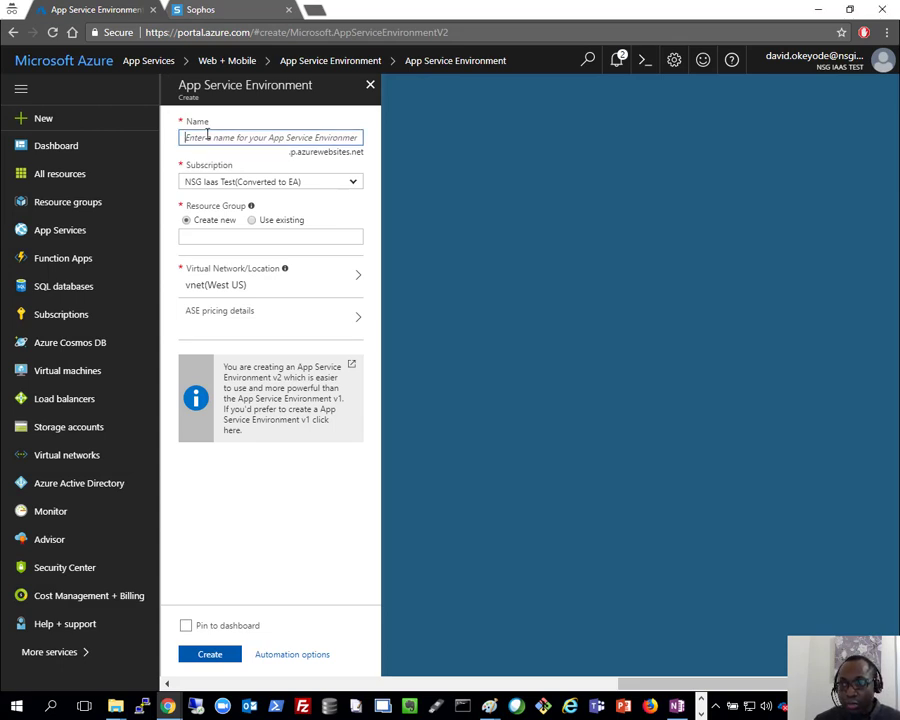
type("do-ase")
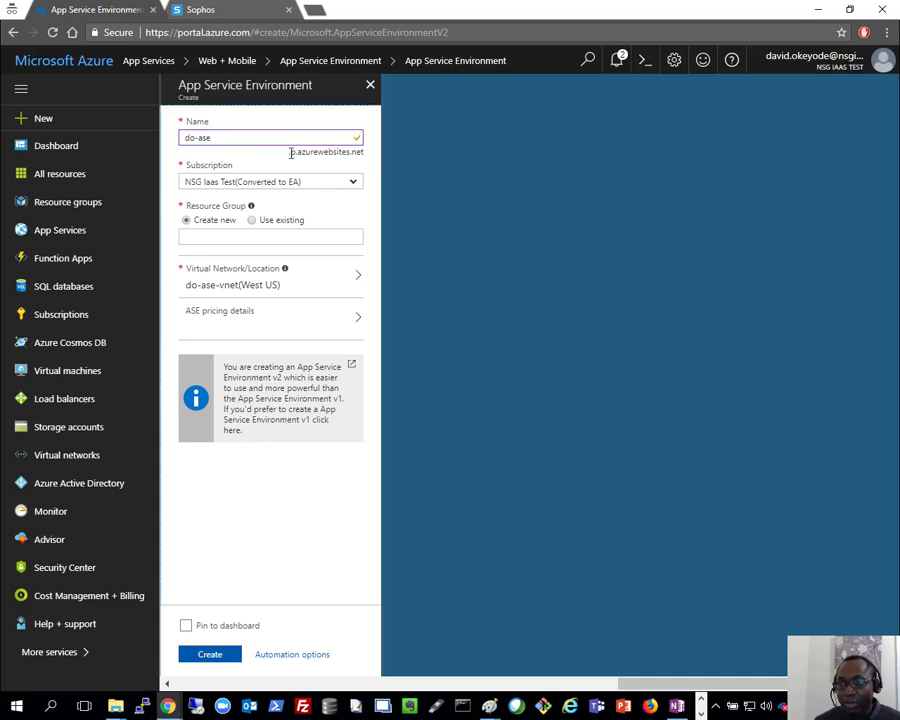
Step: Examine the .p.azurewebsites.net domain suffix shown for the App Service Environment's name
left_click_drag(291, 153, 363, 154)
left_click(364, 156)
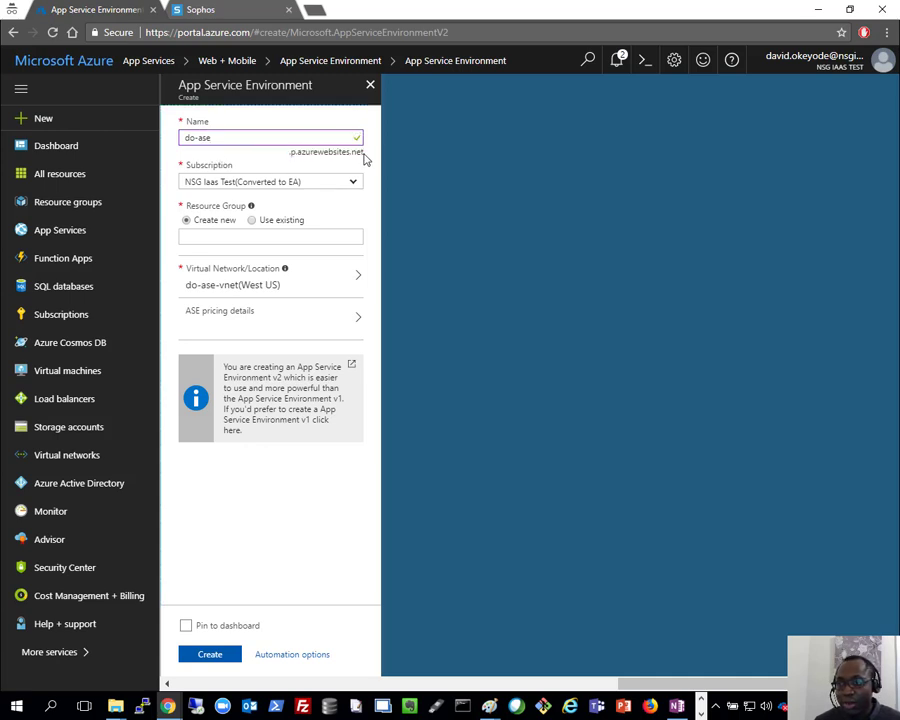
triple_click(364, 155)
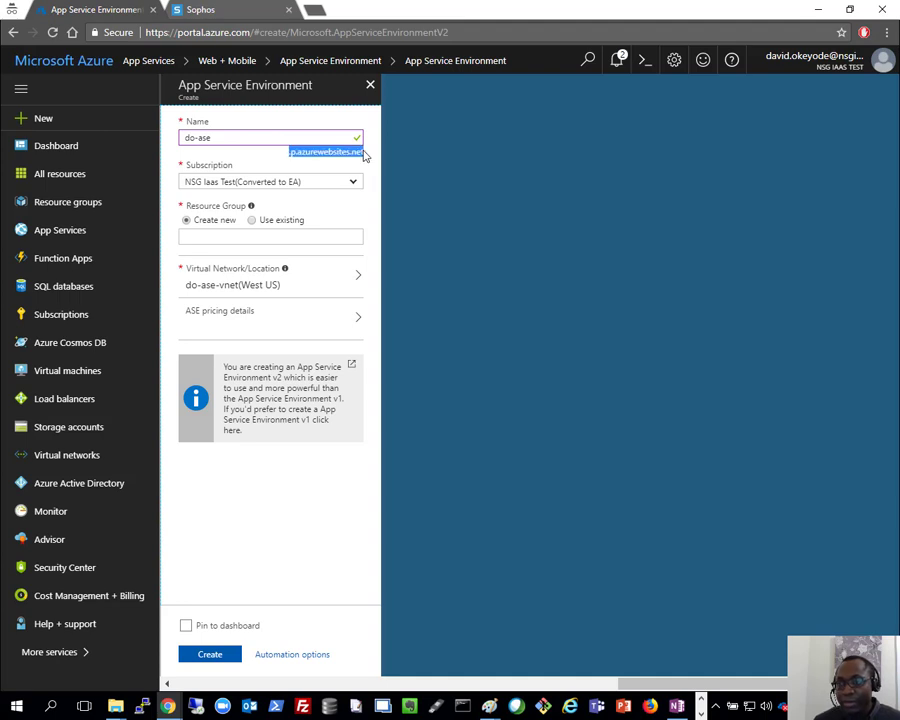
left_click(312, 152)
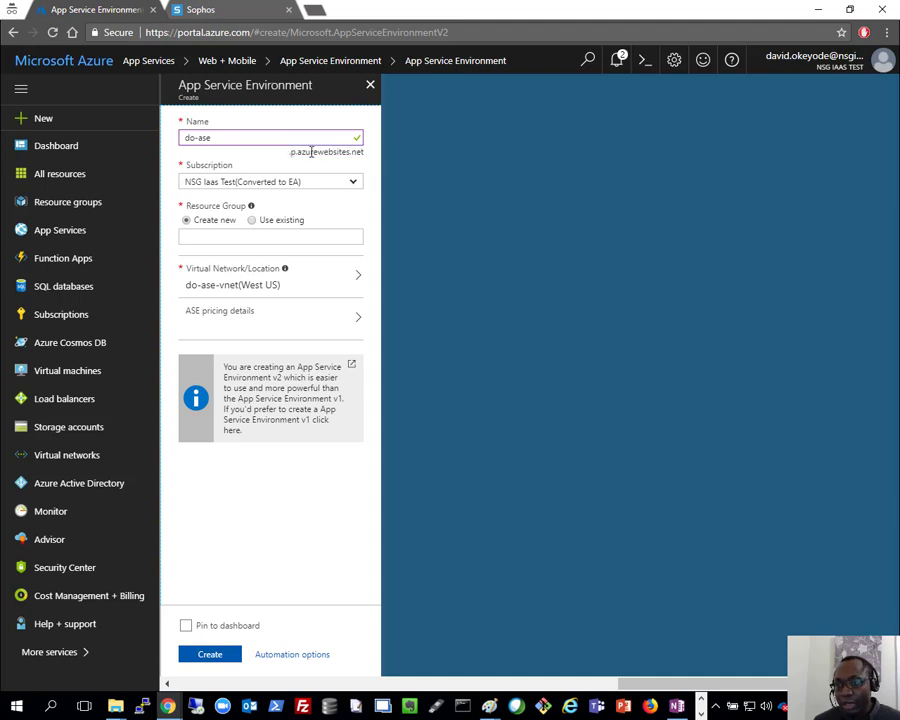
left_click_drag(297, 155, 362, 155)
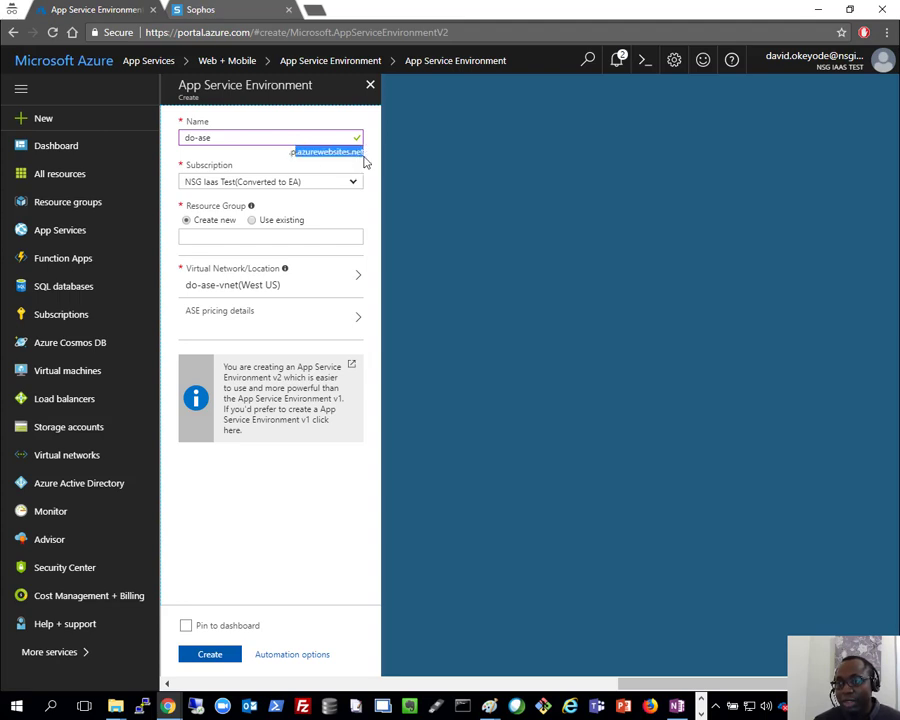
left_click(293, 152)
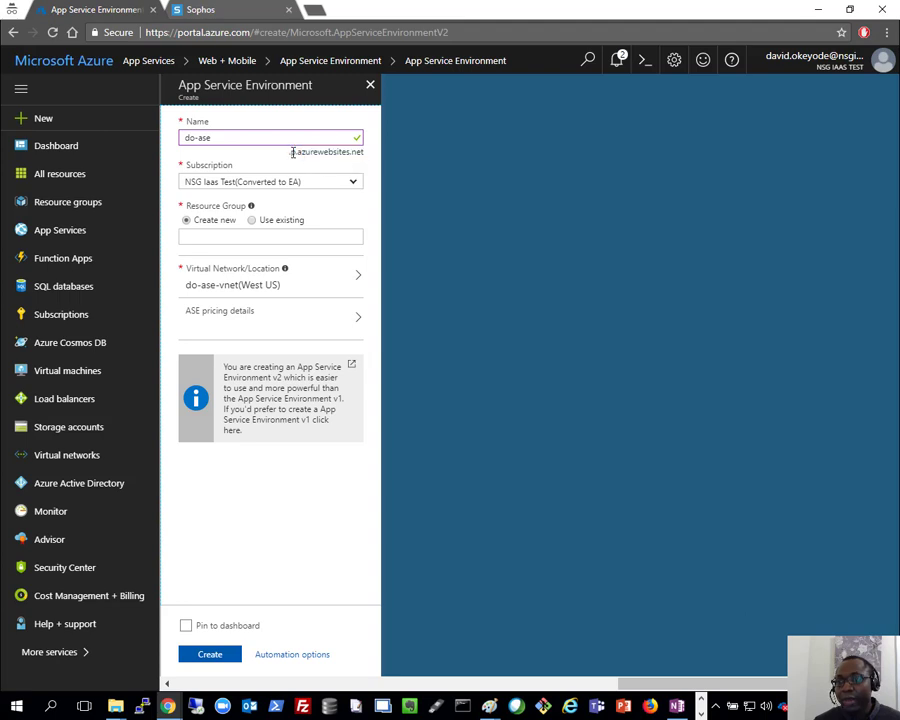
left_click_drag(288, 153, 295, 155)
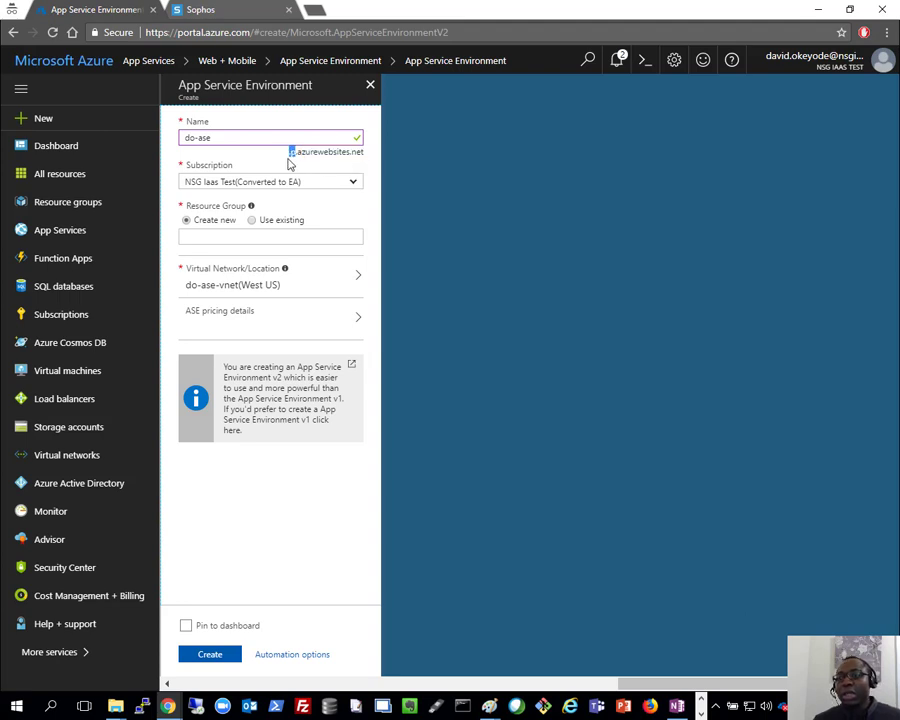
left_click(268, 160)
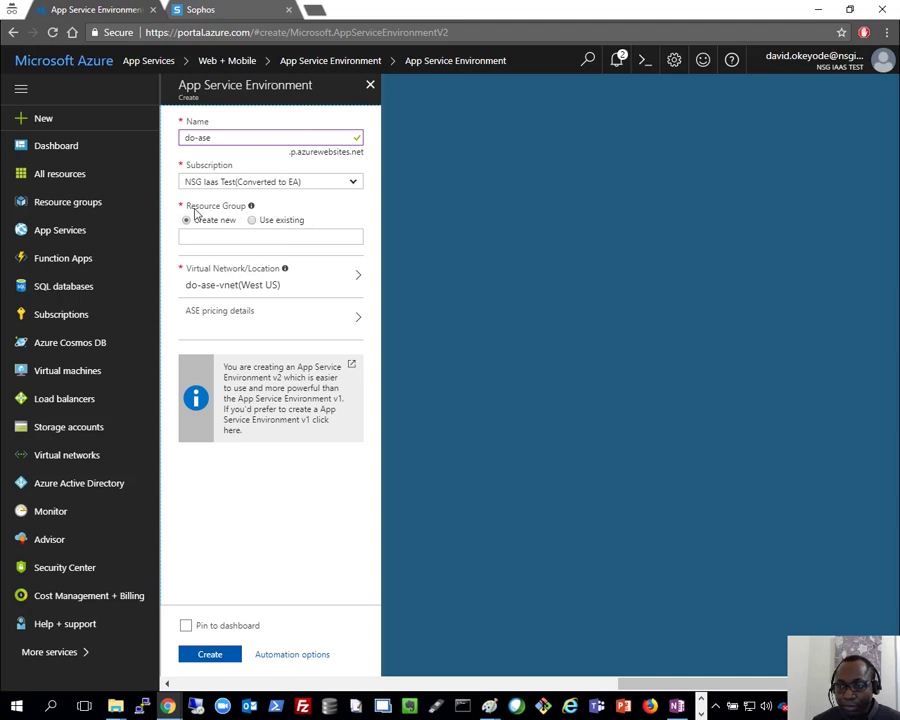
Step: Assign the App Service Environment to the existing resource group do-azure-rg
left_click(250, 221)
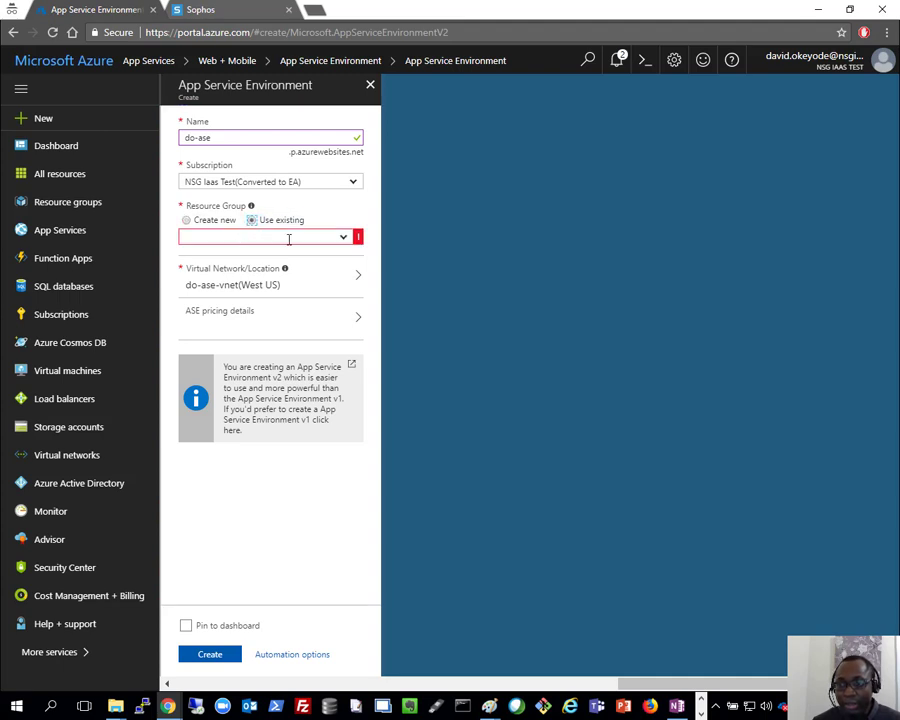
left_click(339, 240)
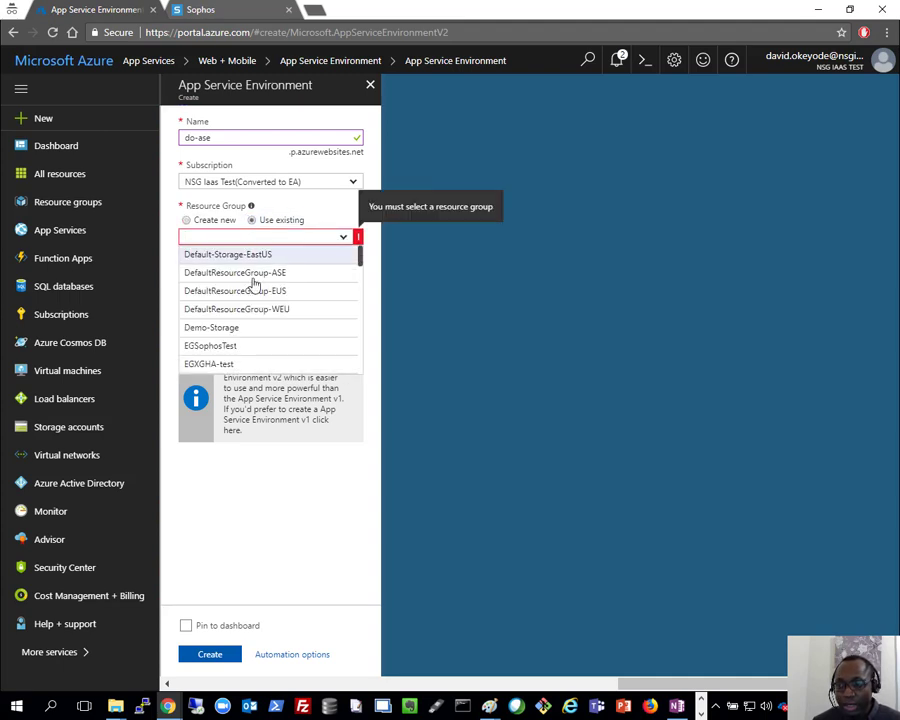
scroll(253, 290, "down", 8)
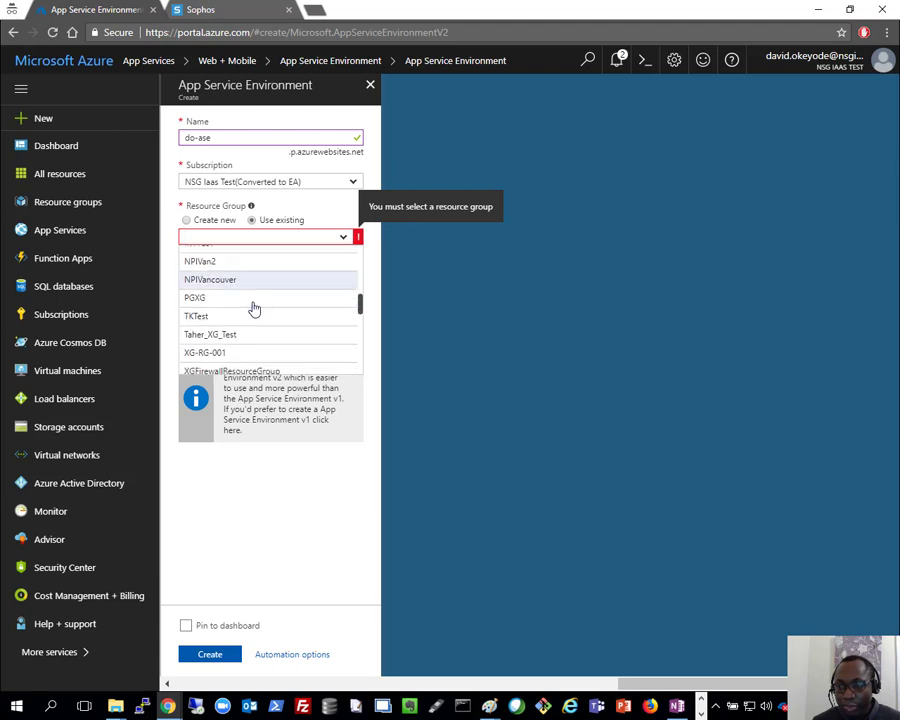
scroll(254, 309, "down", 8)
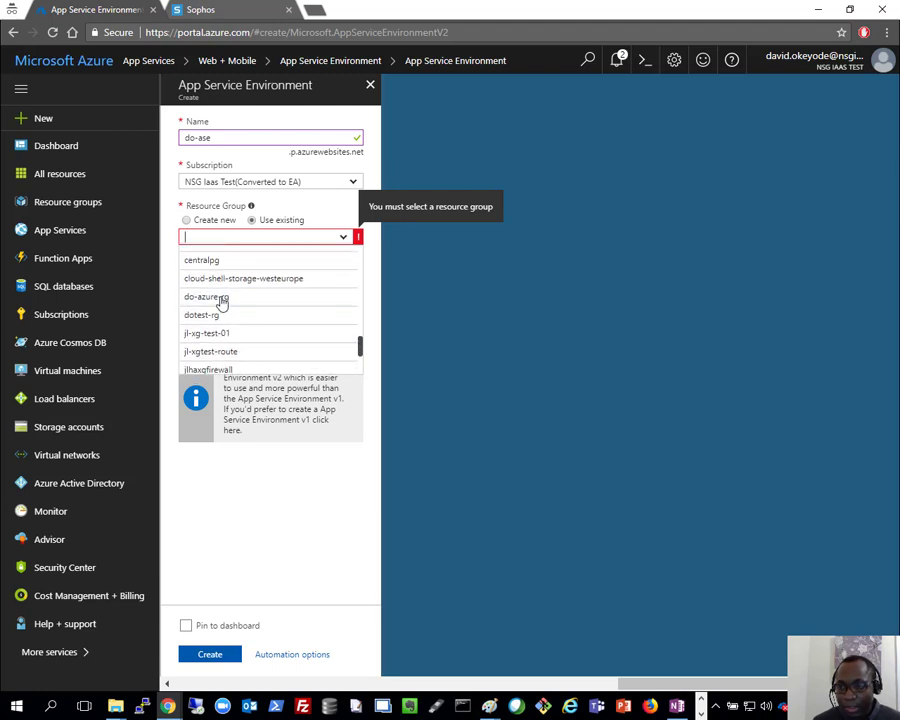
left_click(222, 298)
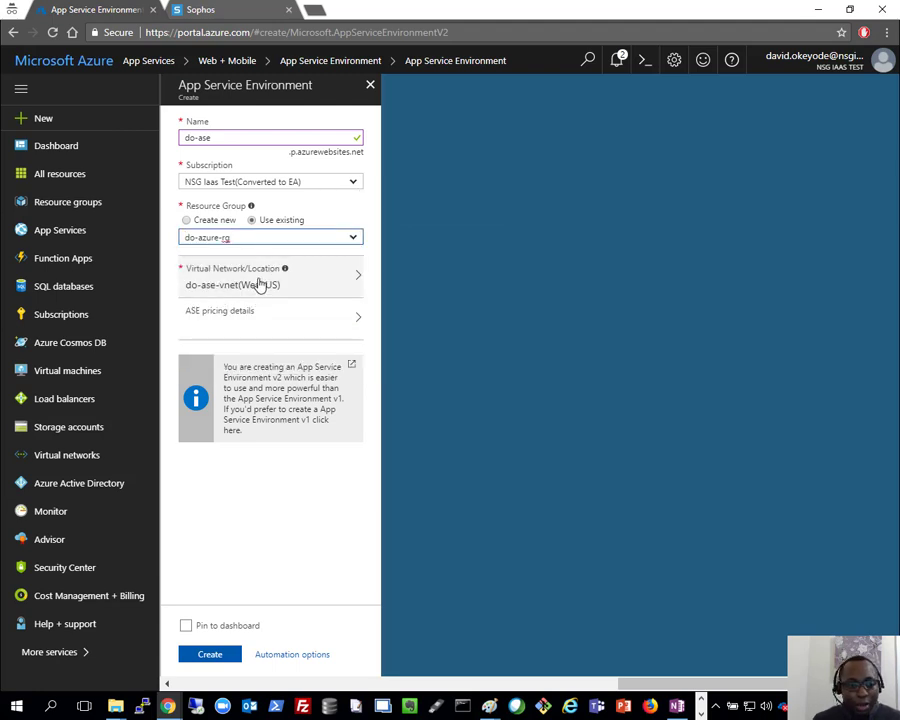
Step: Choose the existing West Europe network do-azure-vnet for the App Service Environment, discarding the unsaved new-network edits
left_click(259, 283)
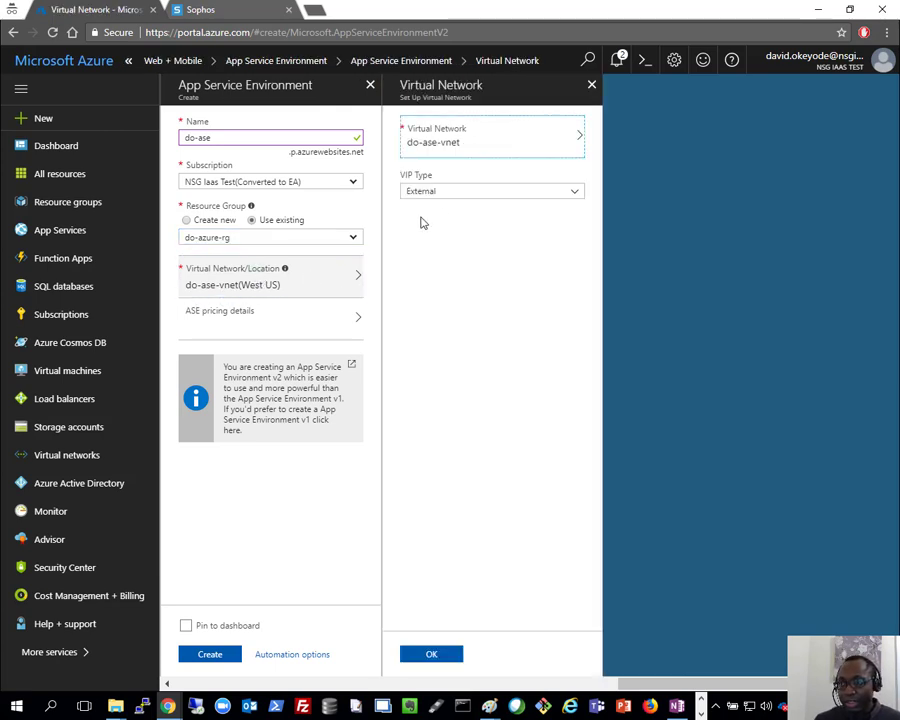
left_click(458, 142)
left_click(626, 131)
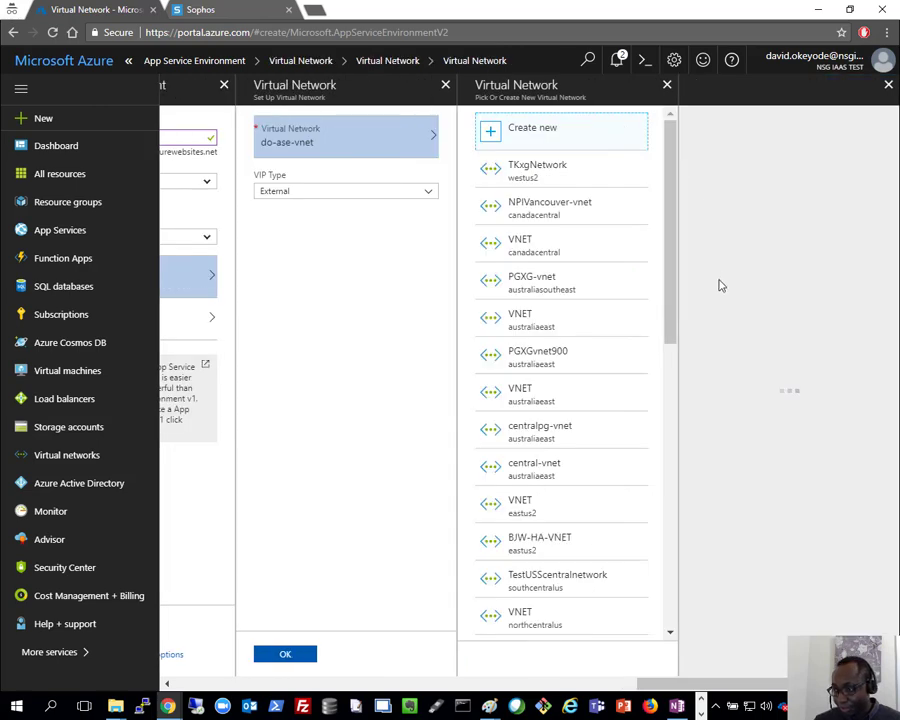
scroll(578, 358, "down", 3)
scroll(580, 360, "down", 2)
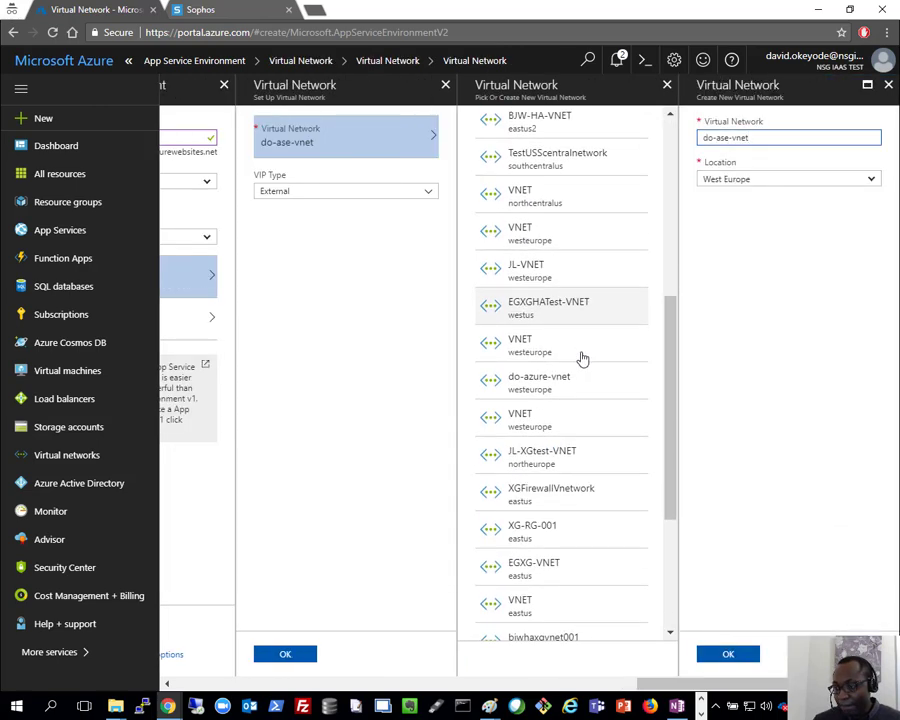
left_click(560, 386)
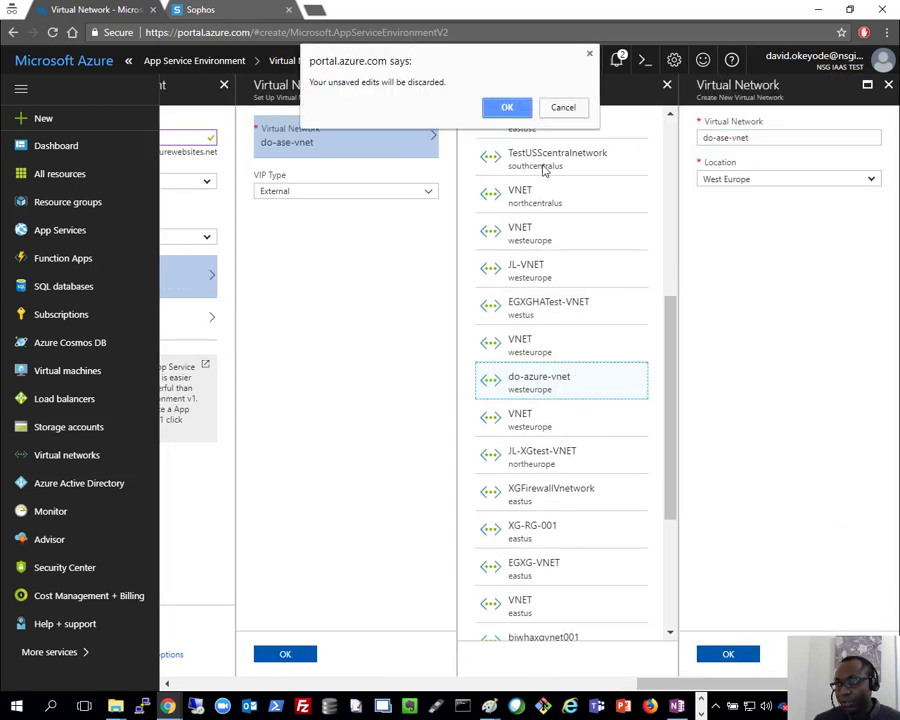
left_click(507, 107)
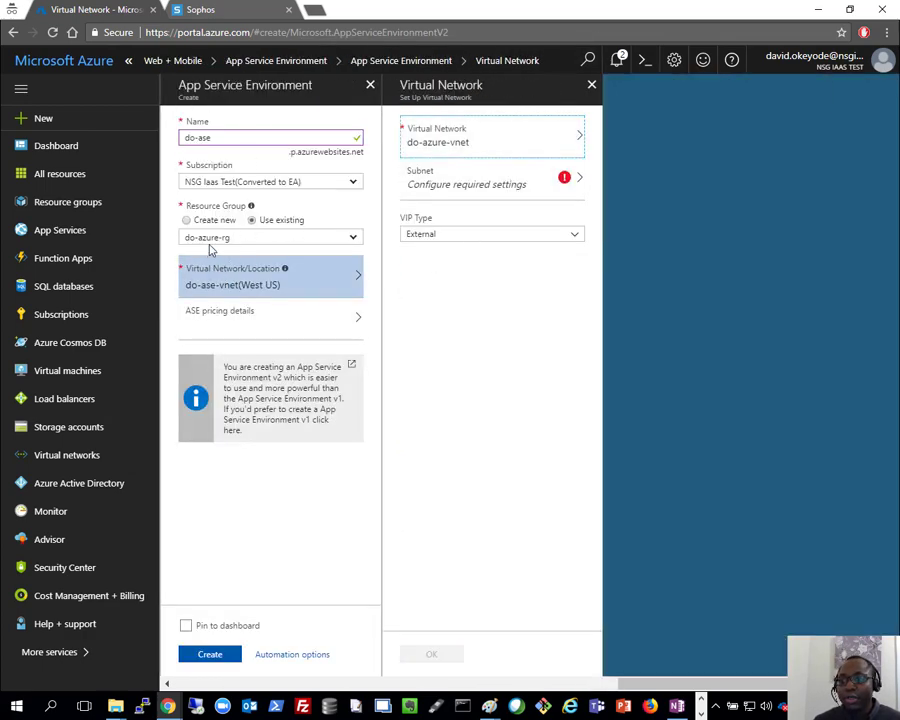
Step: Start a new subnet in do-azure-vnet for the App Service Environment and name it do-ase-subnet
left_click(490, 195)
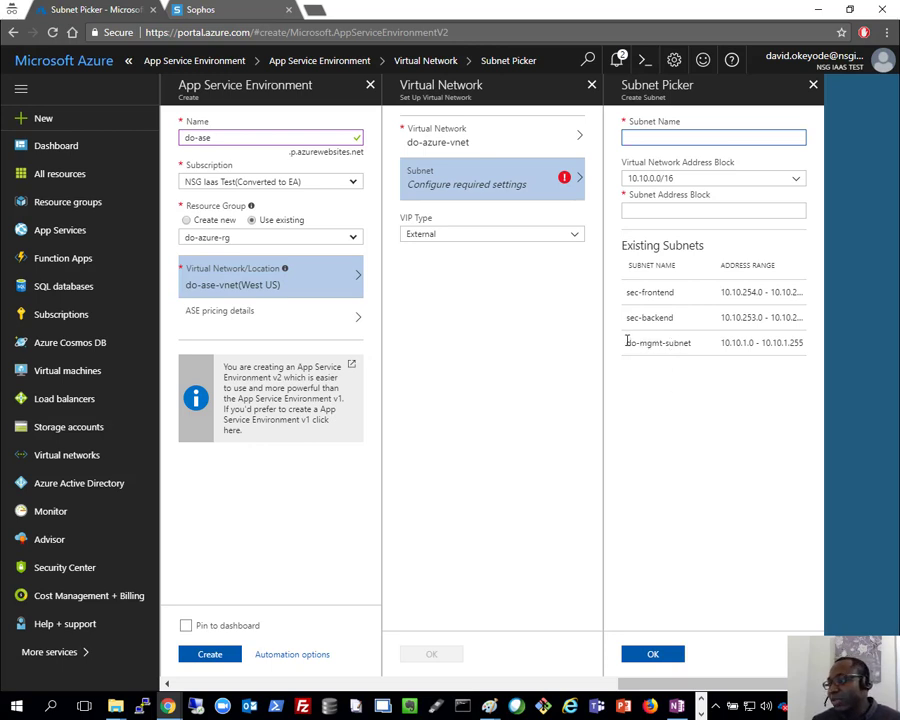
left_click_drag(629, 342, 694, 342)
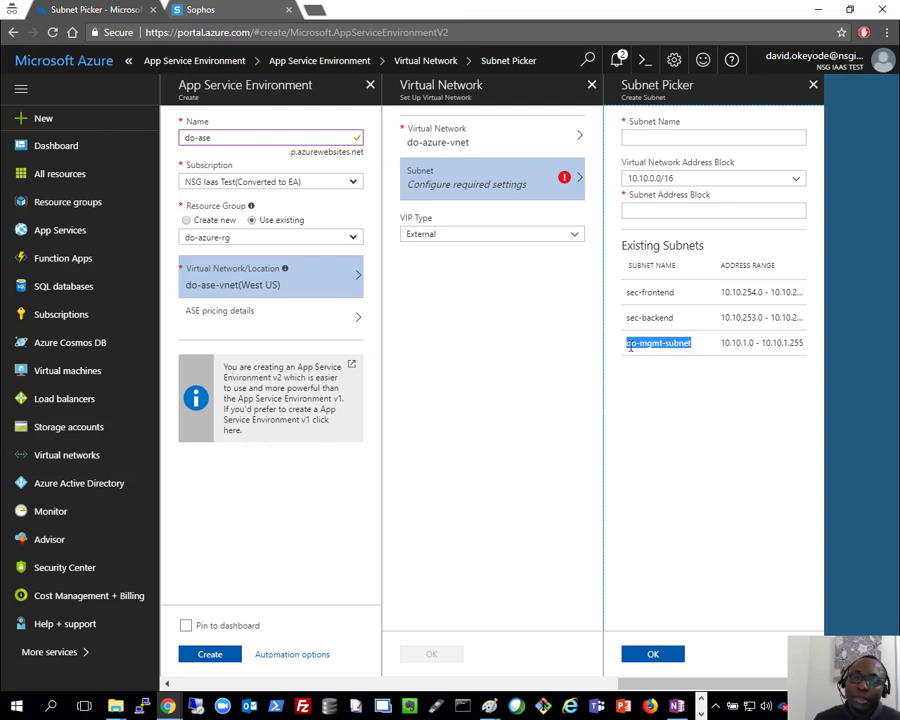
left_click(654, 405)
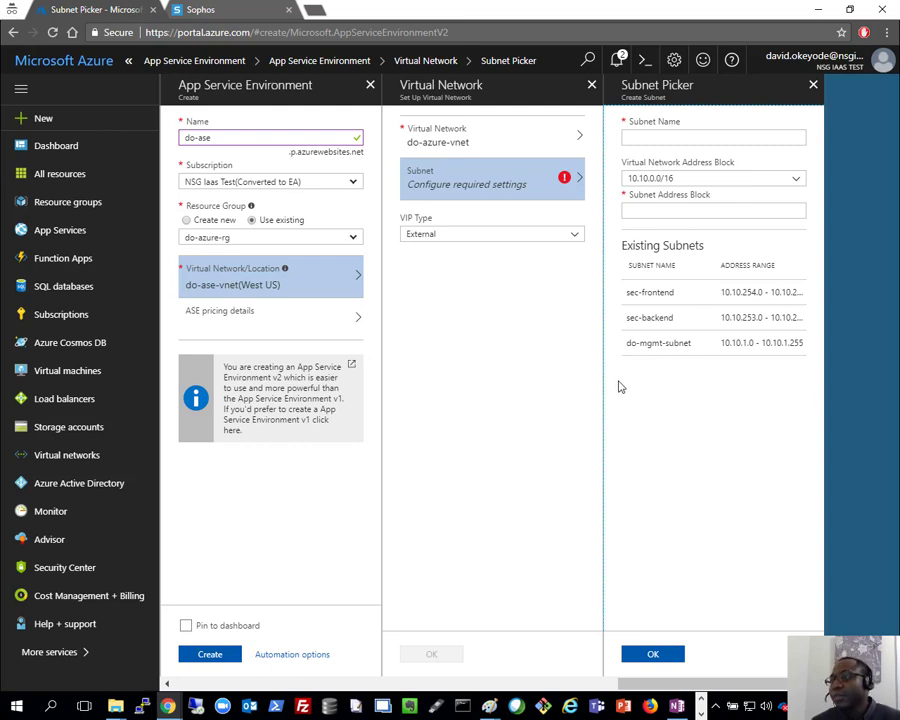
left_click(629, 139)
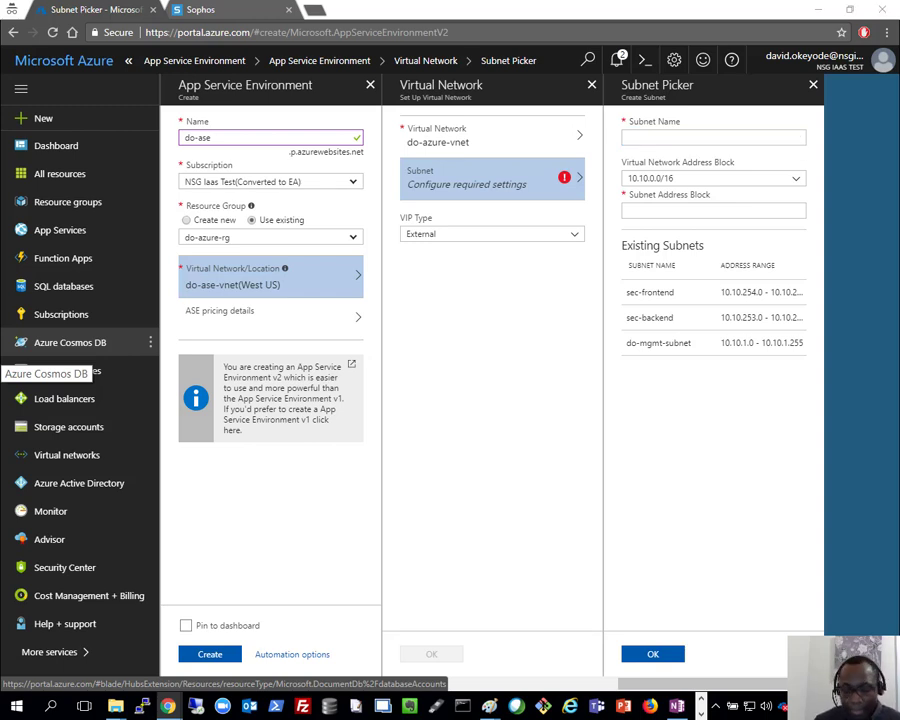
left_click(717, 142)
type("do-ase-subnet")
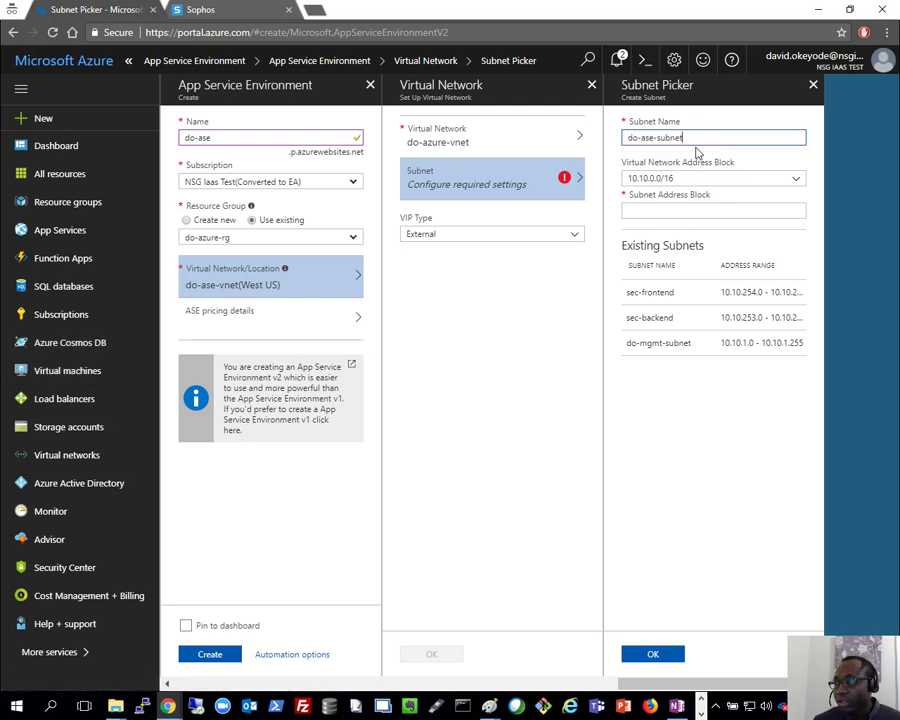
key("Tab")
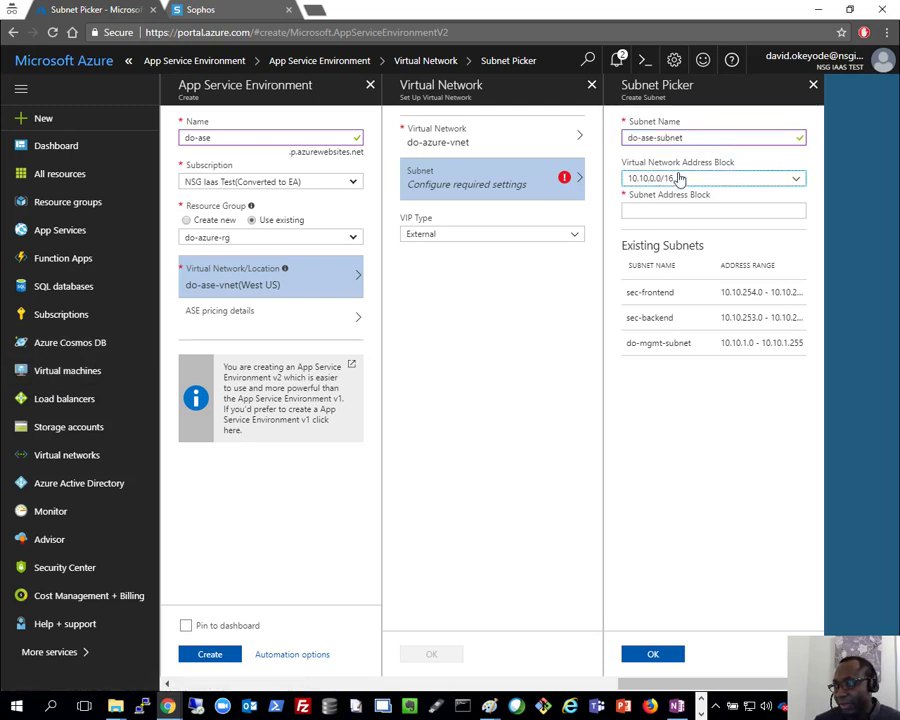
Step: Set the new subnet's address block to 10.10.5.0/24 within the 10.10.0.0/16 network block
left_click(679, 178)
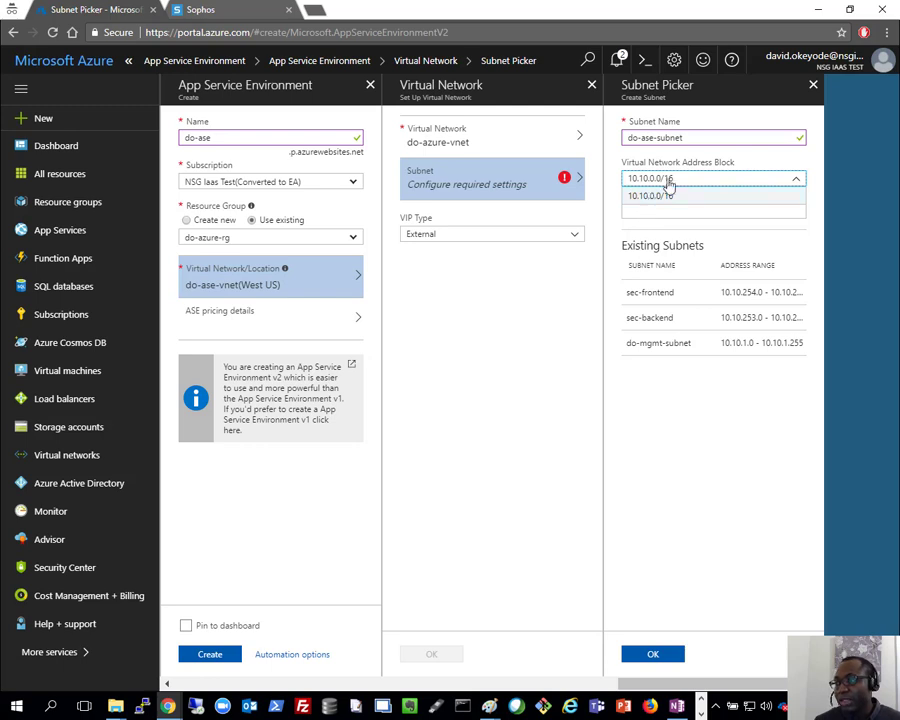
left_click(718, 175)
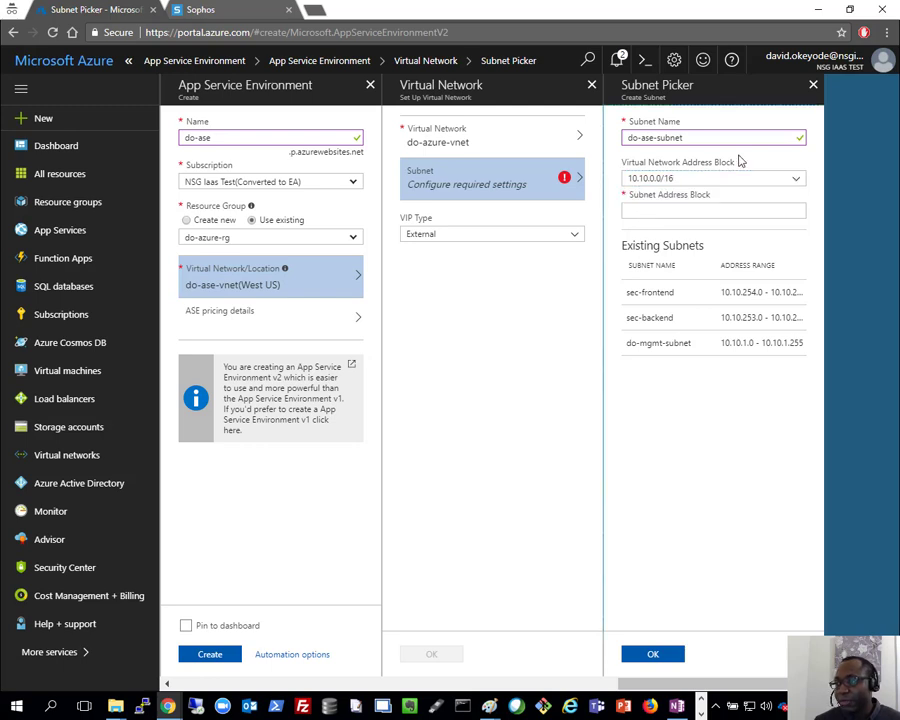
left_click(666, 208)
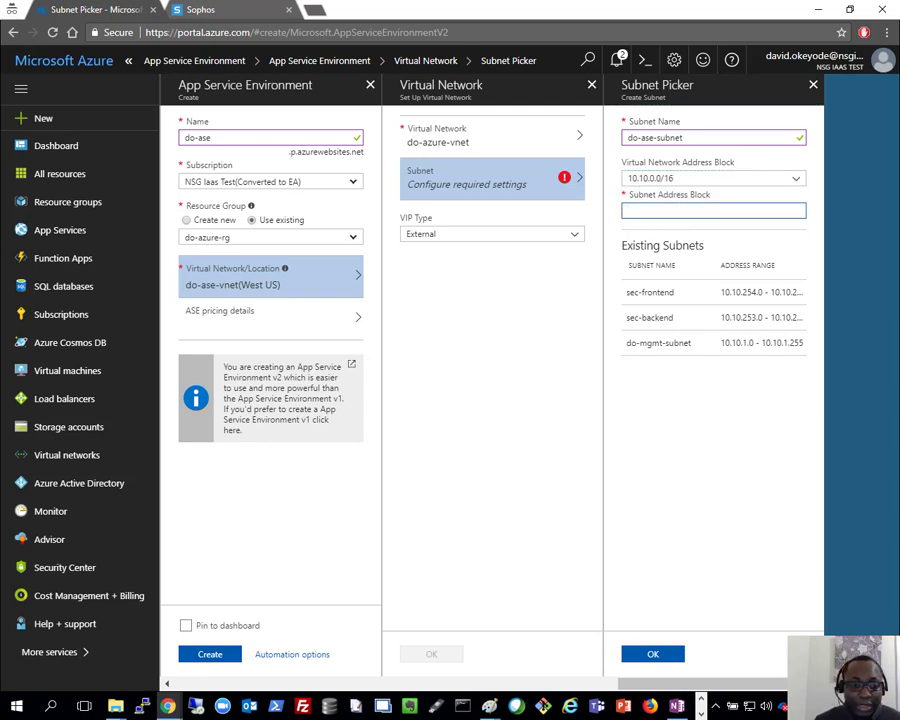
key("alt+Tab")
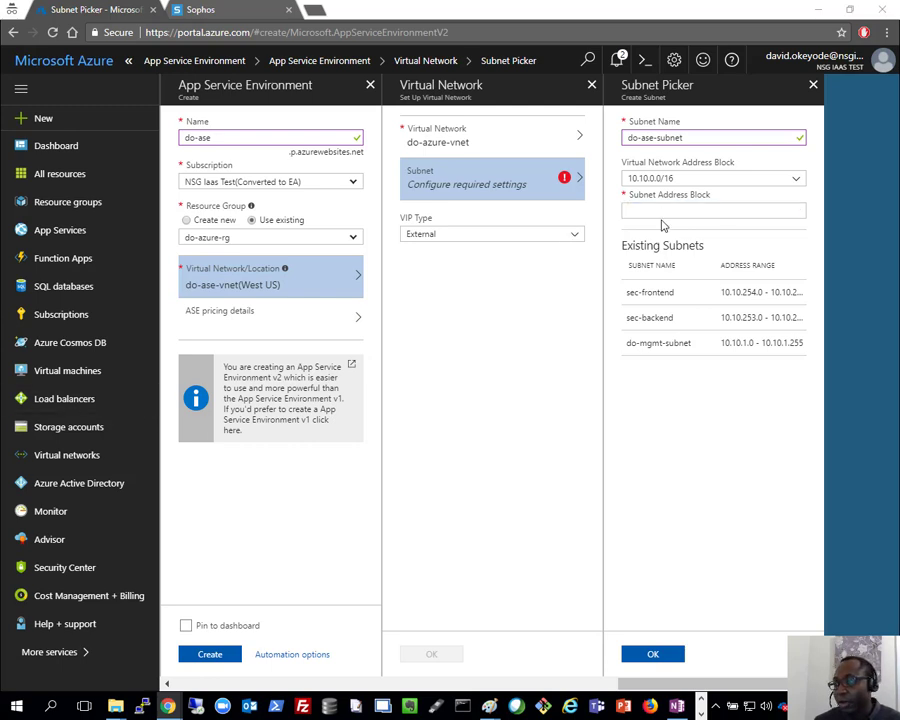
left_click(667, 205)
type("10.10.5.0/24")
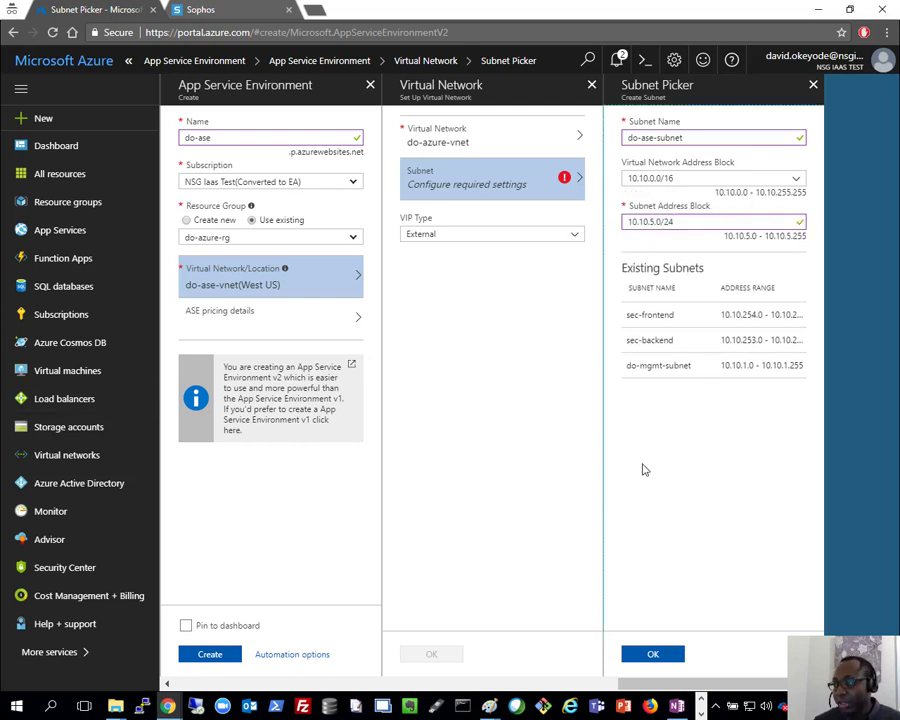
Step: Check the do-ase-subnet addressing against the network diagram in Paint and confirm the new subnet in the Azure portal
mouse_move(487, 709)
left_click(406, 625)
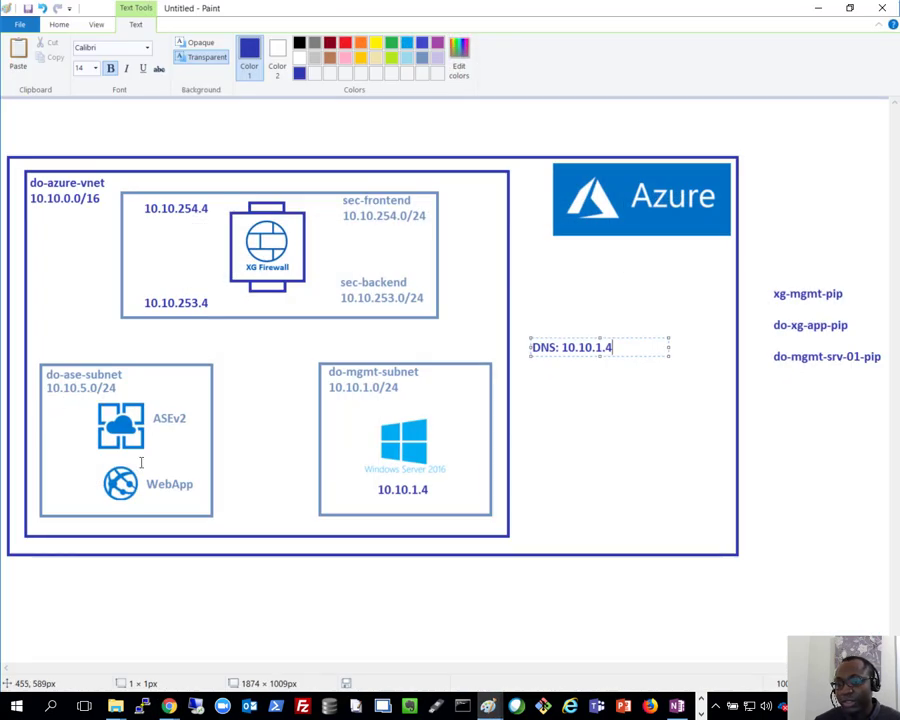
left_click(818, 8)
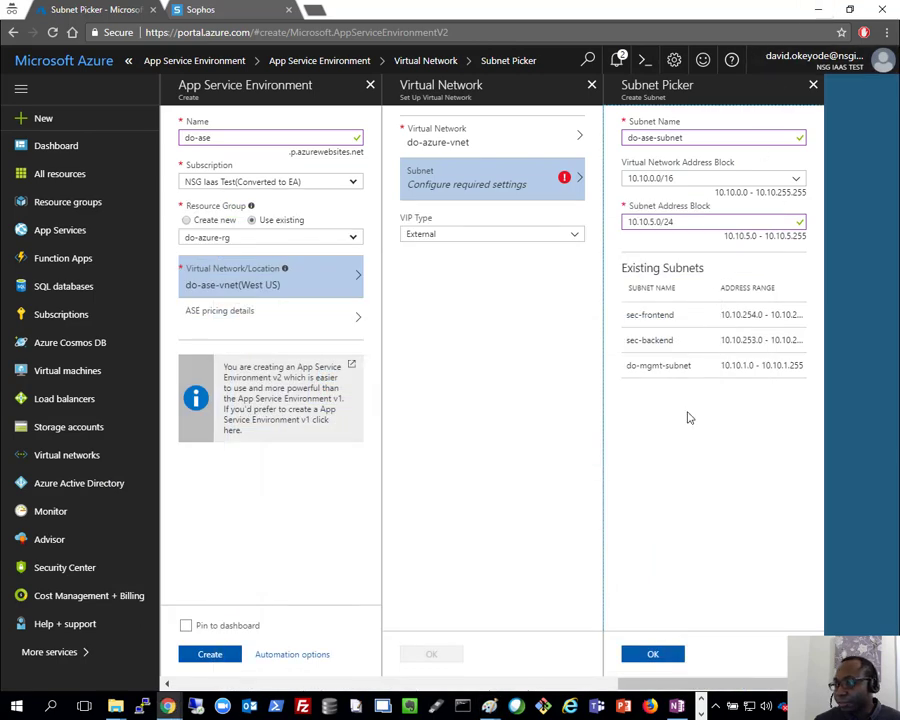
left_click(653, 655)
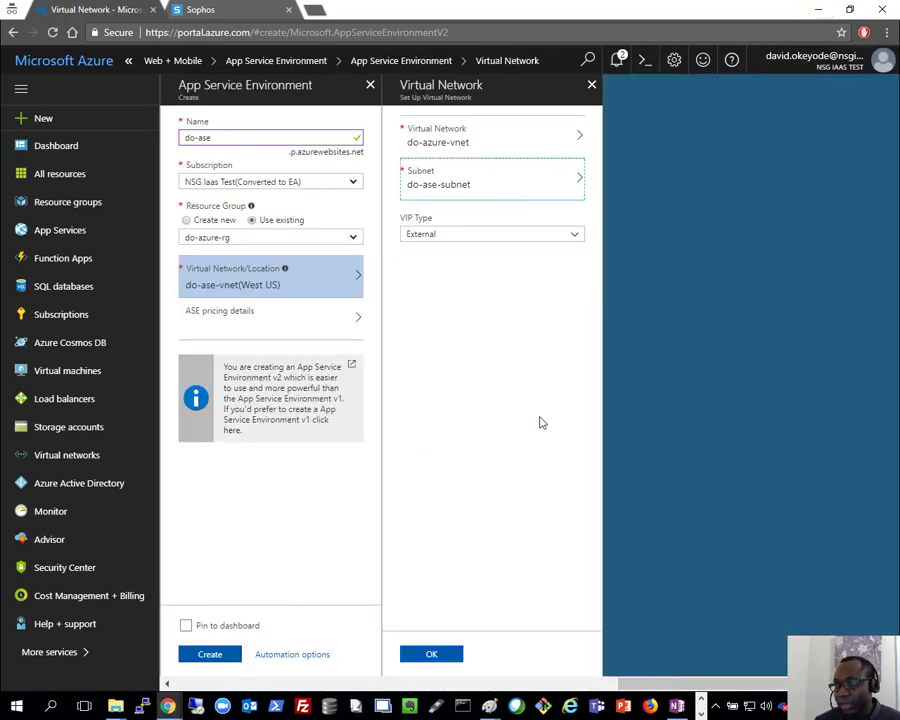
Step: Set the App Service Environment's VIP type to Internal
left_click(475, 233)
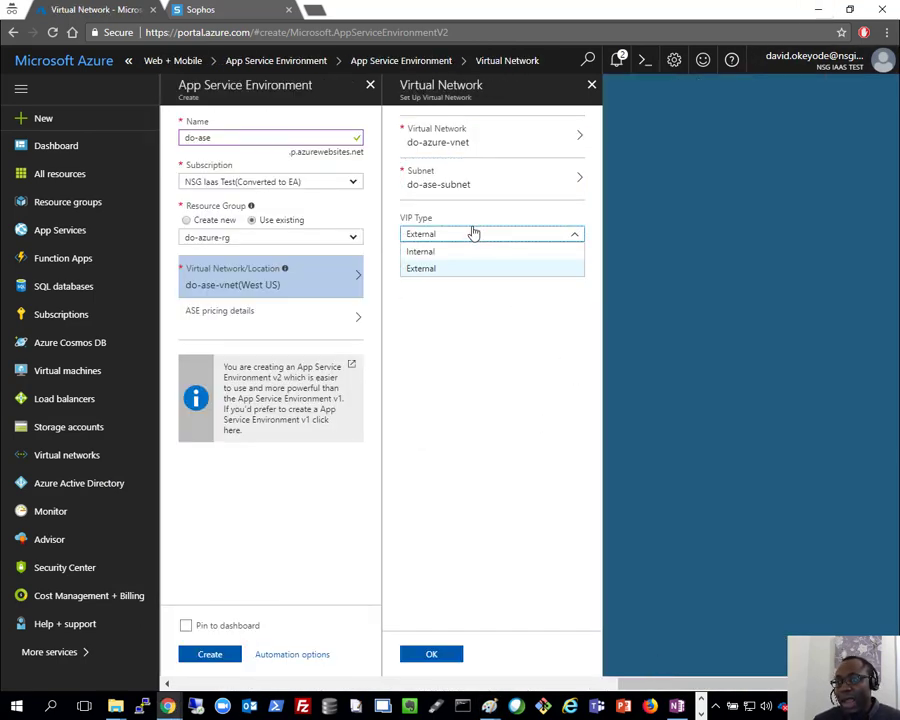
left_click(475, 213)
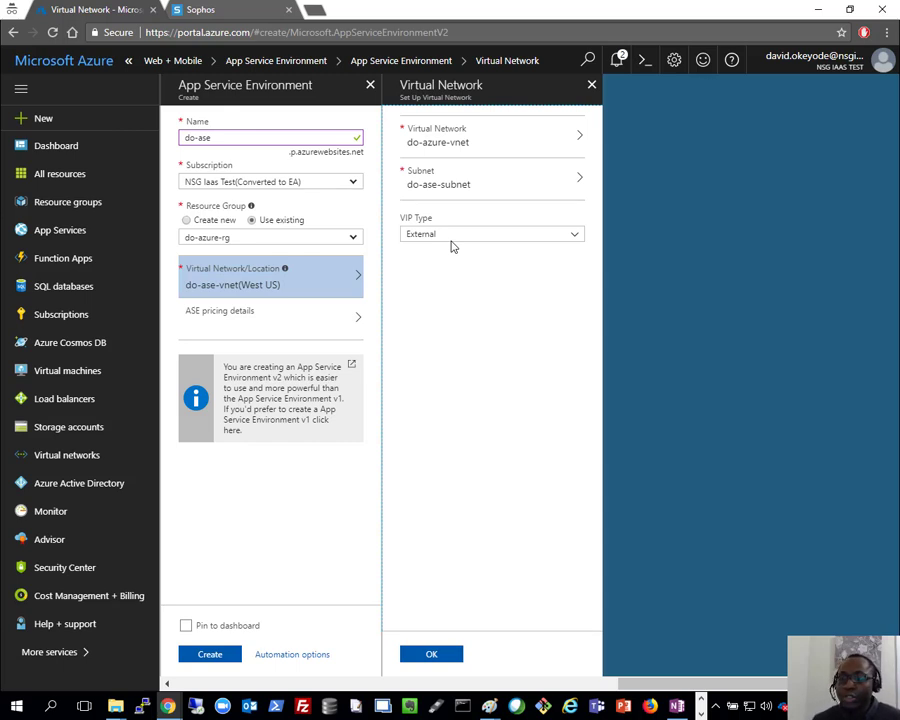
left_click(515, 238)
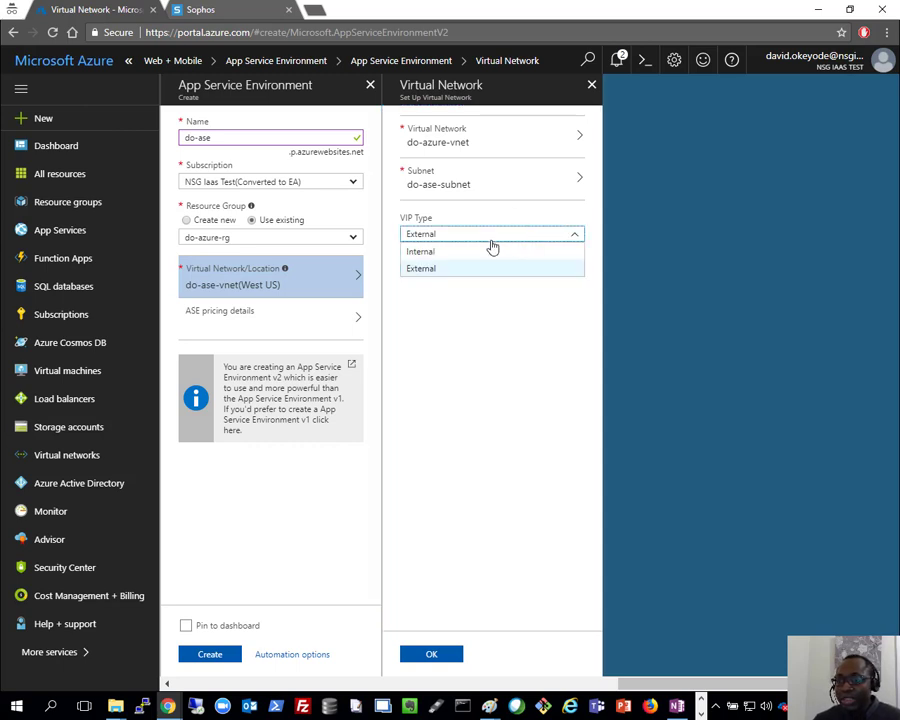
left_click(452, 254)
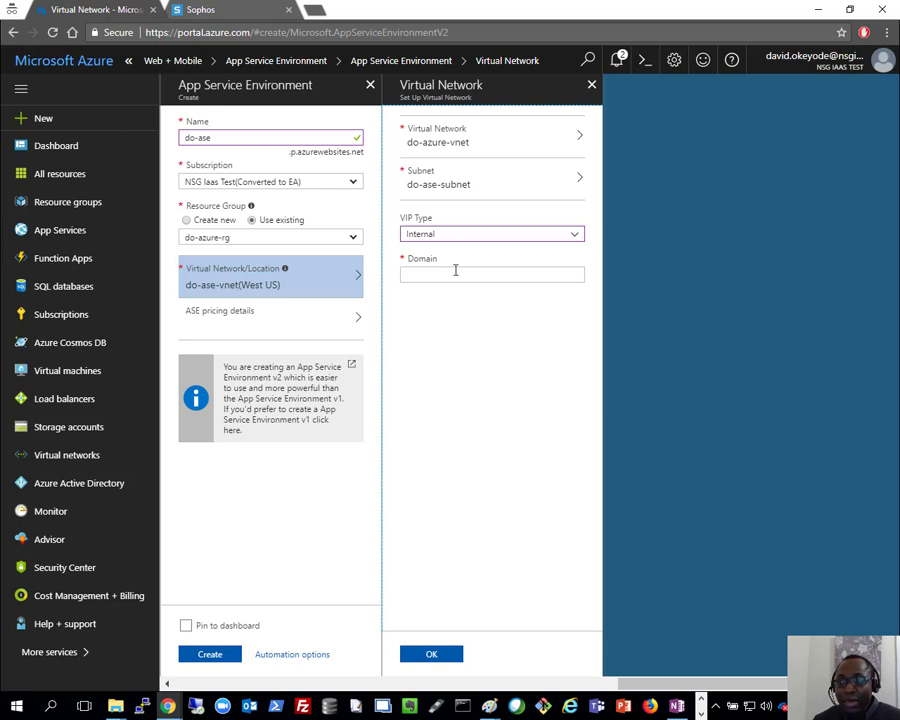
left_click(455, 270)
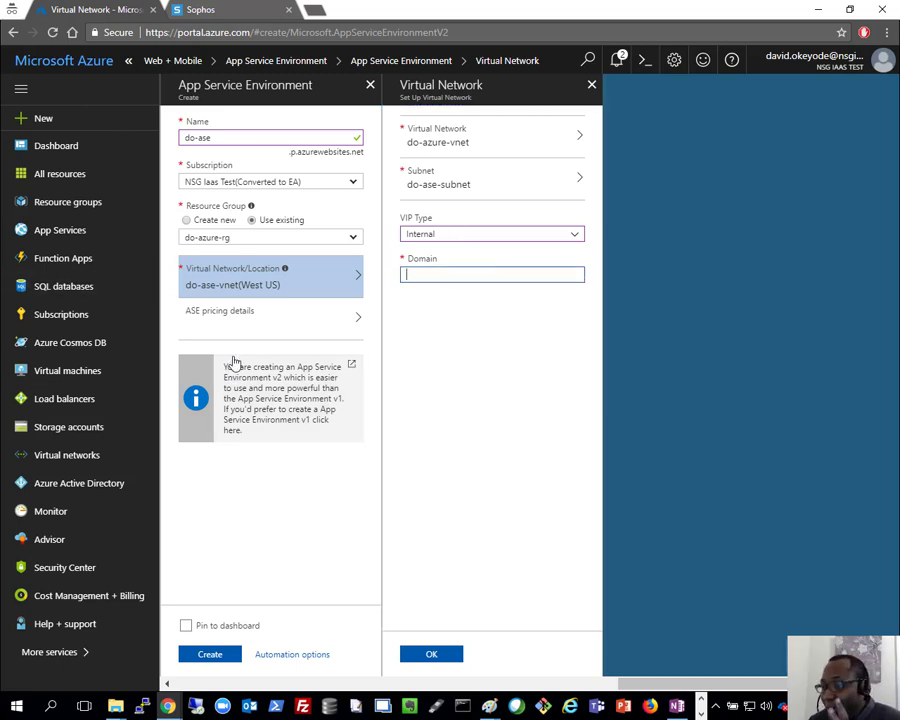
left_click(425, 353)
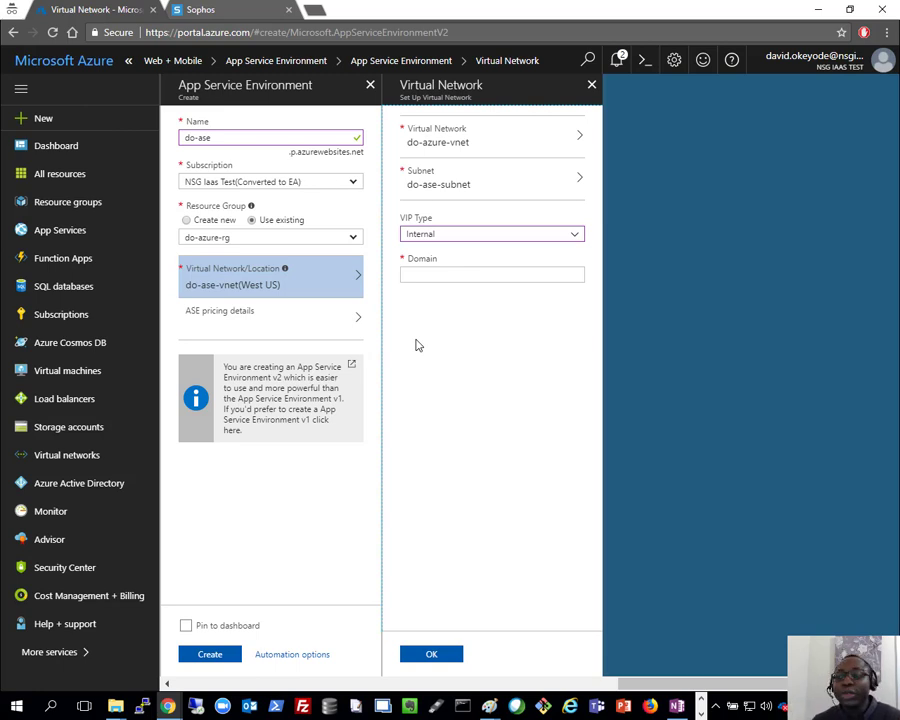
left_click(526, 276)
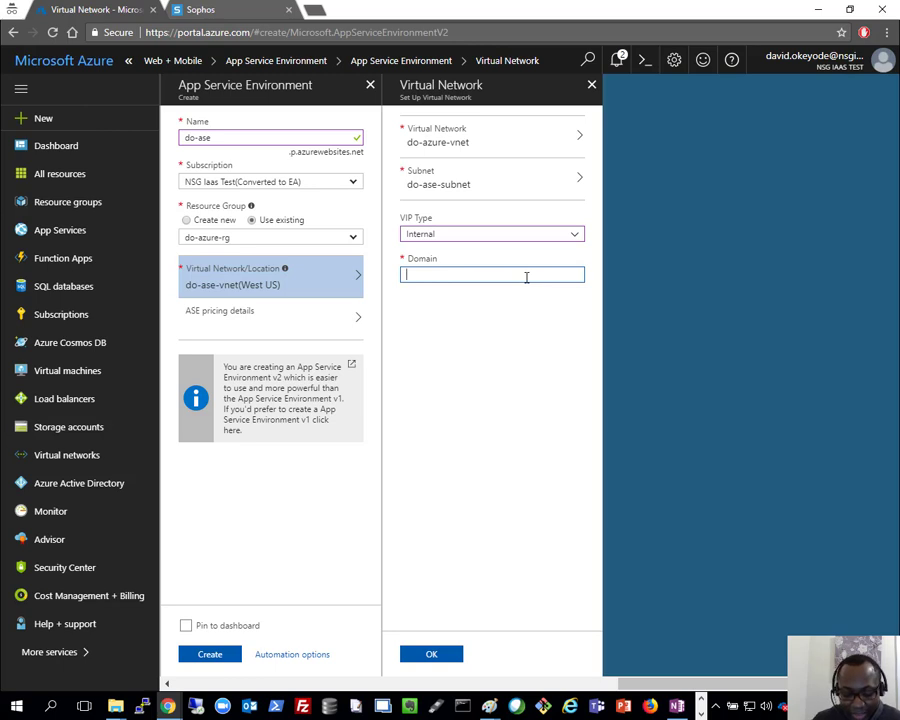
type("in")
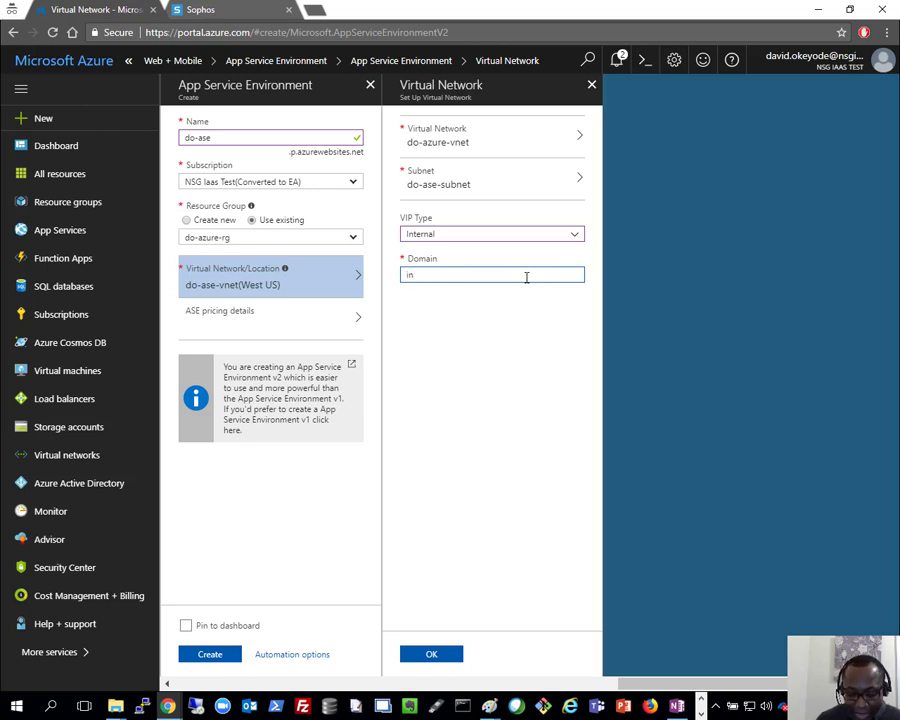
type("ternal-")
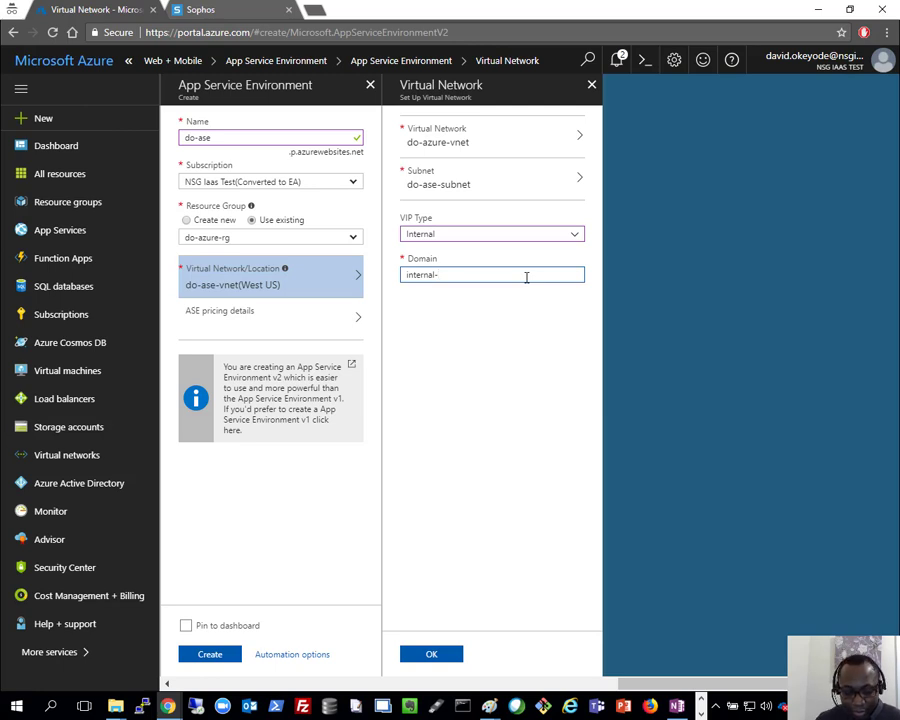
type("david")
key("BackSpace")
key("BackSpace")
key("BackSpace")
key("BackSpace")
key("BackSpace")
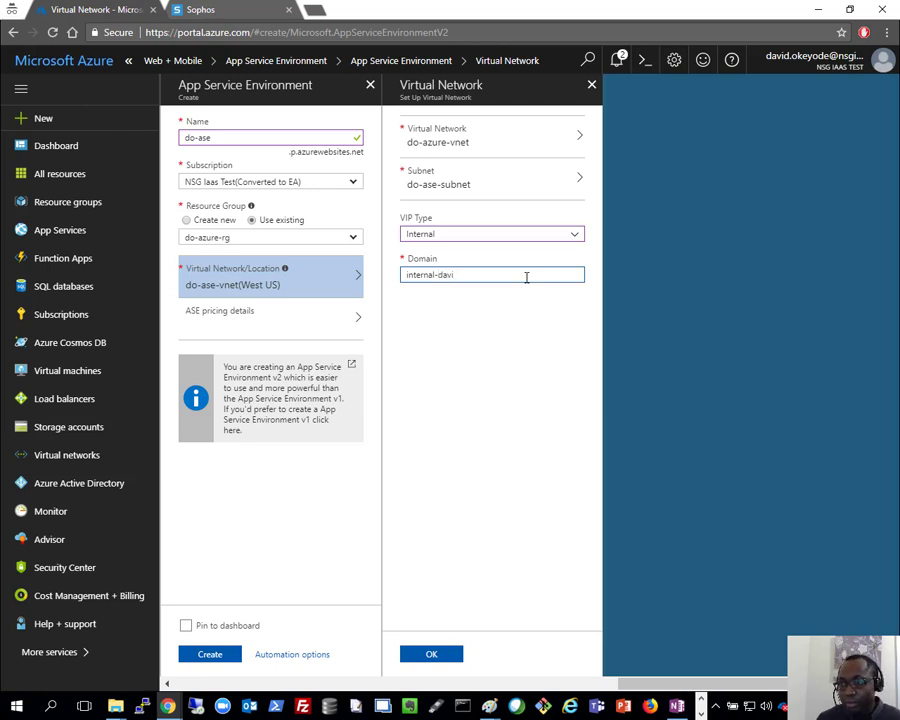
type("david.")
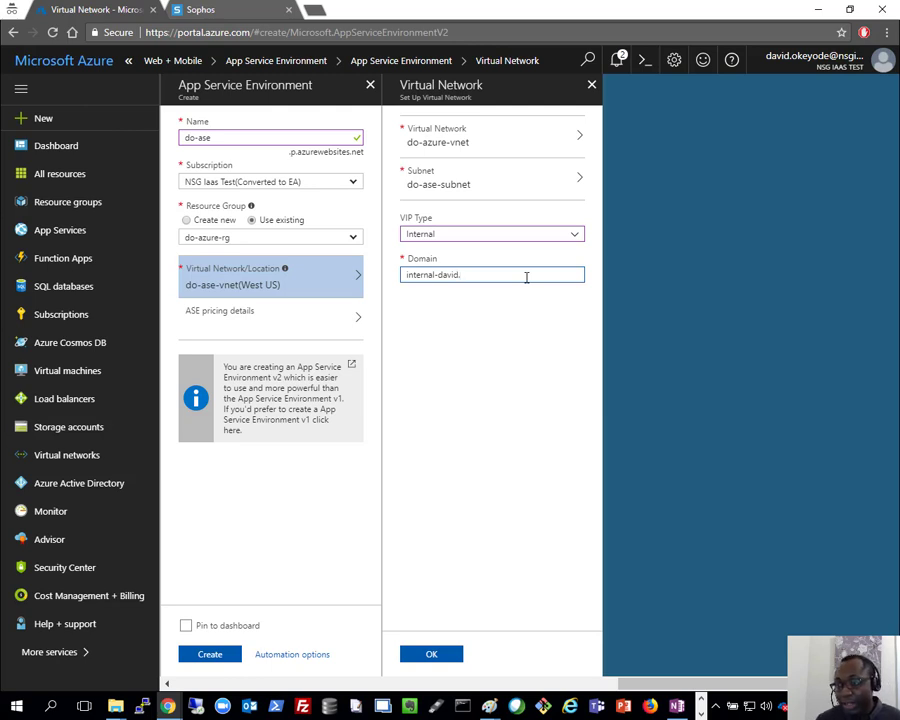
type("co")
key("BackSpace")
key("BackSpace")
key("BackSpace")
key("BackSpace")
key("BackSpace")
key("BackSpace")
key("BackSpace")
key("BackSpace")
key("BackSpace")
key("BackSpace")
key("BackSpace")
key("BackSpace")
key("BackSpace")
key("BackSpace")
key("BackSpace")
key("BackSpace")
key("BackSpace")
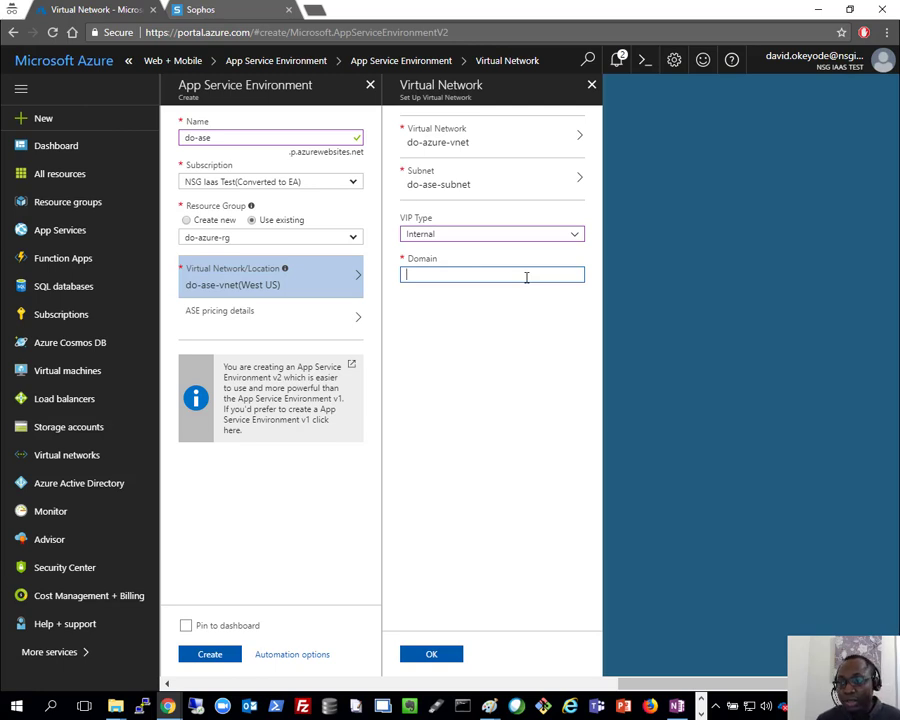
Step: Enter the owner's personal .xyz domain as the internal App Service Environment's domain
type("d")
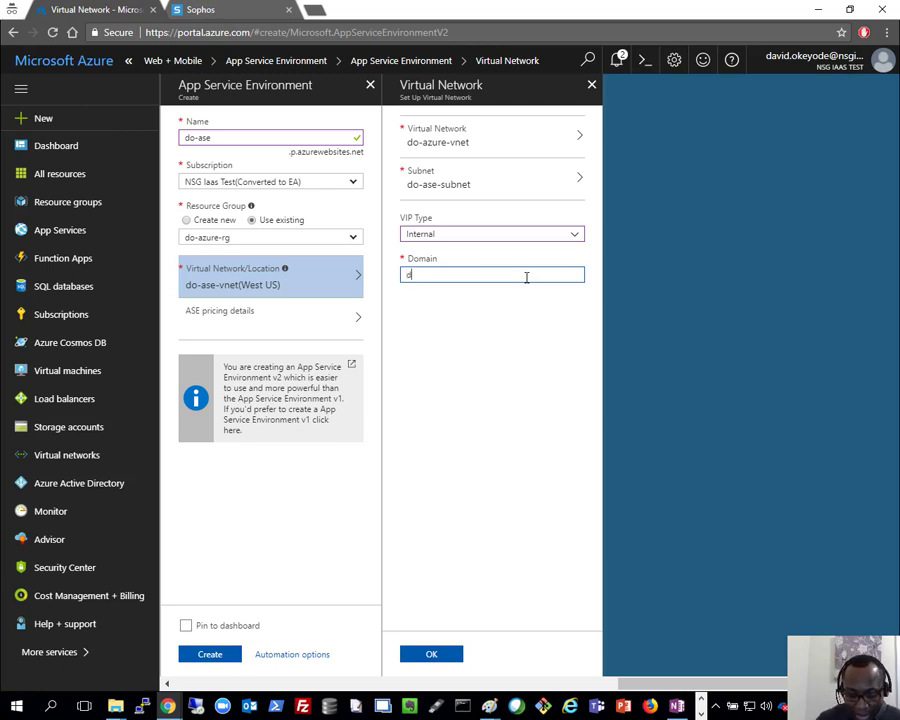
type(".x")
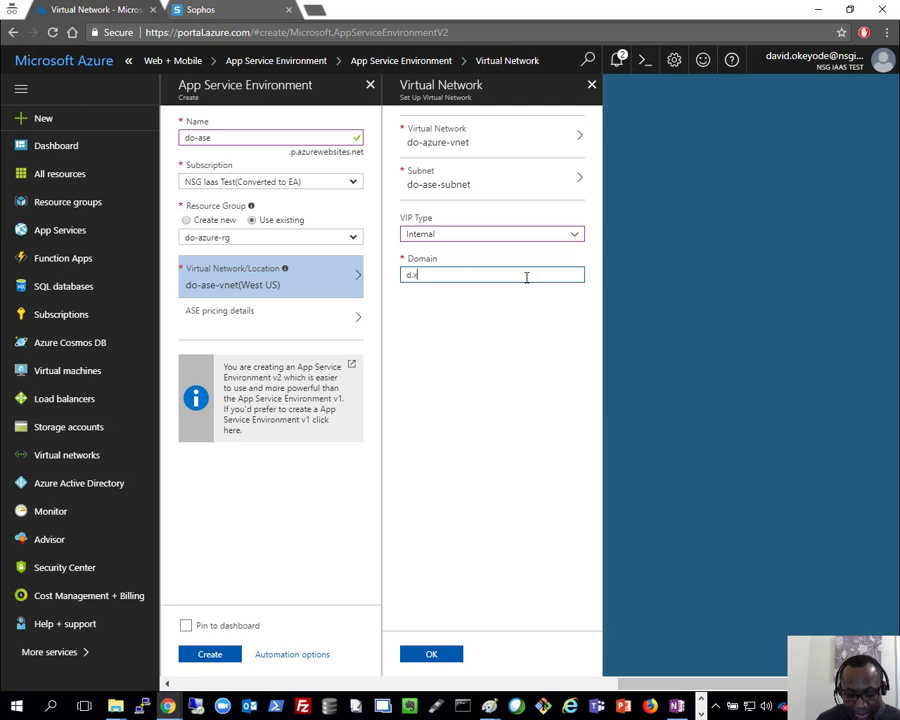
type("yz")
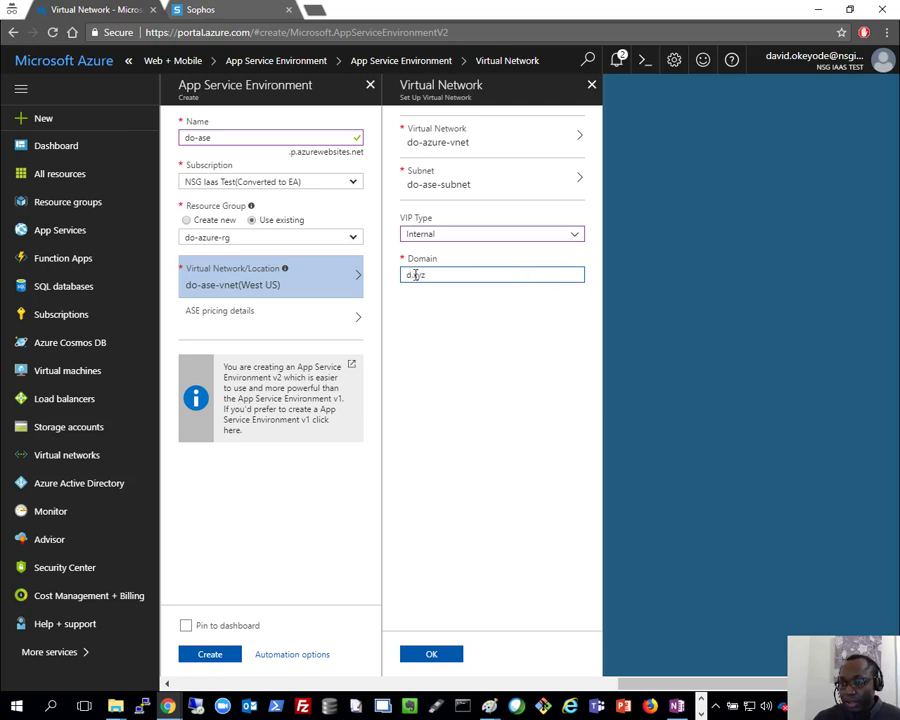
left_click_drag(411, 274, 405, 274)
type("doke")
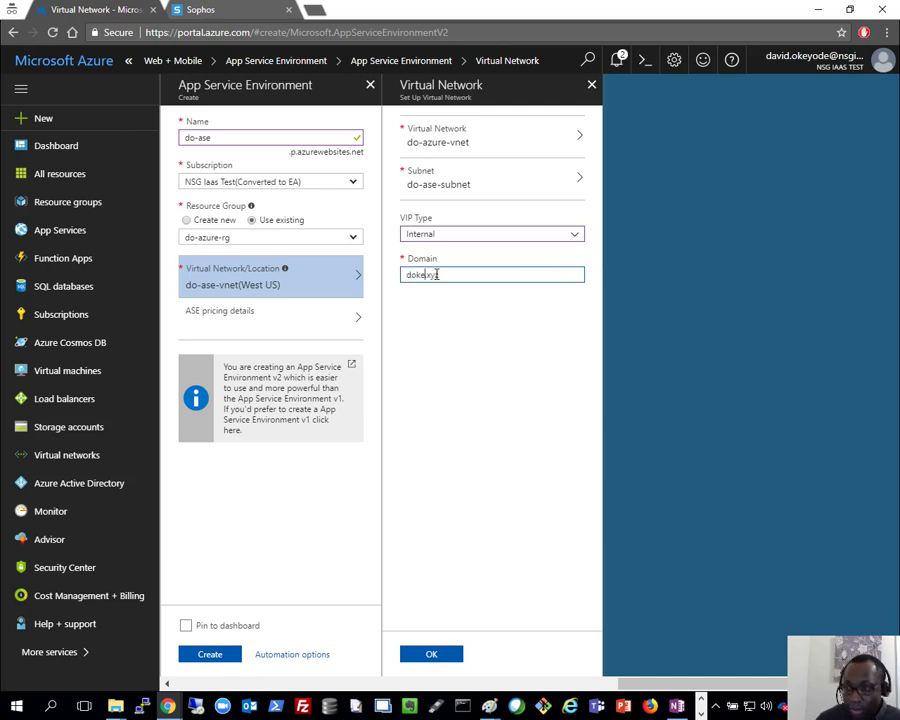
type("yode.xyz")
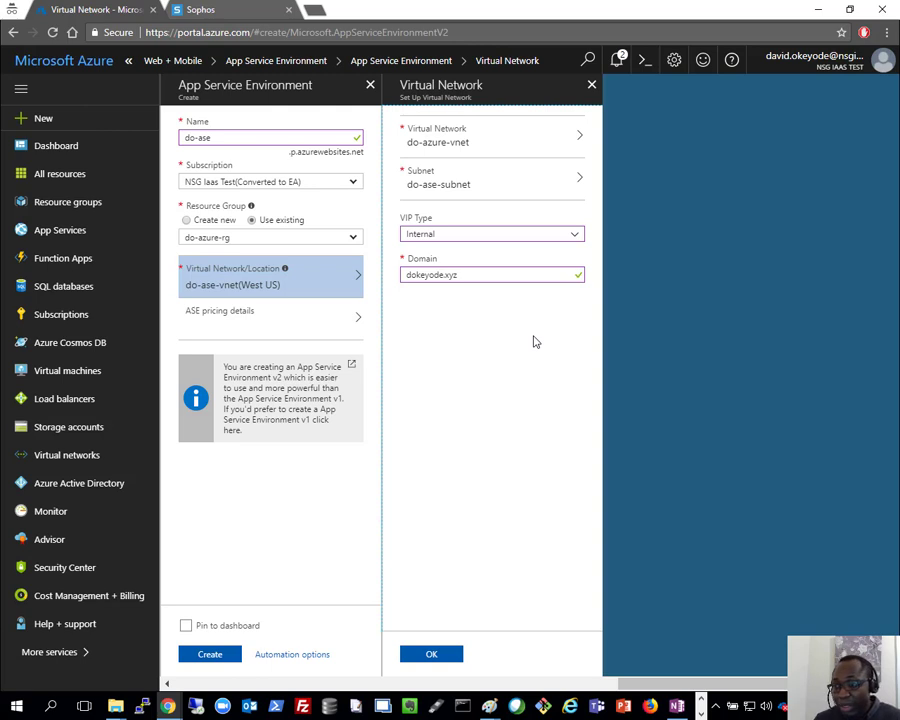
Step: Prefix the App Service Environment's domain with ase- and confirm the virtual network settings
left_click_drag(478, 275, 357, 281)
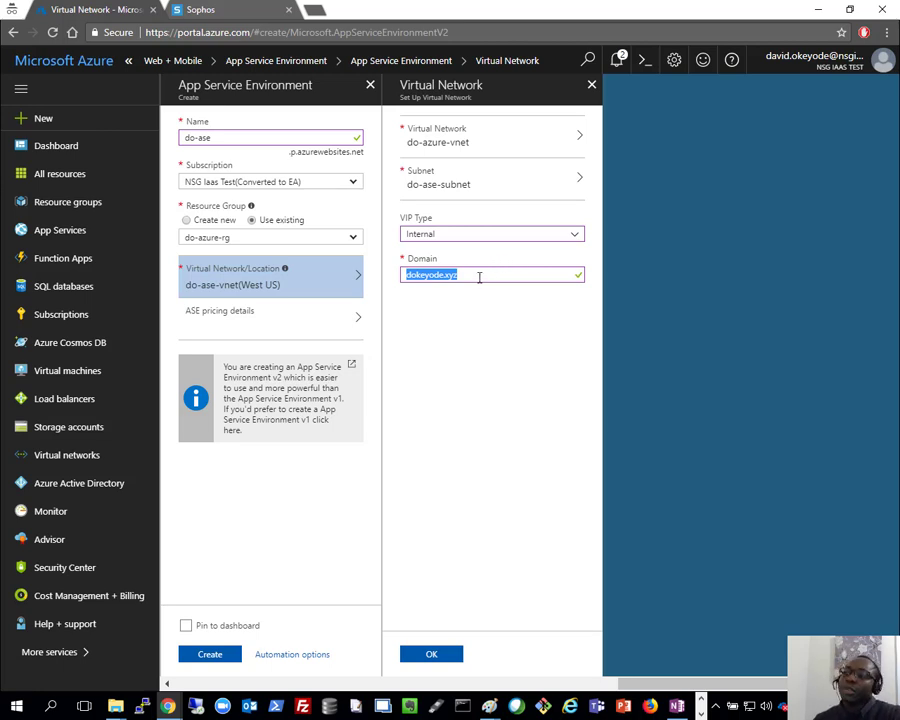
left_click(409, 272)
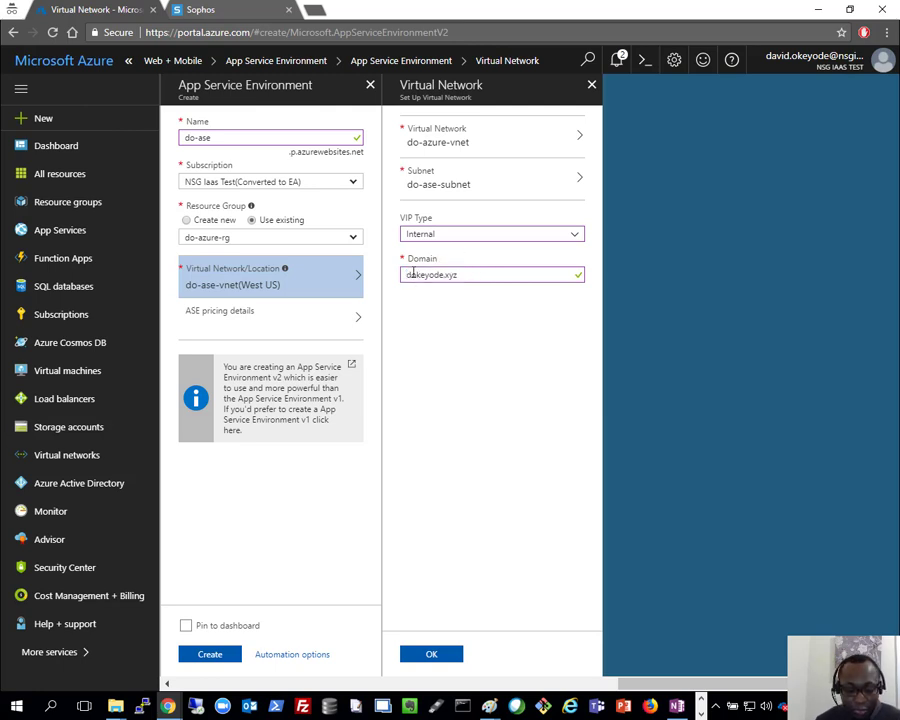
type("ase-")
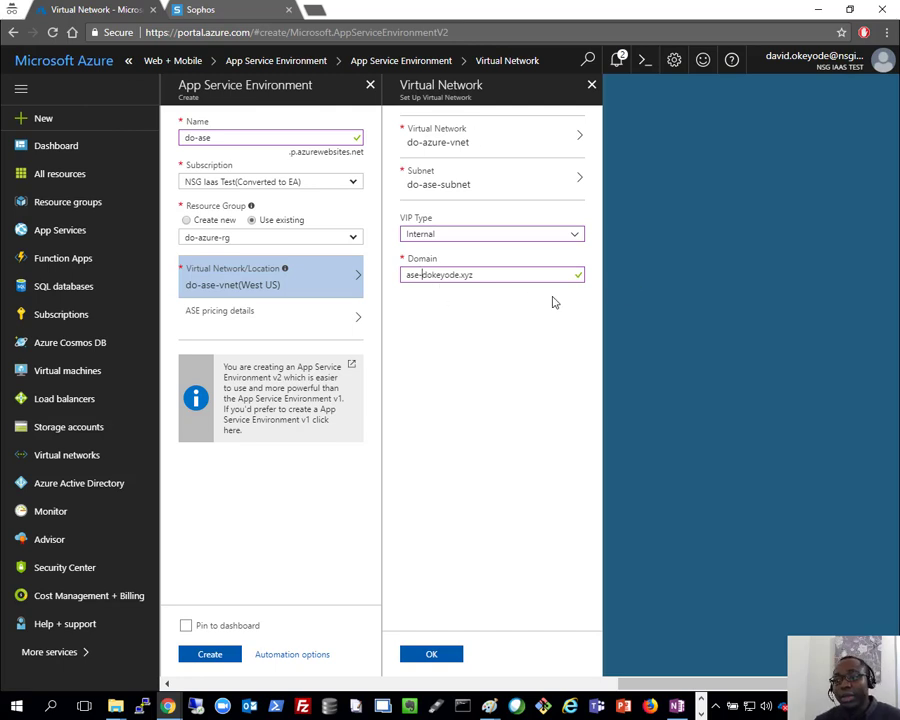
left_click(454, 653)
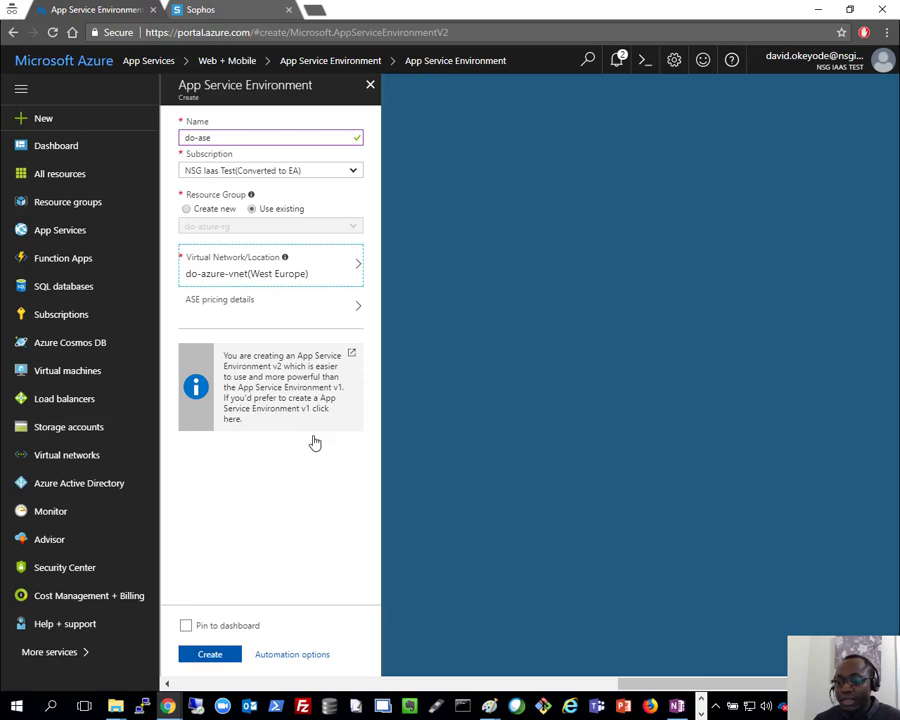
Step: Switch to the network diagram in Paint and draw a small rectangle beside the do-ase-subnet label, with the Select tool active
mouse_move(490, 703)
left_click(433, 640)
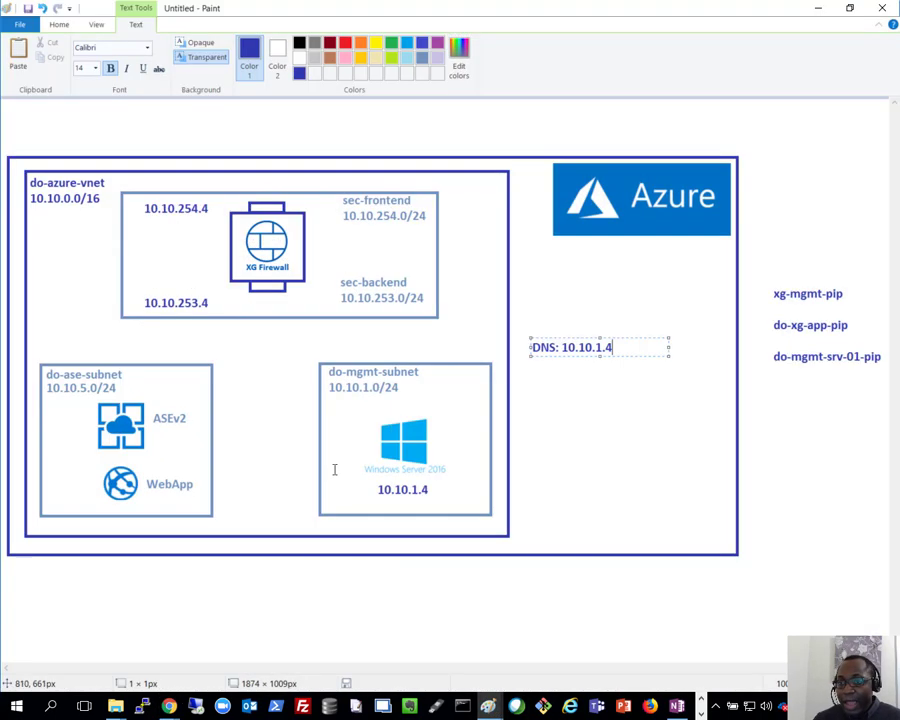
left_click(53, 25)
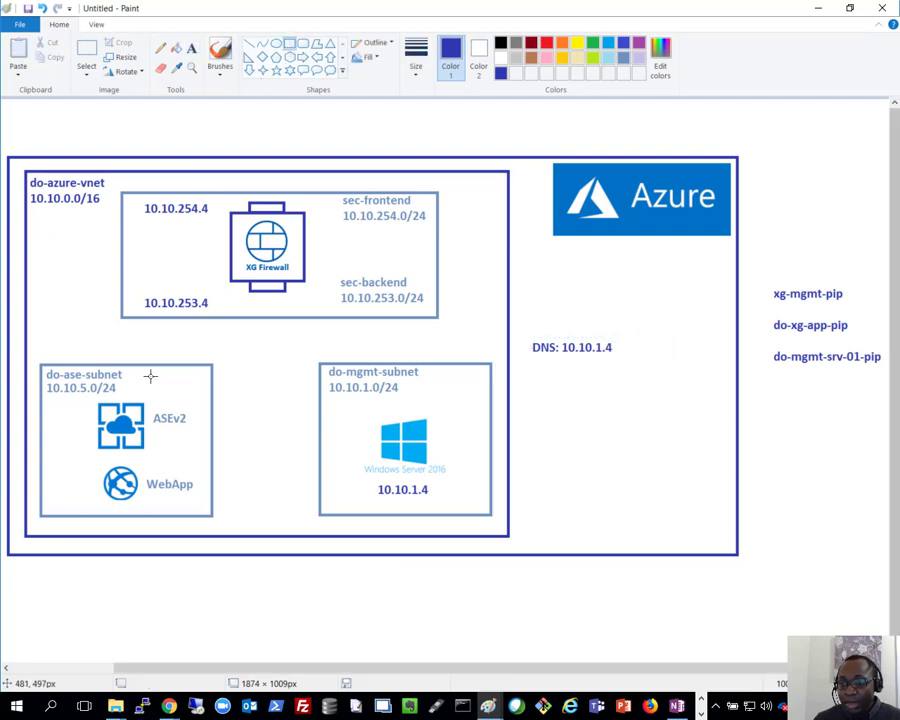
mouse_move(147, 370)
left_mouse_down()
mouse_move(174, 384)
mouse_move(163, 379)
mouse_move(170, 410)
mouse_move(150, 390)
mouse_move(170, 395)
mouse_move(131, 462)
mouse_move(80, 488)
mouse_move(196, 490)
mouse_move(137, 484)
mouse_move(128, 352)
mouse_move(161, 349)
mouse_move(165, 385)
mouse_move(103, 387)
mouse_move(68, 424)
mouse_move(63, 412)
mouse_move(66, 422)
mouse_move(157, 384)
left_mouse_up()
left_click(87, 55)
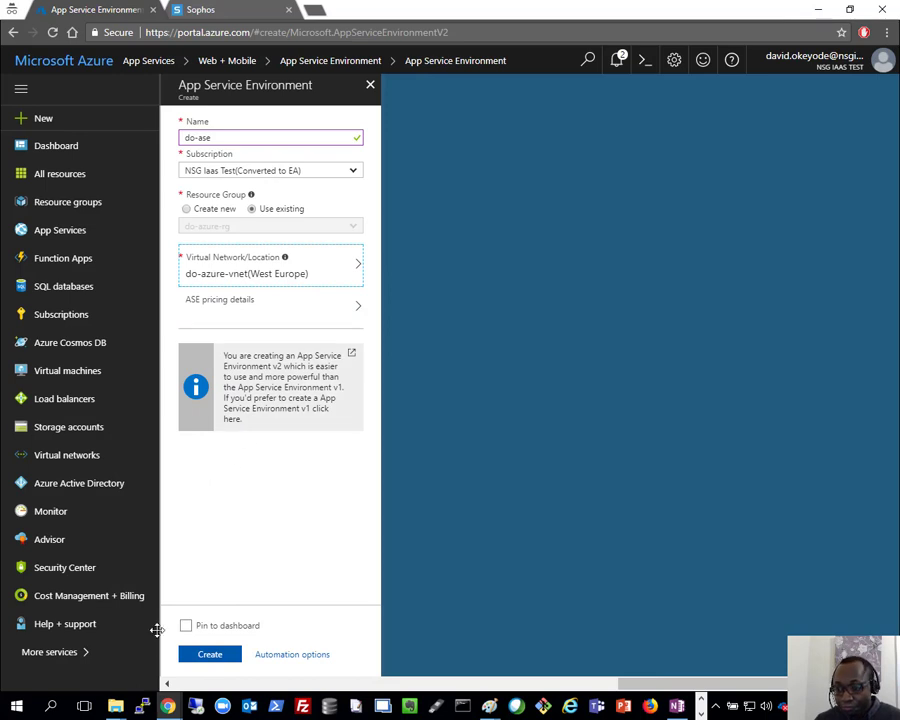
Step: In the Azure portal, create the do-ase App Service Environment and open its deployment details
left_click(222, 656)
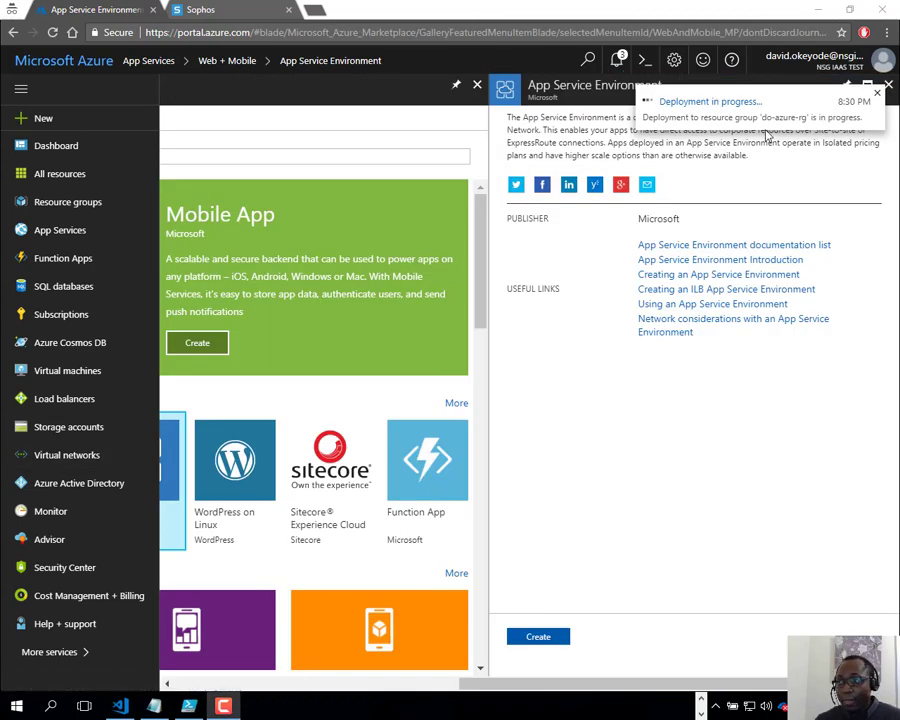
left_click(716, 102)
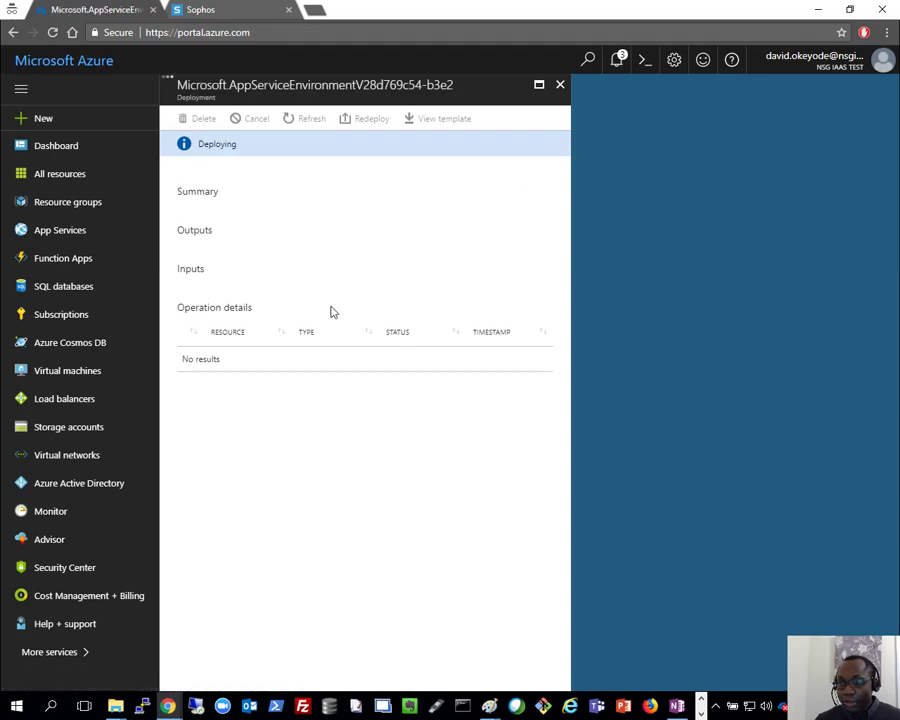
scroll(360, 300, "down", 3)
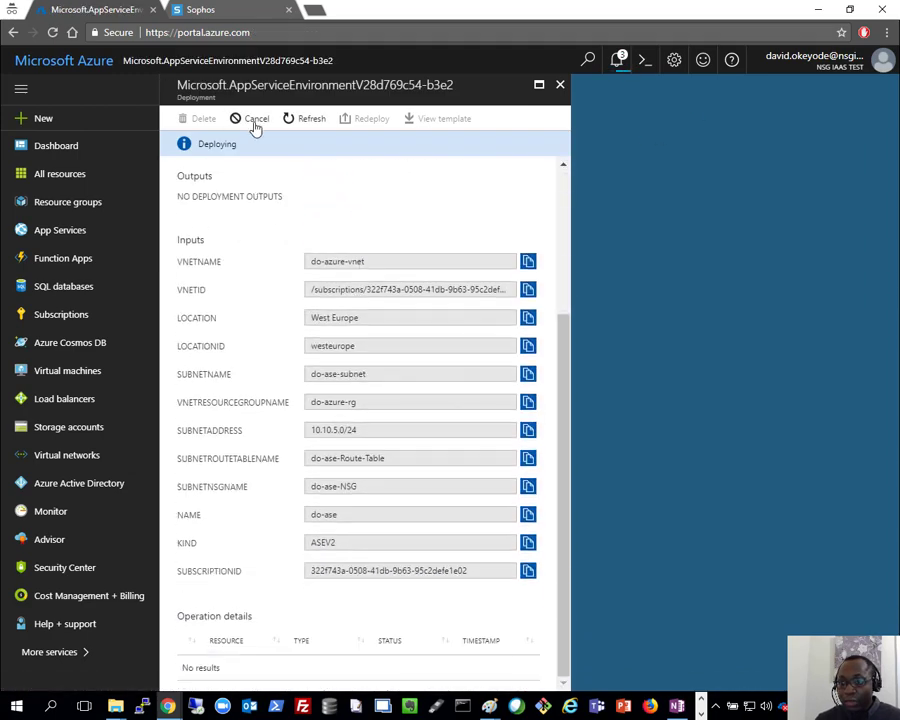
Step: Refresh the deployment's operation details and widen the Type column to examine the resources being created
left_click(310, 118)
scroll(343, 322, "down", 1)
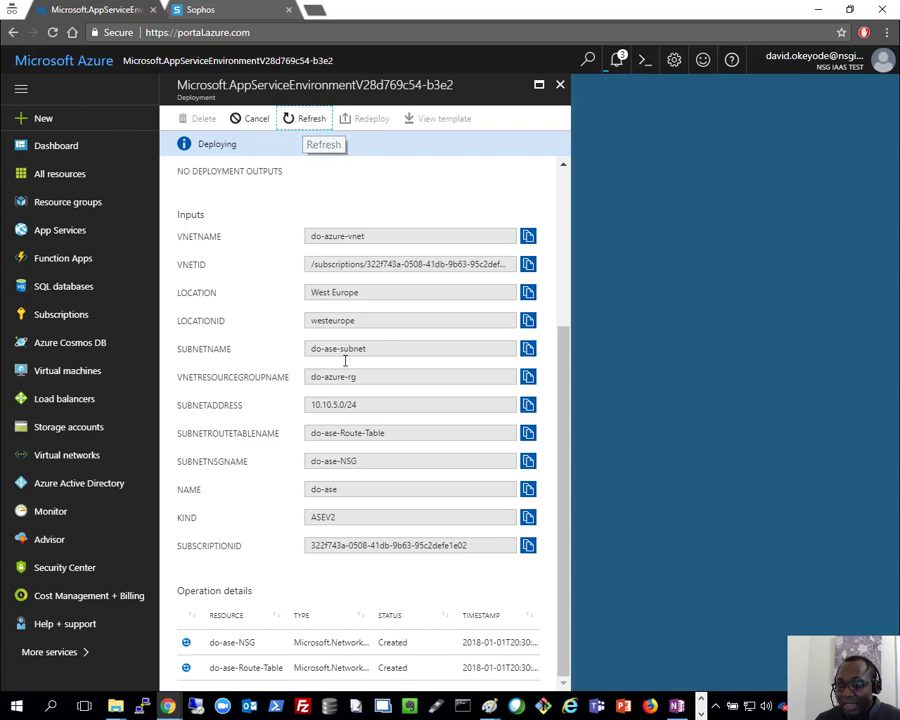
left_click_drag(368, 623, 384, 630)
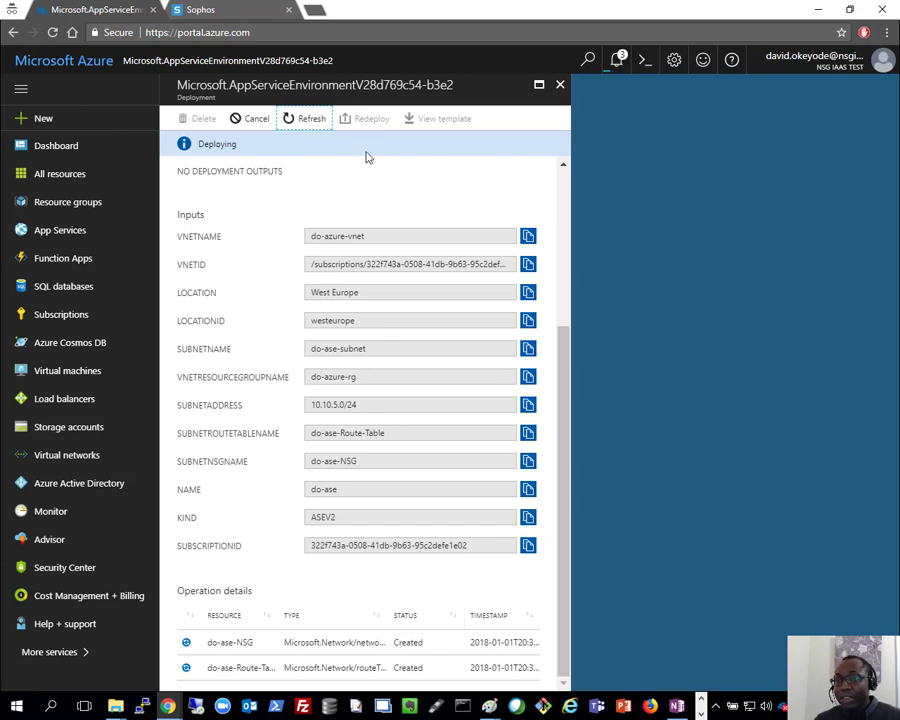
left_click(306, 119)
scroll(336, 436, "down", 1)
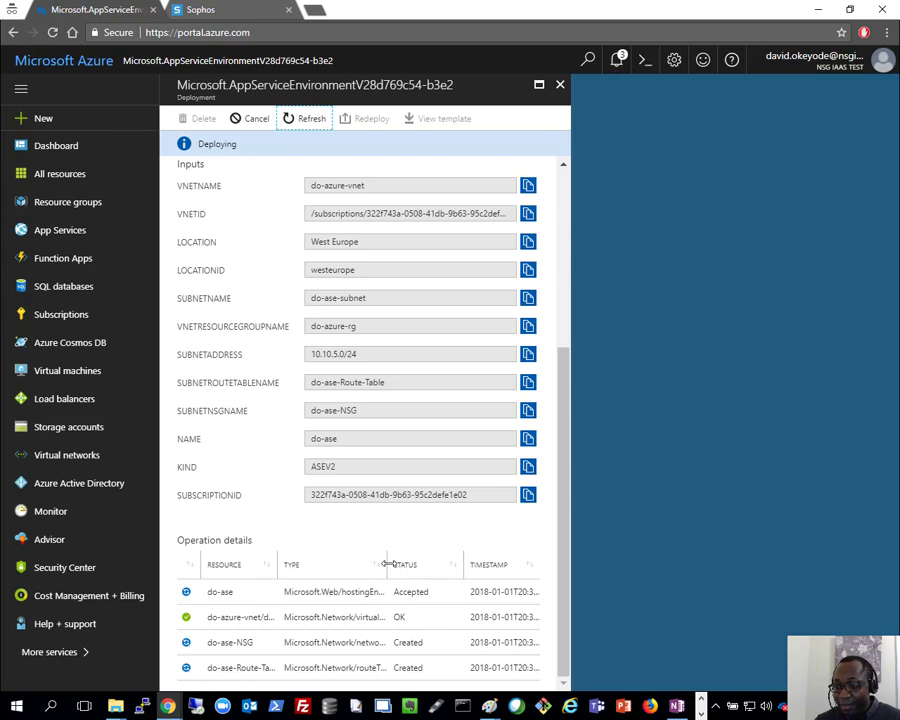
left_click_drag(388, 564, 421, 564)
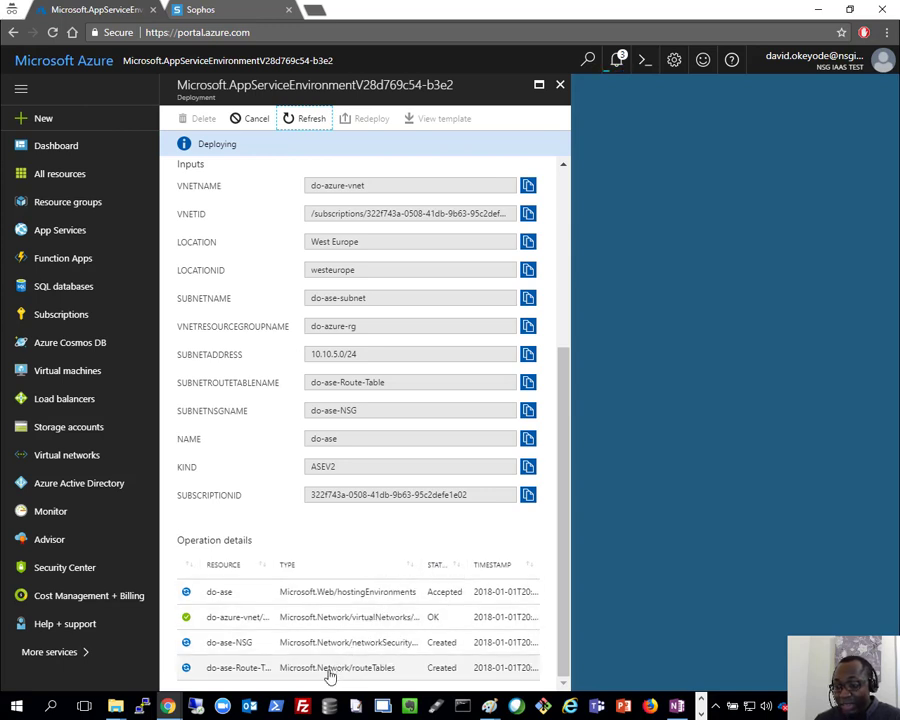
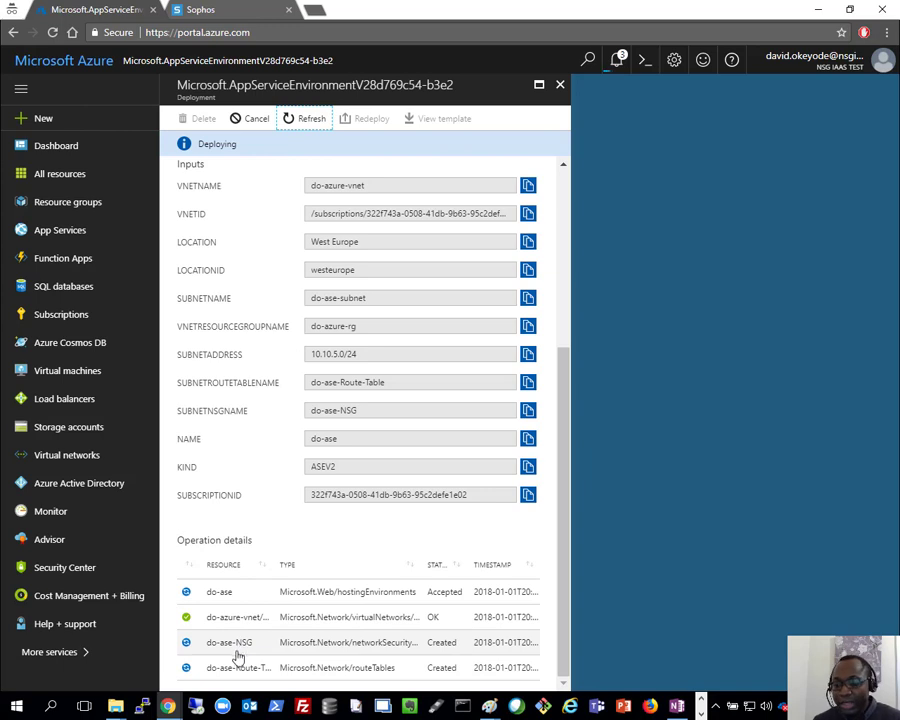
Step: Refresh the App Service Environment deployment status and close the notifications
left_click(304, 128)
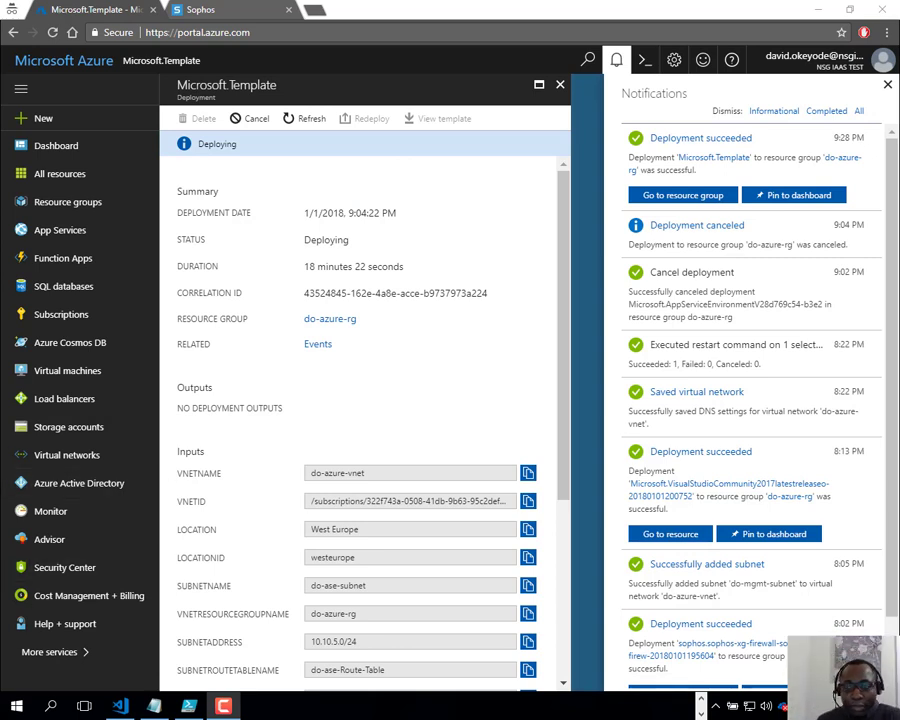
left_click(306, 128)
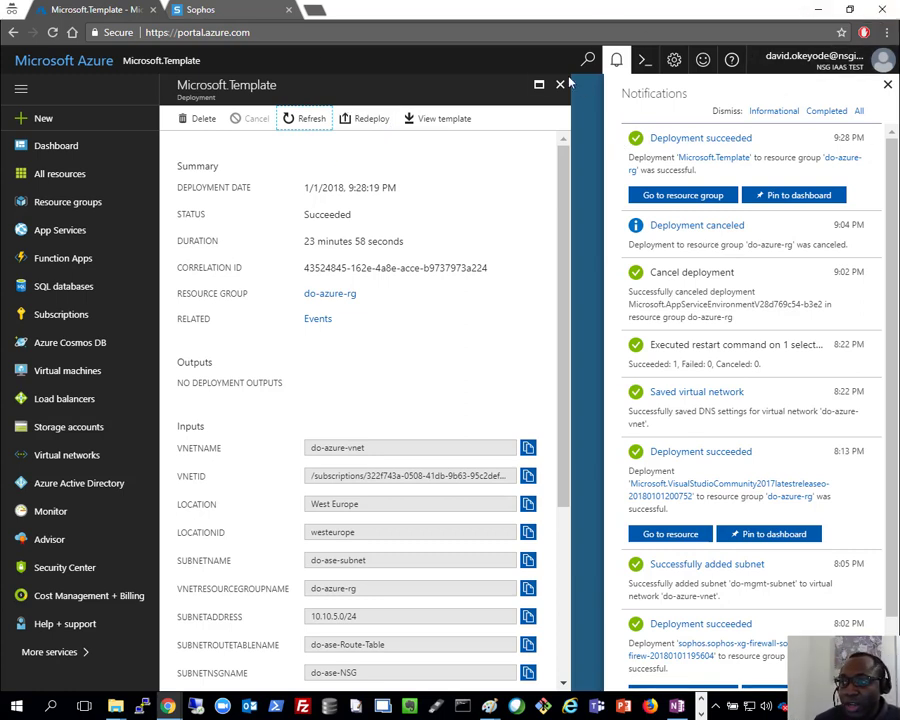
left_click(616, 60)
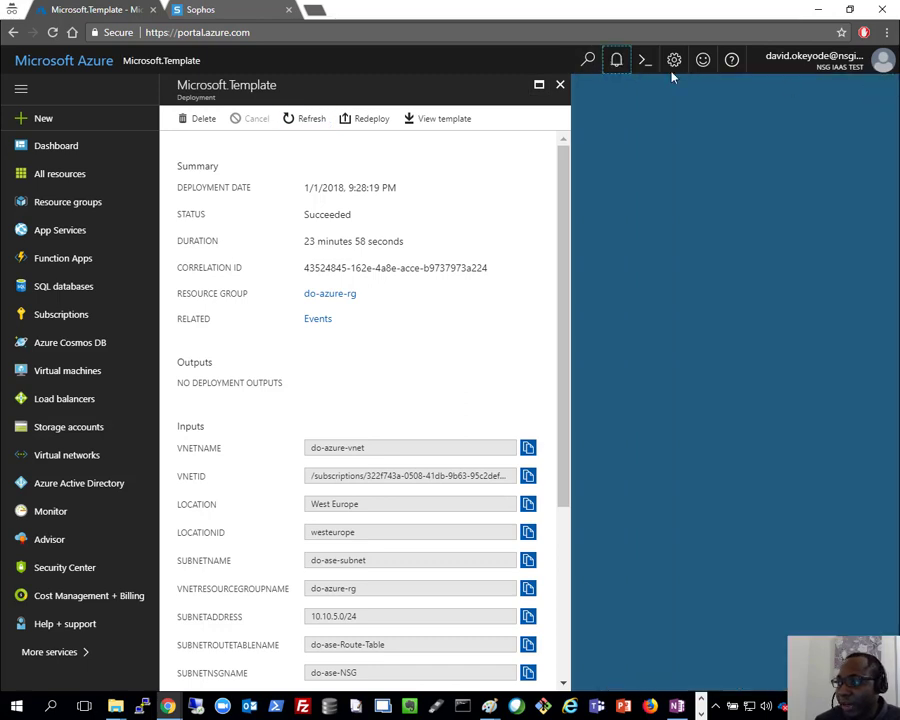
Step: Search the portal for App Service Environments and open the do-ase environment
left_click(592, 61)
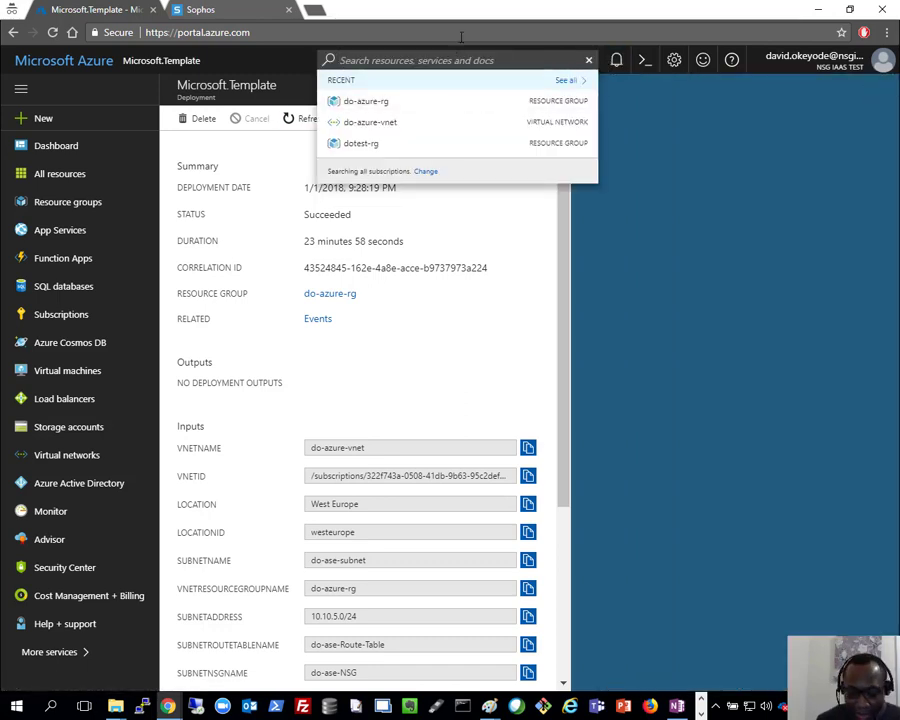
type("app serv")
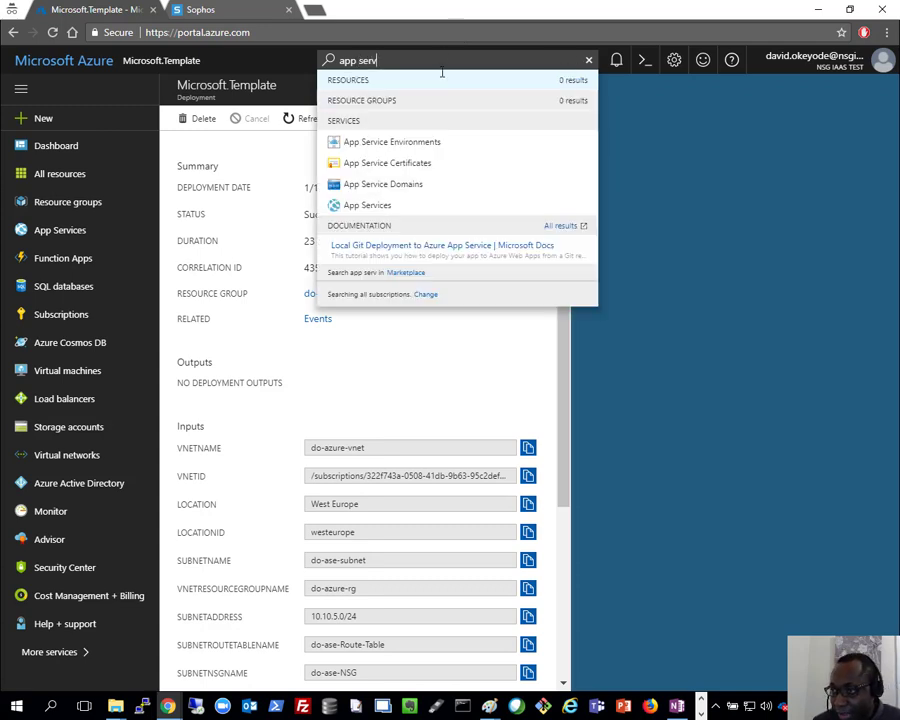
left_click(360, 141)
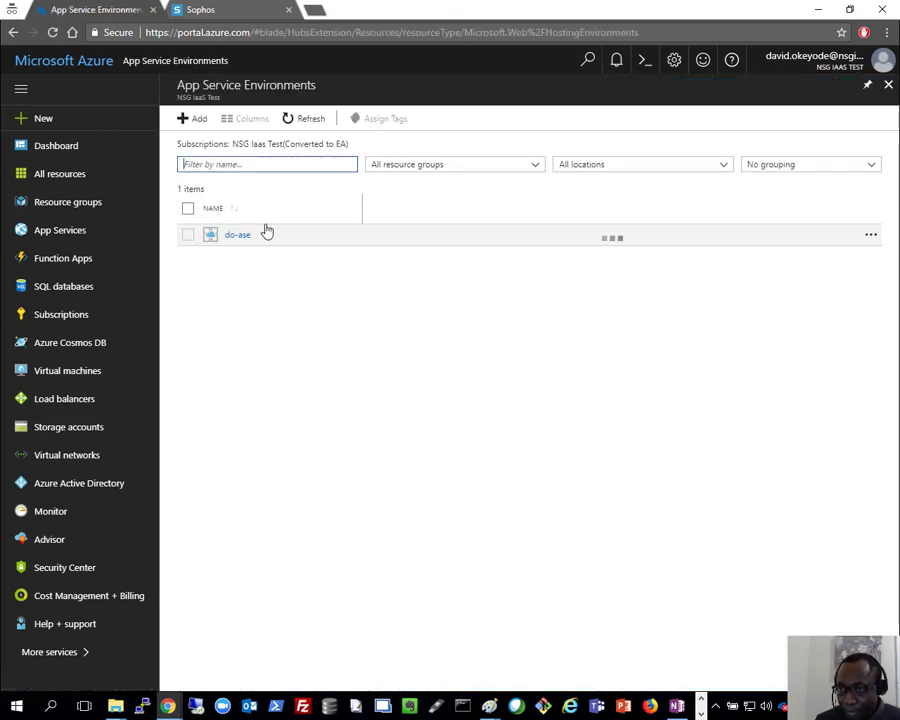
left_click(246, 236)
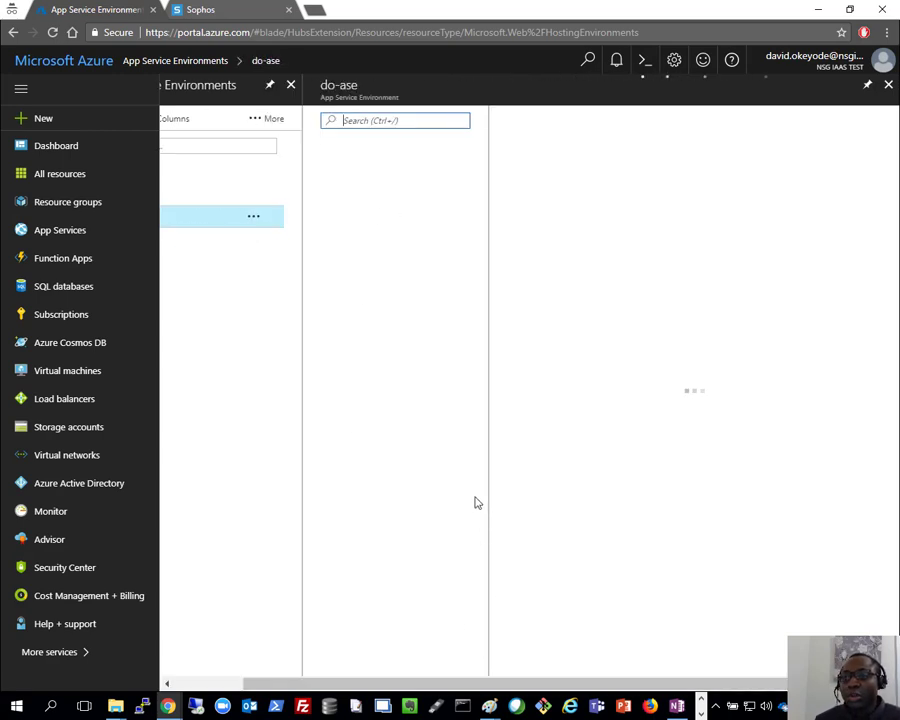
Step: Switch to the Paint network diagram and move the small rectangle from do-ase-subnet to below do-mgmt-srv-01-pip, outside the Azure boundary
mouse_move(490, 710)
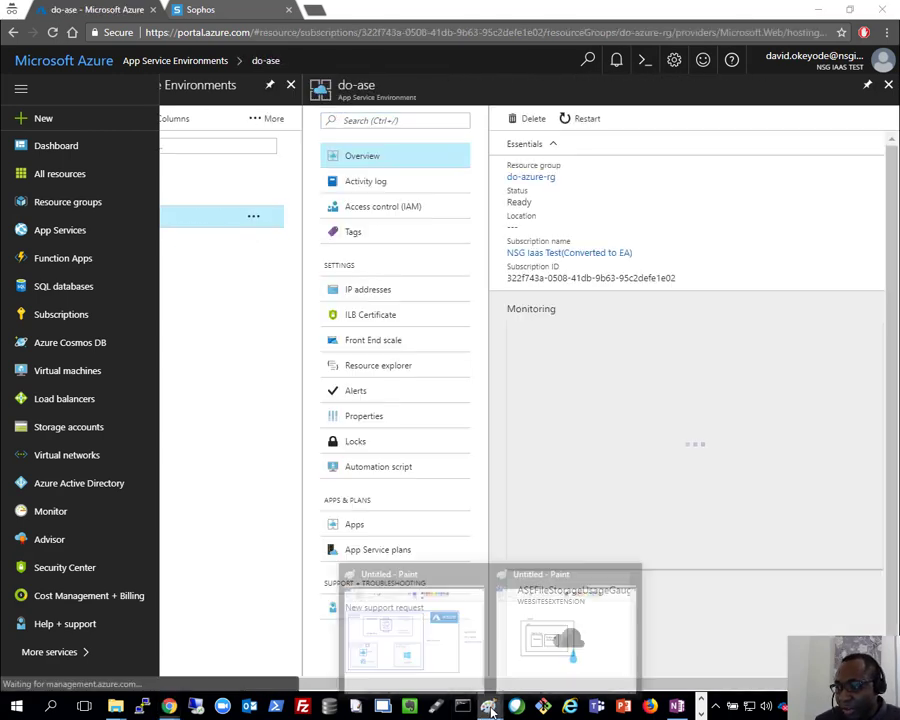
left_click(412, 640)
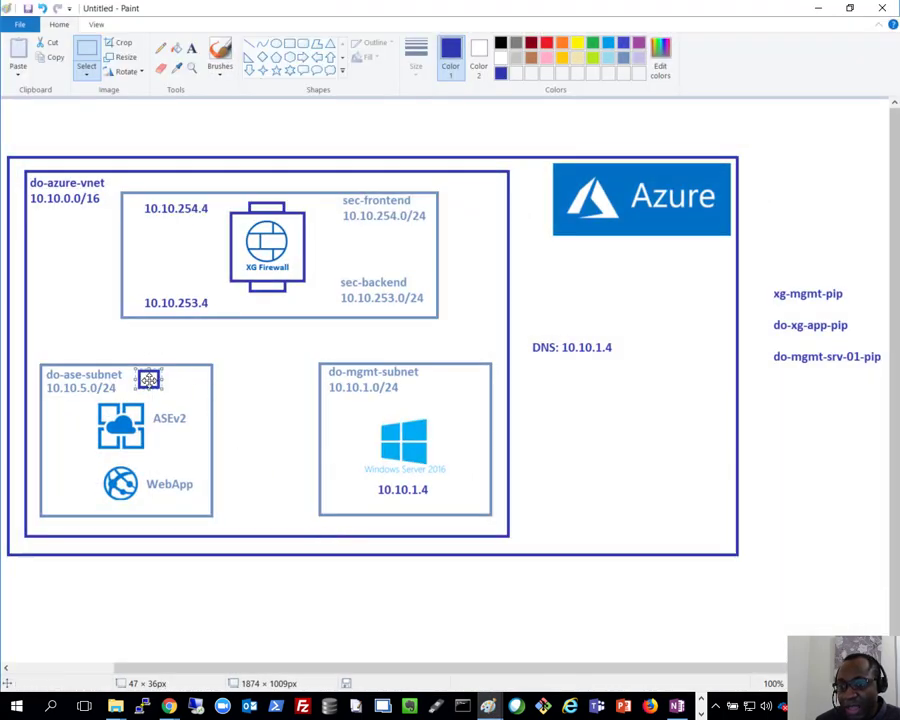
left_click_drag(148, 379, 815, 456)
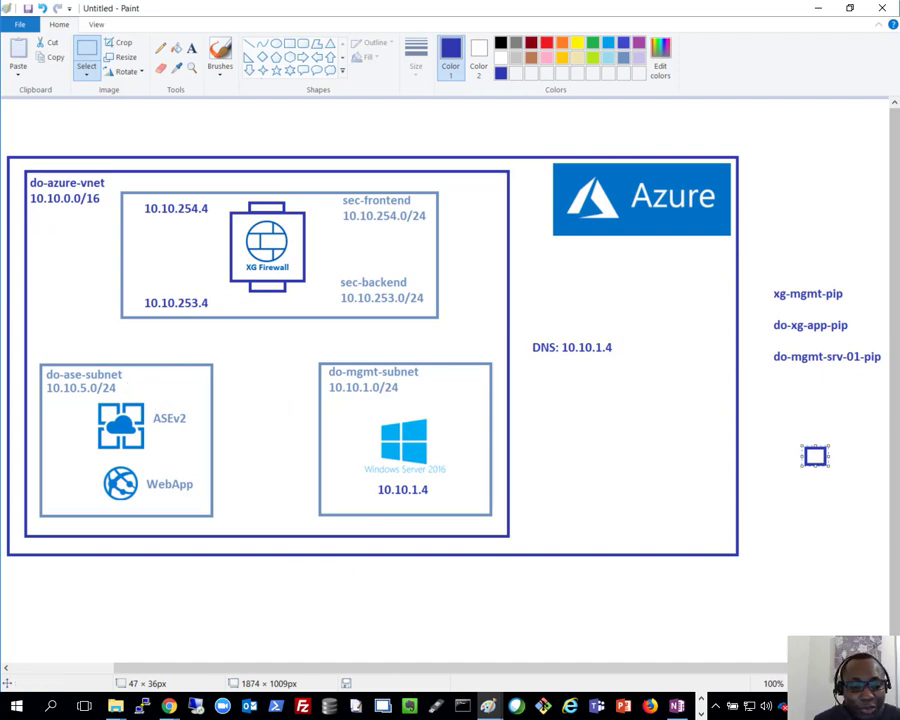
Step: Bring the blank Paint drawing onto this screen and draw a black rectangle about 970 × 605 px
key("alt+Tab")
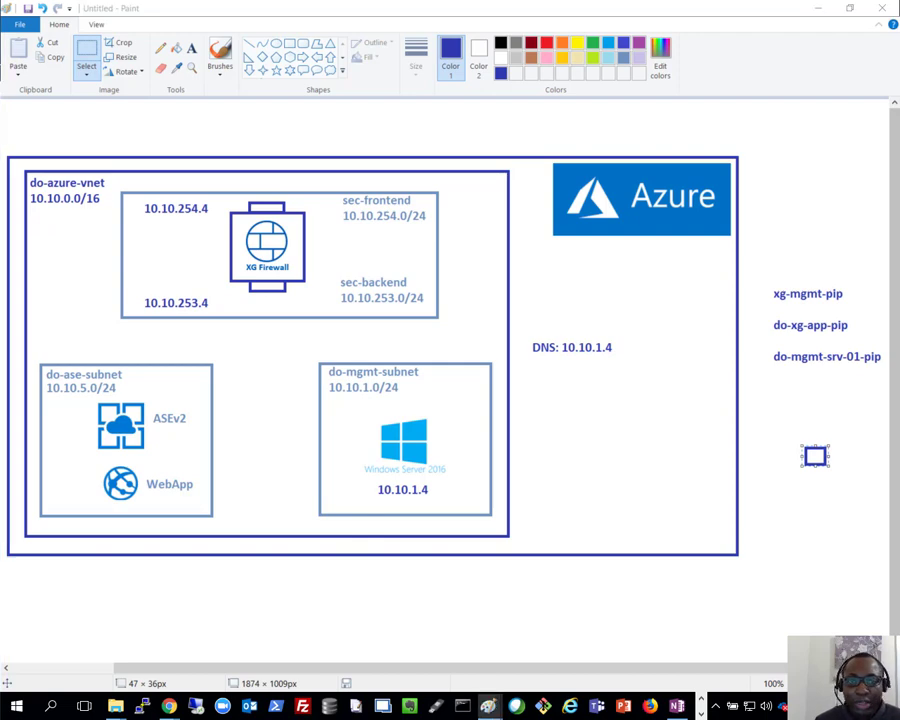
key("super+shift+Right")
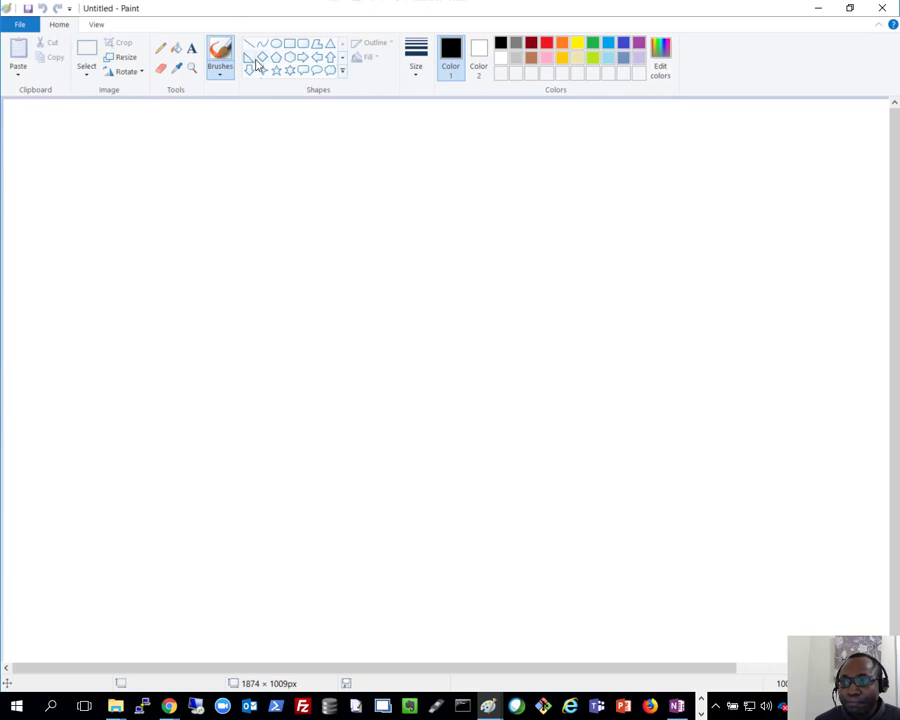
left_click(295, 45)
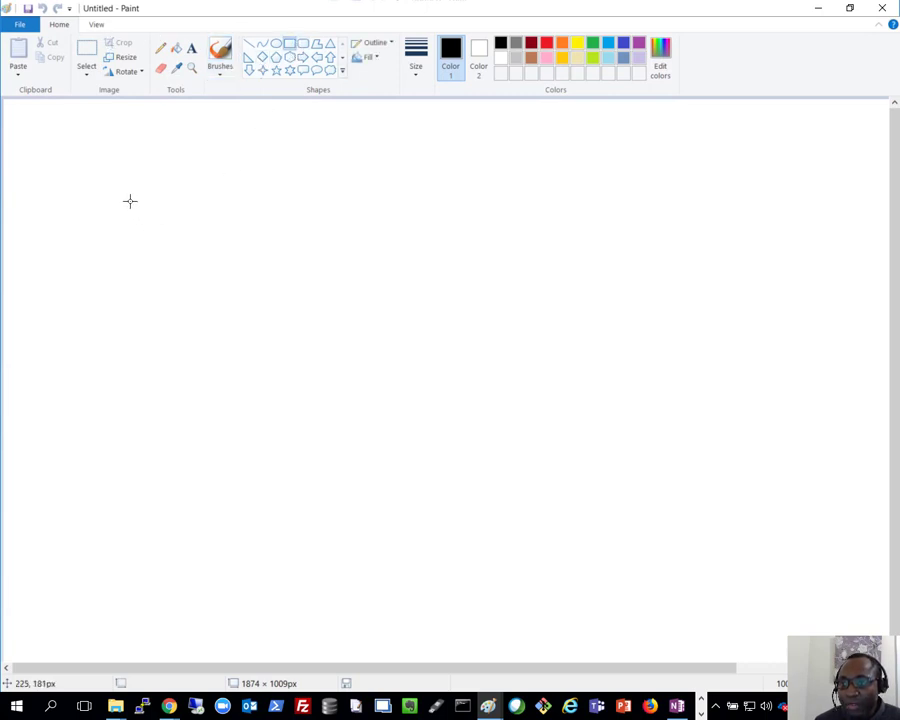
left_click_drag(144, 174, 689, 512)
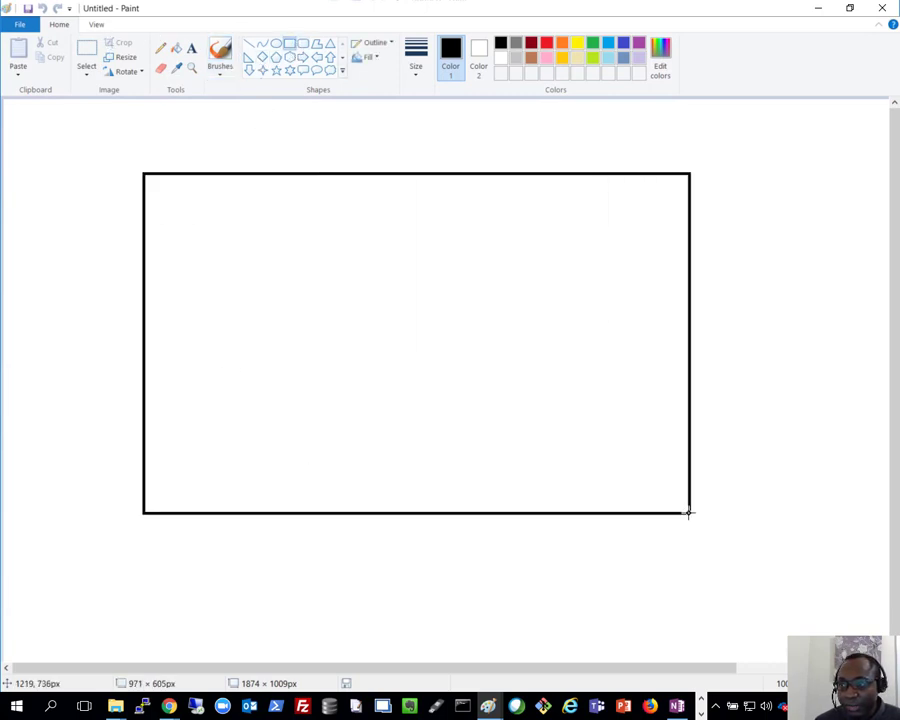
Step: Add the text label vNet just above the large rectangle's upper edge
left_click(190, 52)
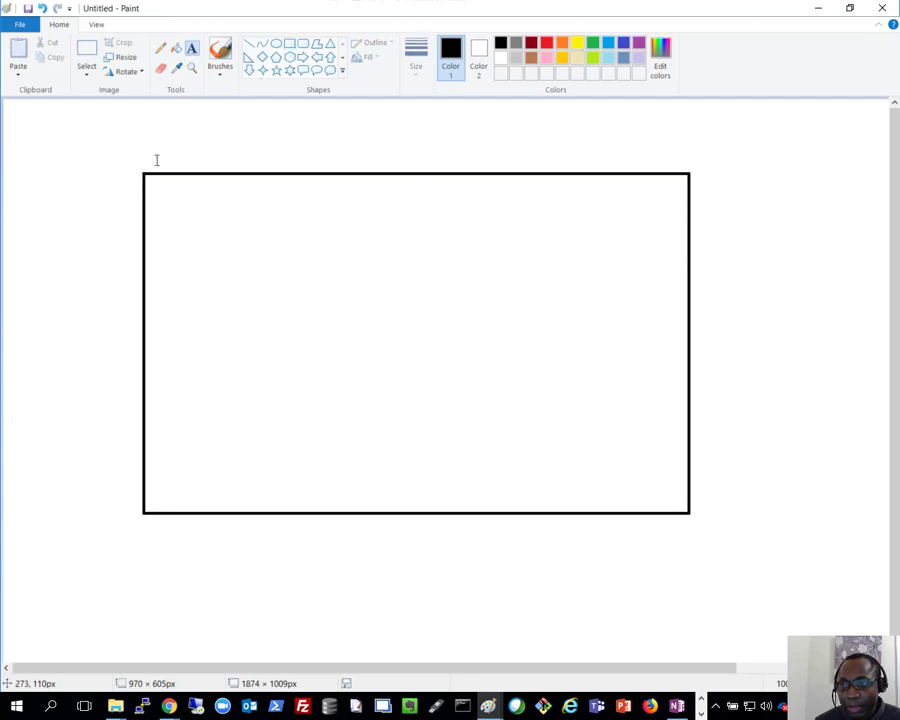
left_click(153, 160)
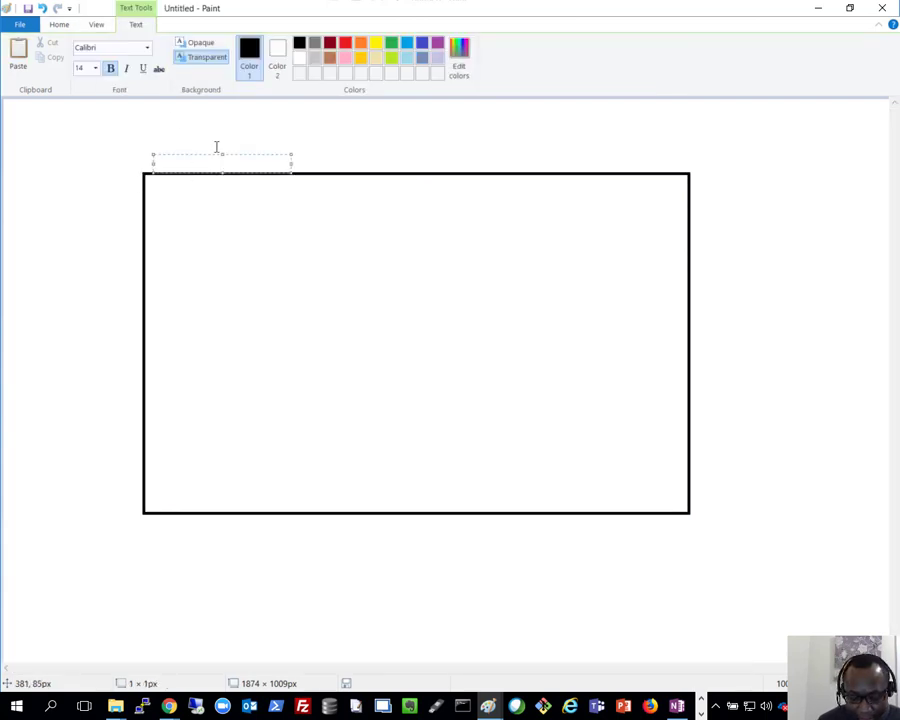
type("vNet")
left_click(190, 128)
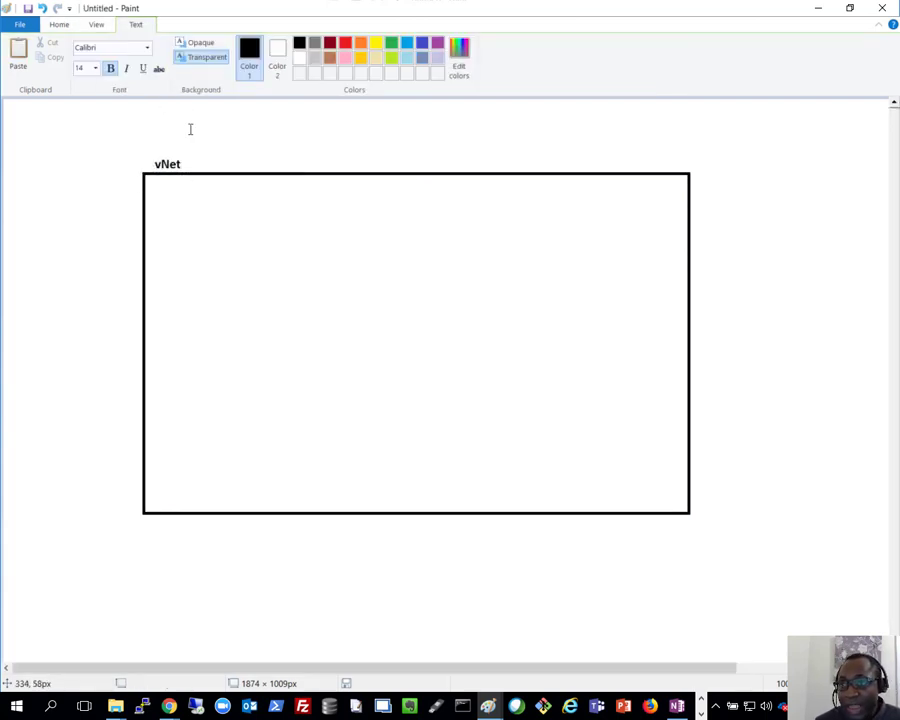
Step: Activate the Rectangle tool for drawing inside the vNet box
left_click(289, 43)
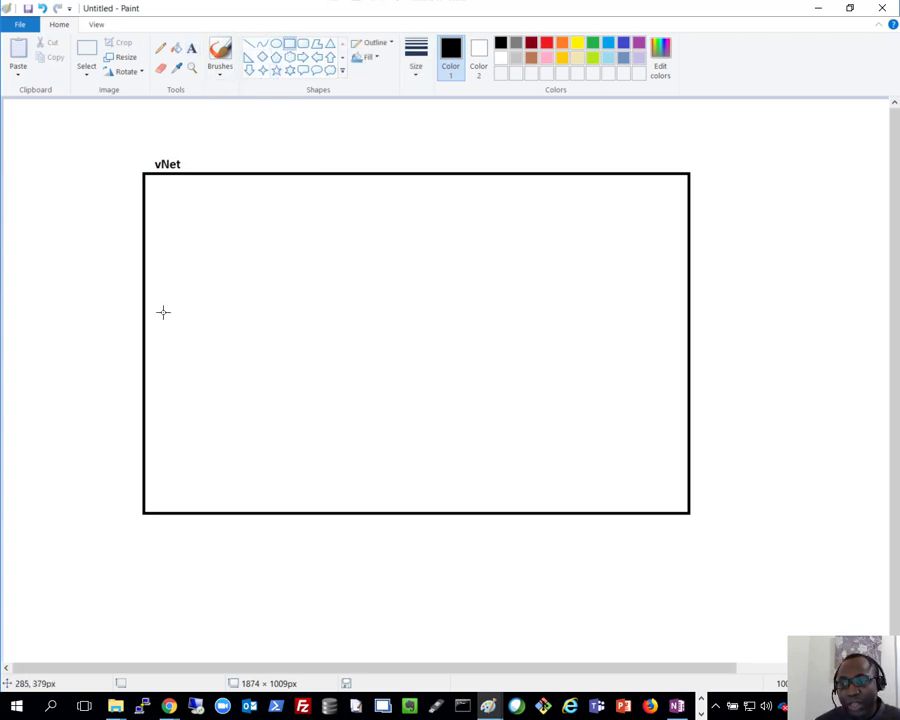
Step: Draw a rectangle about 435 × 347 px in the lower-left part of the vNet box and label it "ASE Subnet" above
left_click_drag(159, 304, 405, 494)
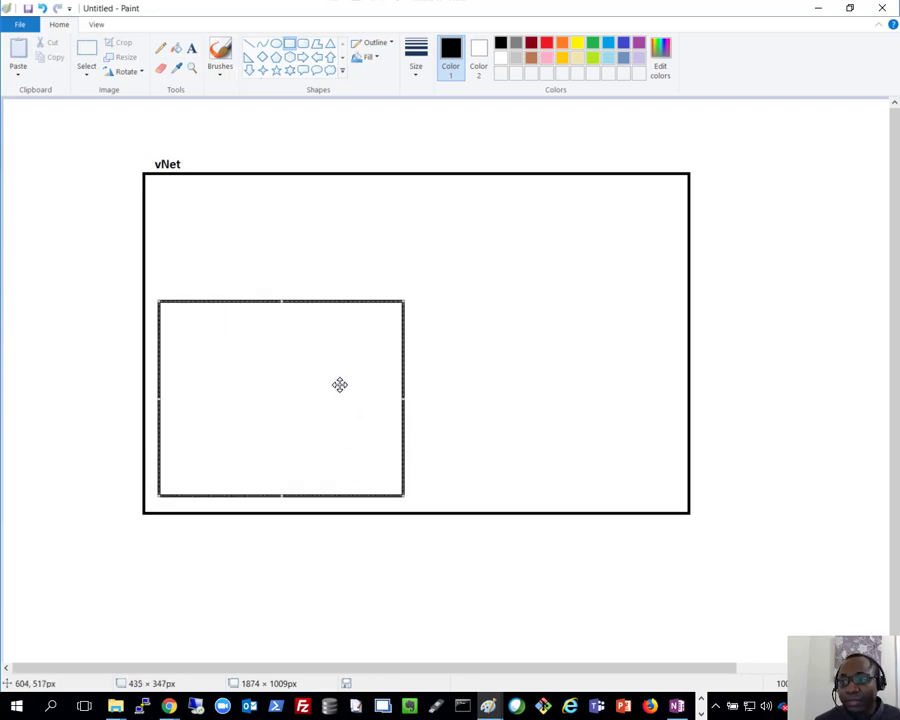
left_click(192, 48)
left_click(163, 284)
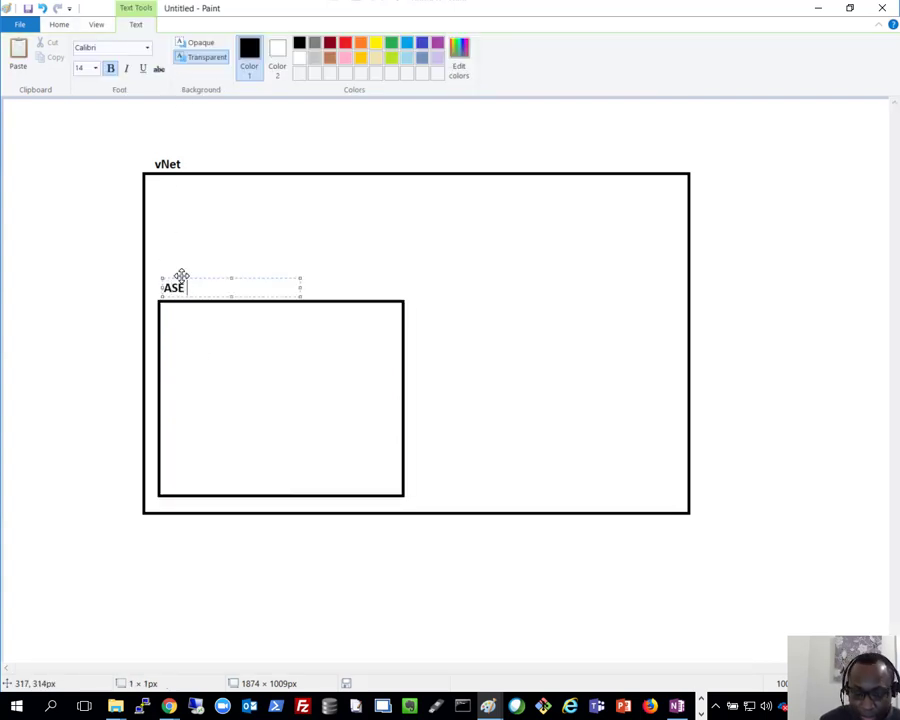
type("ASE Subnet")
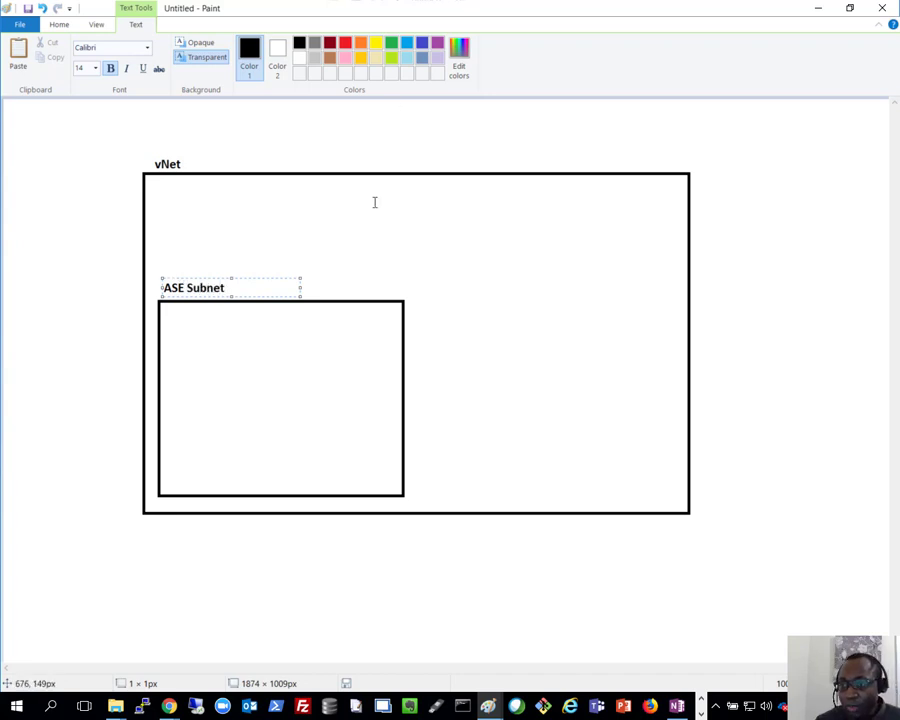
left_click(416, 281)
Step: Draw a rectangle about 345 × 244 px inside the ASE Subnet box and label it "ASE" above its upper edge
left_click(289, 43)
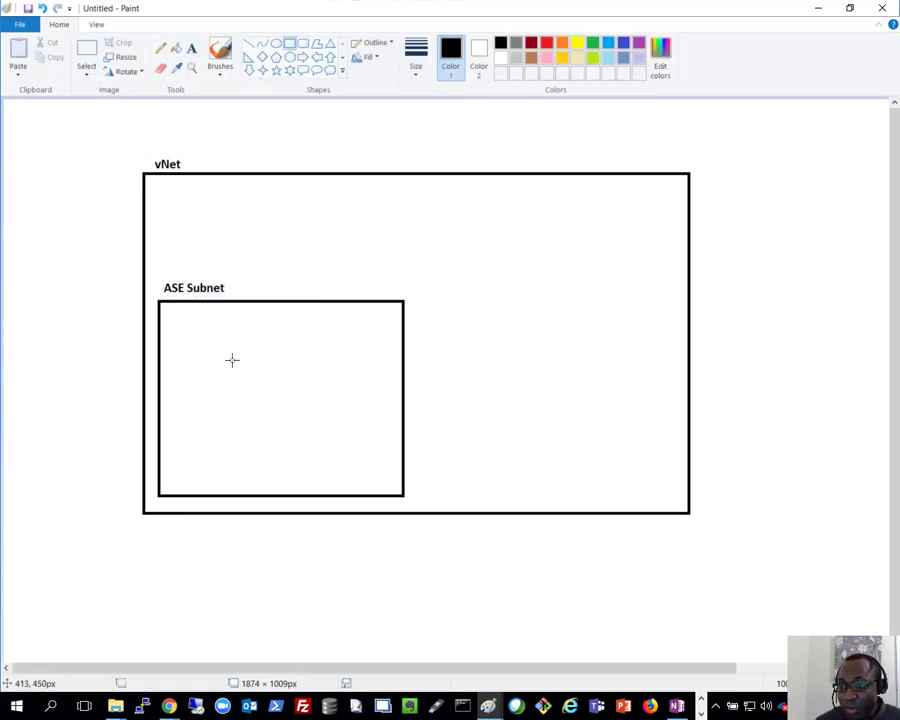
left_click_drag(183, 331, 376, 466)
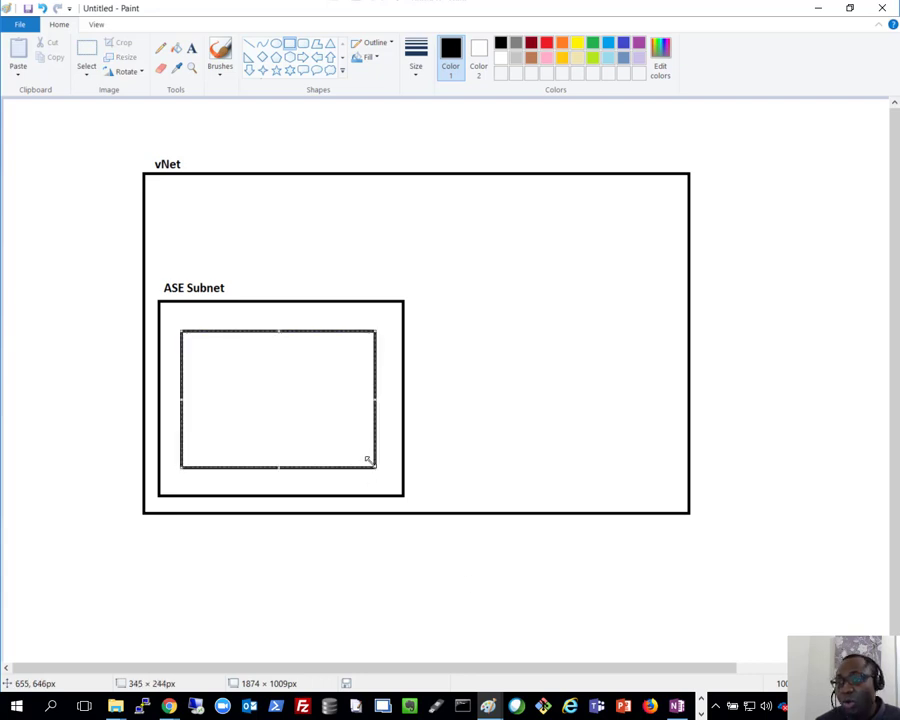
left_click(192, 49)
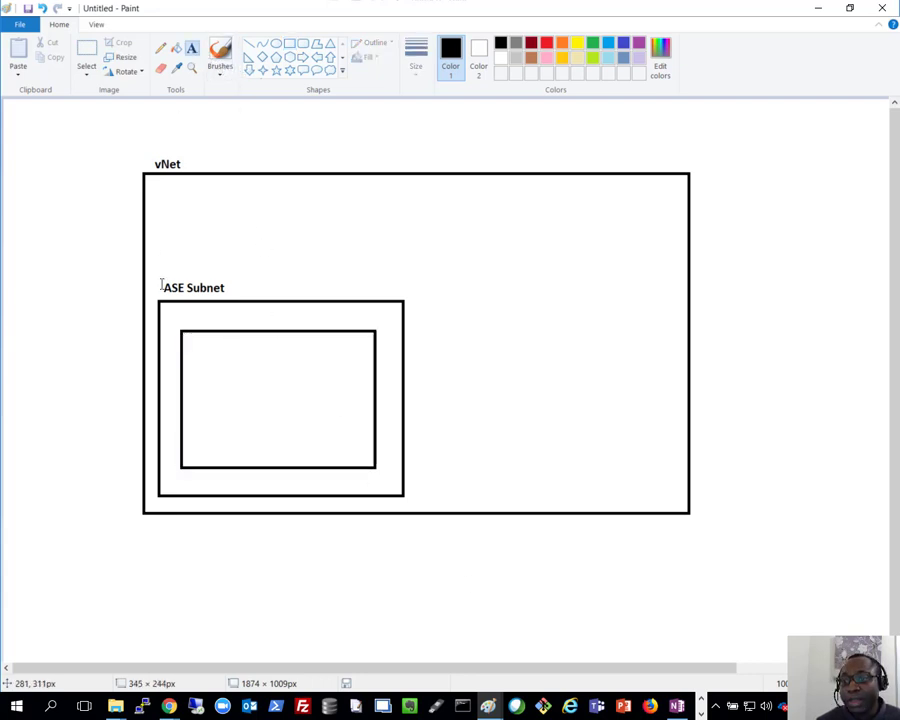
left_click(185, 312)
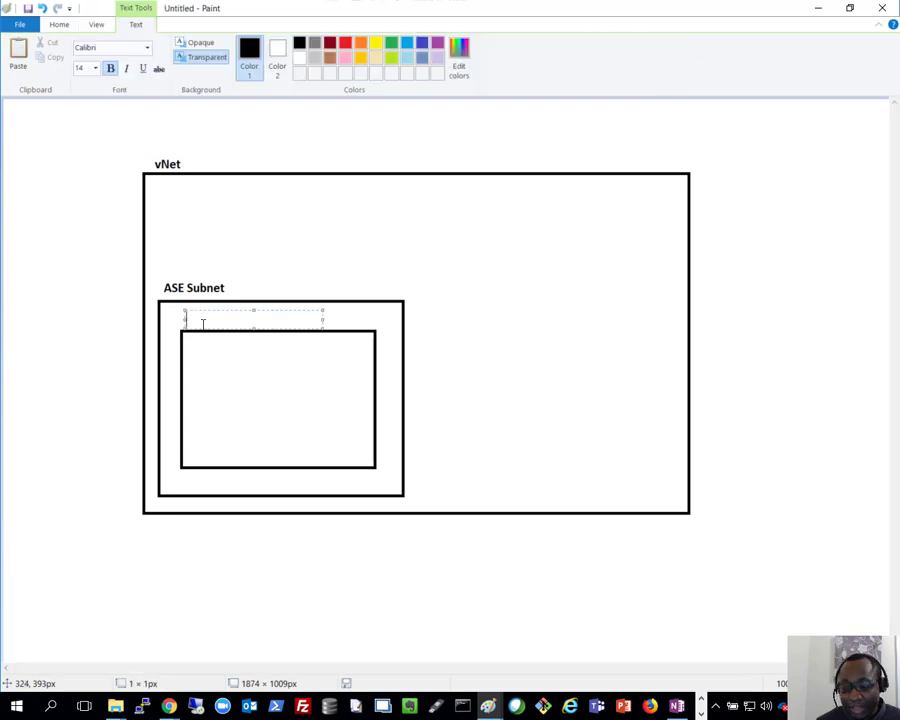
left_click(251, 304)
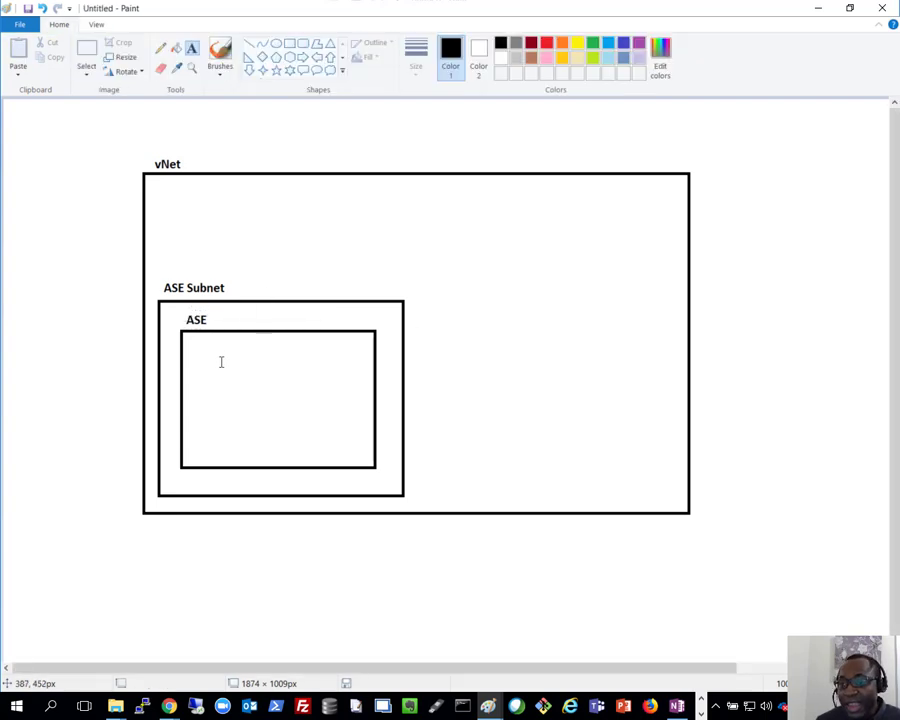
Step: Draw a rectangle about 290 × 111 px in the lower part of the ASE box and write "App Service Plan" inside it
left_click(290, 44)
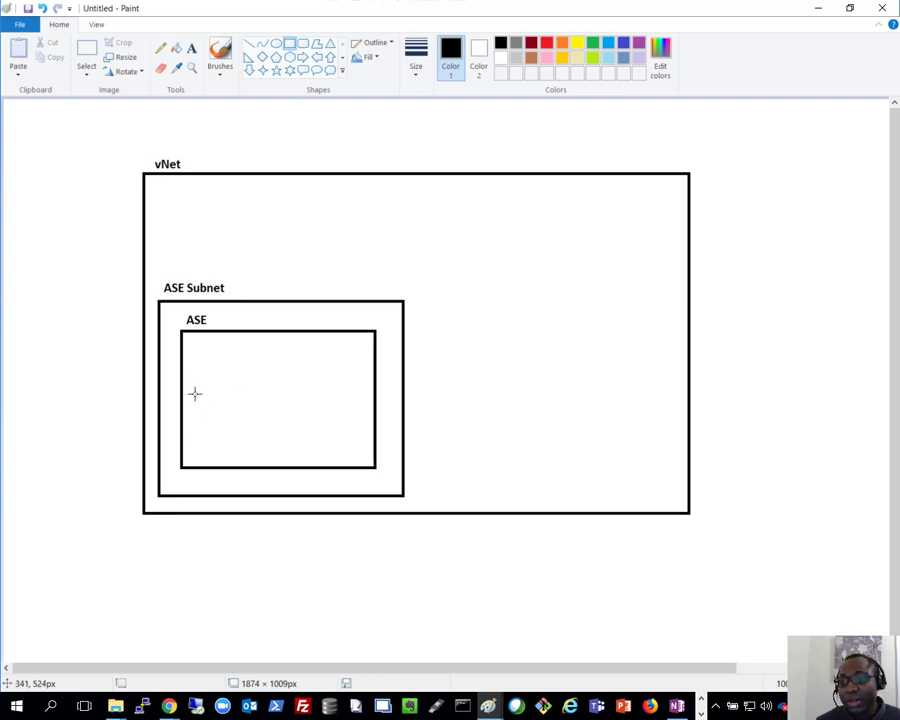
mouse_move(195, 392)
left_mouse_down()
mouse_move(310, 450)
mouse_move(358, 455)
left_mouse_up()
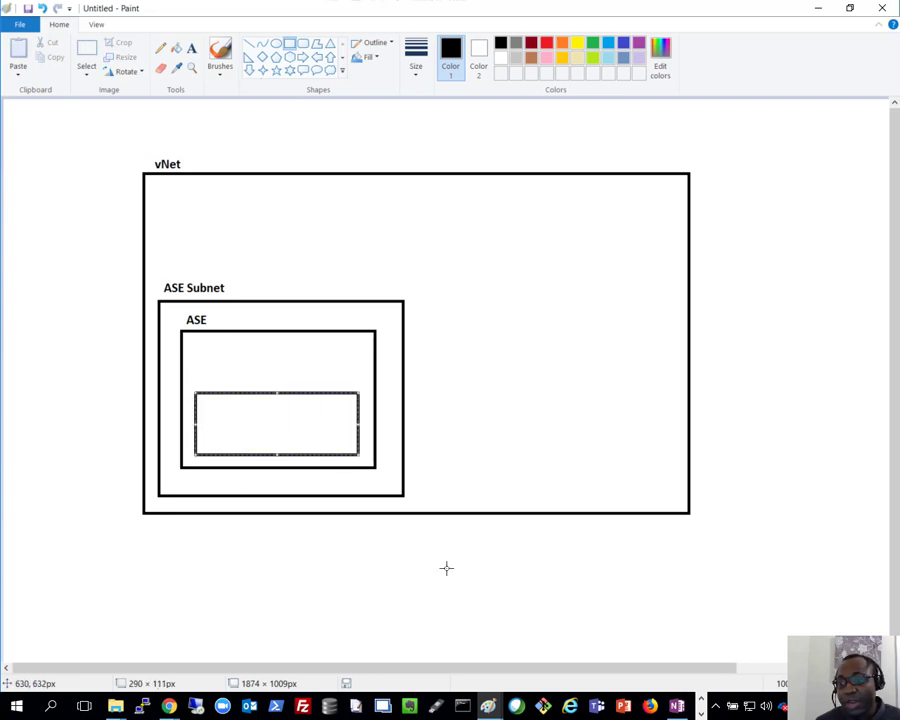
left_click(192, 48)
left_click(200, 398)
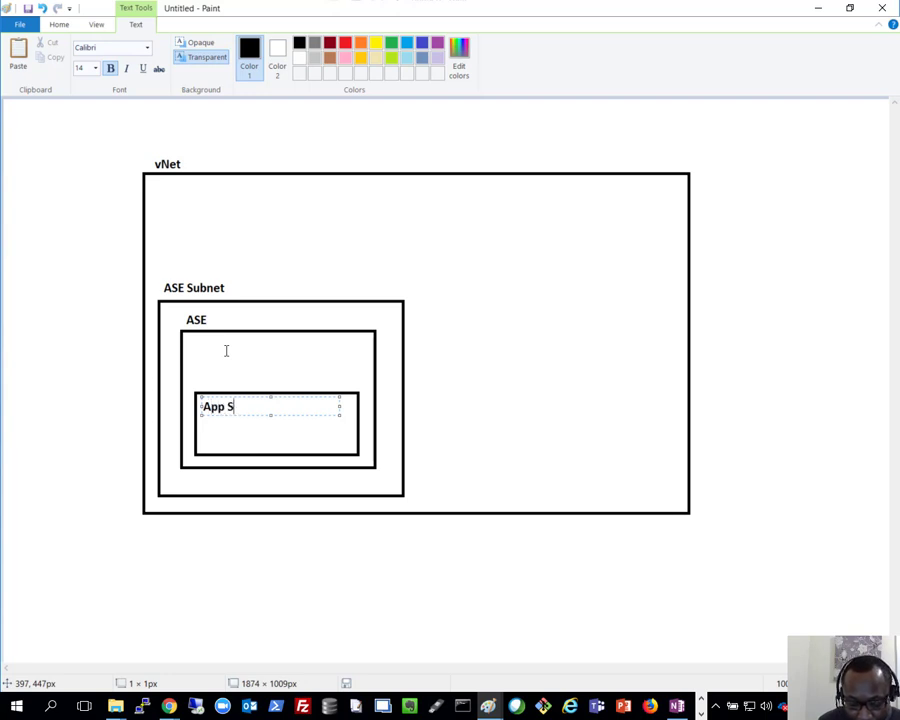
type("lan")
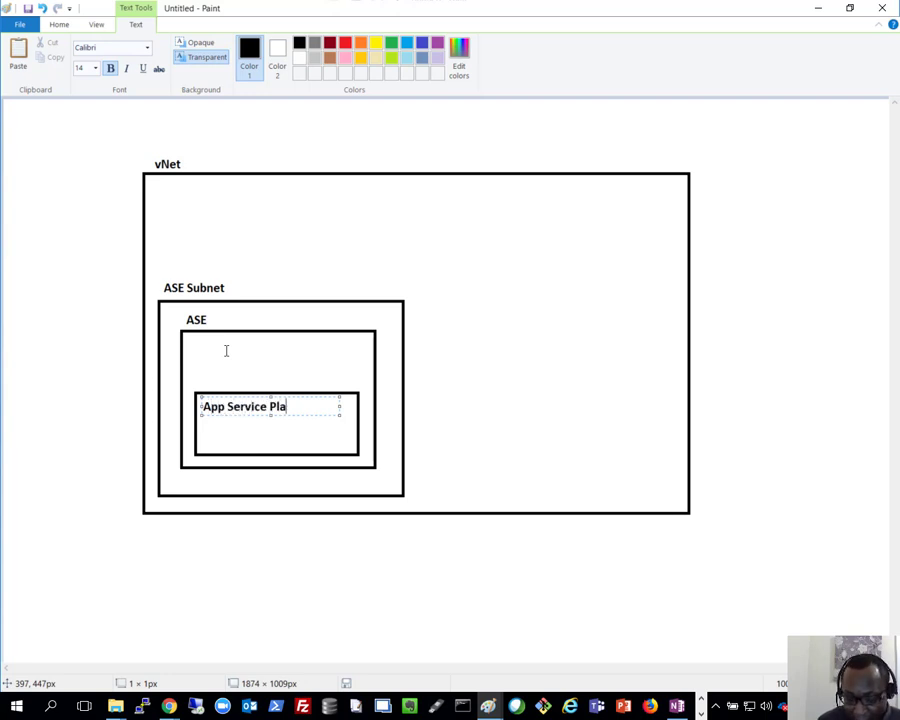
key("Return")
key("Return")
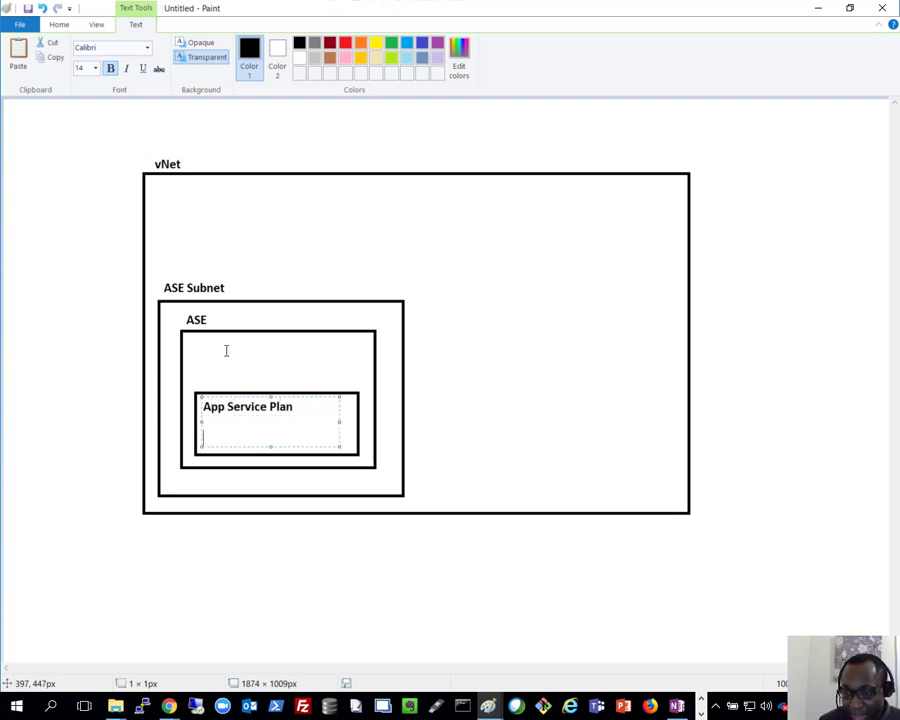
Step: Add the lines "WebApps" and "MobileApps" beneath the App Service Plan text
type("WebApps")
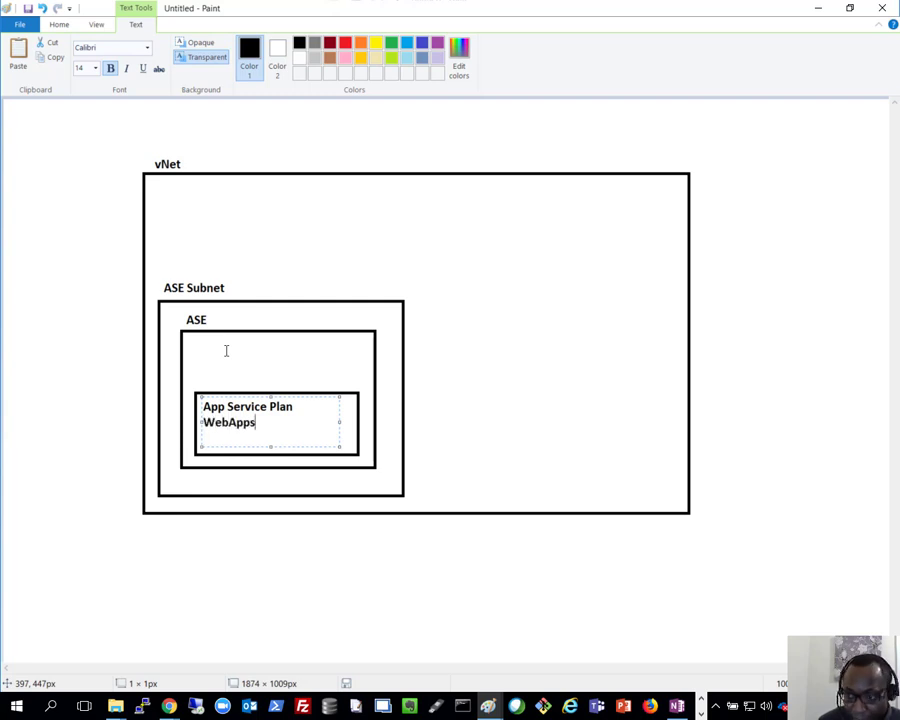
key("Return")
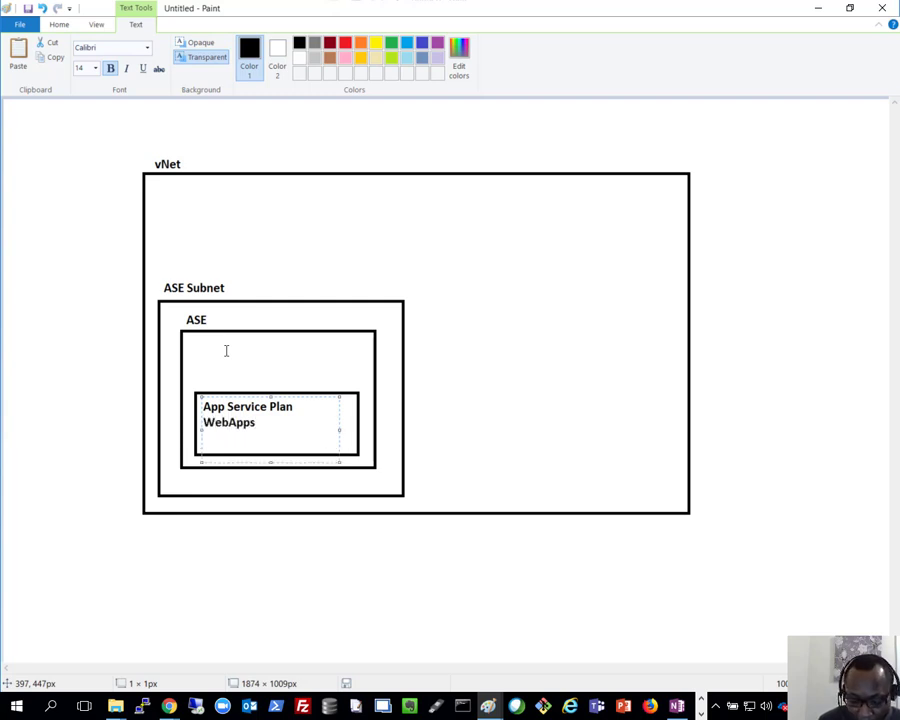
type("MobileAp")
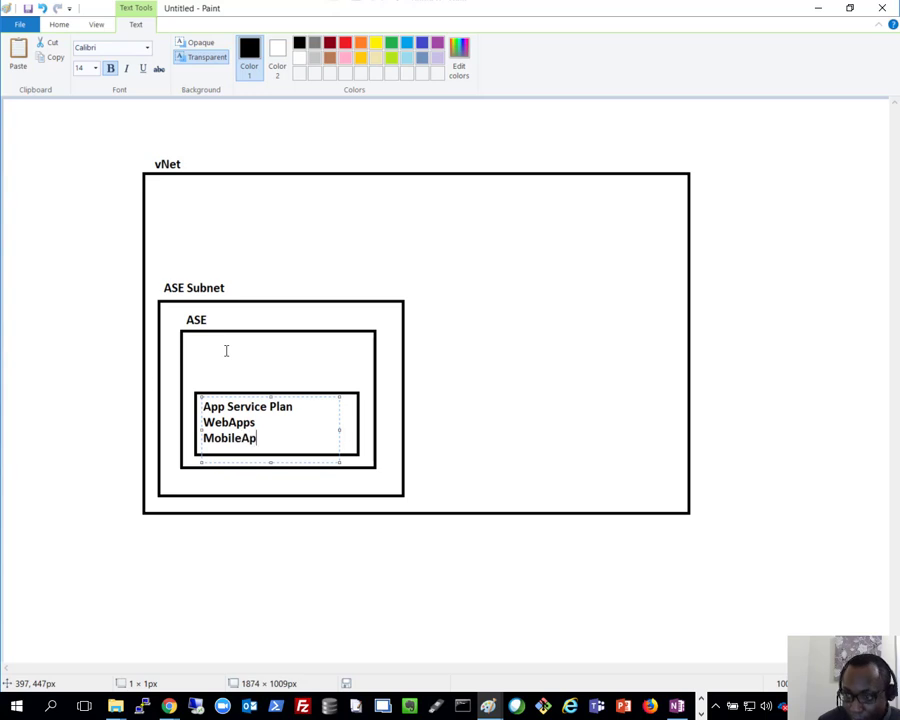
type("ps")
key("Left")
key("Left")
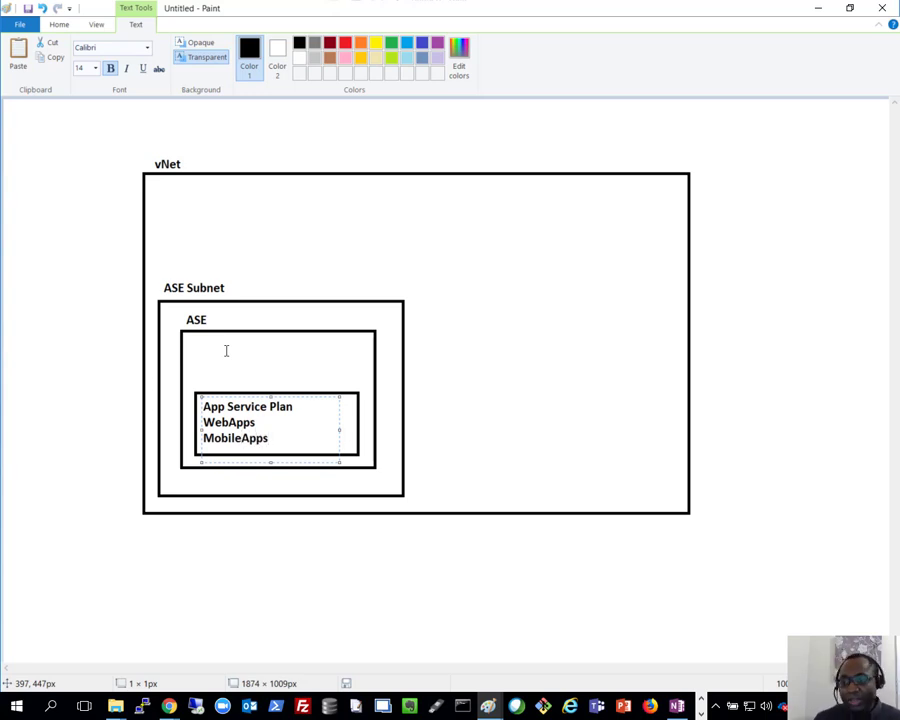
left_click(356, 373)
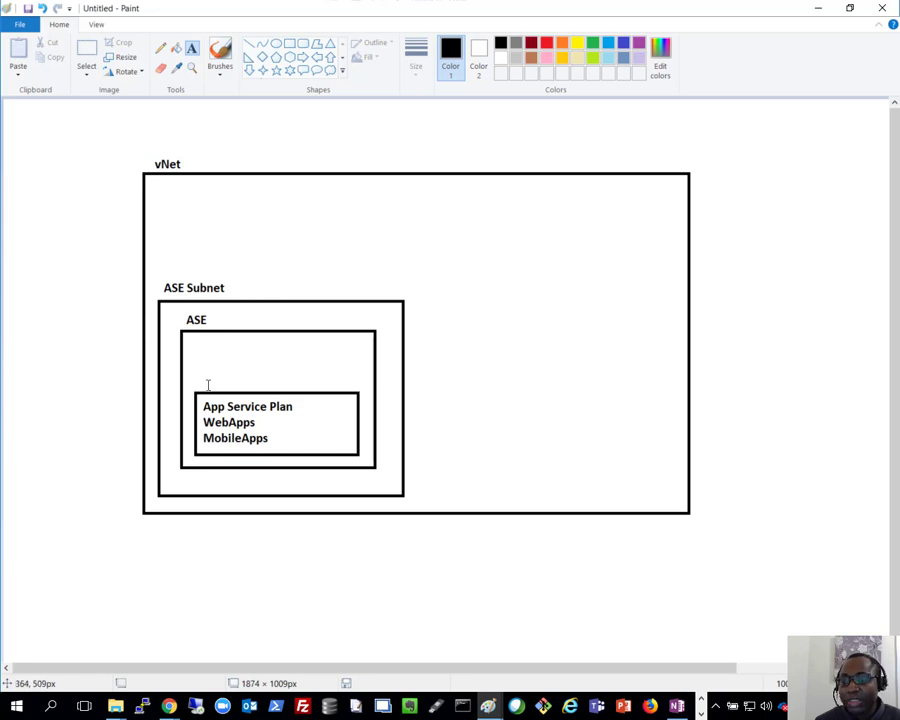
Step: Draw a small rectangle about 100 × 33 px on the upper edge of the ASE box and write "ILB" in it
left_click(289, 44)
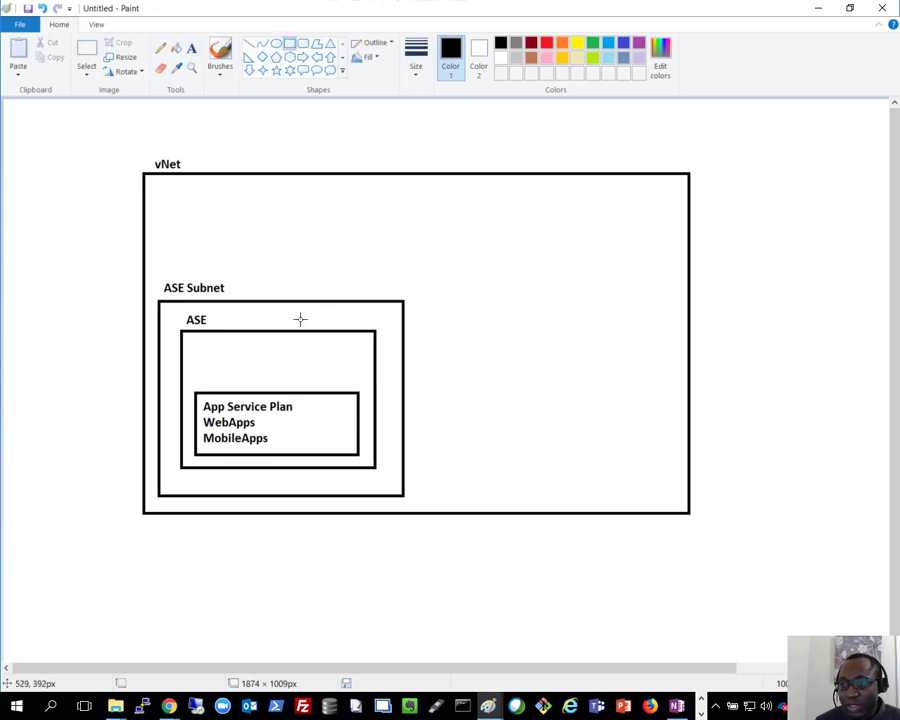
left_click_drag(287, 313, 344, 331)
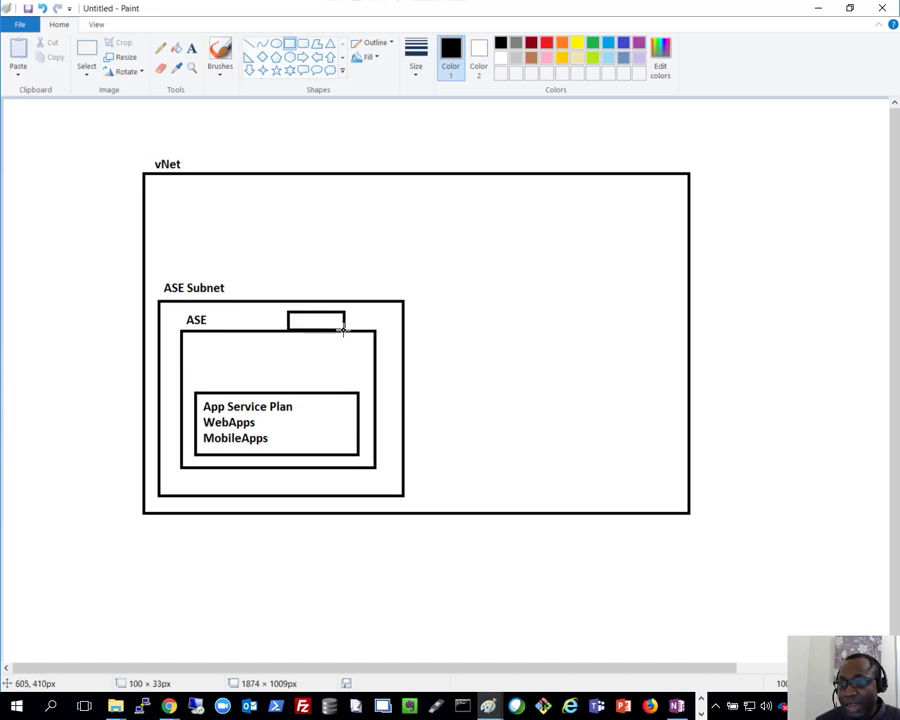
left_click(192, 48)
left_click(290, 312)
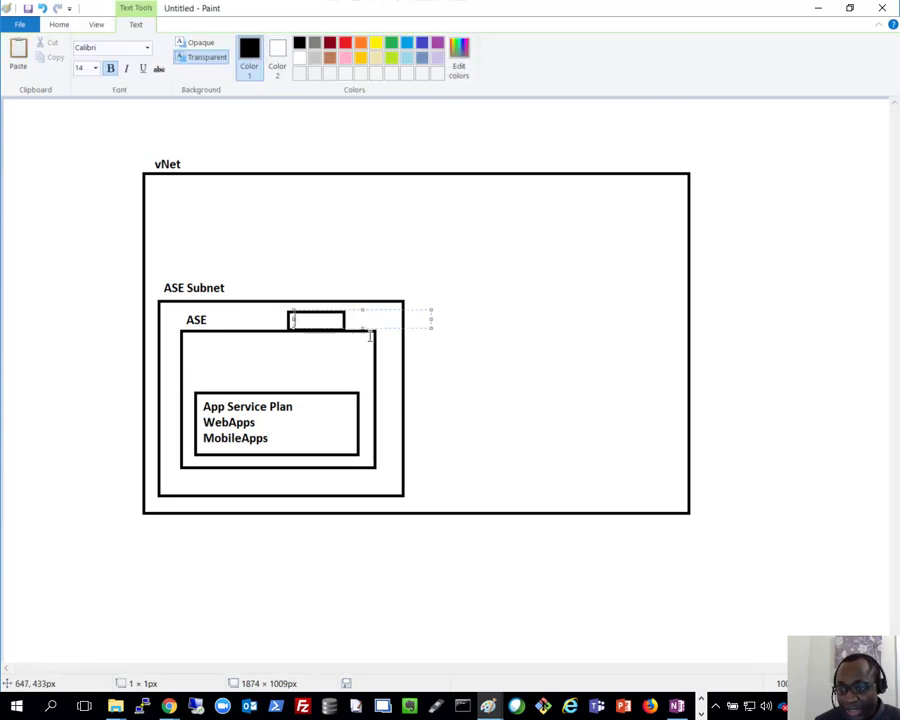
type("ILB")
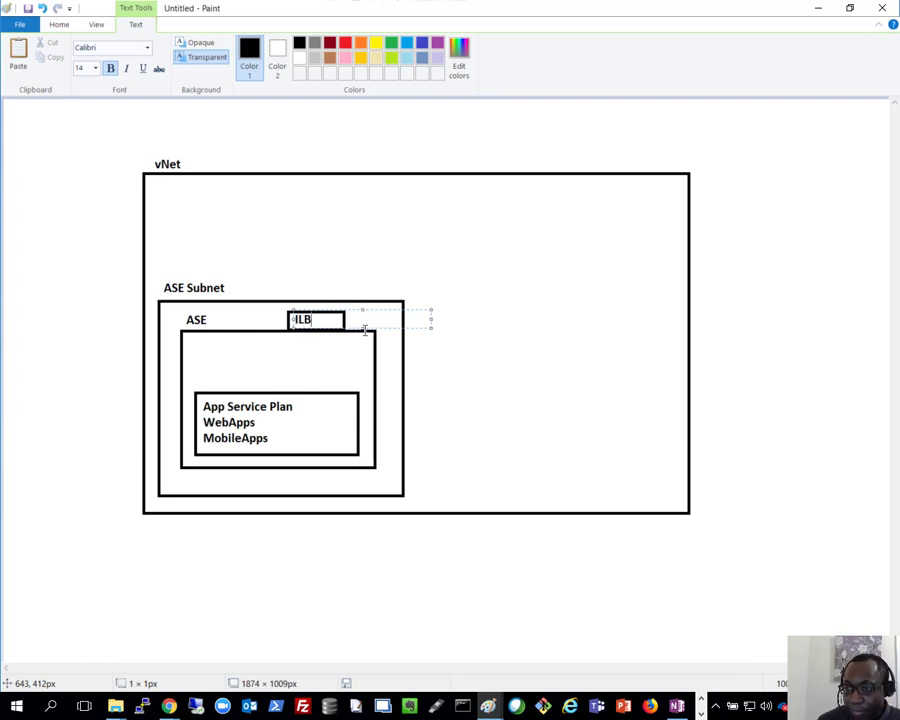
left_click(280, 399)
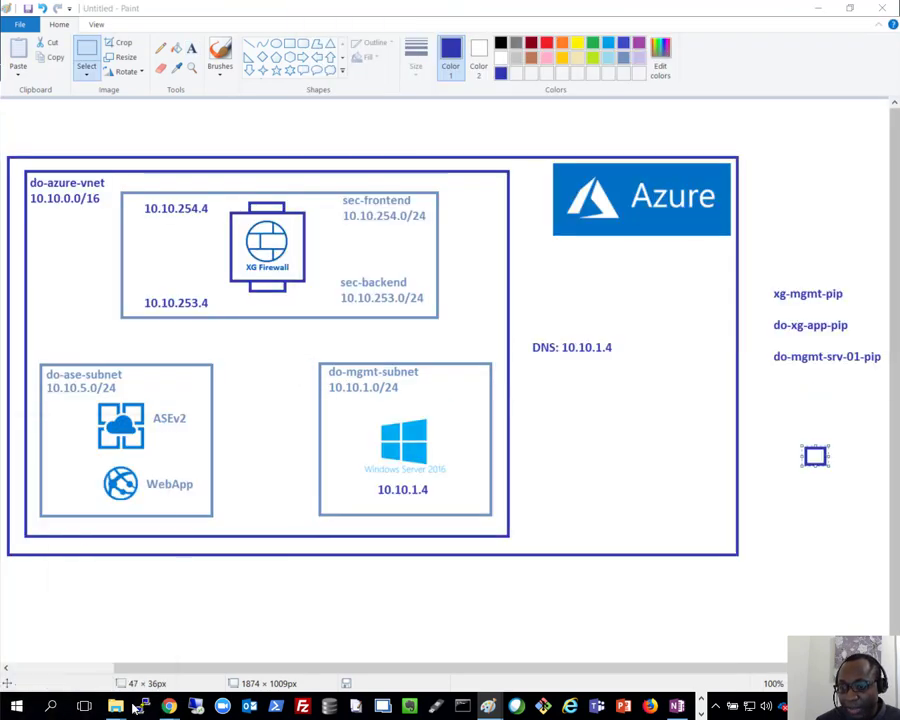
Step: Switch to the Azure portal in Chrome and copy the virtual IP address from the do-ase environment's properties
mouse_move(168, 706)
left_click(96, 652)
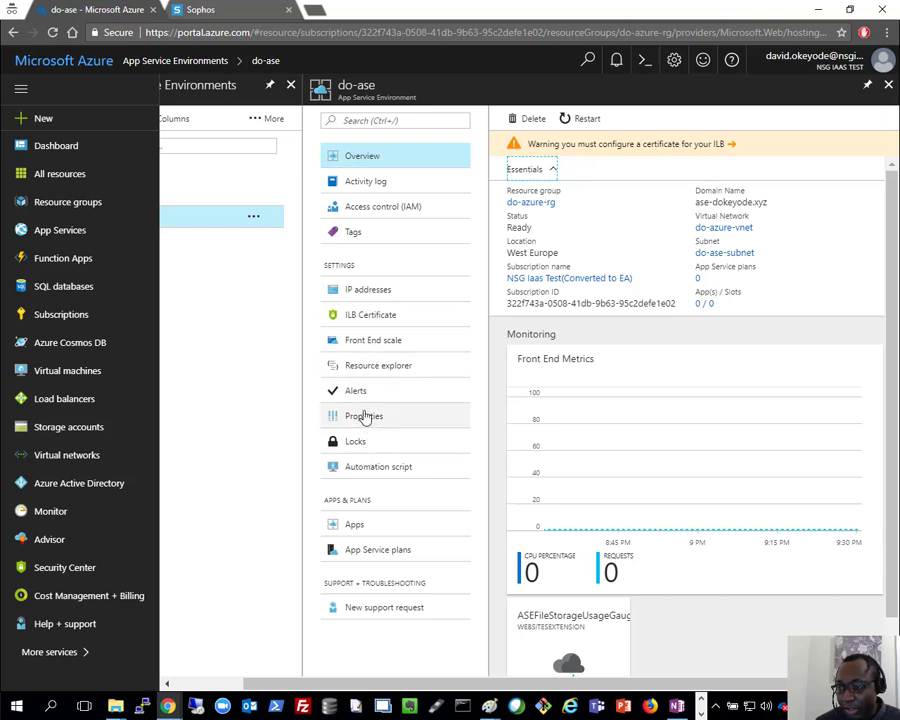
left_click(368, 415)
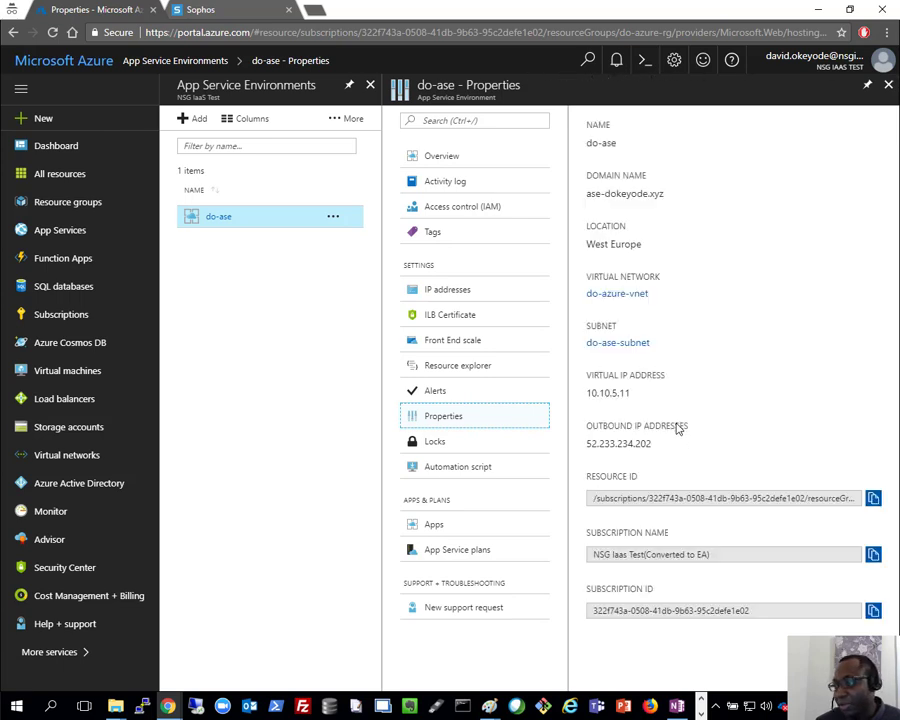
left_click_drag(632, 393, 589, 393)
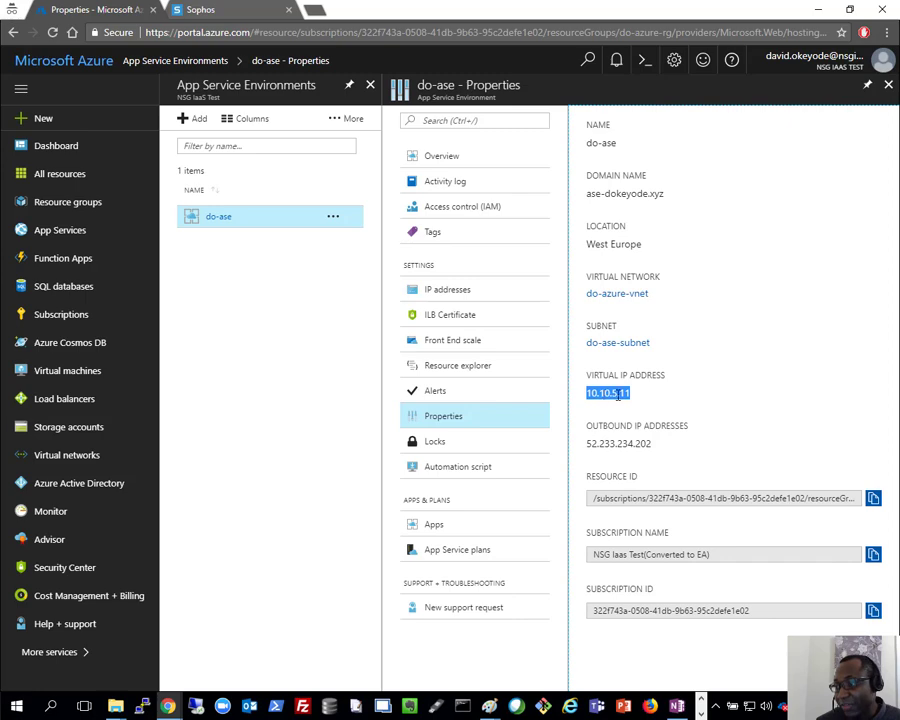
right_click(622, 395)
left_click(650, 404)
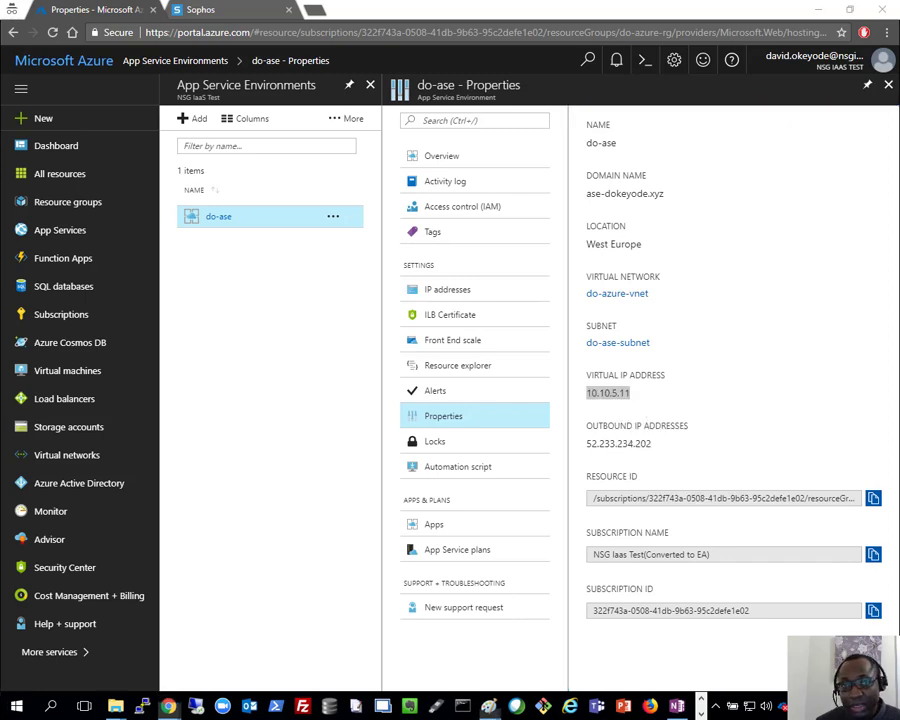
Step: Switch back to the vNet diagram in Paint and paste 10.10.5.11 directly beside the ILB box, within the ASE Subnet border
left_click_drag(0, 8, 576, 4)
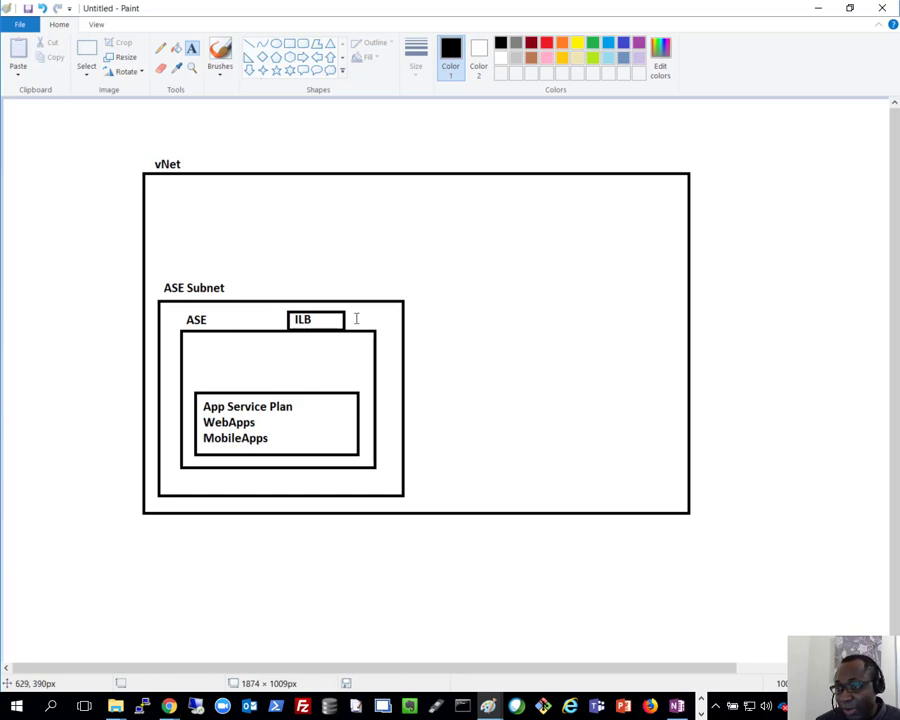
left_click(352, 312)
key("ctrl+v")
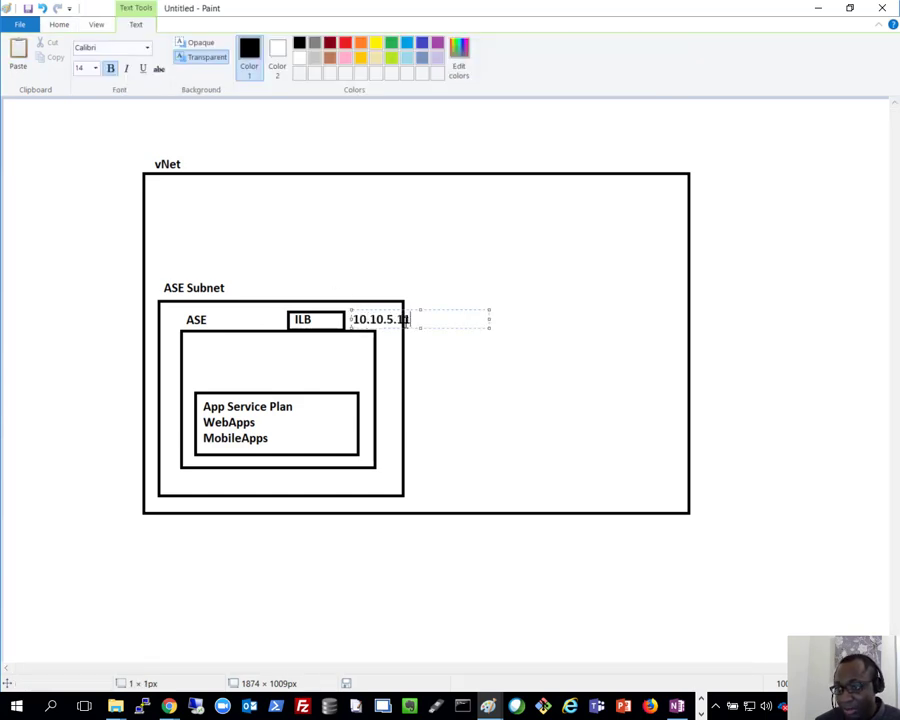
left_click_drag(350, 320, 339, 320)
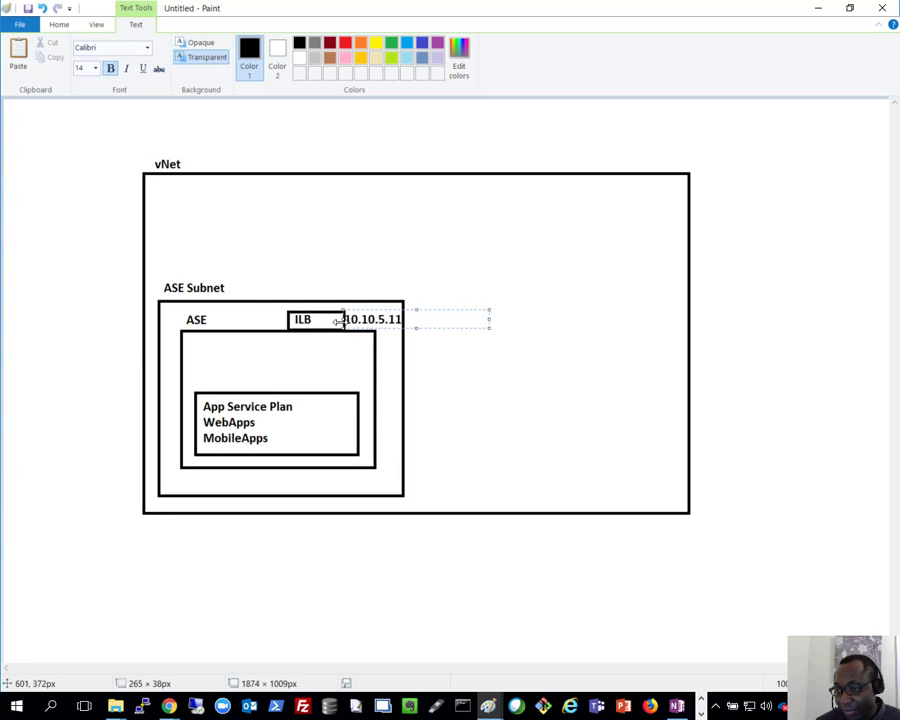
left_click(317, 356)
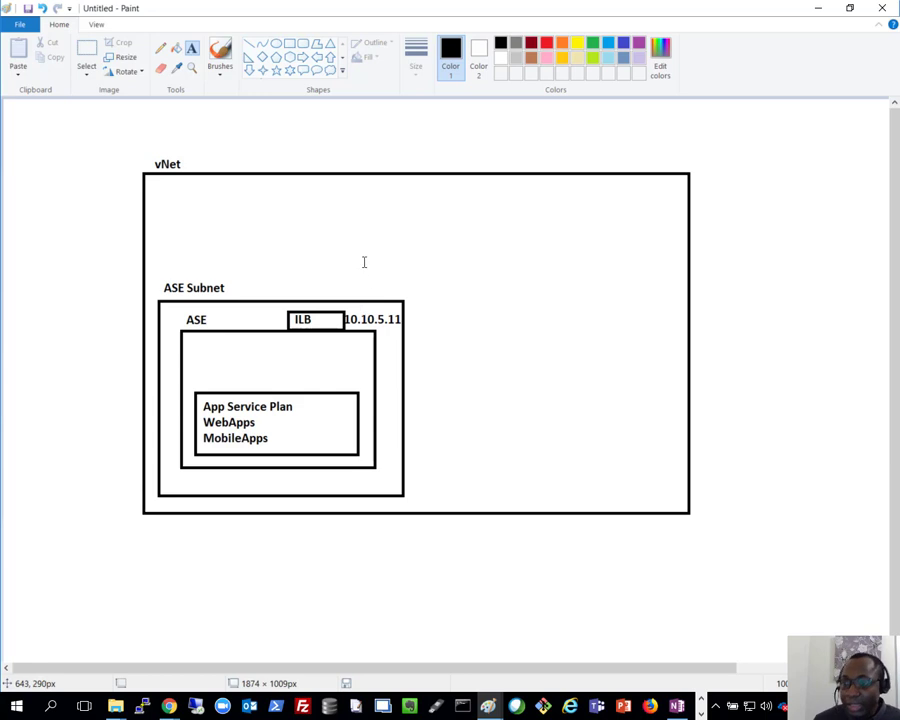
Step: Write the label "Cert" between the ASE label and the ILB box
left_click(245, 316)
type("Cert")
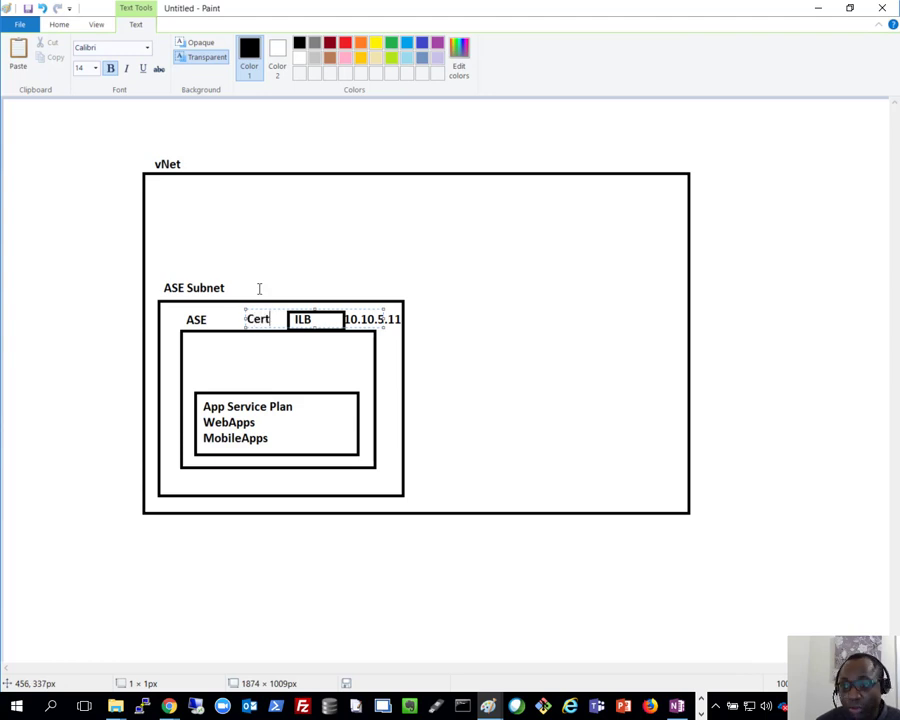
left_click(289, 267)
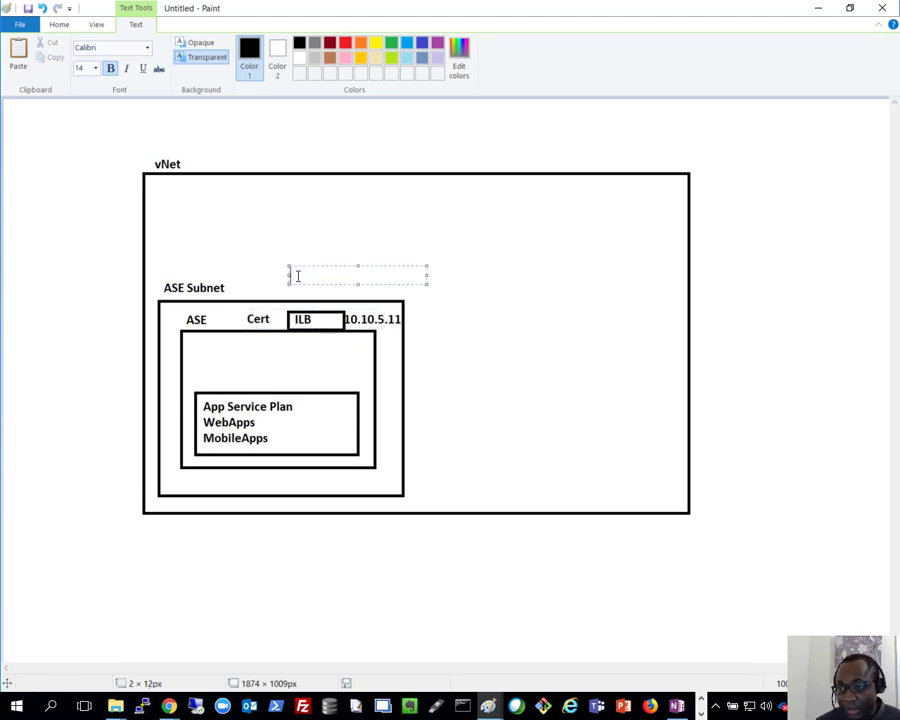
left_click(579, 424)
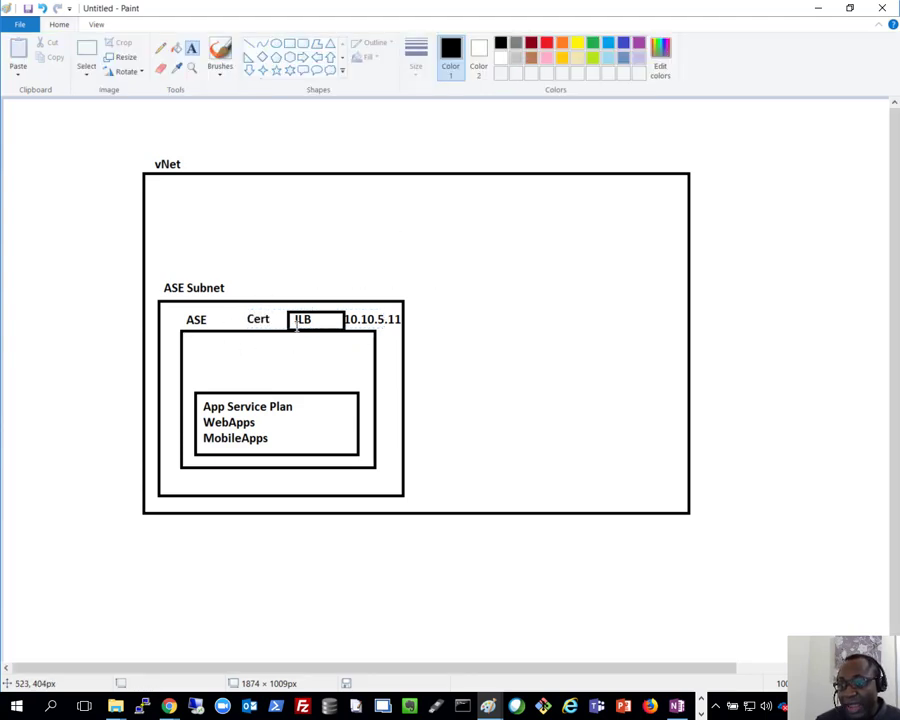
Step: Write ase-dokeyode.xyz as the first text line inside the ASE box, just under its upper edge
left_click(186, 340)
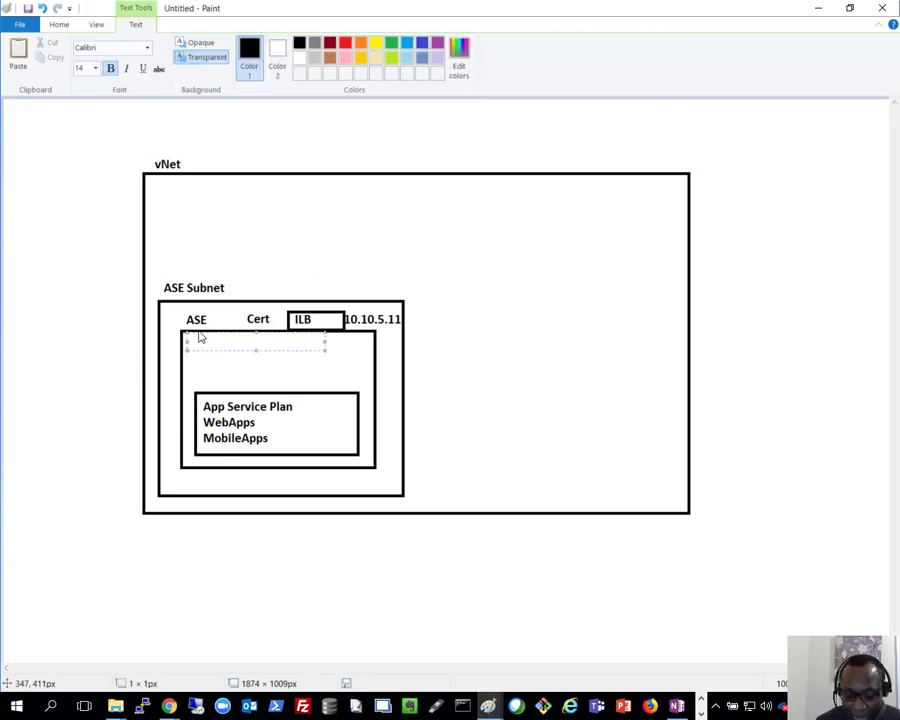
type("doreyode.")
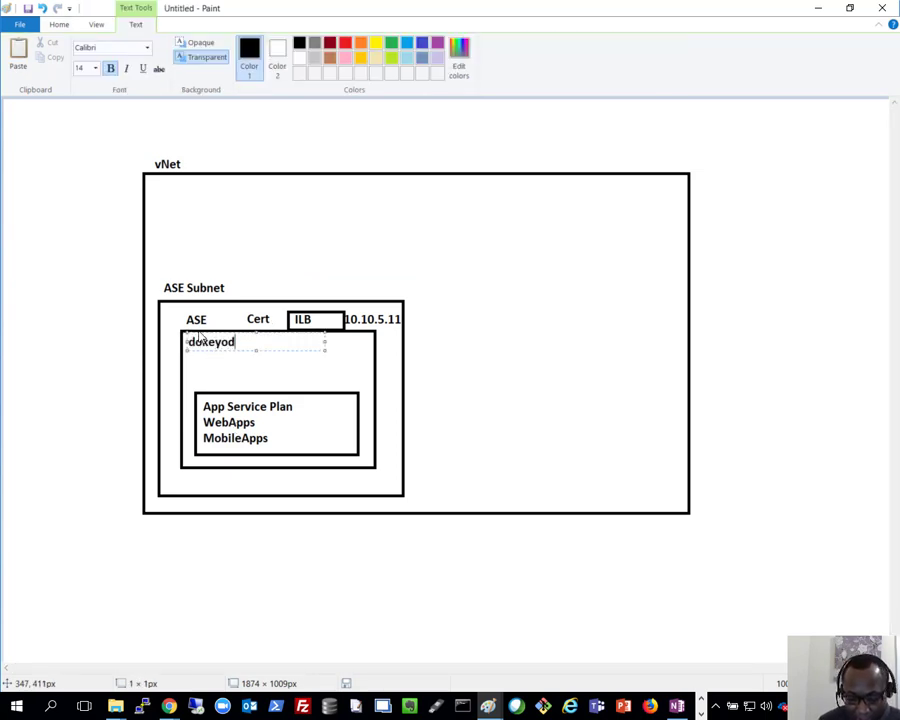
key("Left")
key("Left")
key("Left")
key("Left")
key("Left")
key("Left")
key("Left")
key("Left")
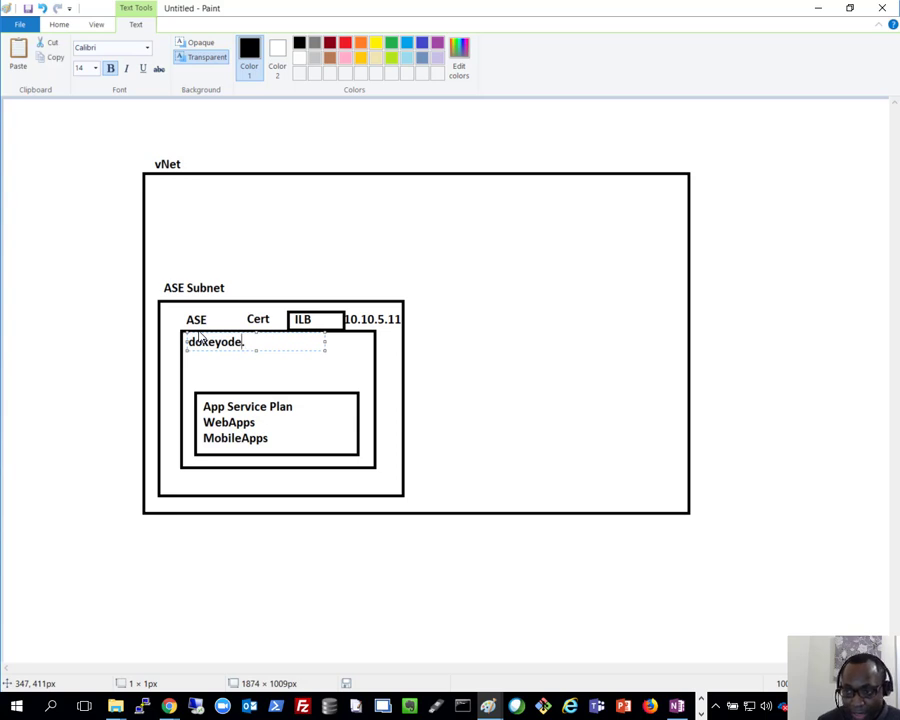
type("ase0-")
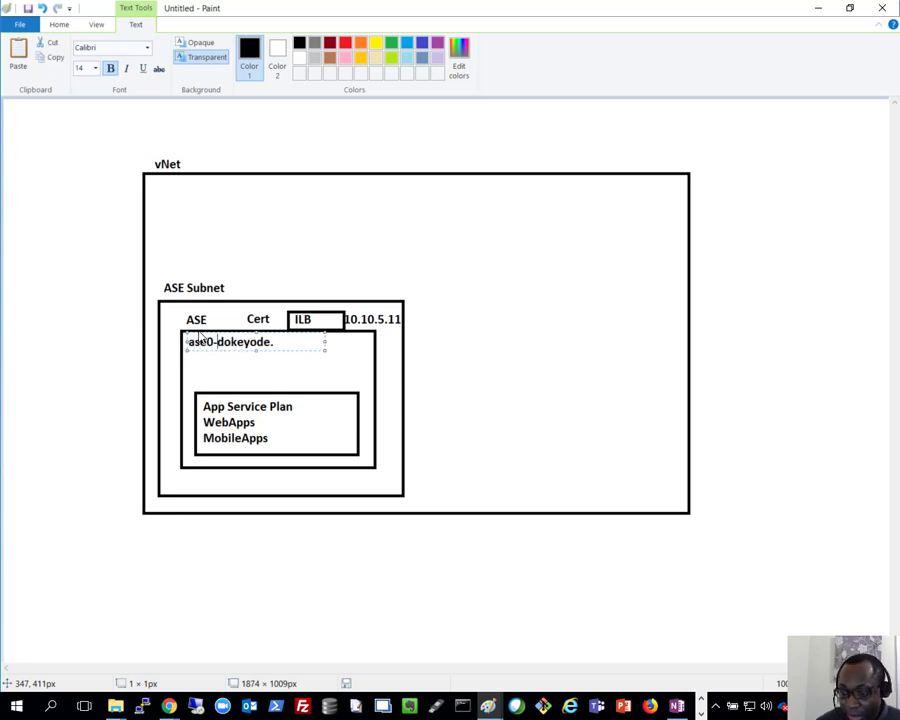
key("BackSpace")
key("BackSpace")
type("-")
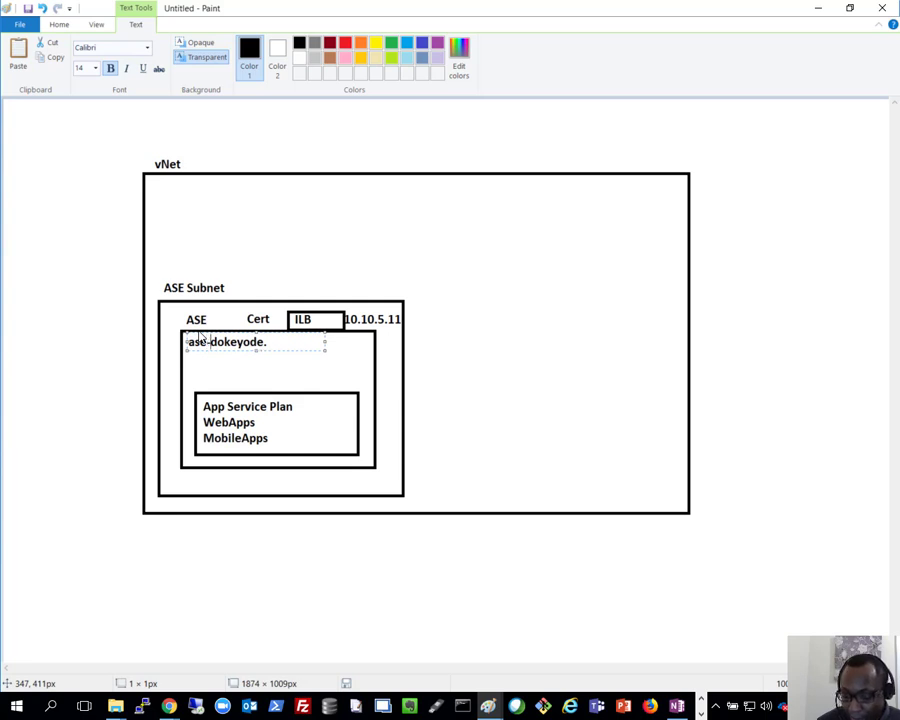
key("End")
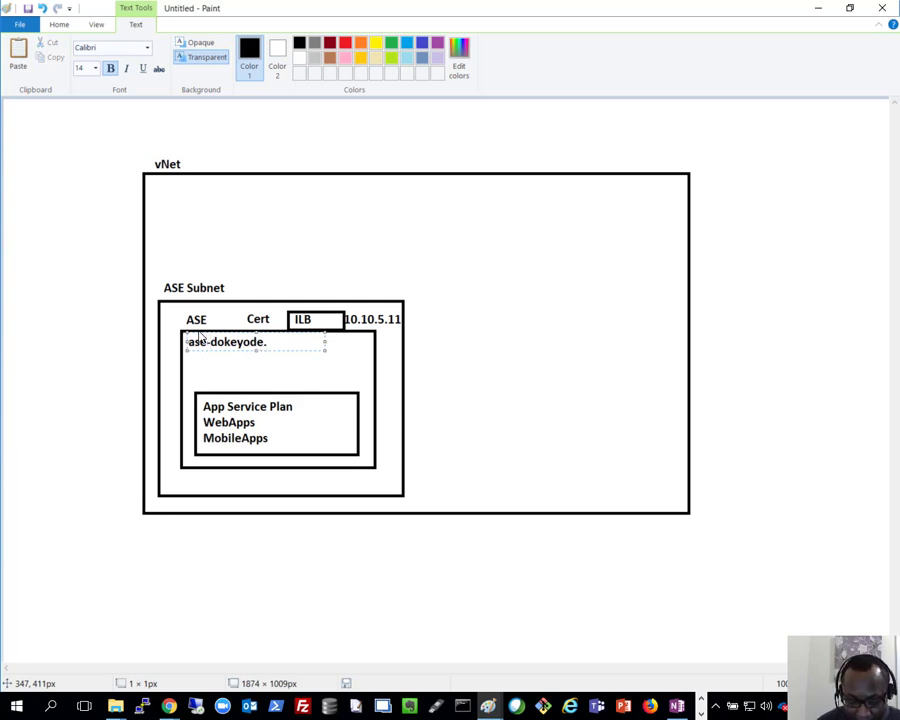
type("xyz")
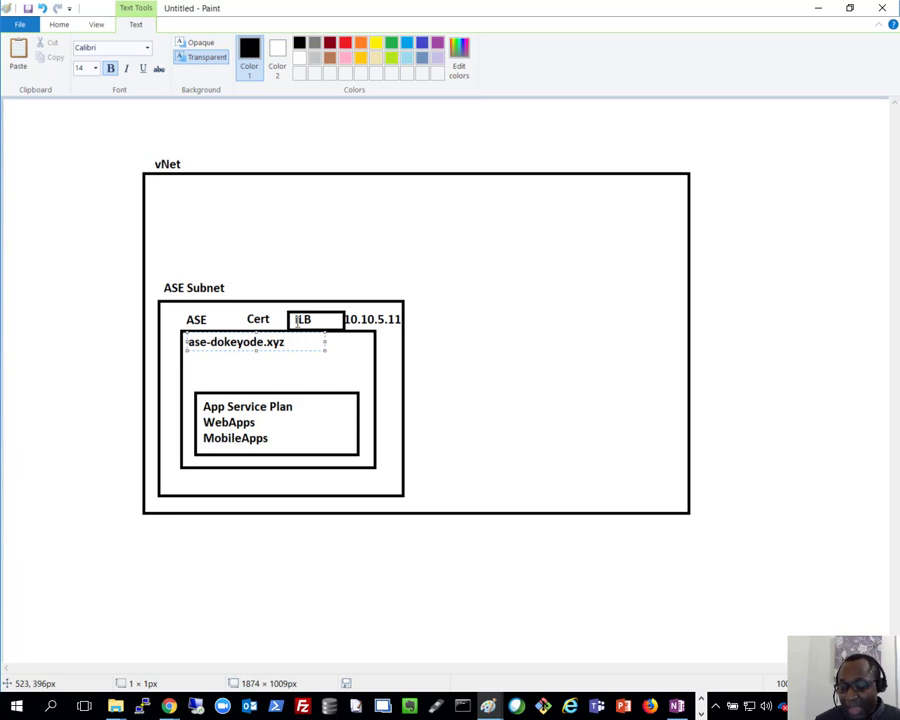
Step: Add the wildcard domain *.ase-dokeyode.xyz as a second line of the text in the ASE box
key("Return")
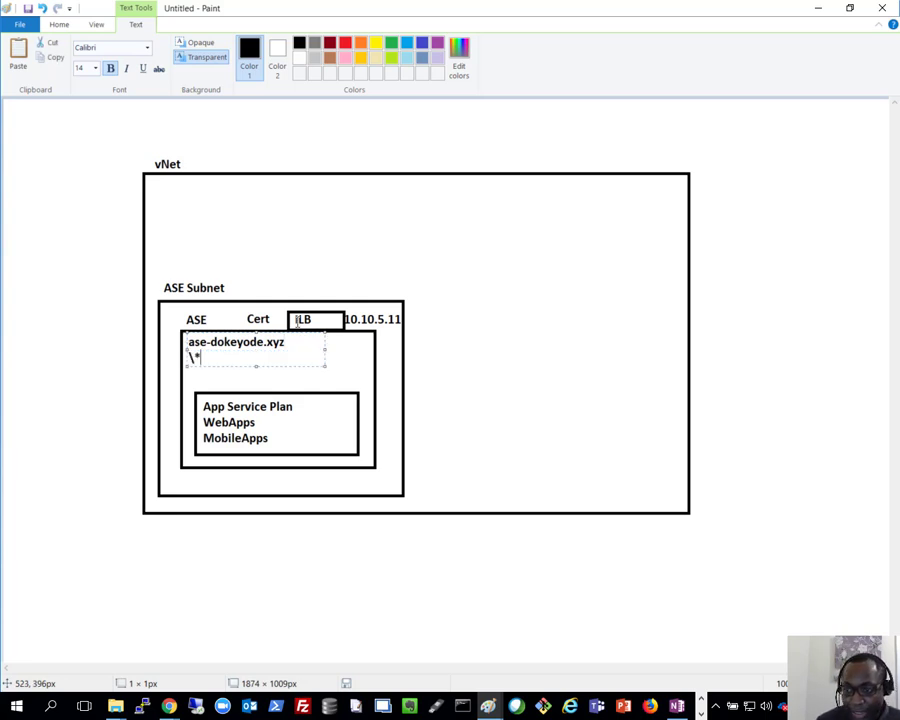
key("BackSpace")
key("BackSpace")
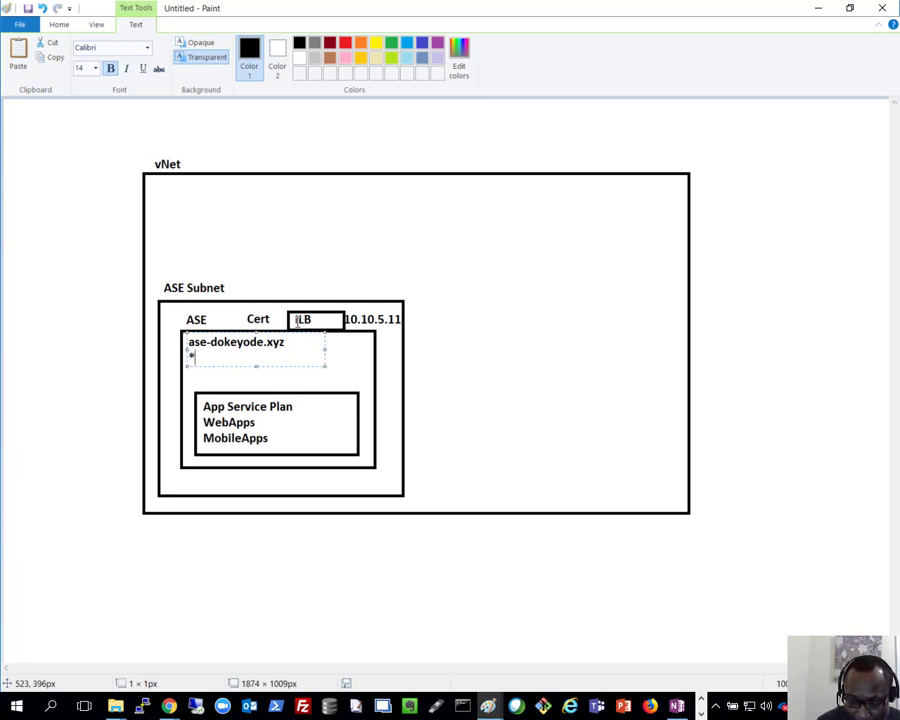
type("*.ase")
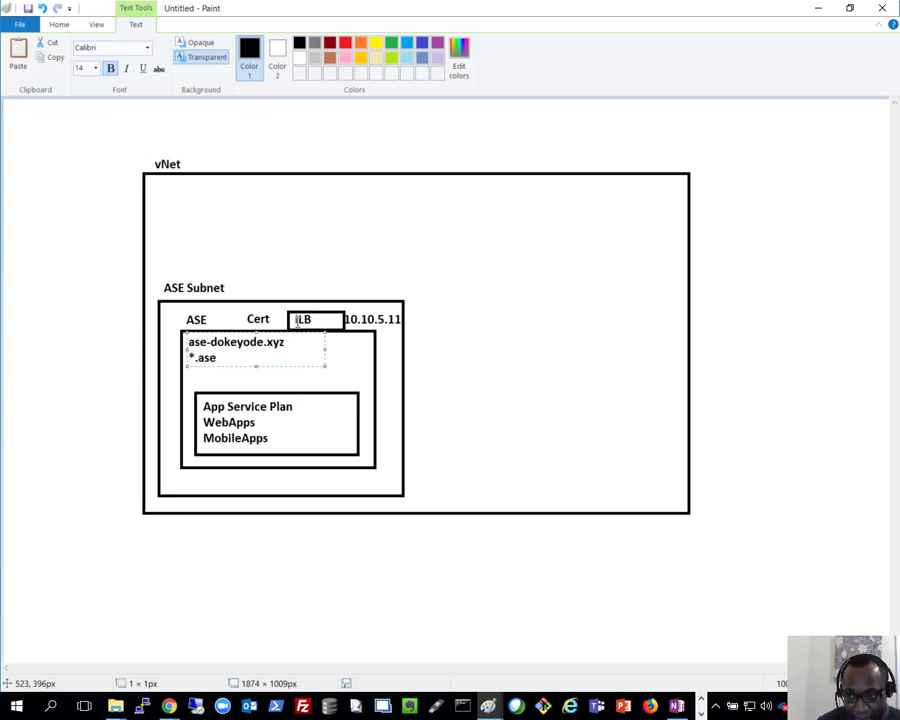
type("-")
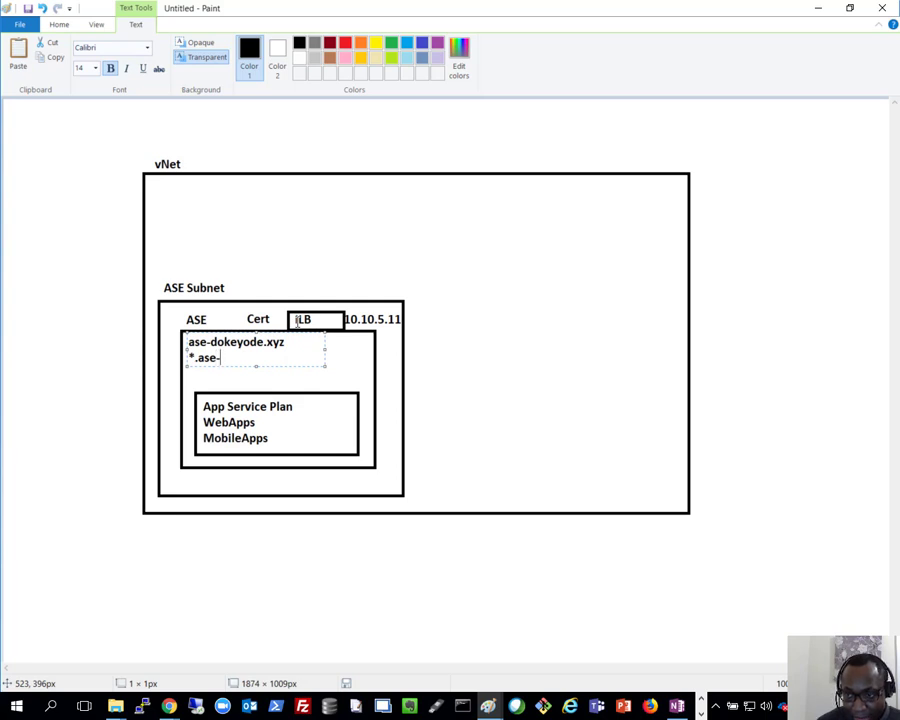
type("dokeyode")
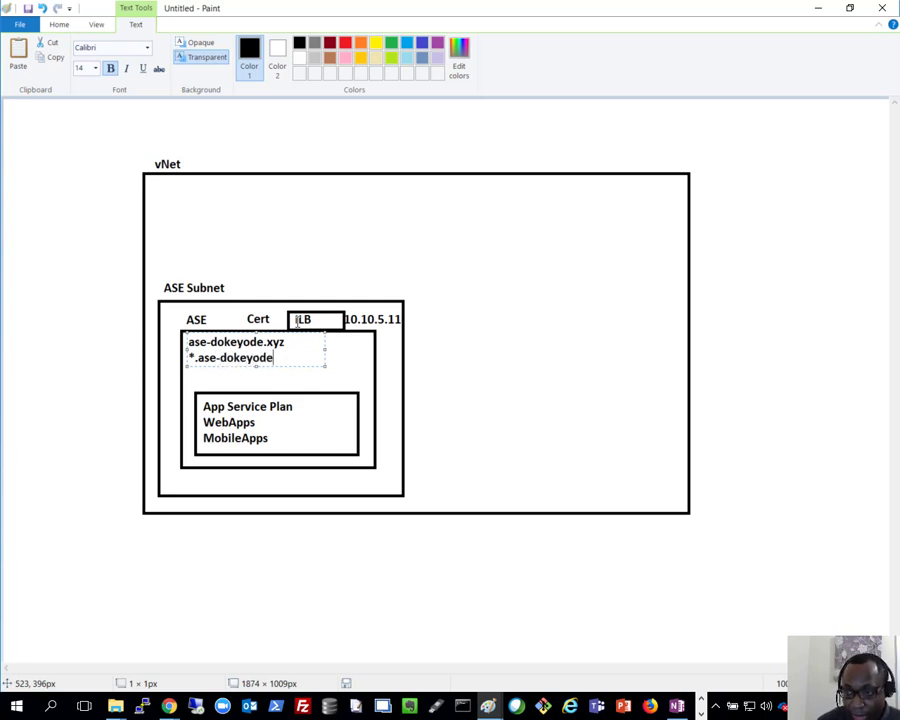
type(".xyz")
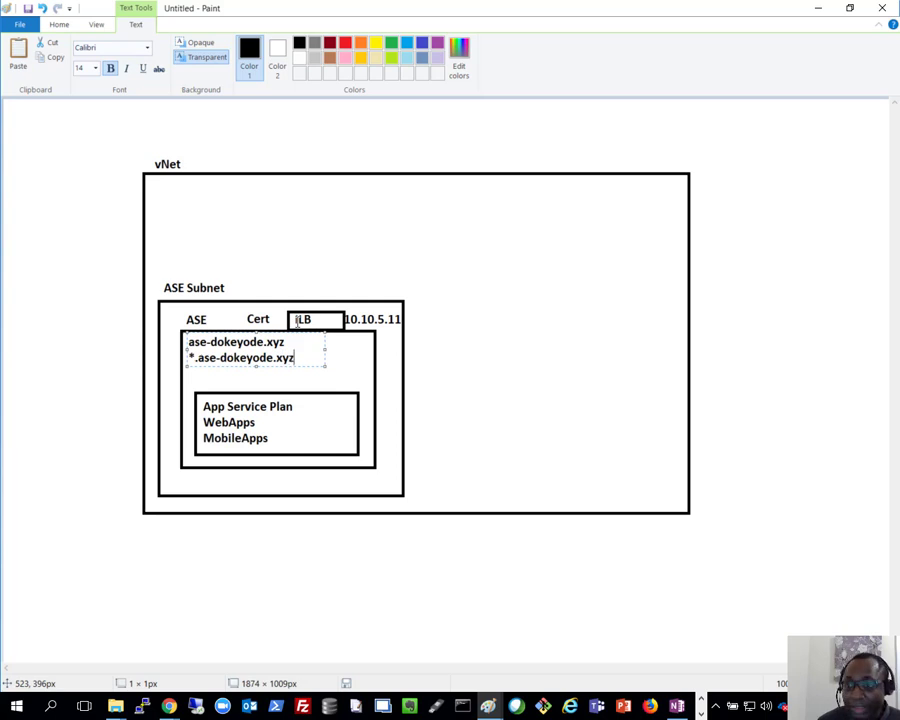
Step: Add *.scm.ase-dokeyode.xyz as the third domain line in the ASE box and highlight that line
key("Return")
type("*.scm")
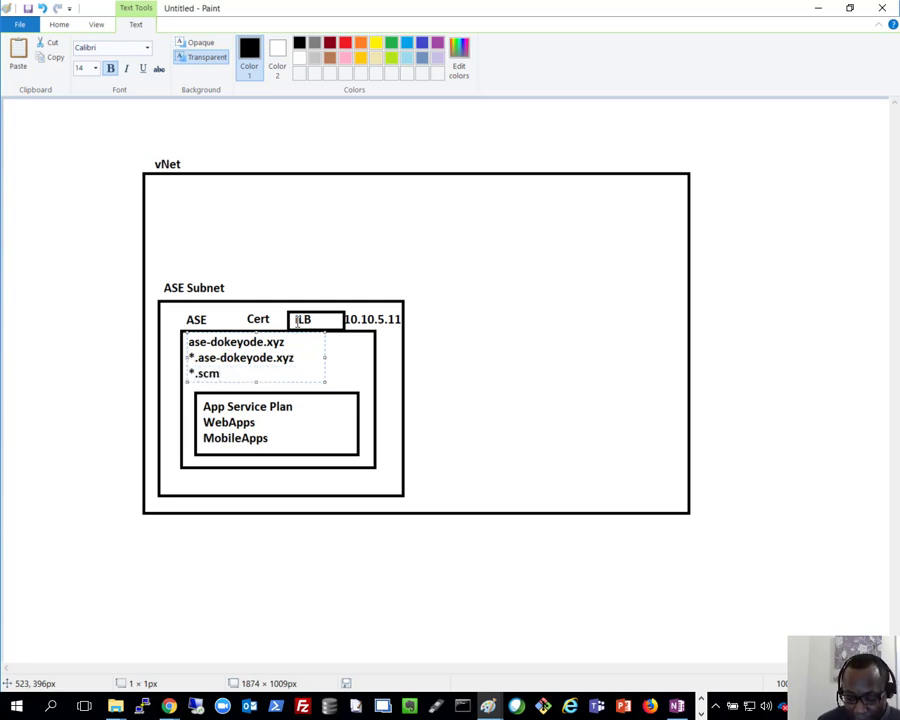
type(".")
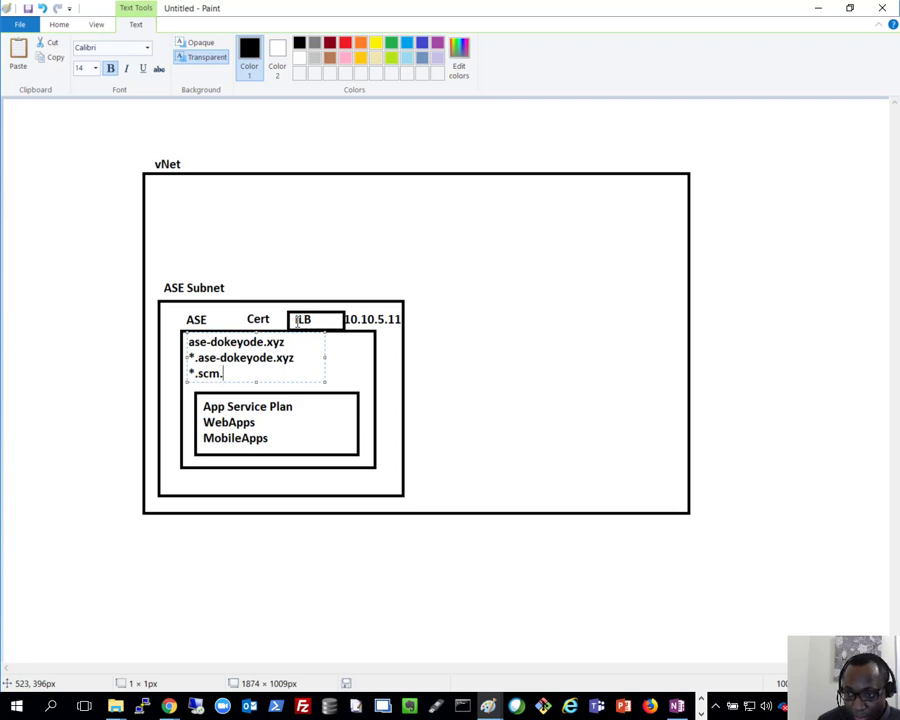
type("ase")
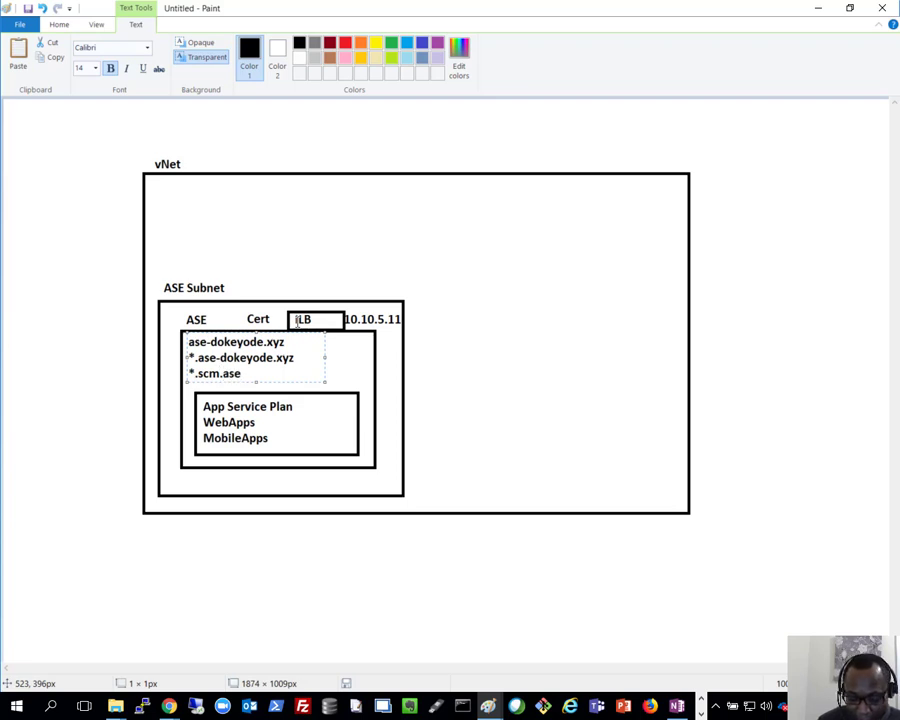
type("-dokeyode")
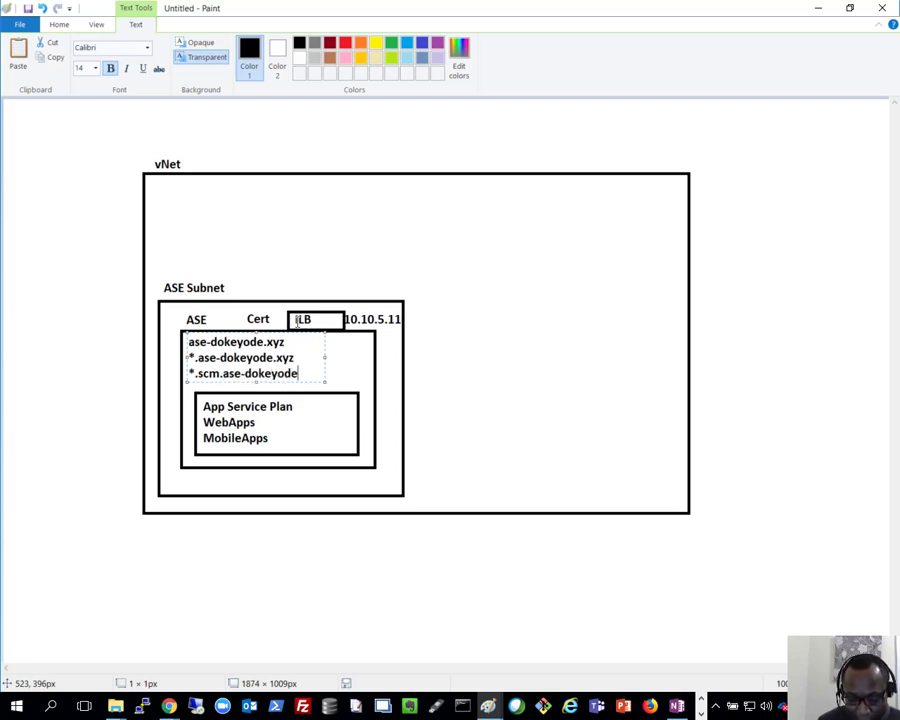
type(".xyz")
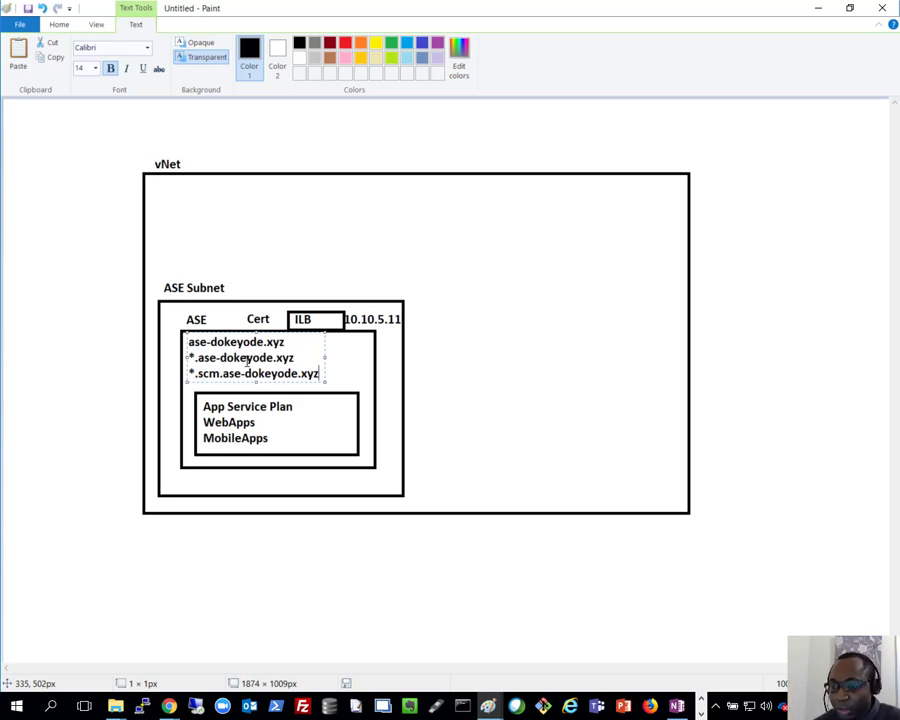
left_click_drag(319, 374, 189, 374)
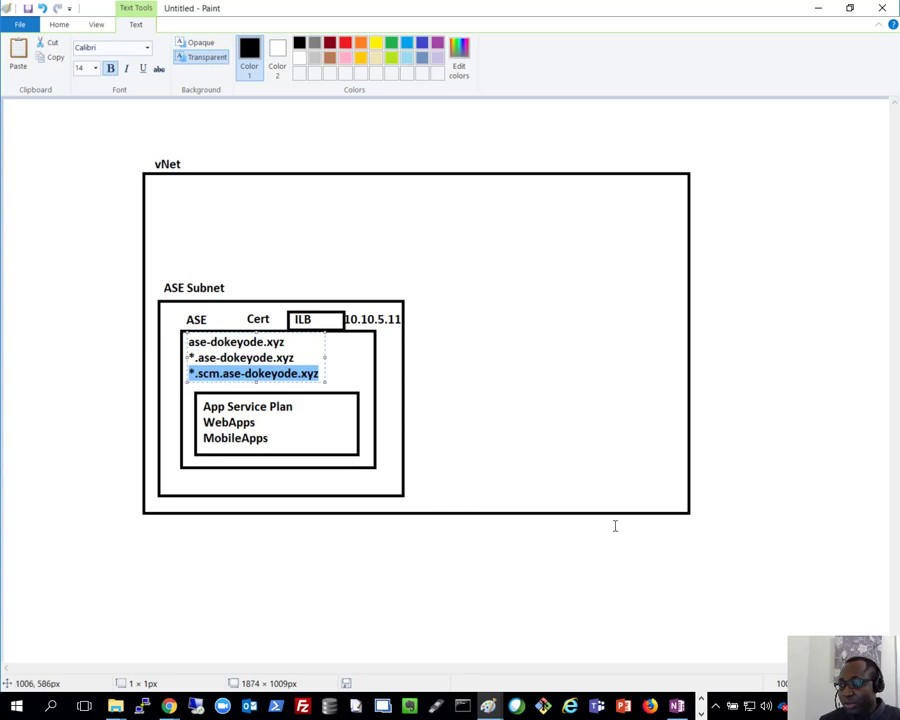
Step: Switch to the OneNote outline, review the ASE creation and ILB certificate items, and return to the Paint diagram
left_click(677, 706)
left_click(237, 372)
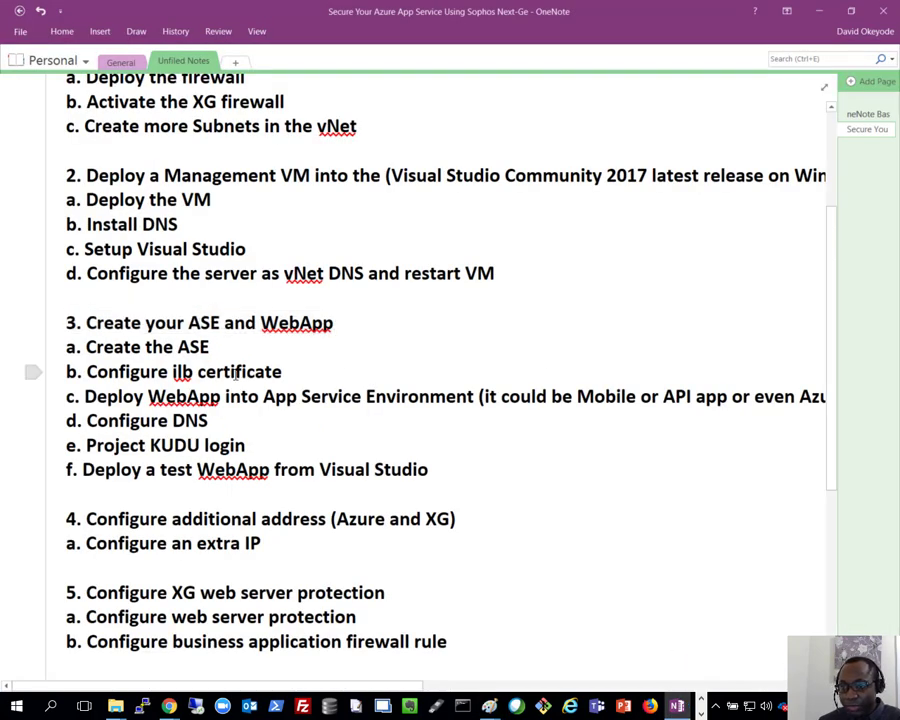
left_click_drag(221, 345, 48, 352)
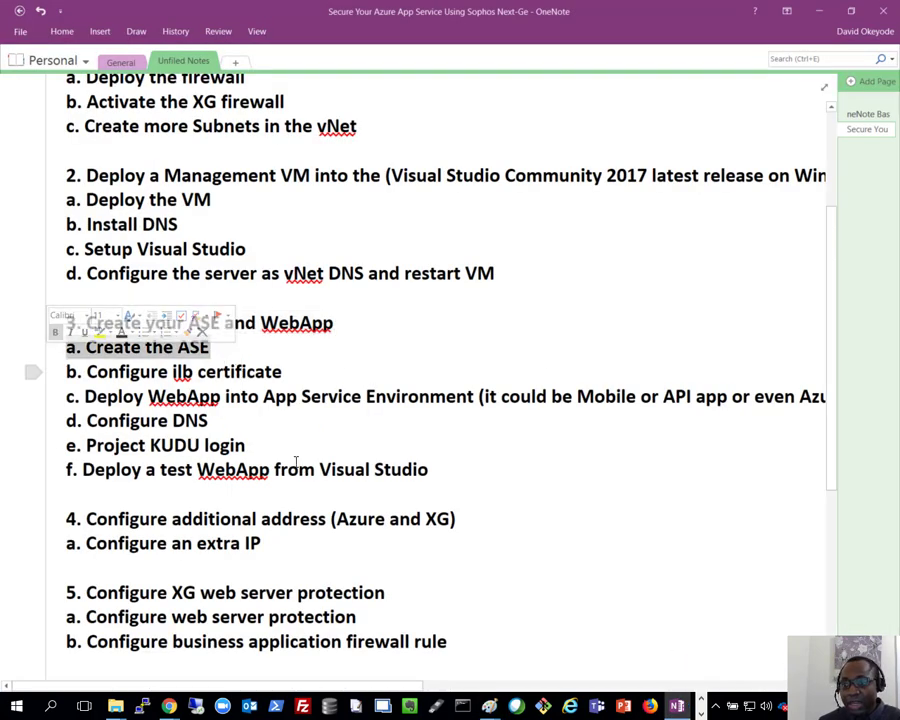
left_click_drag(288, 371, 44, 374)
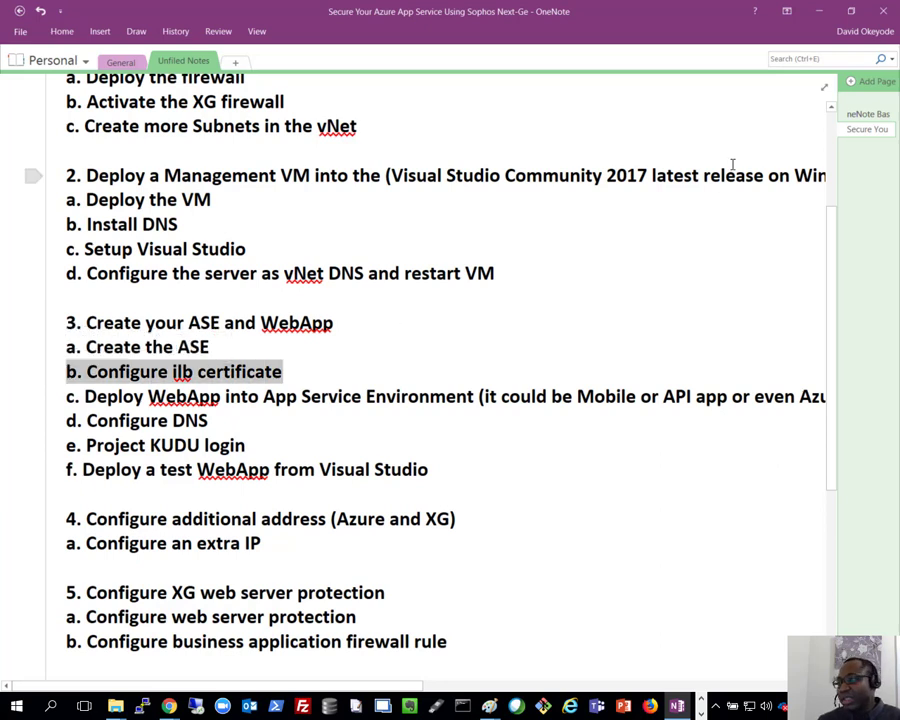
key("alt+Tab")
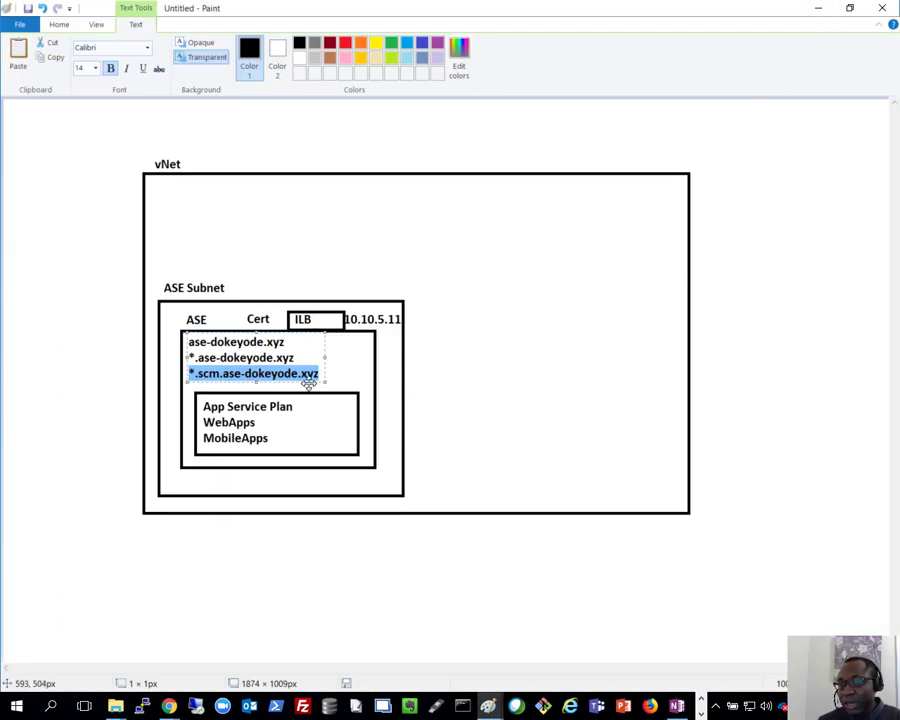
left_click(233, 373)
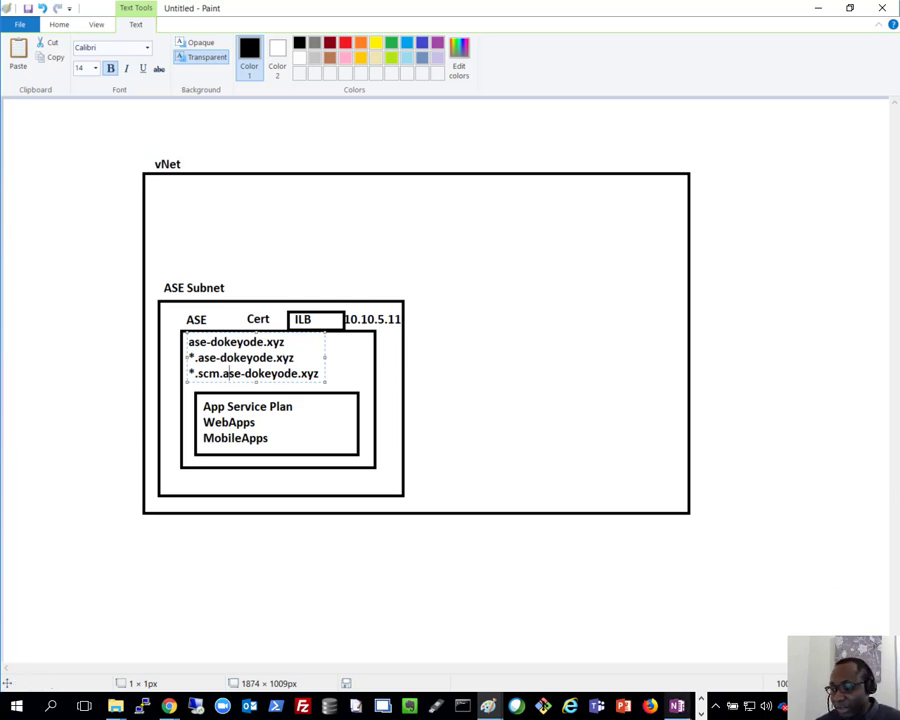
Step: Switch to Windows PowerShell ISE and examine the New-SelfSignedCertificate command with its certificate store location and DNS names
left_click(701, 714)
left_click(194, 710)
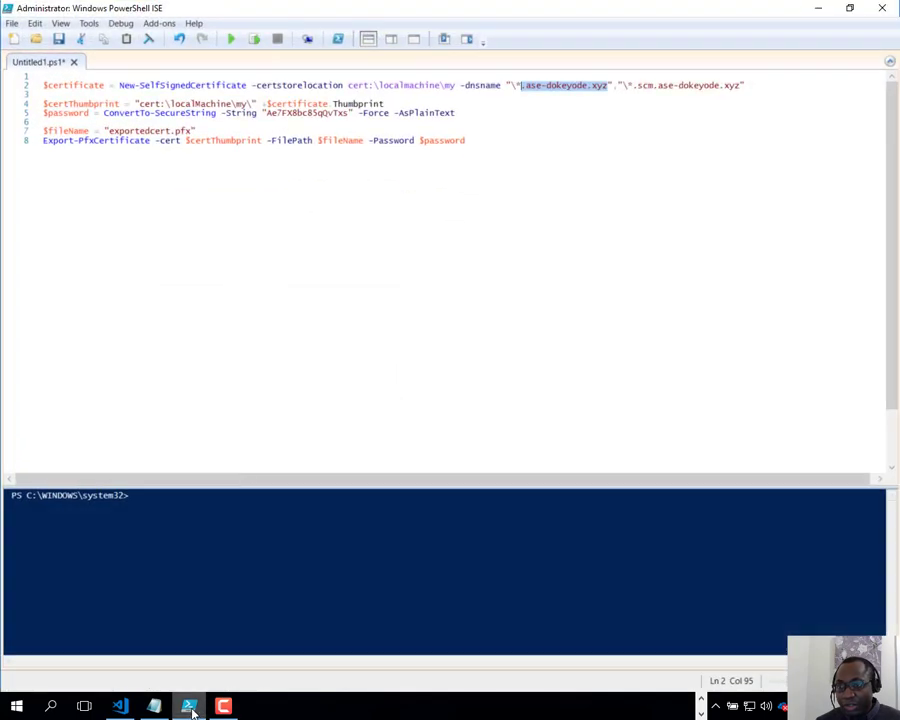
left_click(372, 85)
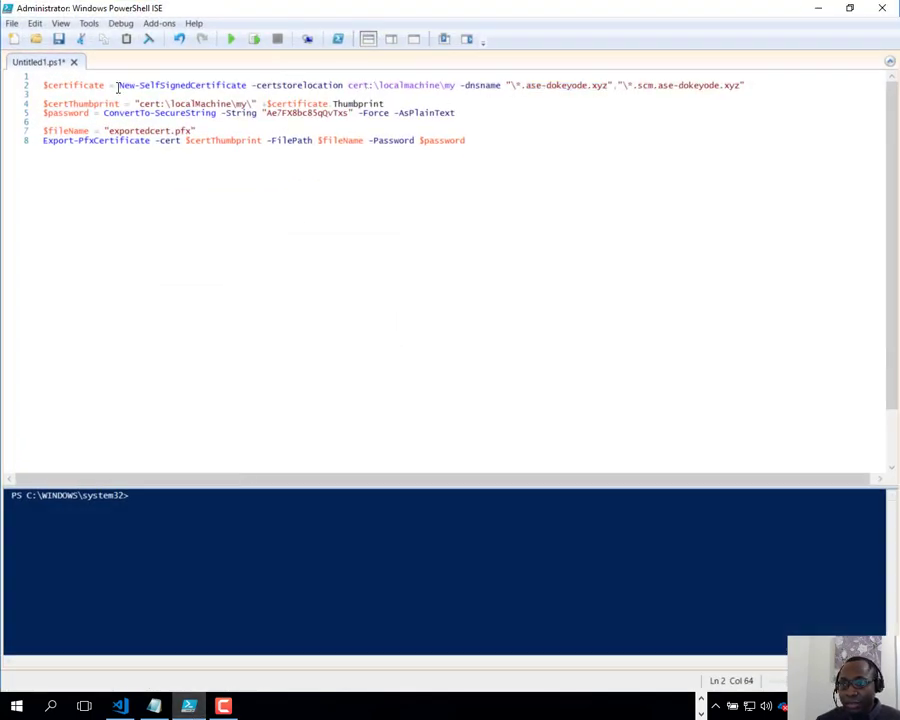
left_click_drag(118, 87, 314, 86)
left_click(385, 87)
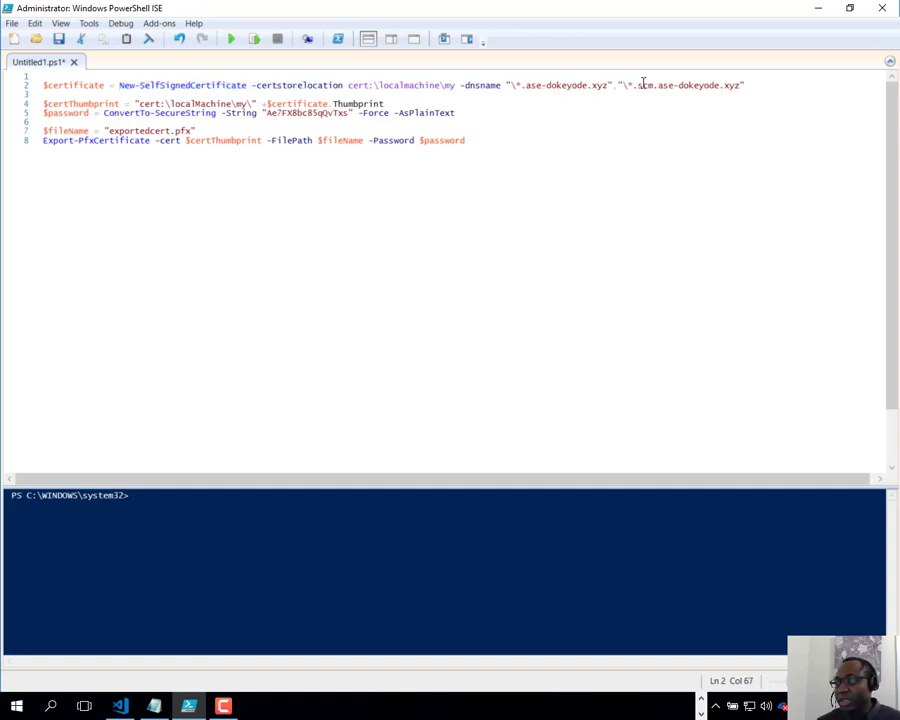
left_click(61, 23)
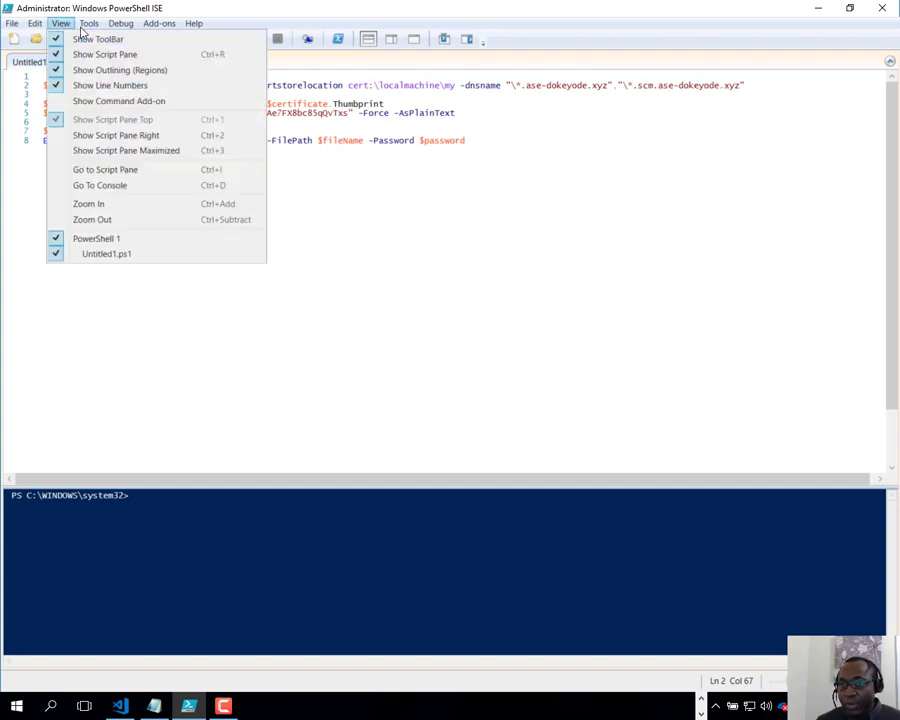
left_click(56, 221)
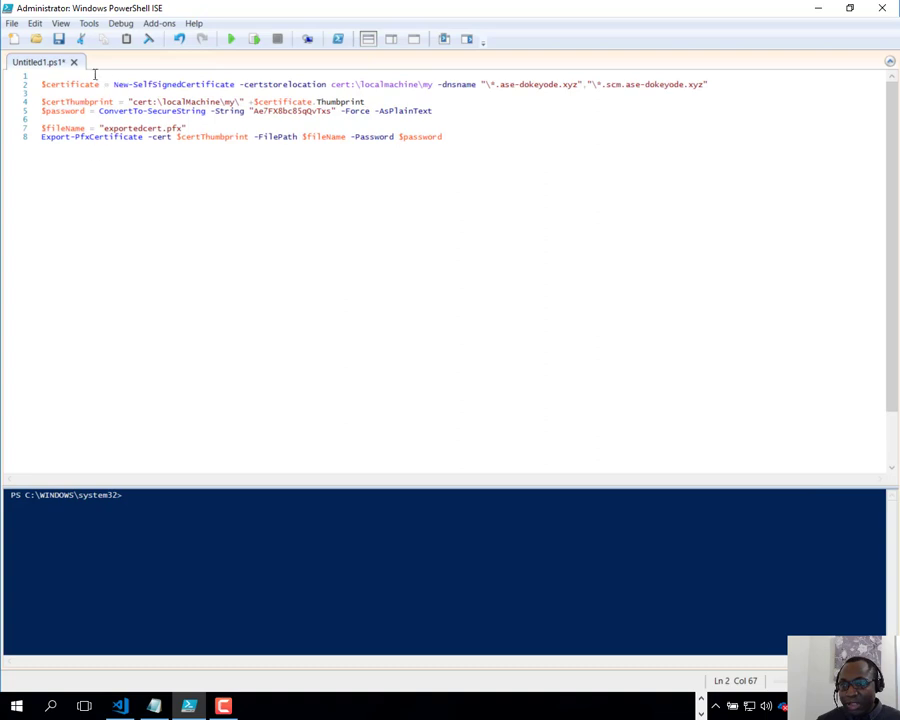
left_click(89, 23)
mouse_move(61, 23)
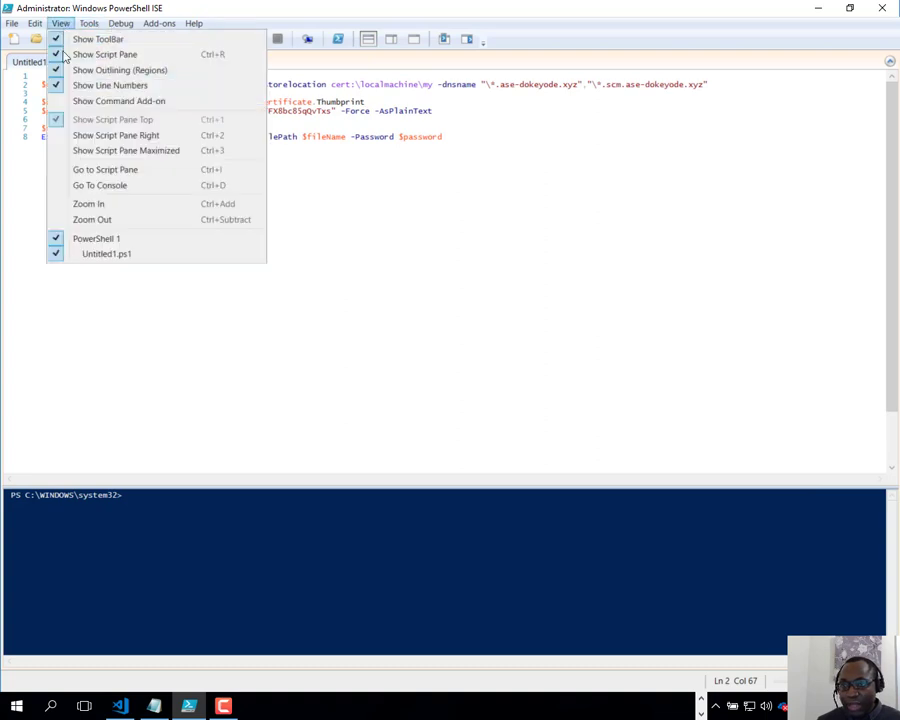
left_click(88, 203)
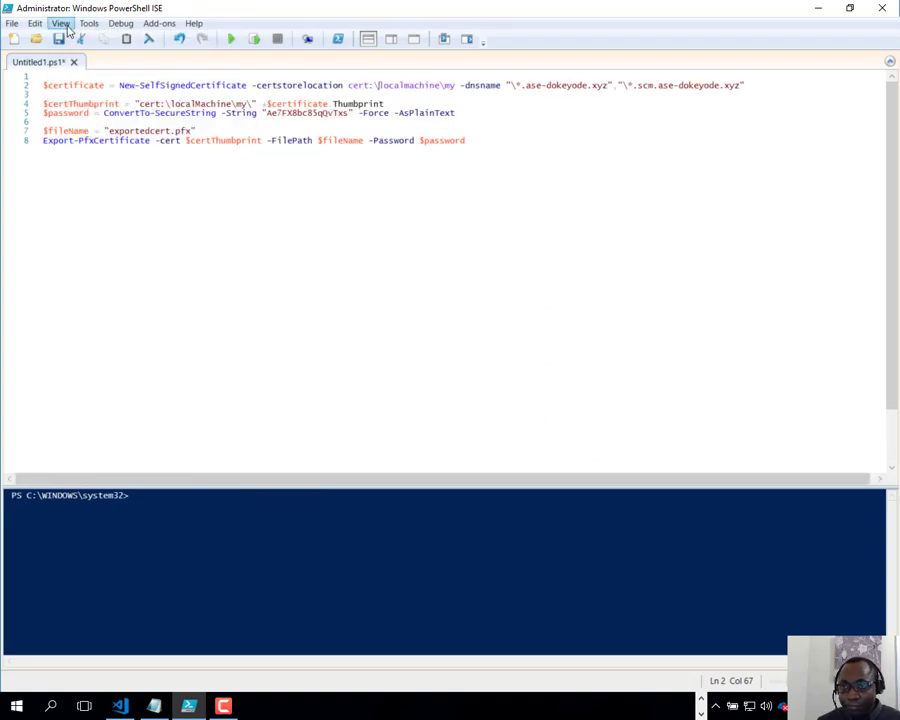
type("+")
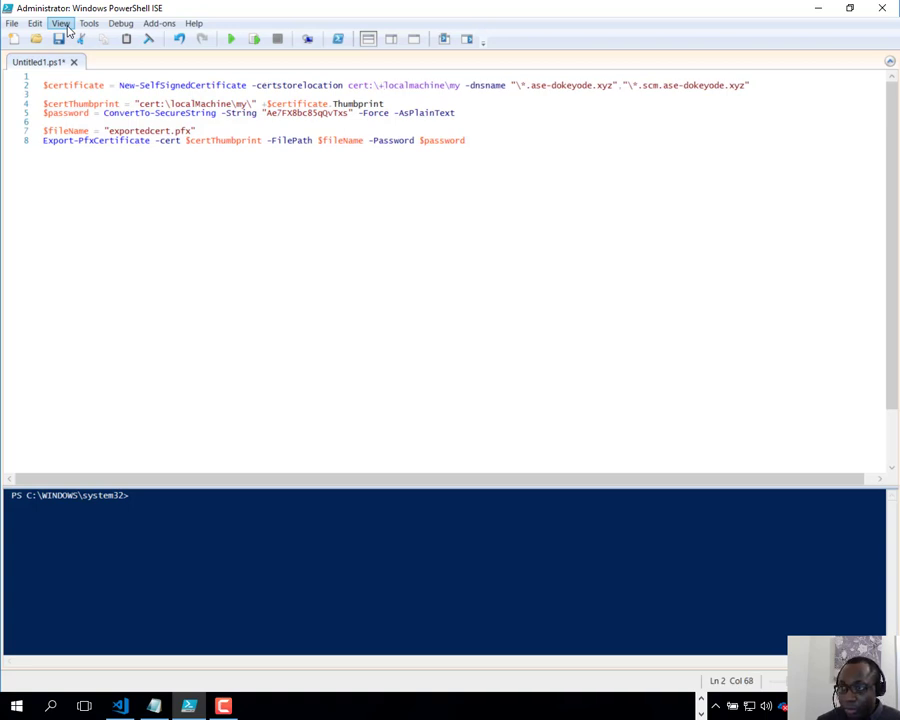
key("BackSpace")
Step: Enlarge the text of the certificate script by five zoom levels
key("ctrl+plus")
key("ctrl+plus")
key("ctrl+plus")
key("ctrl+plus")
key("ctrl+plus")
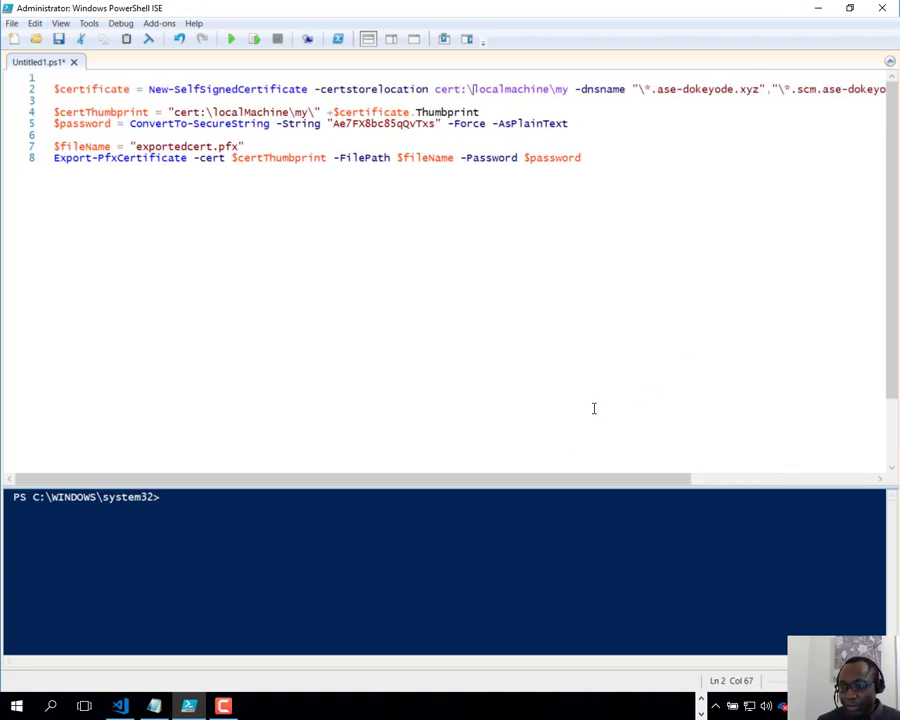
Step: Move the PowerShell ISE window off this display to uncover the Paint diagram
left_click_drag(569, 478, 560, 454)
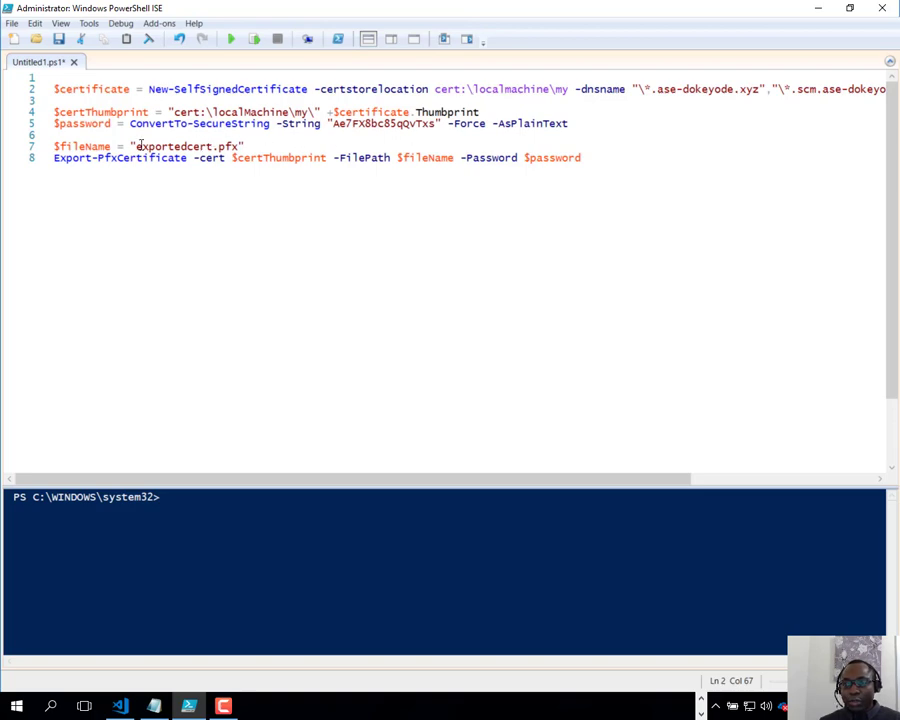
left_click_drag(695, 5, 899, 5)
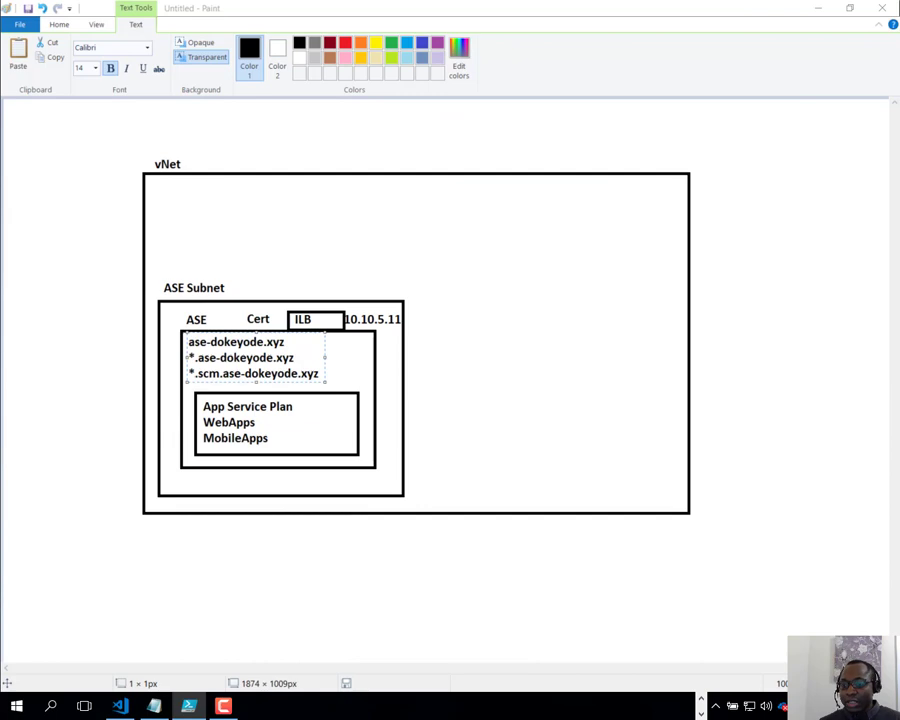
Step: Switch to the Azure portal, open the ILB Certificate settings of do-ase, and examine the domains its certificate must cover
left_click(818, 8)
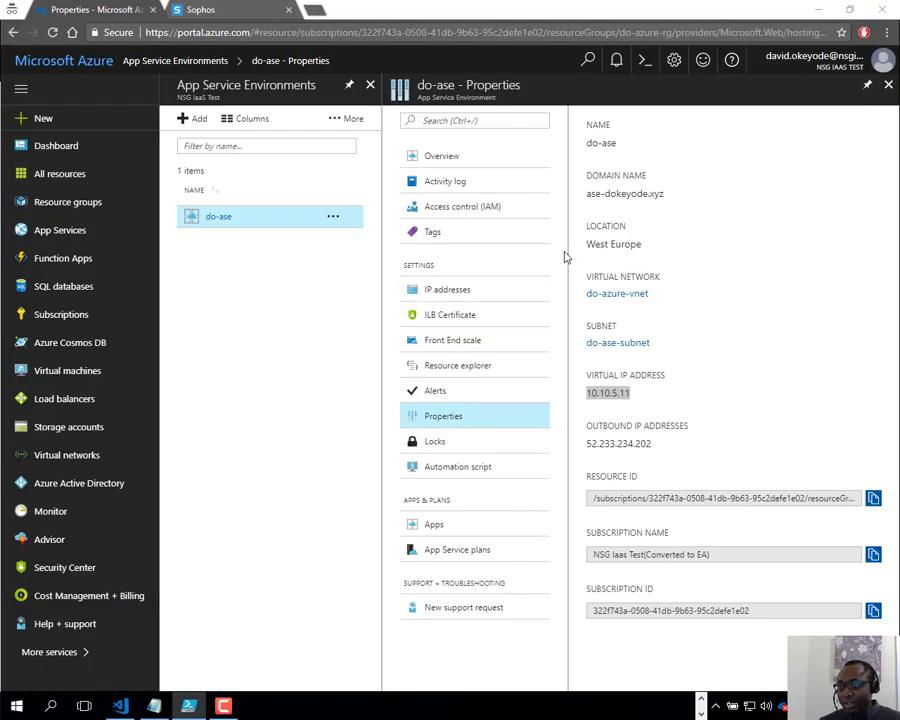
left_click(437, 155)
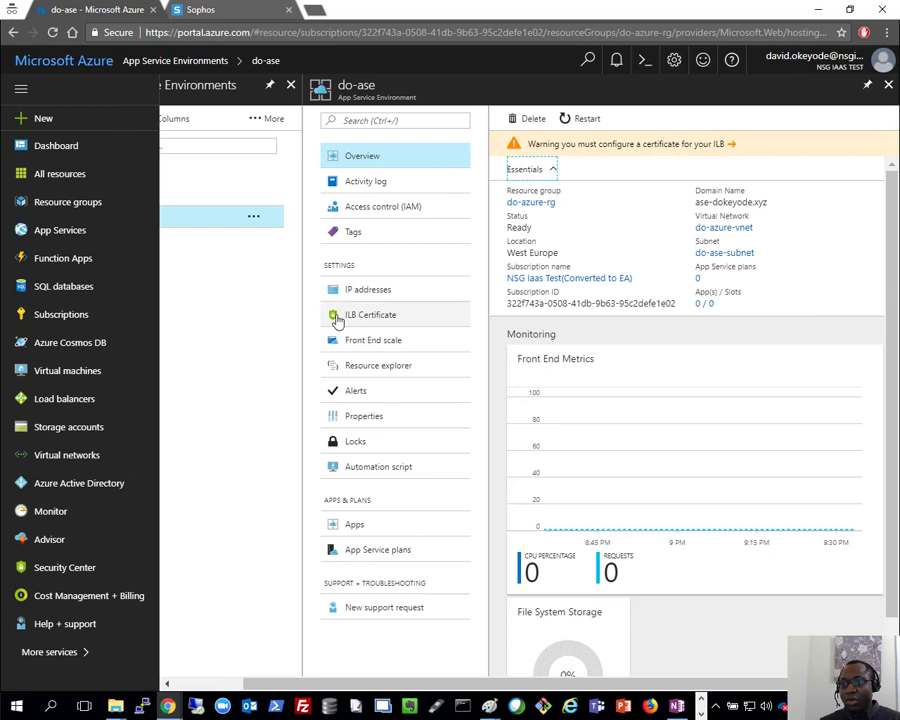
left_click(400, 316)
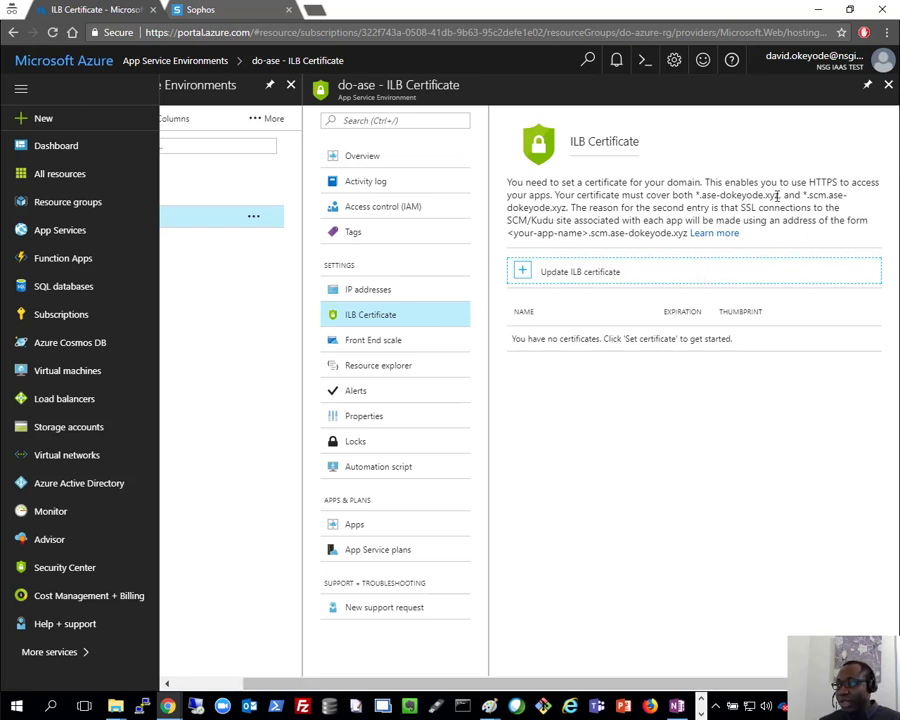
left_click_drag(696, 195, 572, 222)
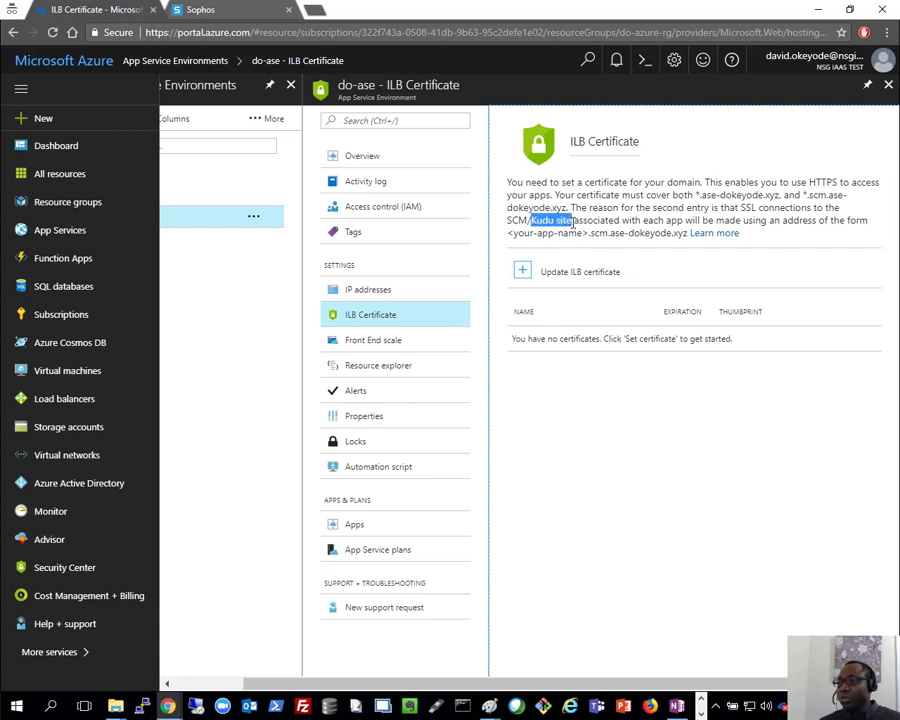
left_click(598, 440)
Step: Upload exportedcert.pfx as a private ILB certificate, supplying the certificate password
left_click(525, 272)
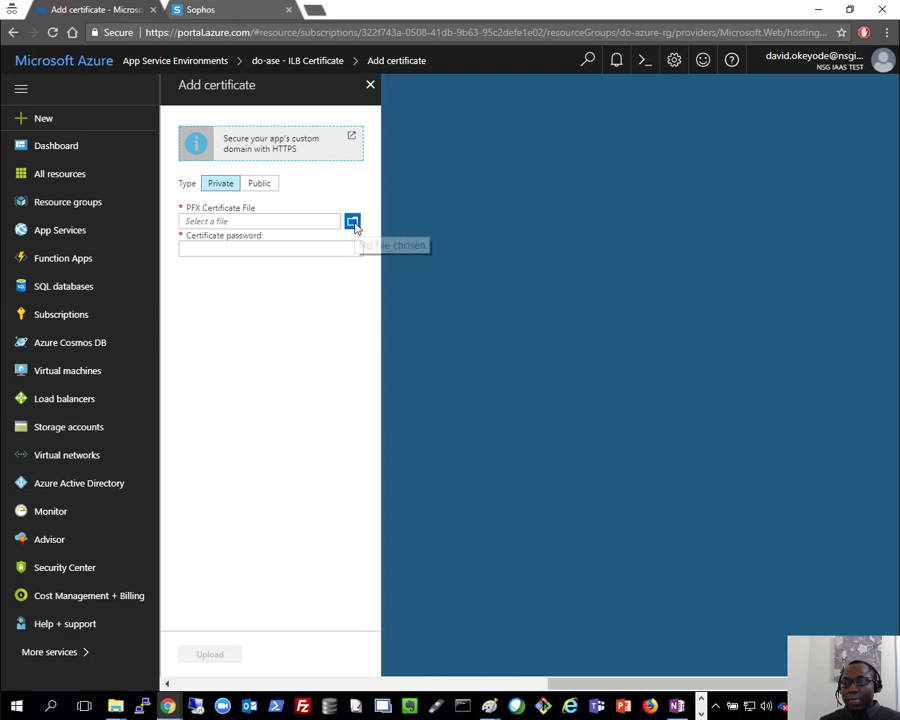
left_click(353, 222)
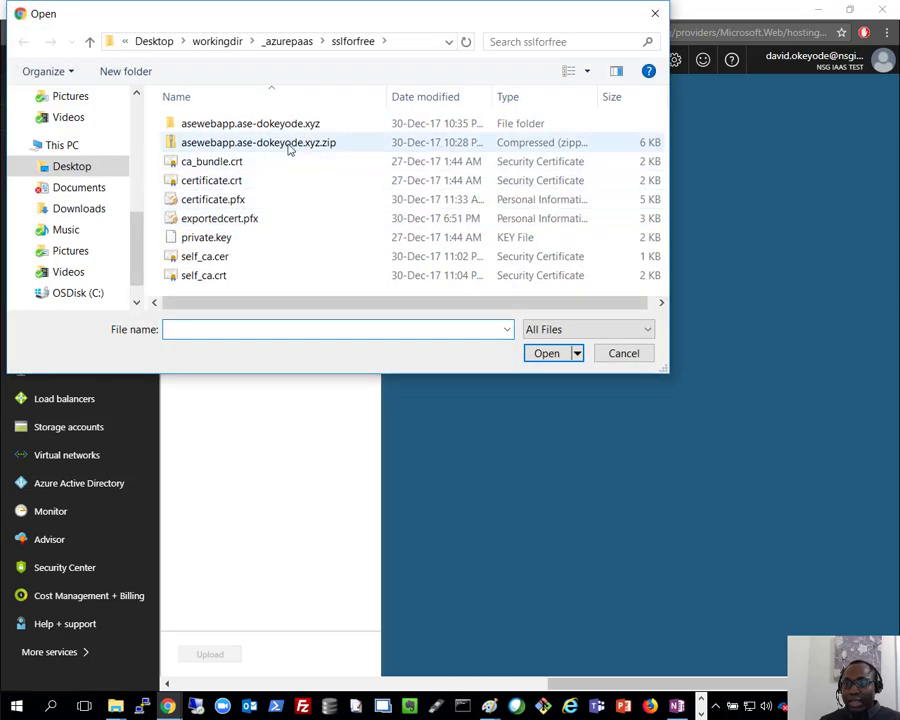
double_click(210, 218)
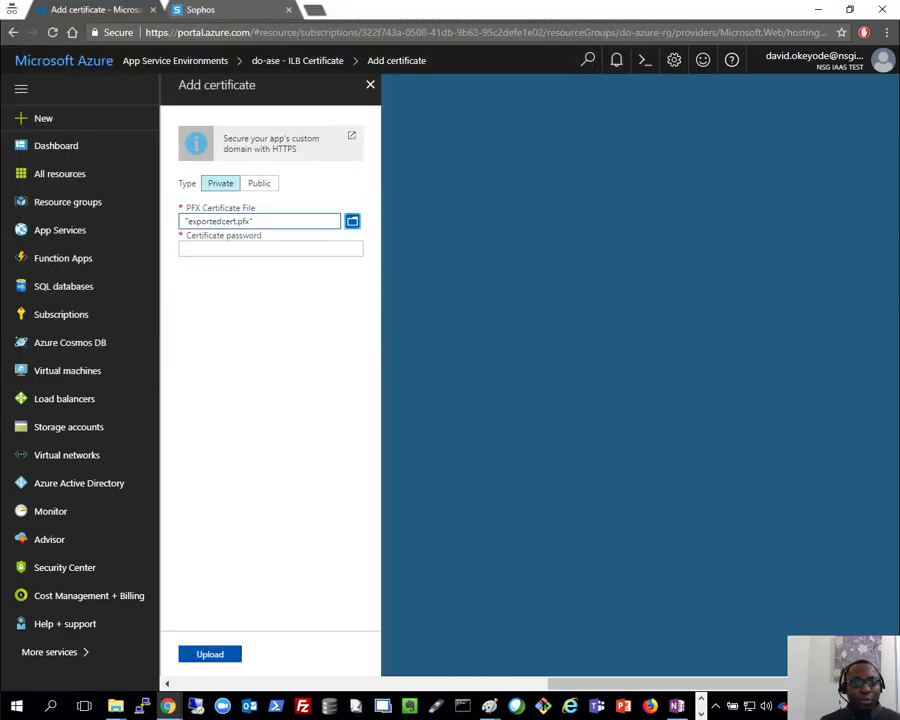
key("alt+Tab")
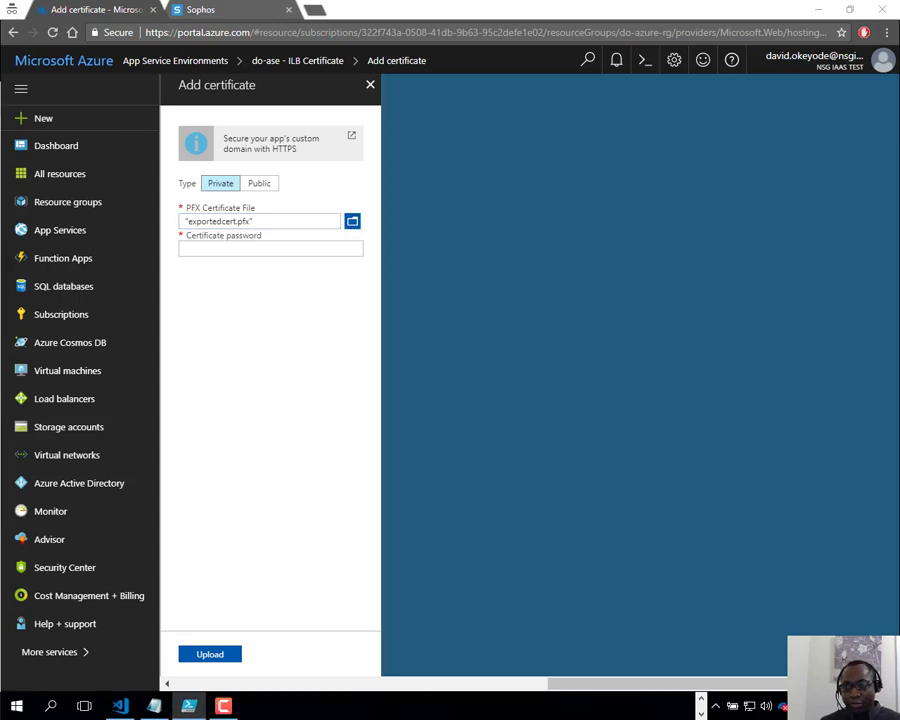
left_click(191, 250)
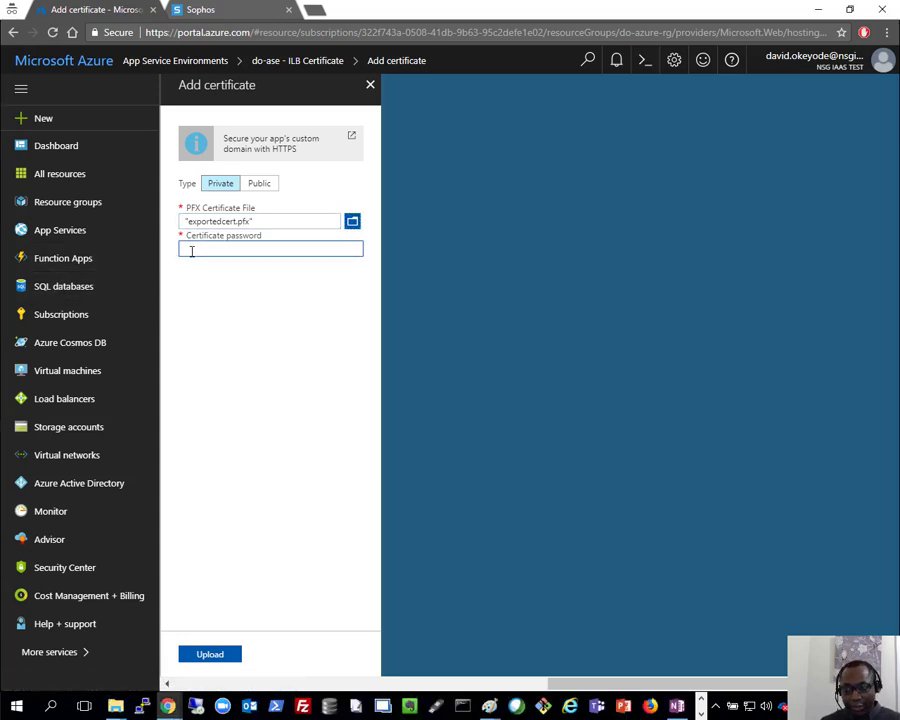
key("ctrl+v")
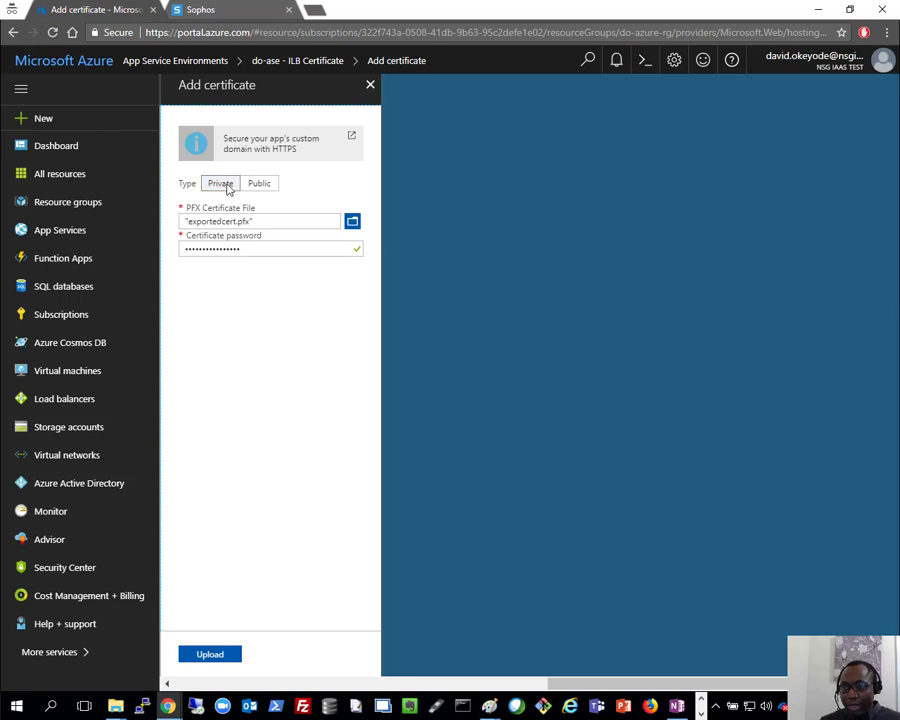
left_click(224, 192)
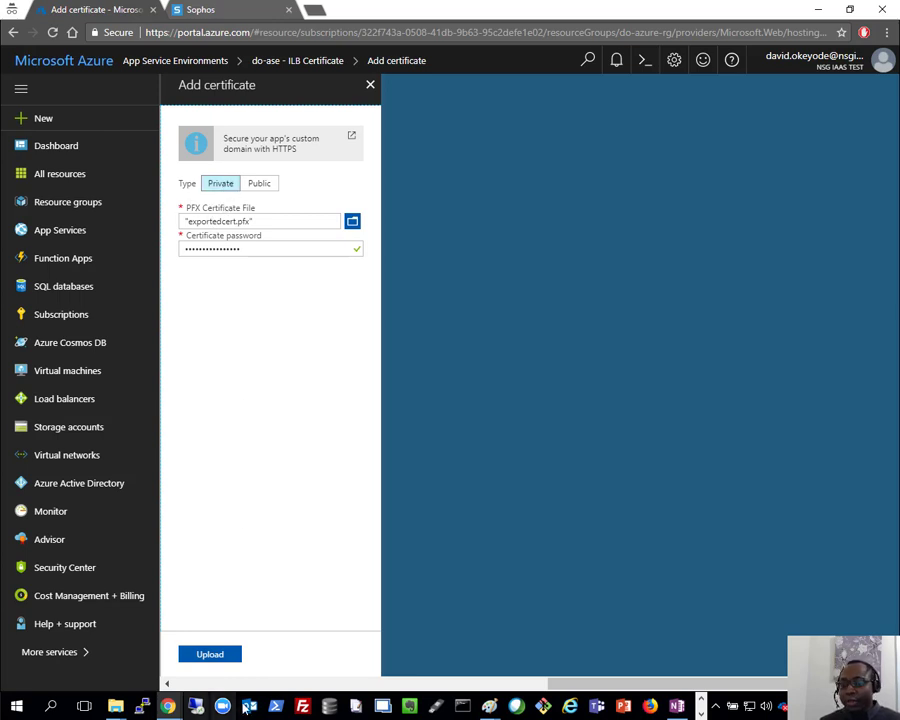
left_click(207, 656)
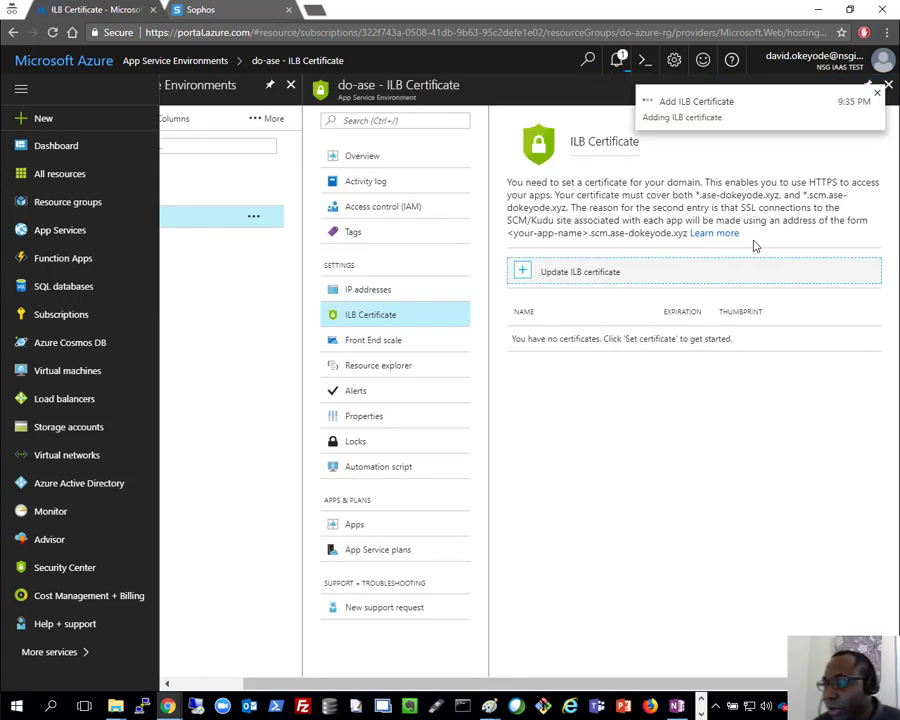
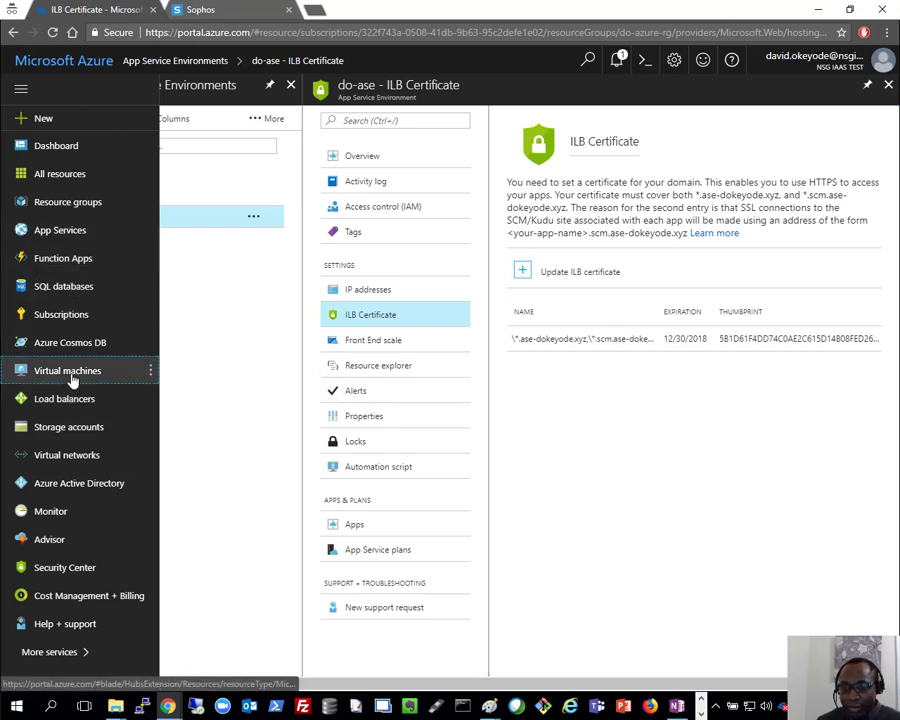
Step: Open the do-mgmt-srv-01 virtual machine's overview and copy its public IP address
left_click(18, 376)
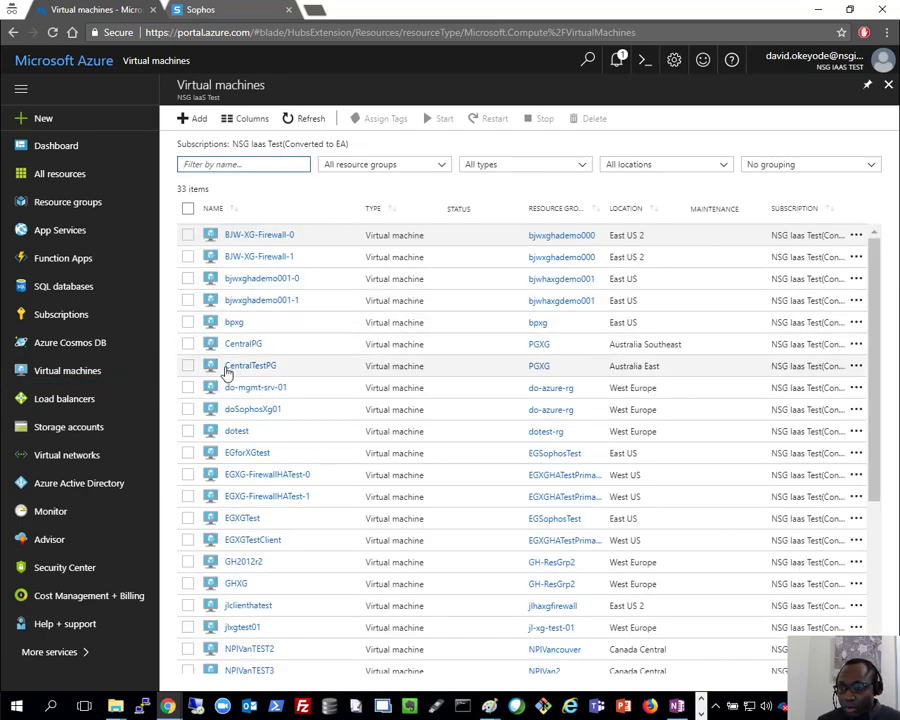
left_click(253, 389)
left_click(311, 380)
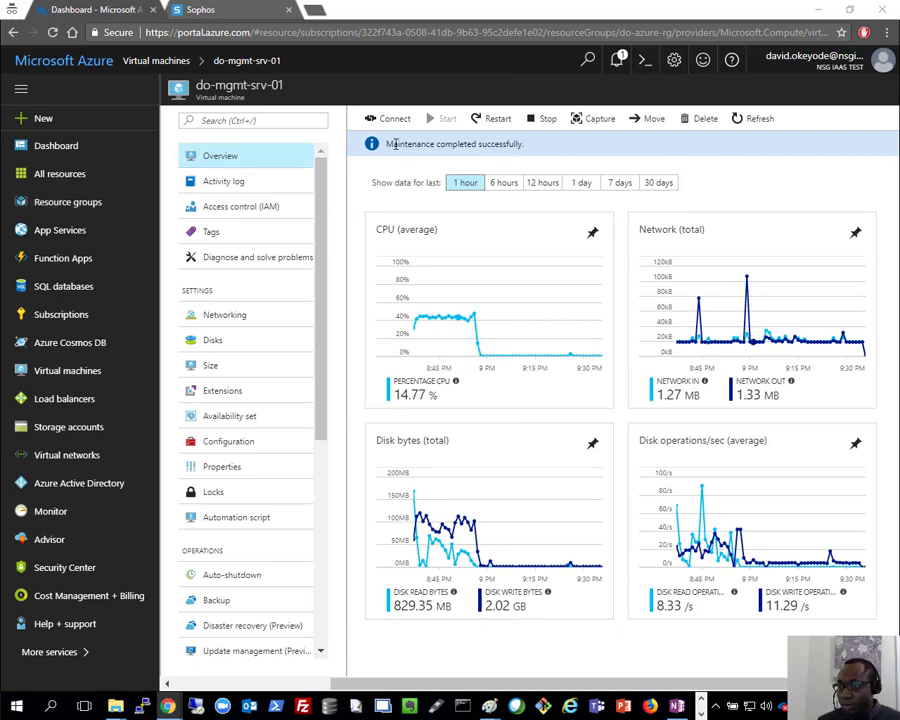
left_click(226, 165)
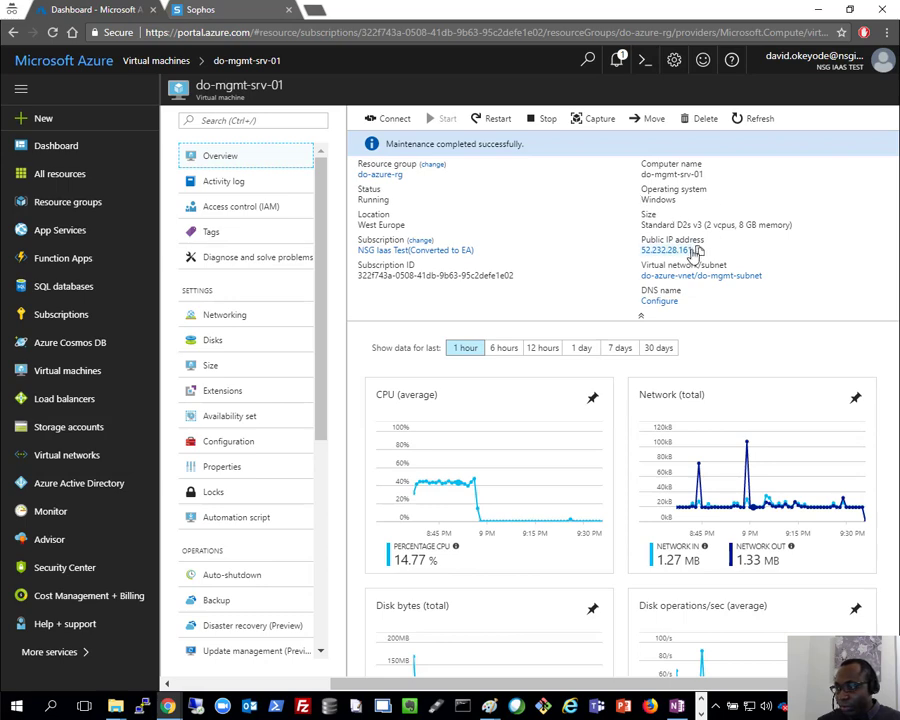
left_click(697, 251)
Step: Connect to 52.232.28.161 with Remote Desktop Connection, entering the account password and accepting the unverified server certificate
left_click(142, 710)
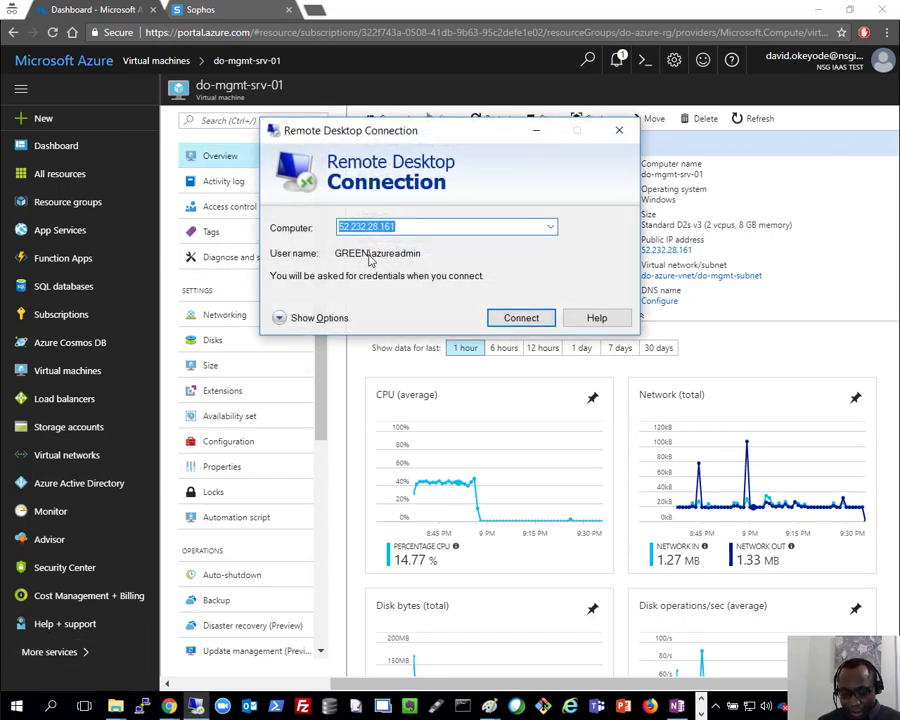
key("ctrl+v")
left_click(495, 320)
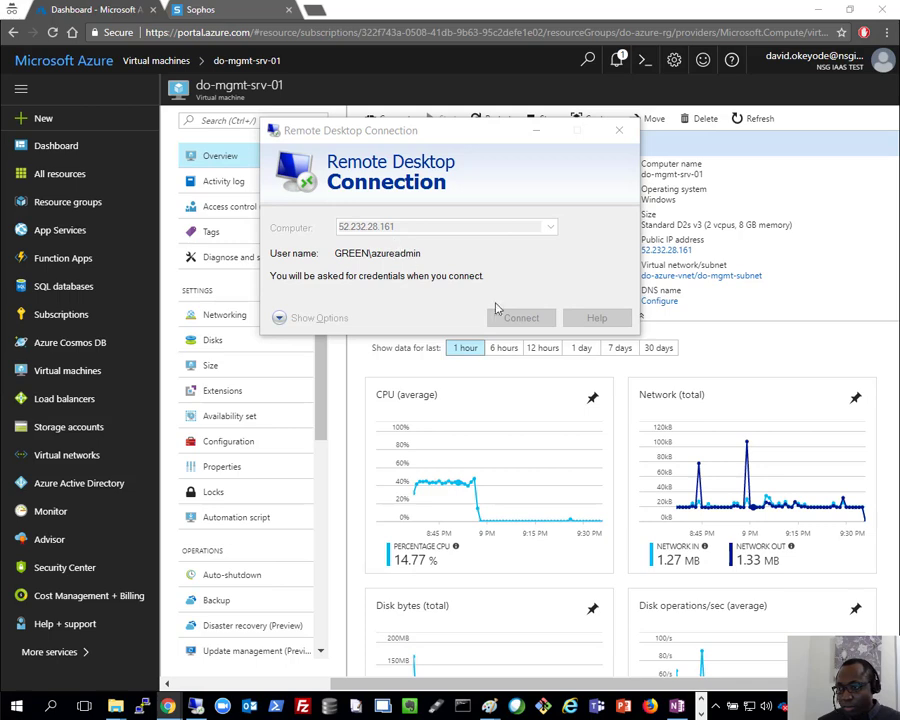
left_click(420, 286)
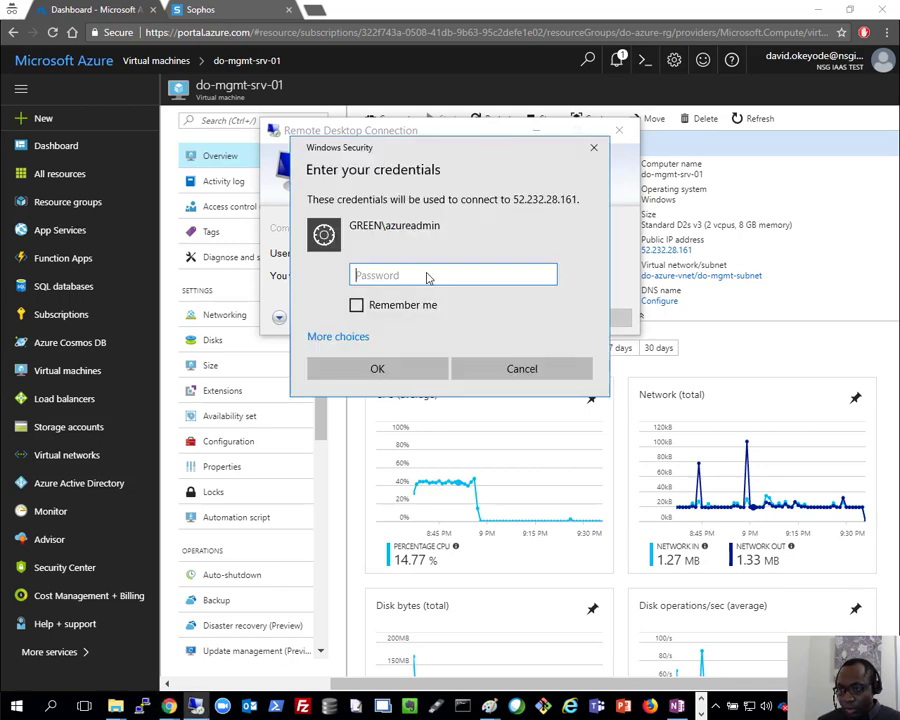
type("****************")
left_click(410, 370)
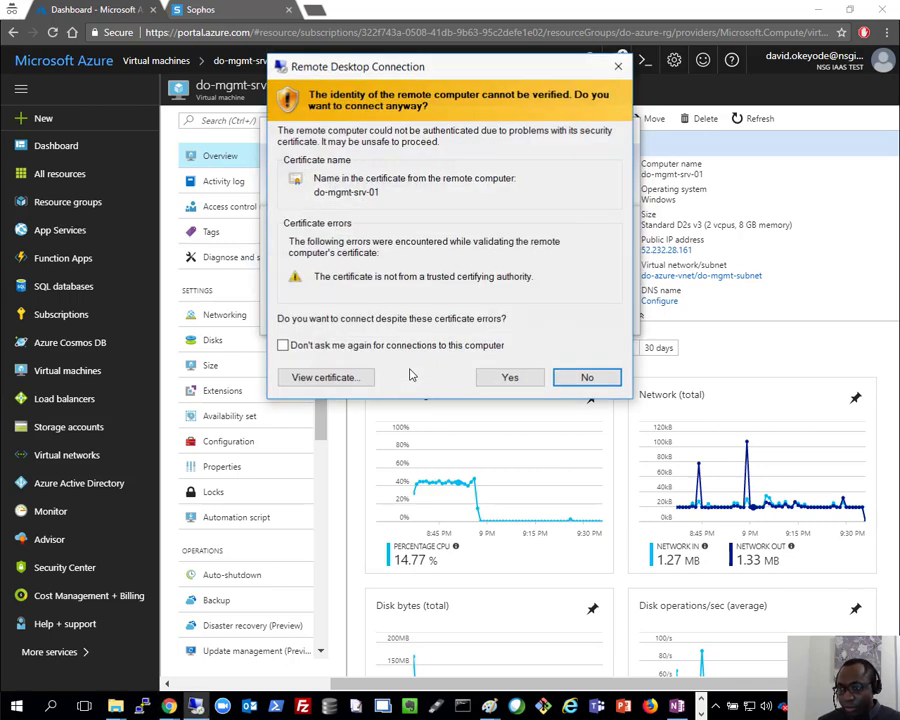
left_click(482, 374)
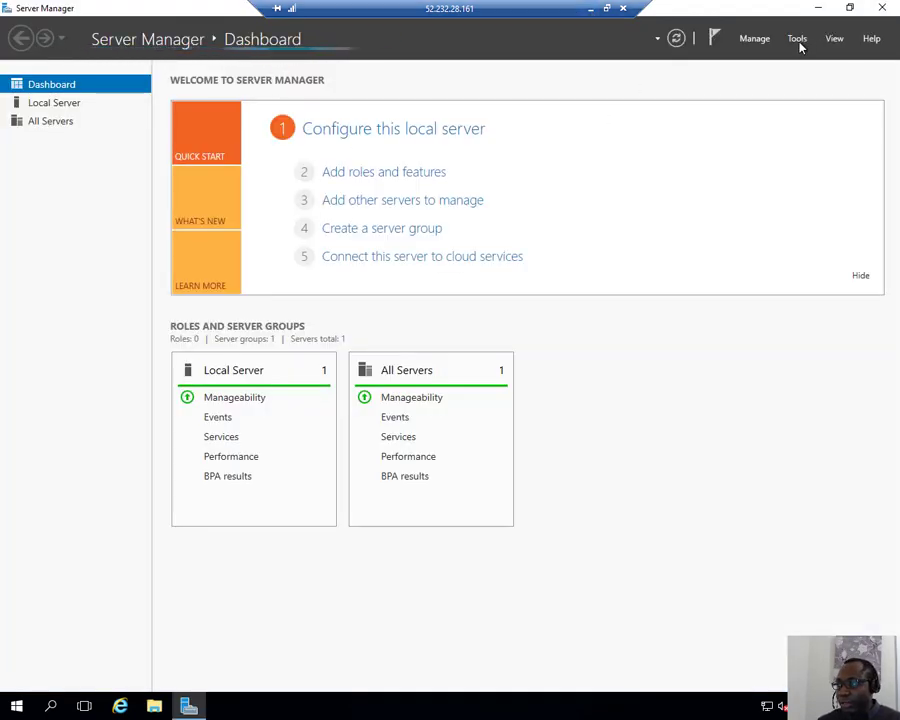
Step: Open DNS Manager from Server Manager on the remote server and go to the forward lookup zones of do-mgmt-srv-01
left_click(801, 42)
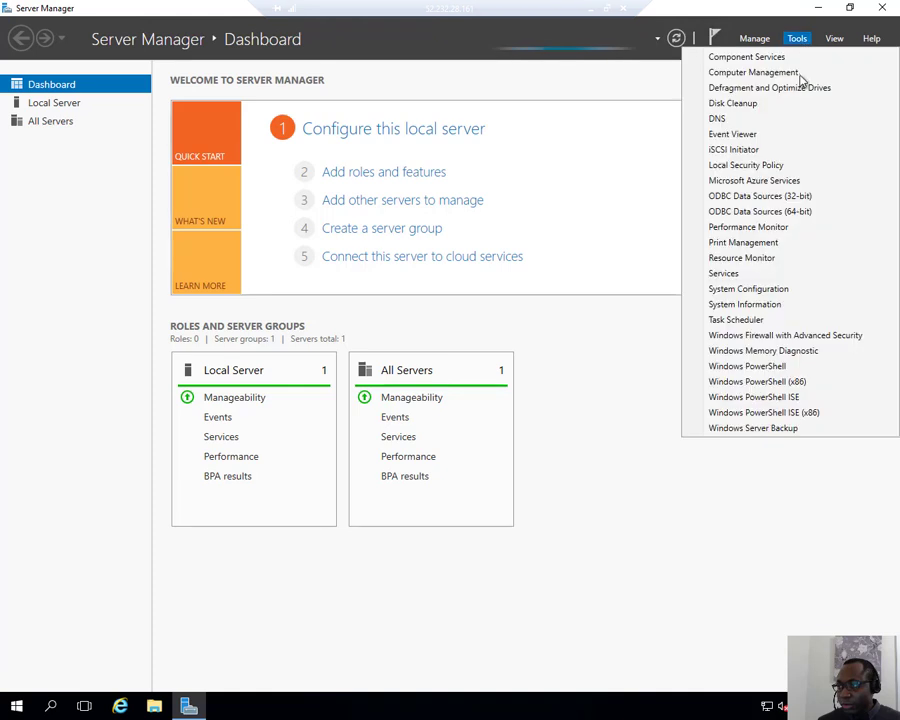
left_click(736, 120)
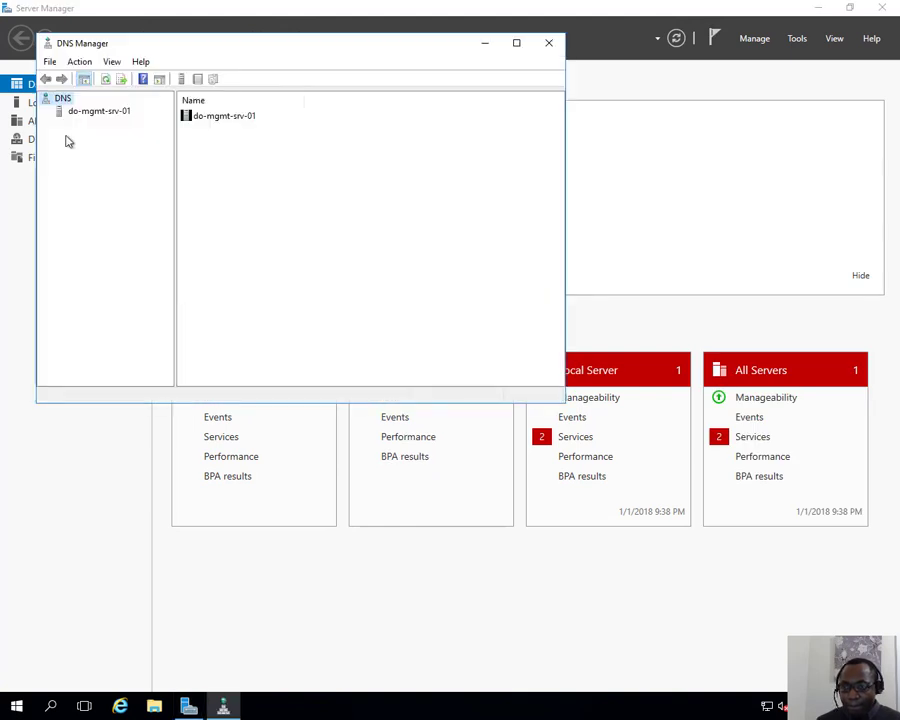
double_click(79, 116)
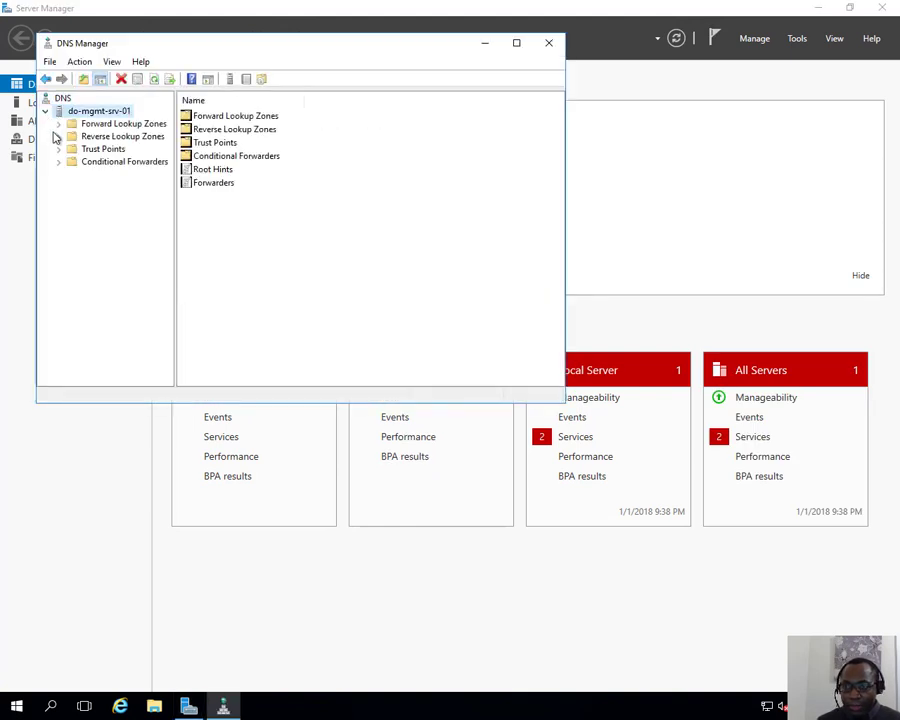
left_click(70, 125)
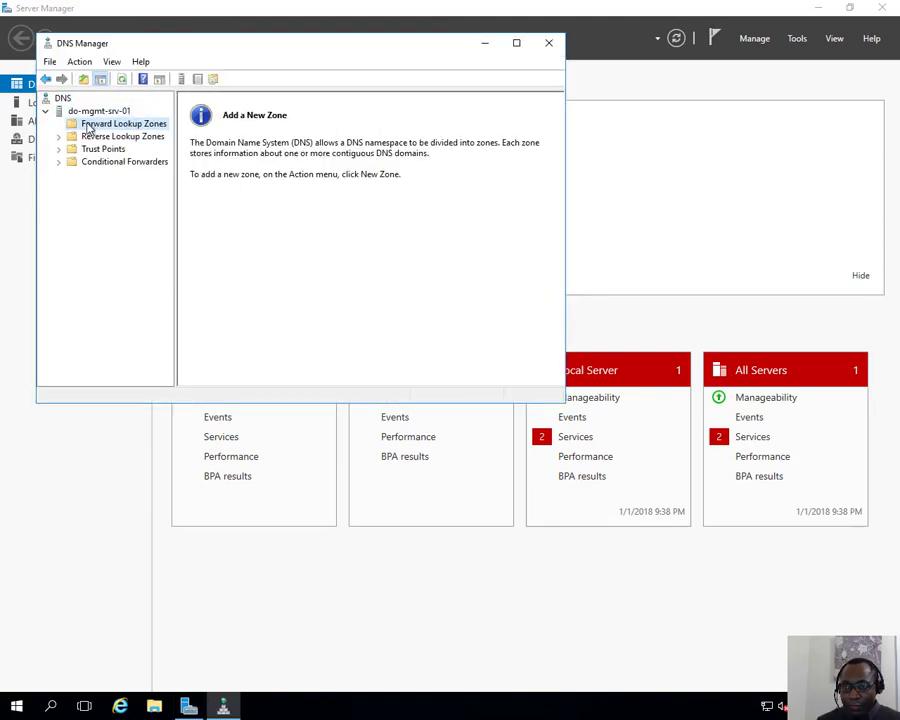
Step: Create a primary forward lookup zone named ase-dokeyode.xyz with a new zone file, keeping the default dynamic update setting
right_click(84, 126)
left_click(128, 134)
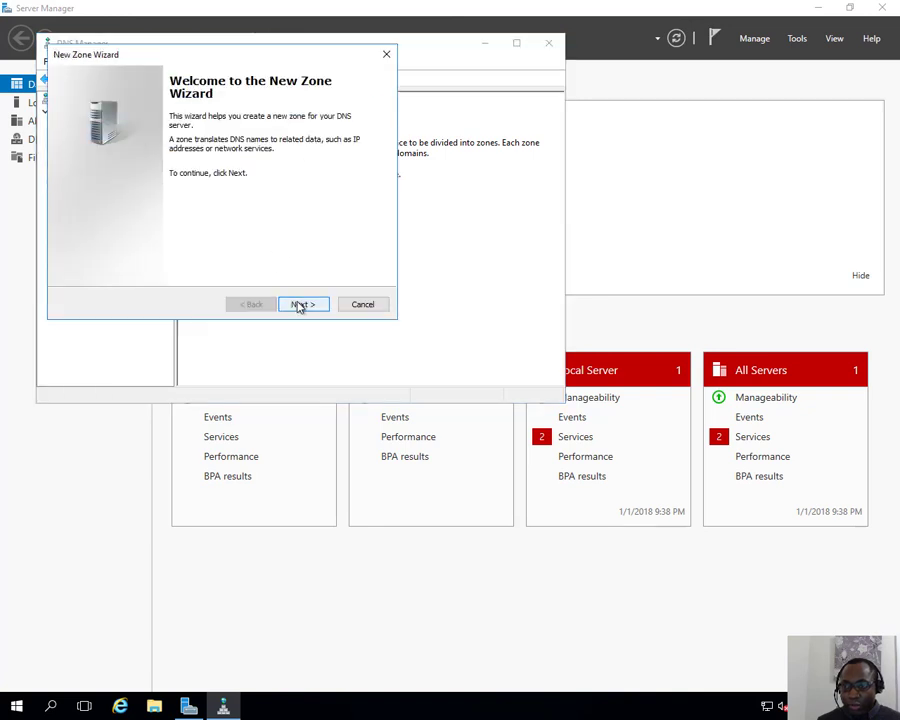
left_click(300, 304)
left_click(302, 304)
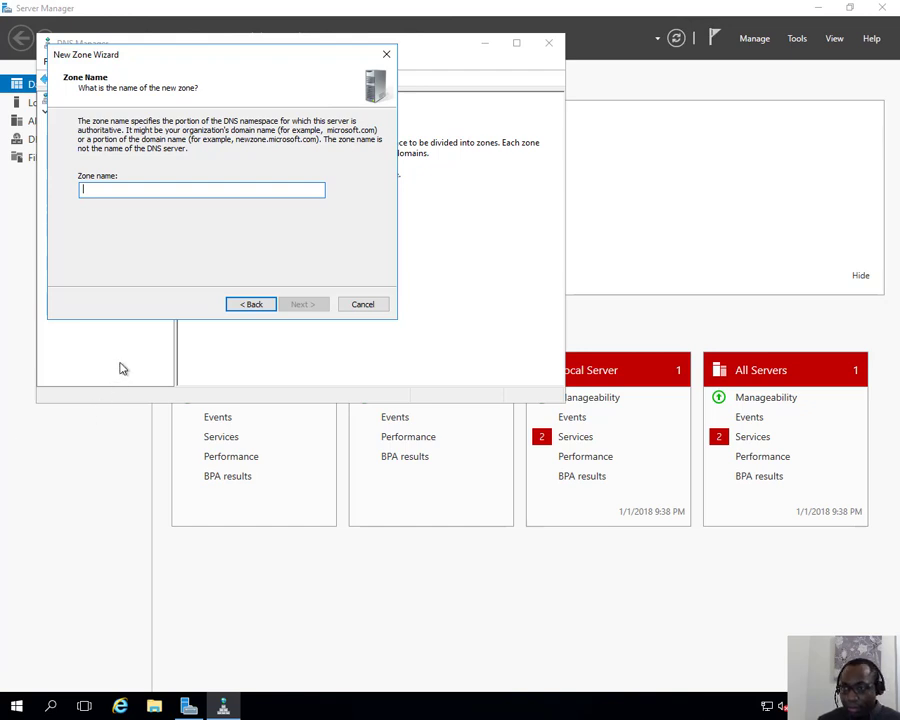
key("ctrl+v")
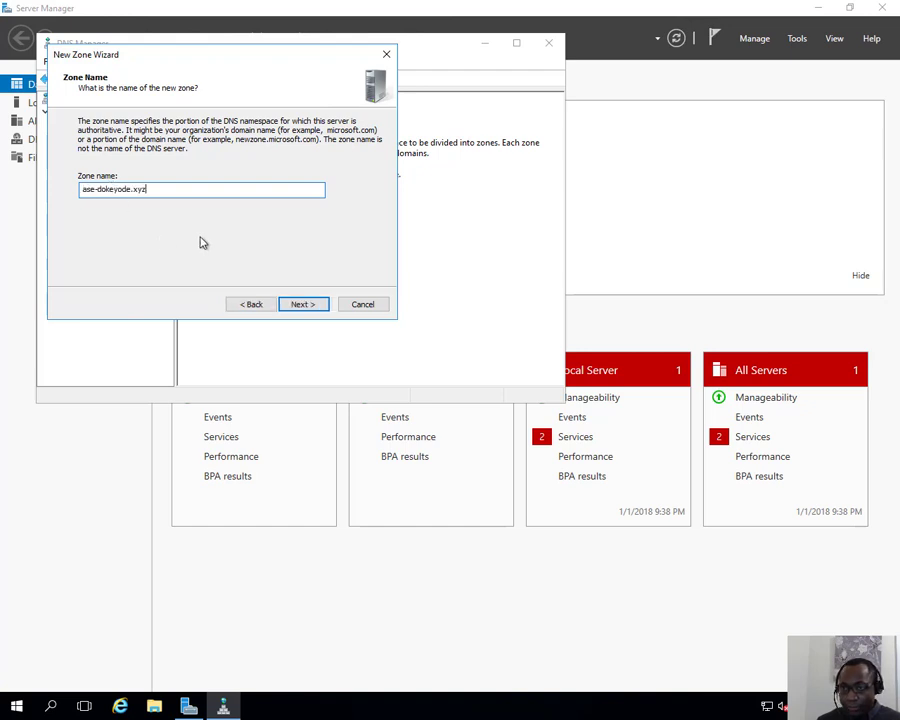
left_click(303, 308)
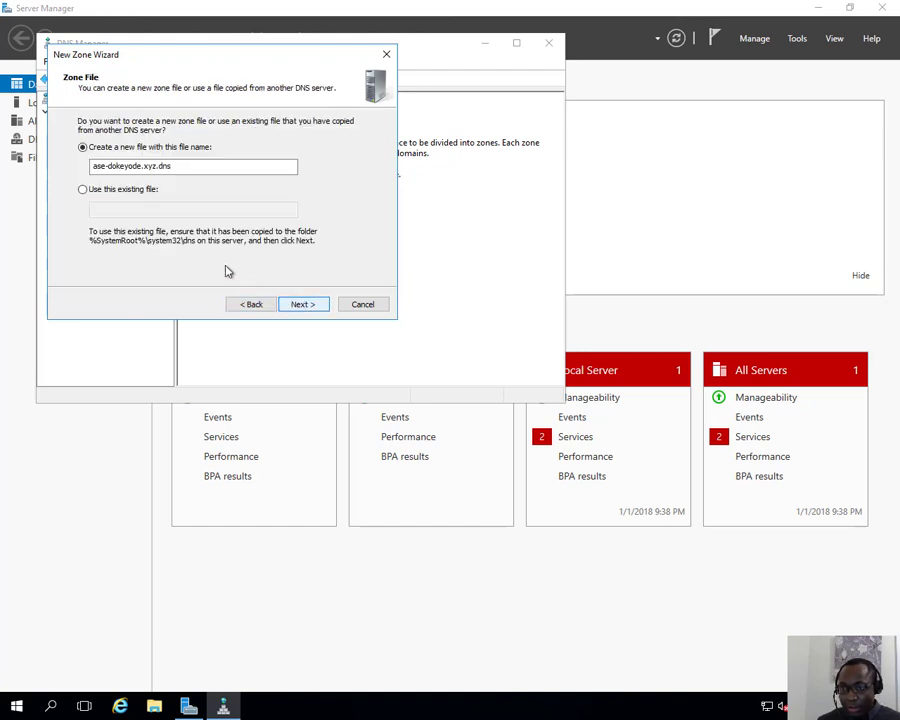
left_click(318, 306)
left_click(314, 307)
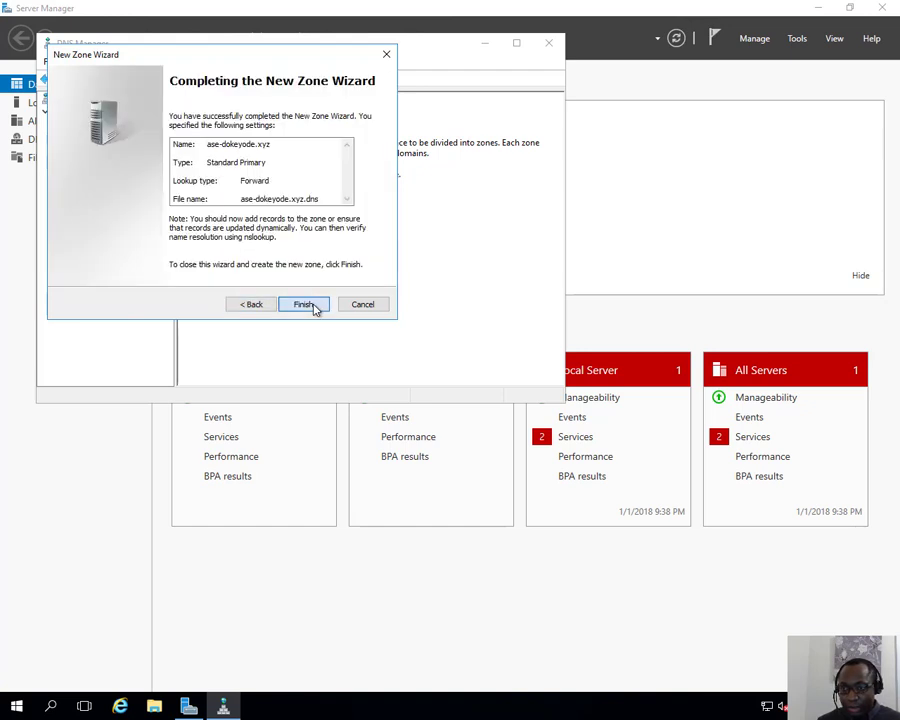
left_click(313, 307)
Step: Start a new host record named * in the ase-dokeyode.xyz forward lookup zone
left_click(100, 137)
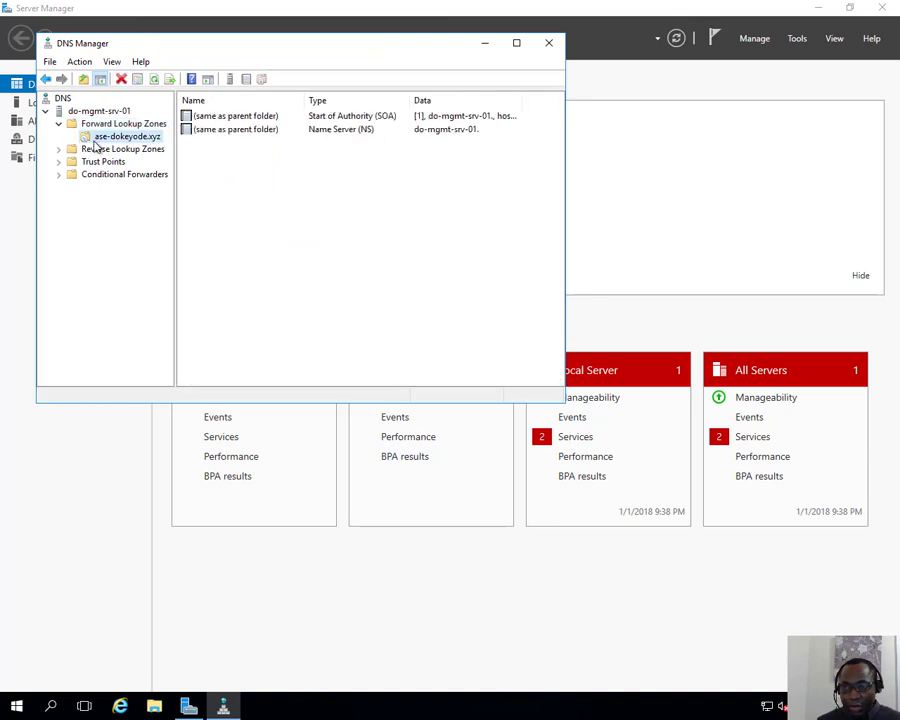
right_click(96, 140)
left_click(185, 181)
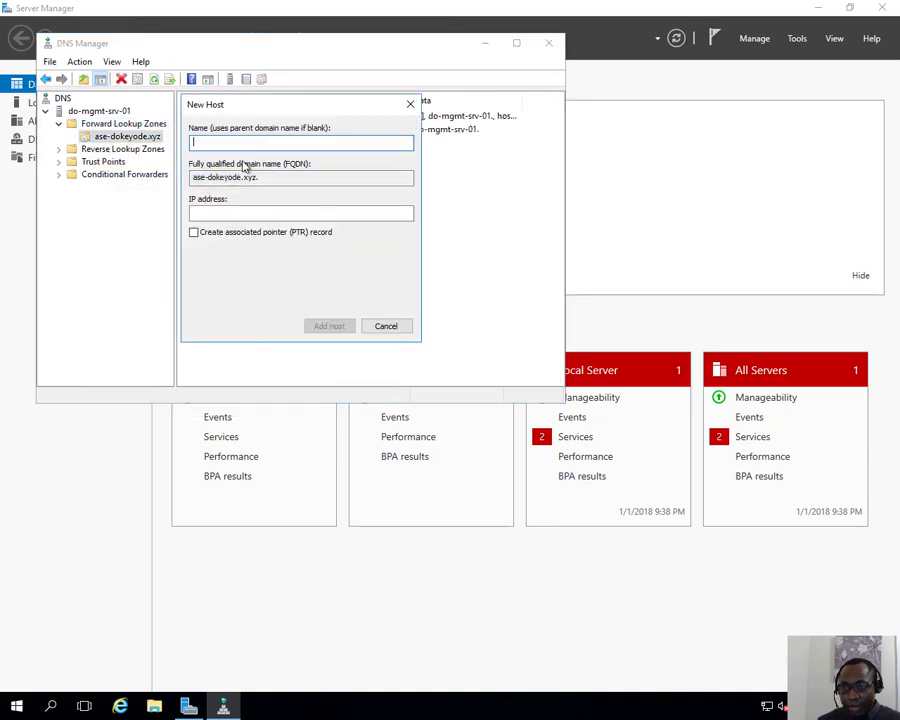
type("*")
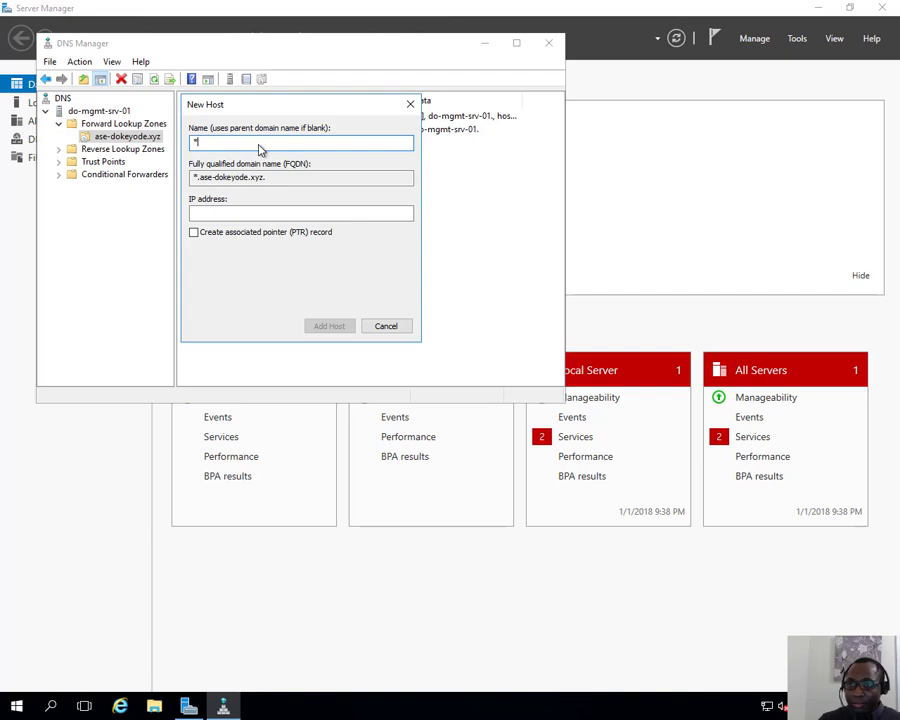
left_click(193, 215)
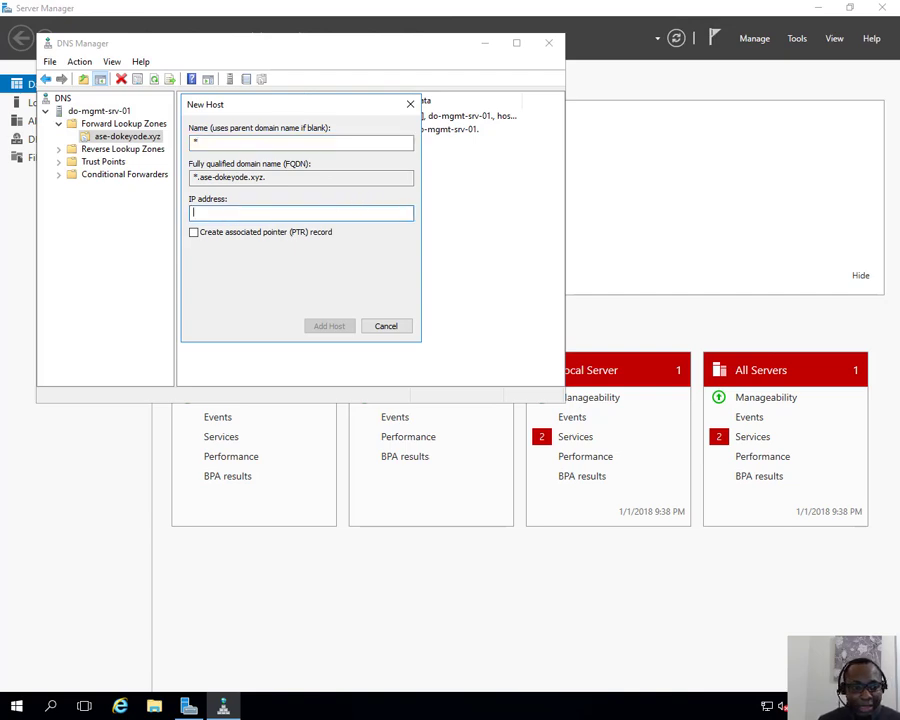
Step: Switch to the local Azure portal, open the properties of the do-ase App Service Environment and copy its virtual IP address
mouse_move(524, 3)
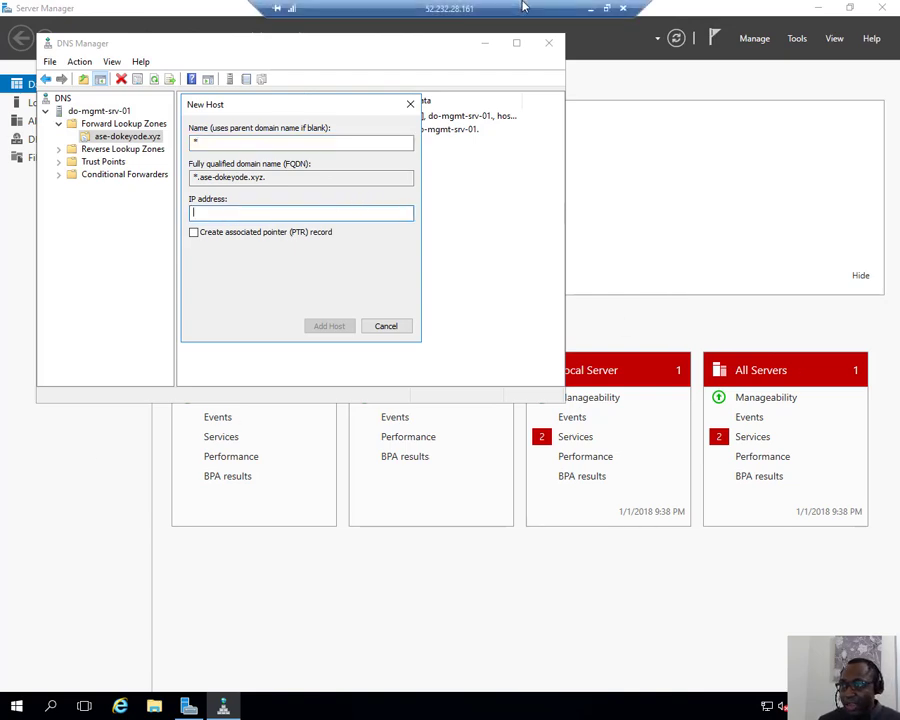
left_click(591, 10)
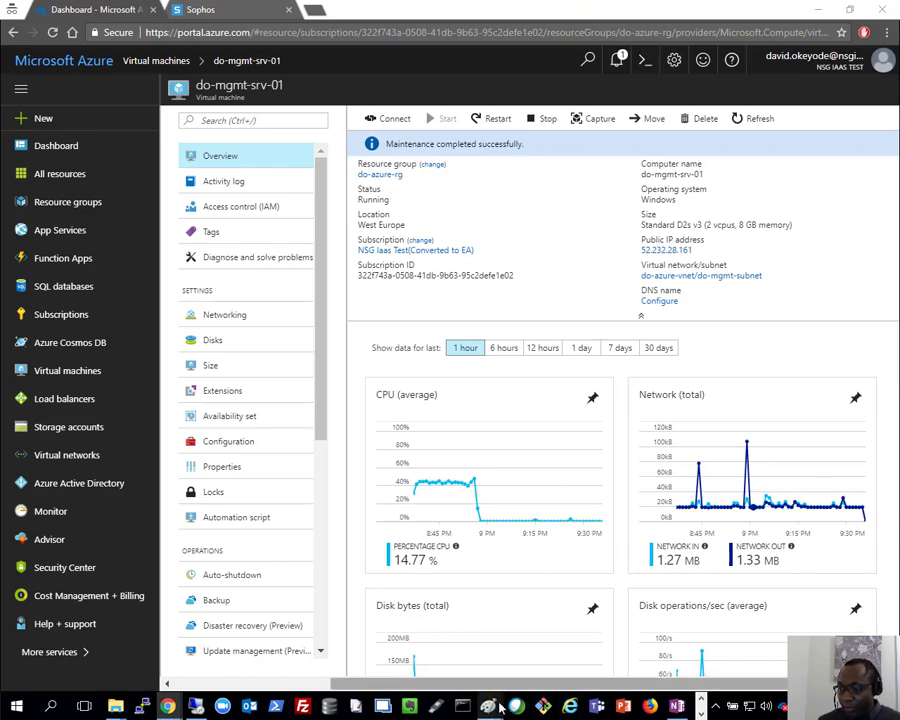
mouse_move(488, 706)
left_click(367, 620)
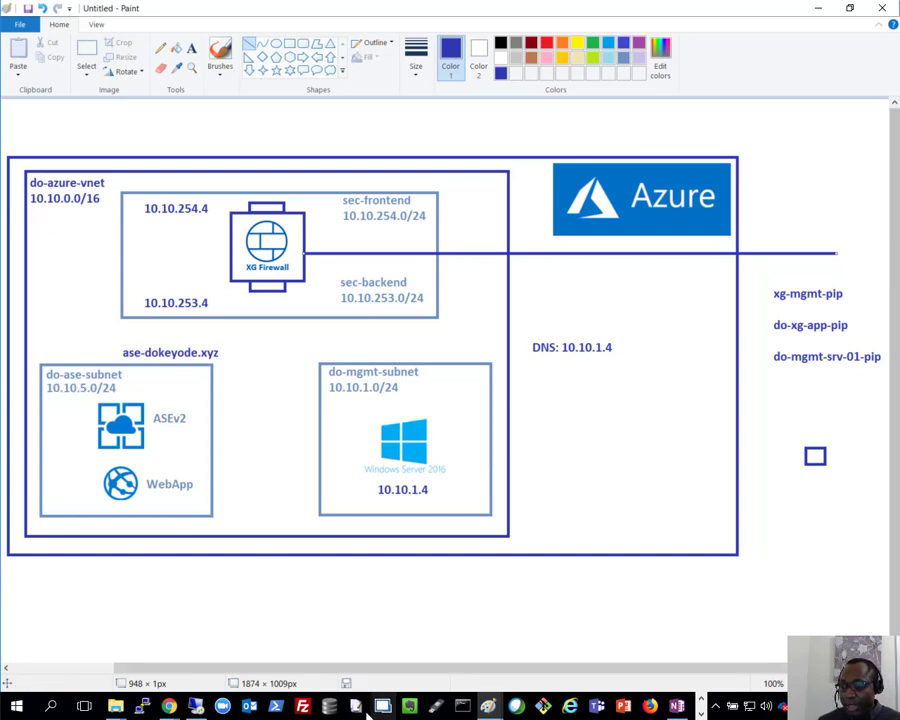
mouse_move(169, 706)
left_click(92, 650)
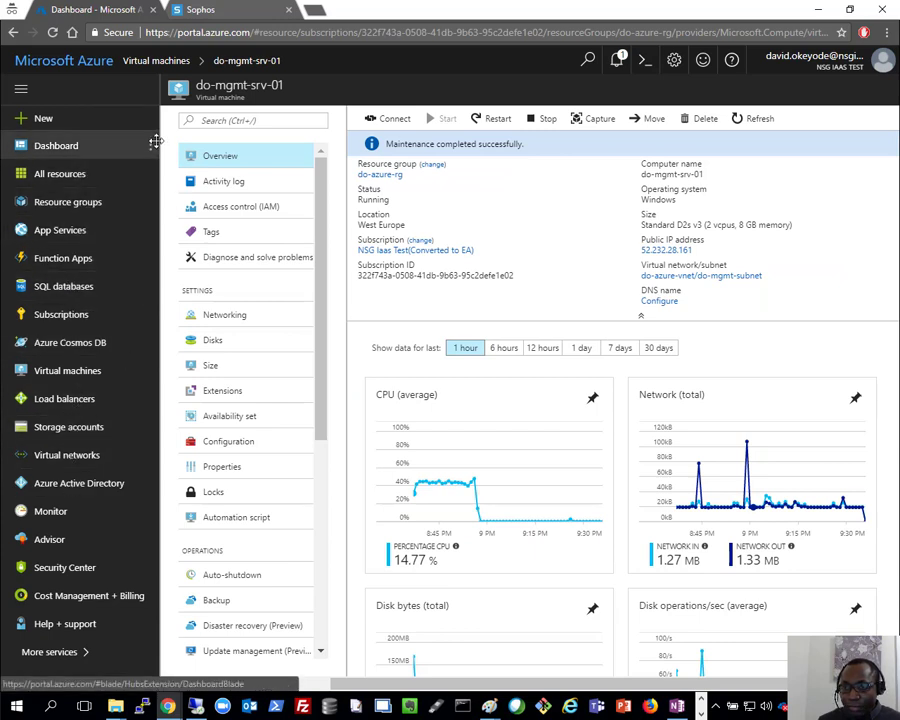
left_click(580, 62)
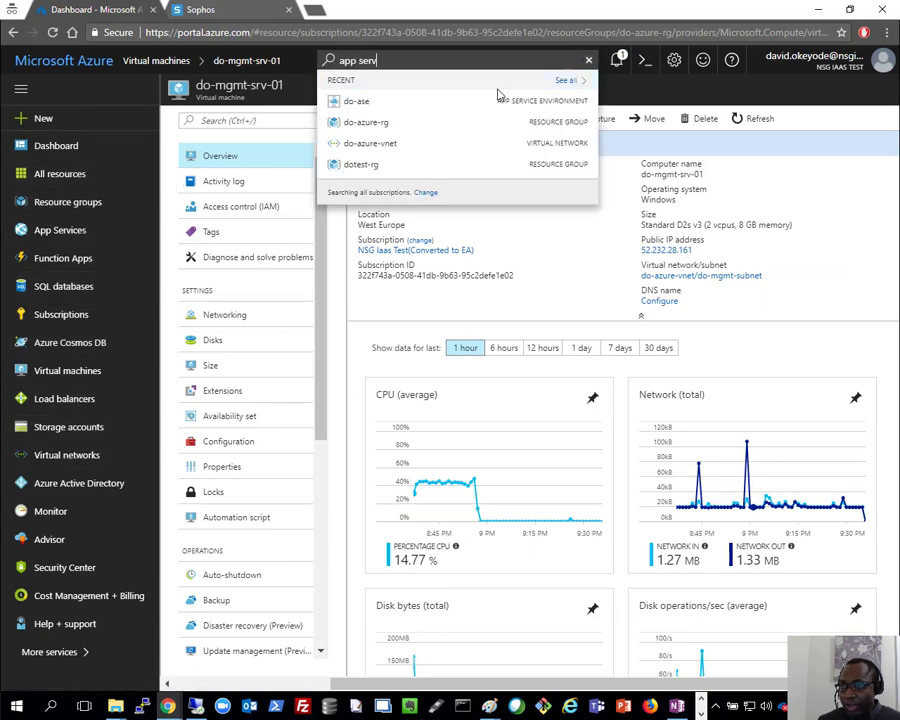
left_click(360, 108)
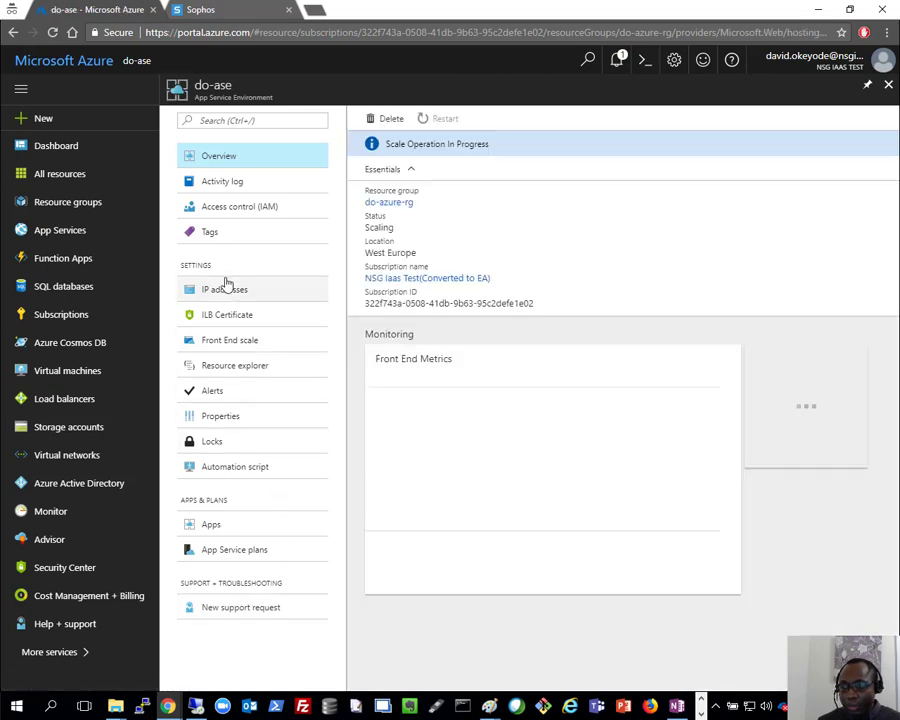
left_click(222, 416)
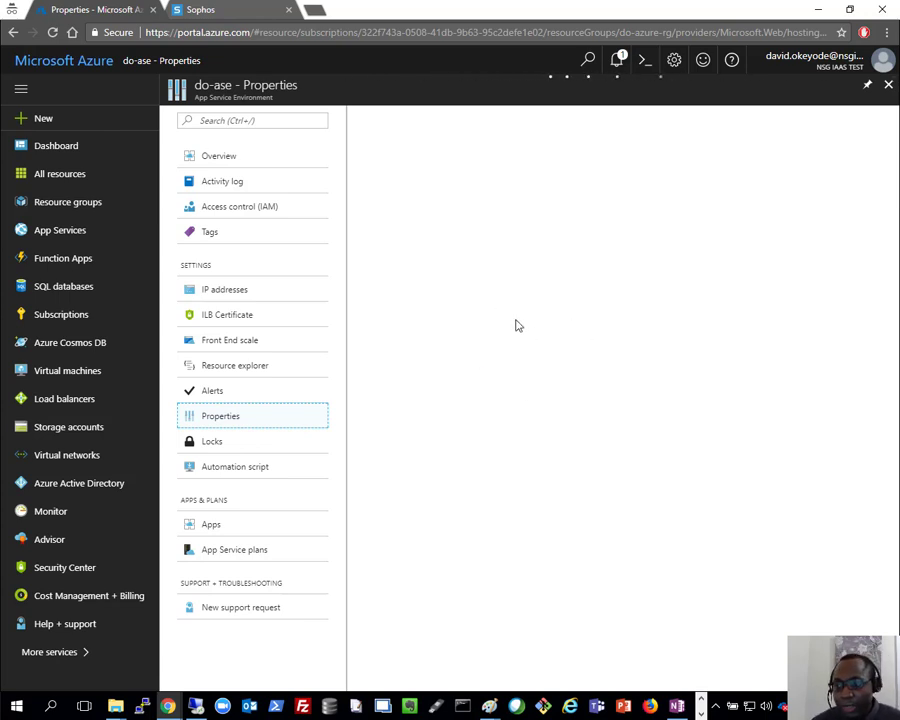
left_click_drag(410, 393, 365, 392)
key("ctrl+c")
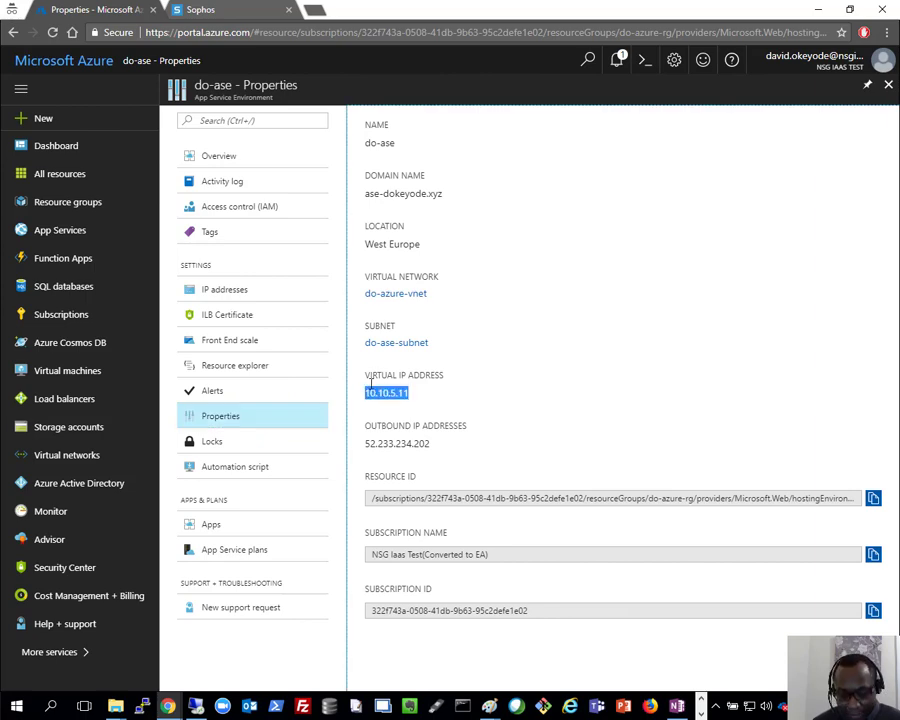
Step: Return to the remote server, set the wildcard host record's IP address to 10.10.5.11 and add the record
left_click(195, 706)
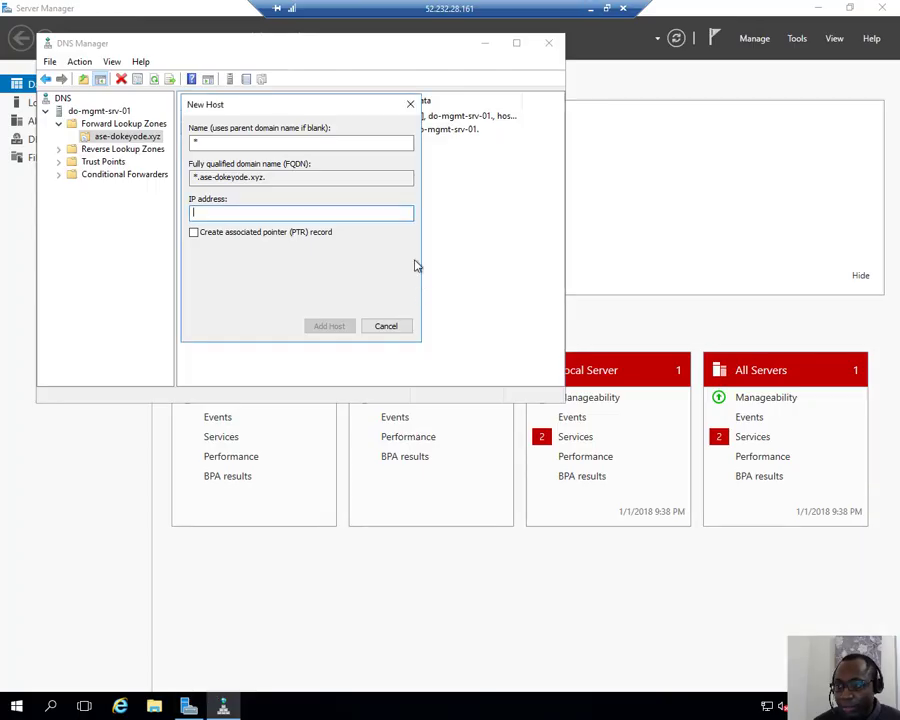
key("ctrl+v")
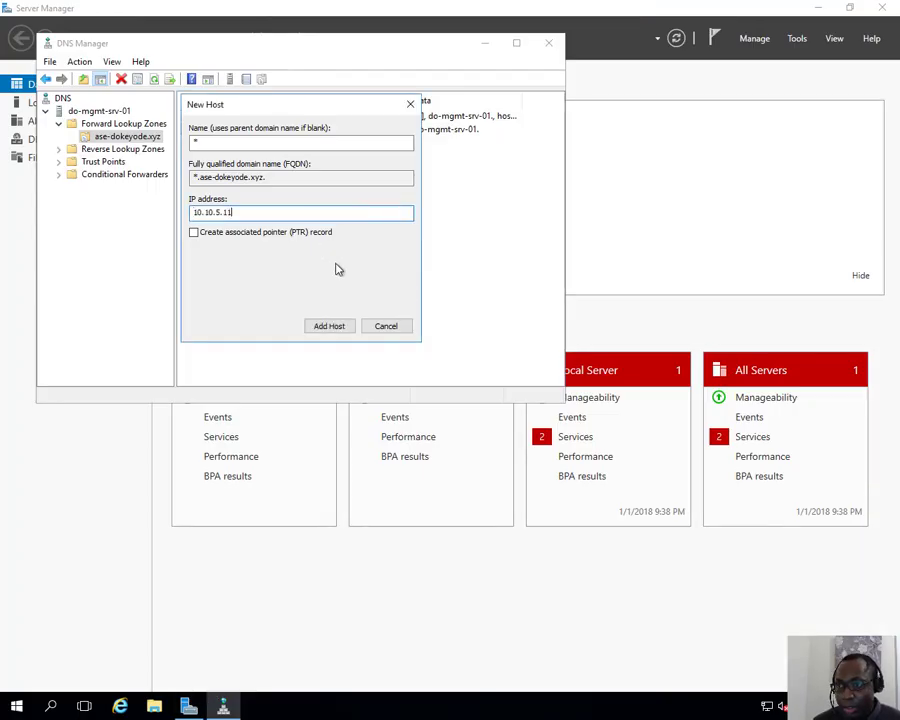
left_click(328, 327)
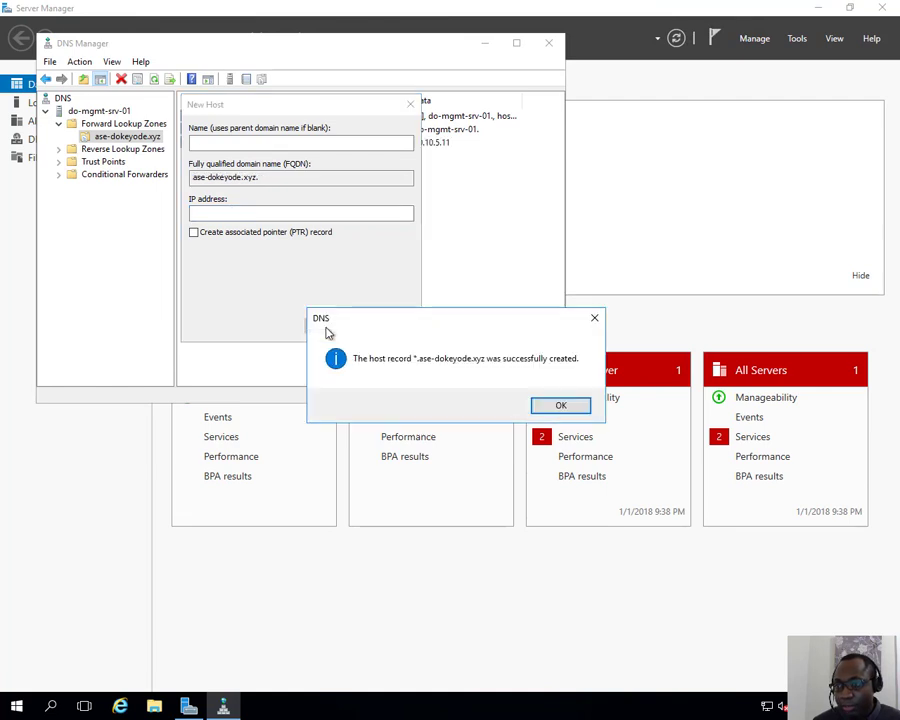
left_click(563, 406)
left_click(400, 332)
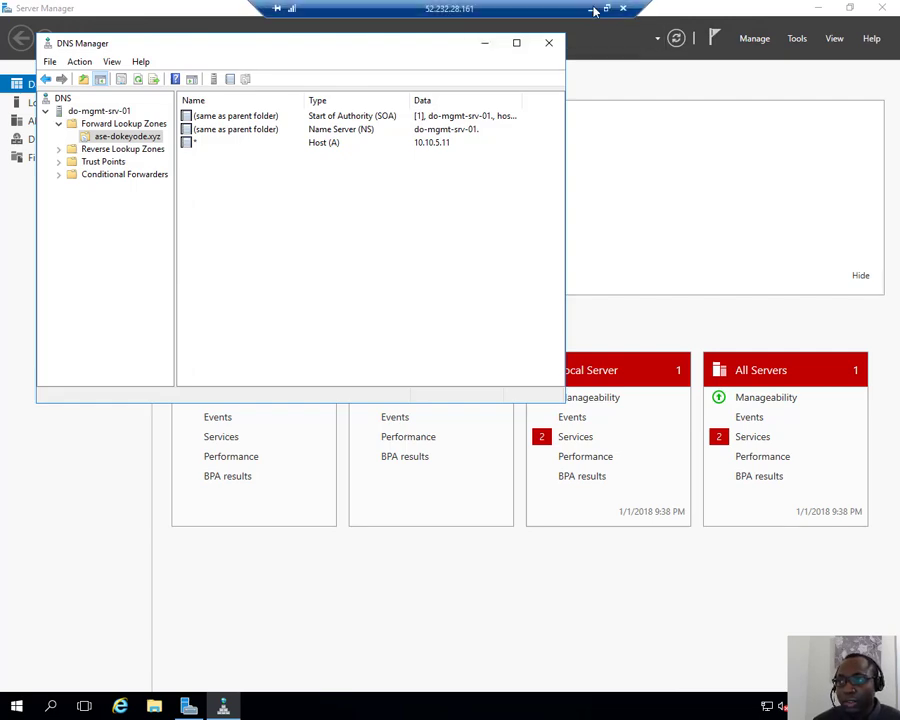
Step: Review the Azure network diagram and the ASE subnet sketch in Paint, pointing out the WebApps entry
left_click(594, 7)
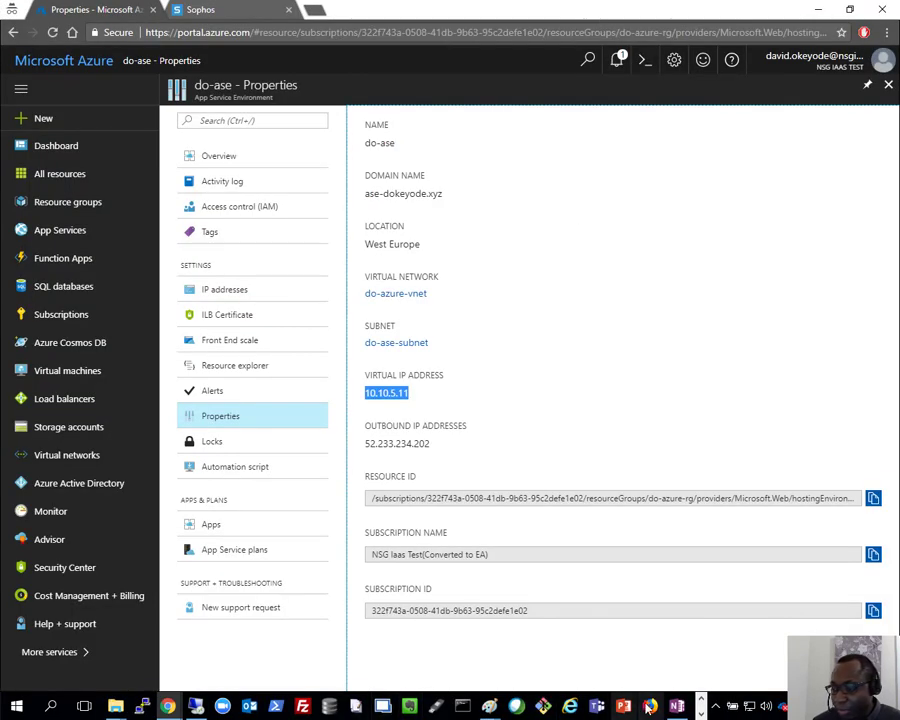
left_click(489, 706)
left_click(326, 637)
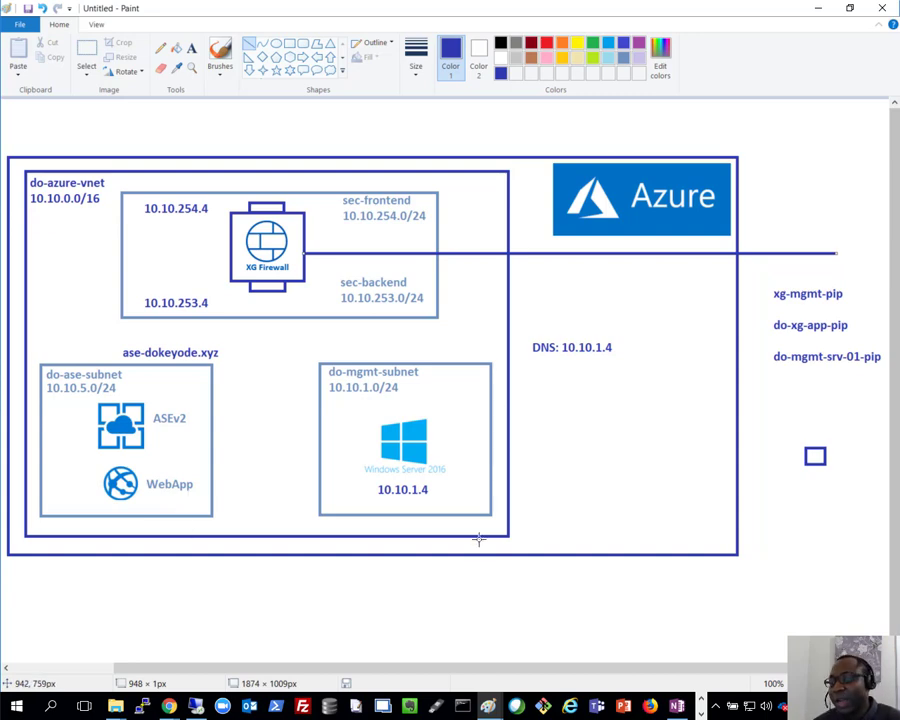
mouse_move(488, 706)
left_click(604, 629)
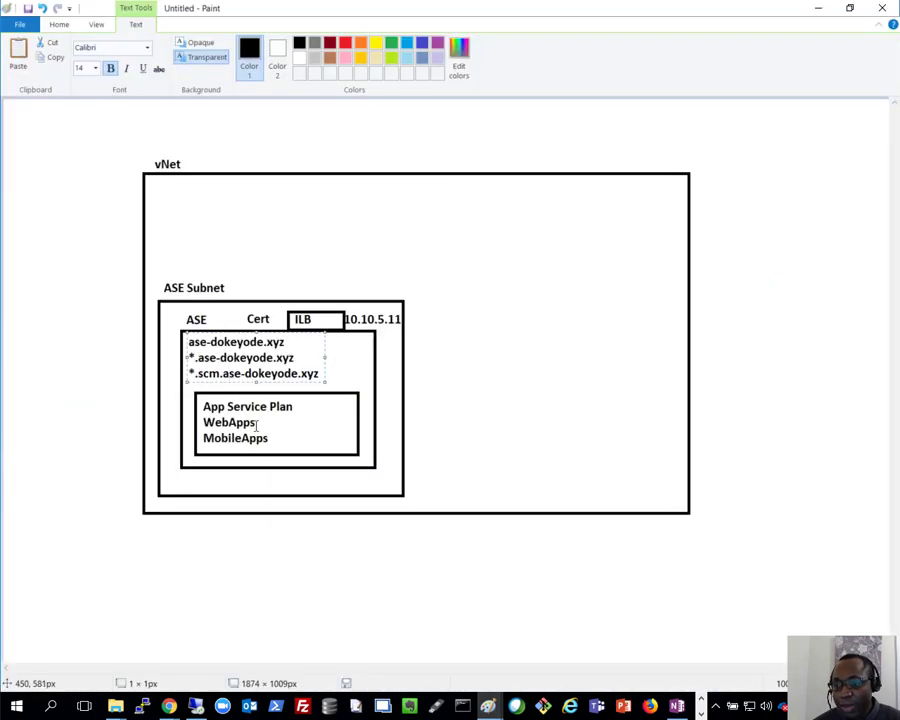
left_click(257, 425)
left_click_drag(250, 415, 193, 421)
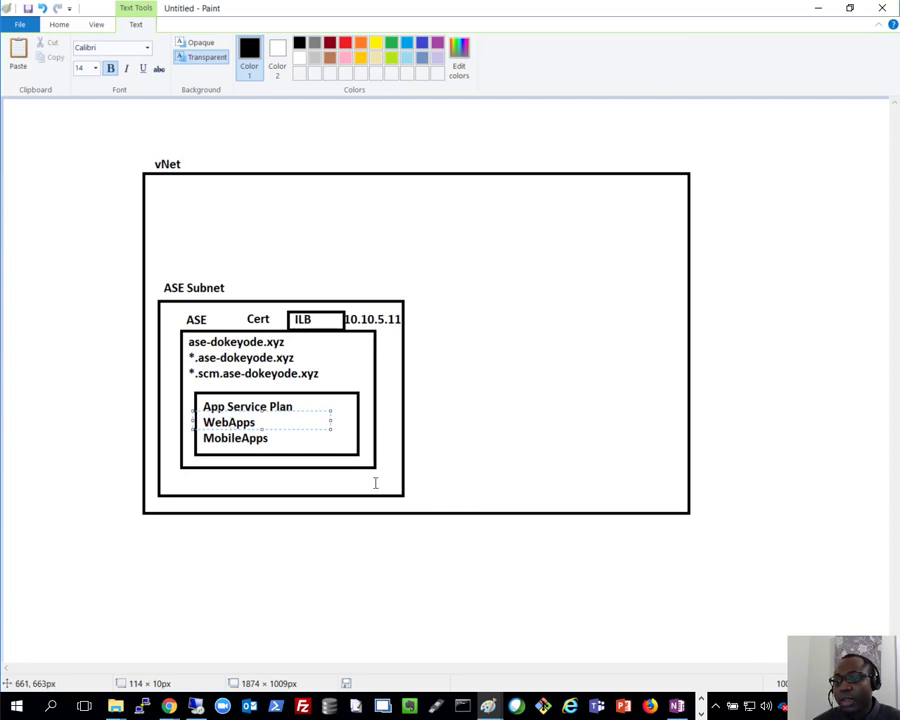
left_click(818, 8)
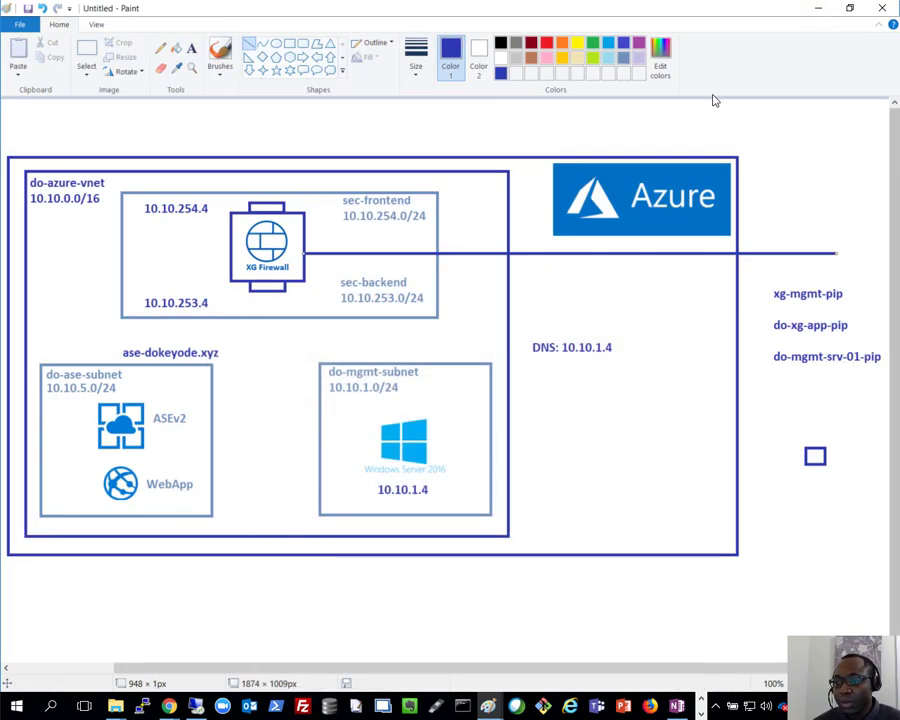
Step: Return to the Azure portal and start creating a Web App from App Services
left_click(168, 706)
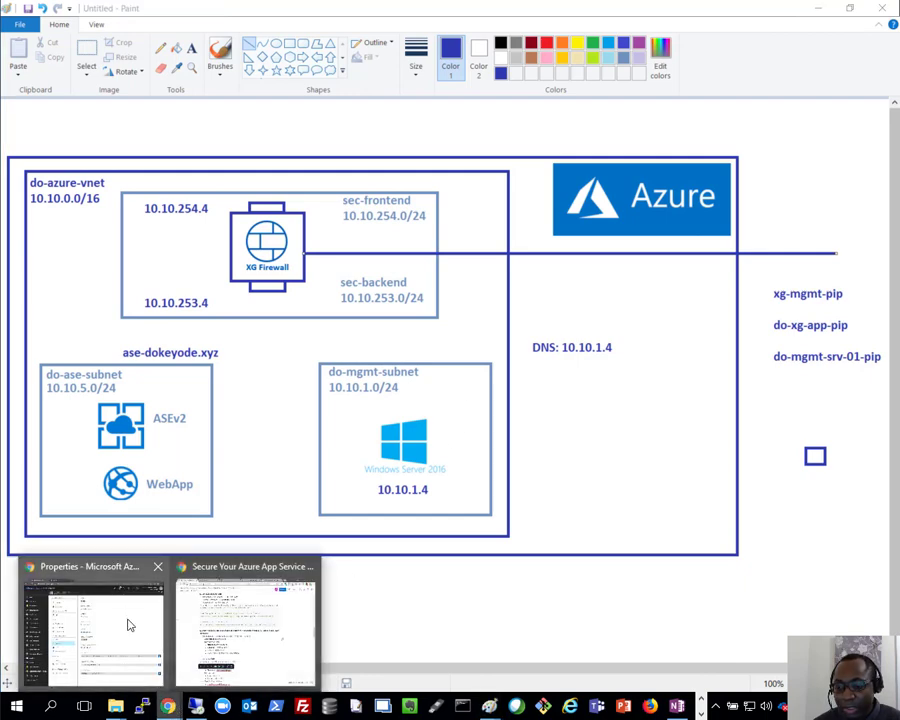
left_click(150, 655)
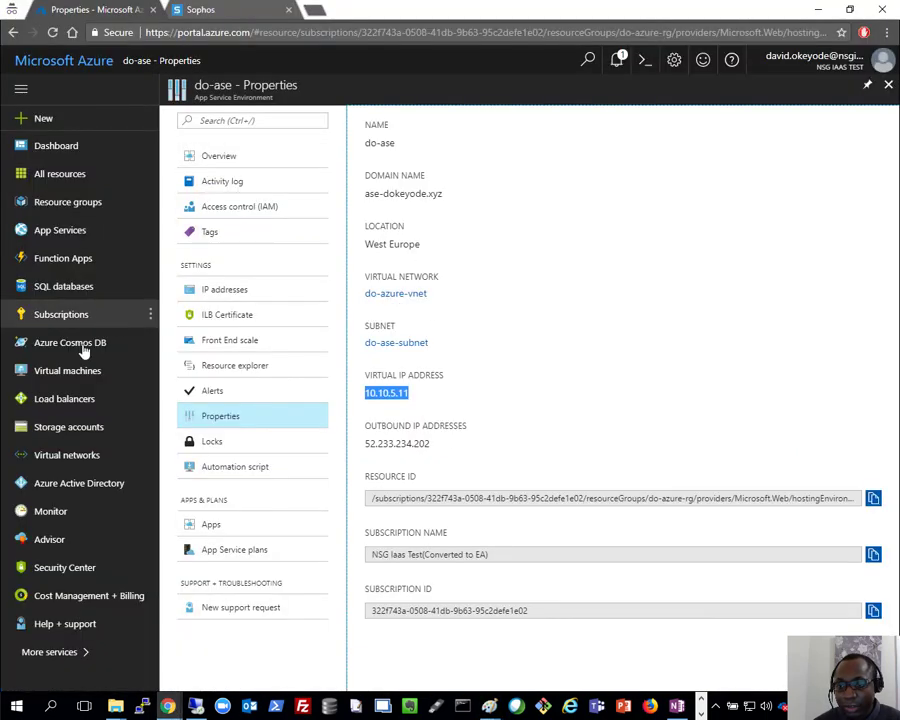
left_click(75, 230)
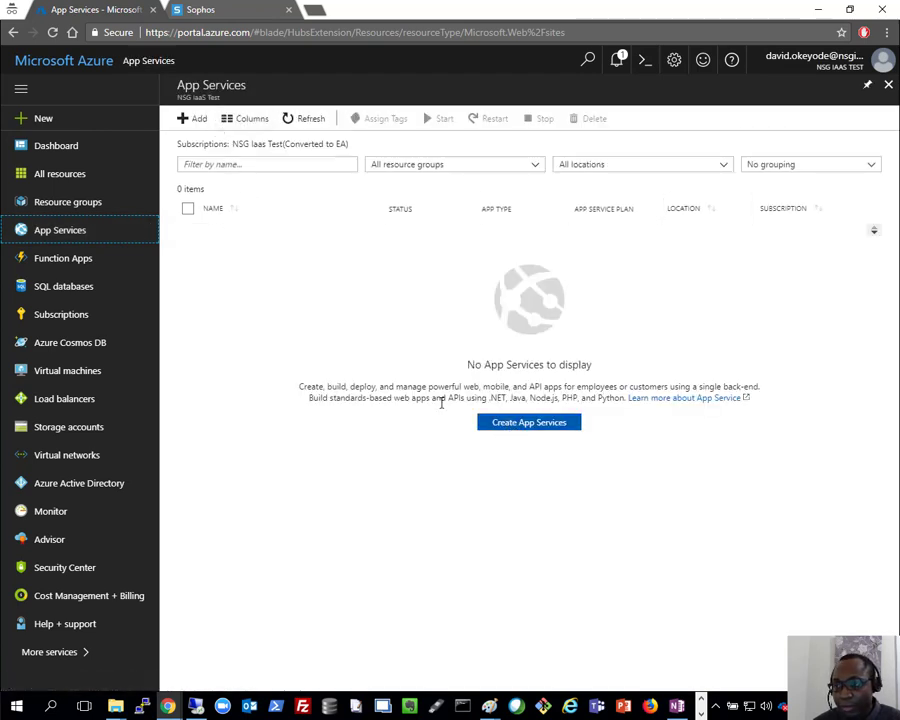
left_click(518, 426)
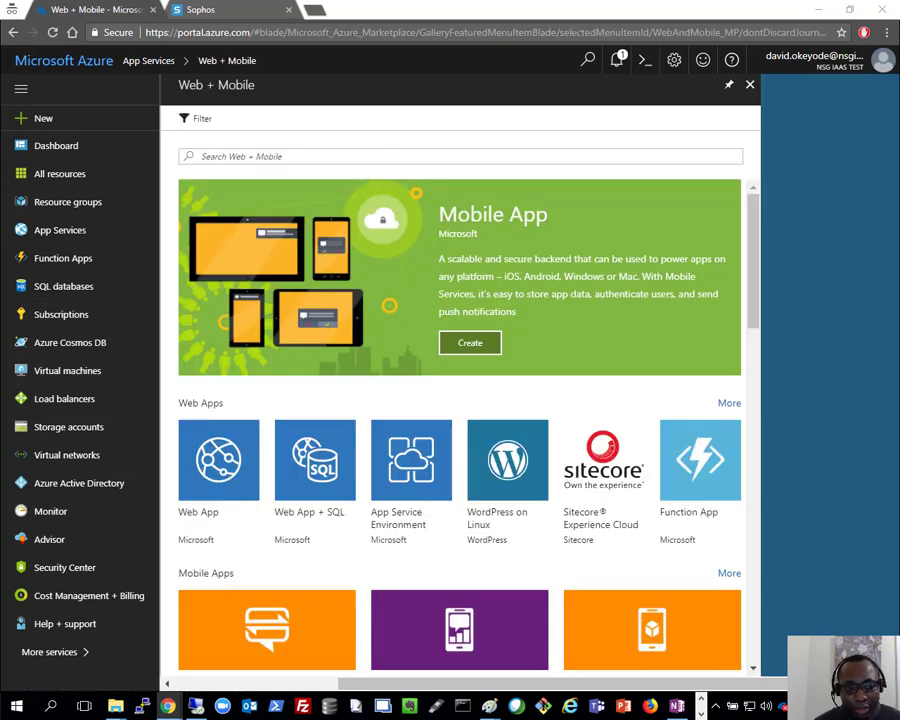
left_click(195, 486)
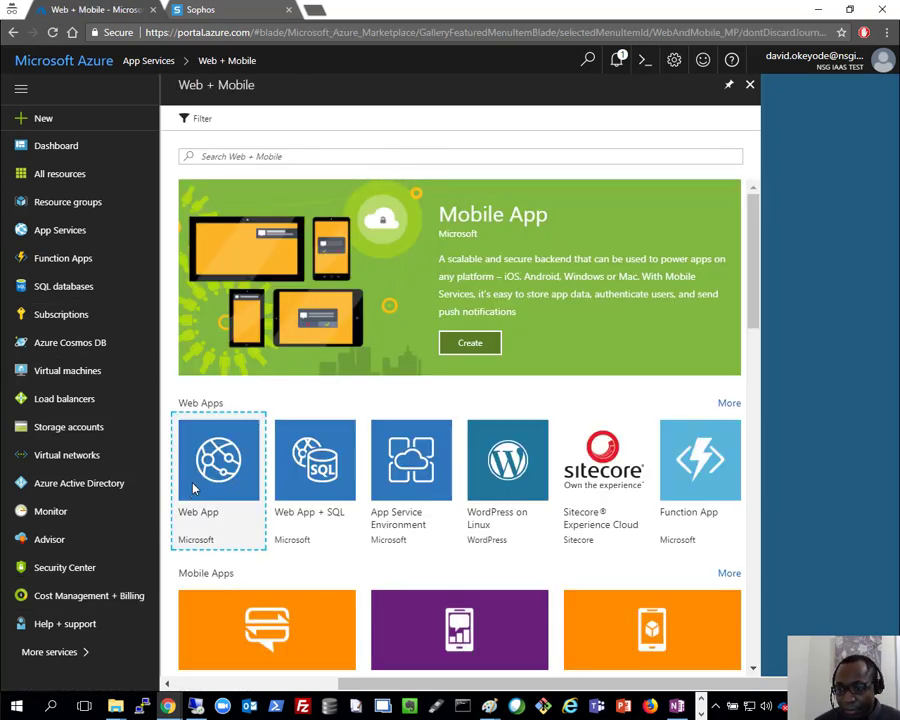
left_click(540, 637)
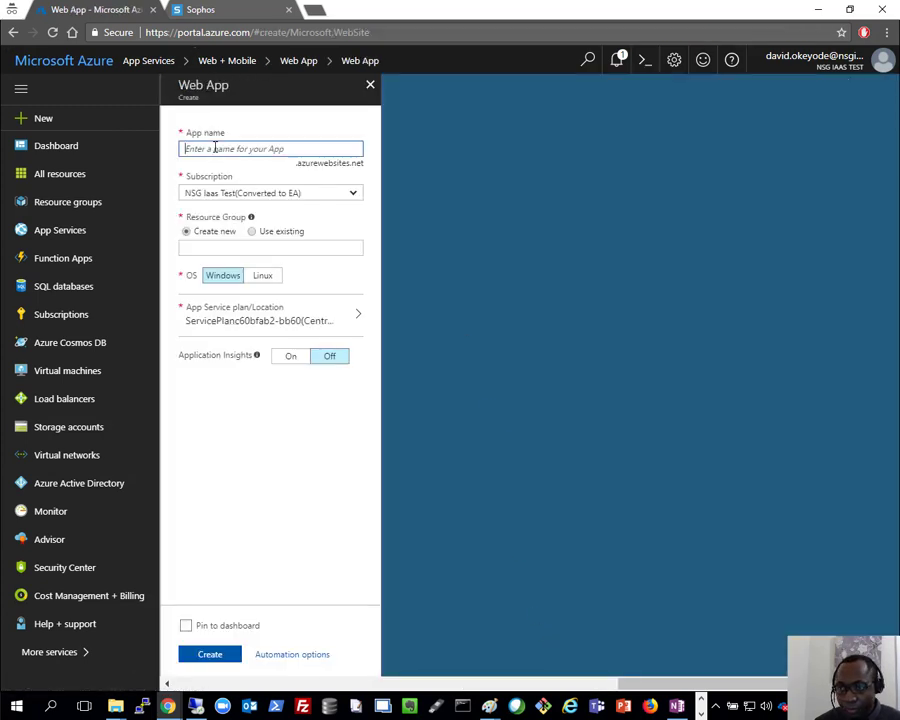
Step: Name the web app doasewebapp and assign it to the existing resource group do-azure-rg
type("doasewebapp")
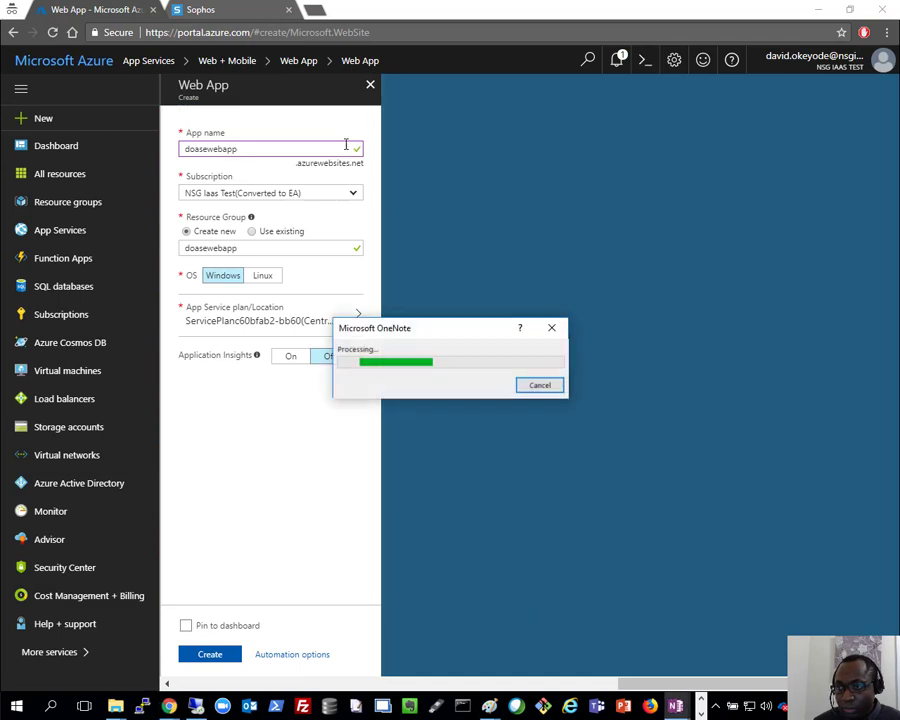
left_click(550, 330)
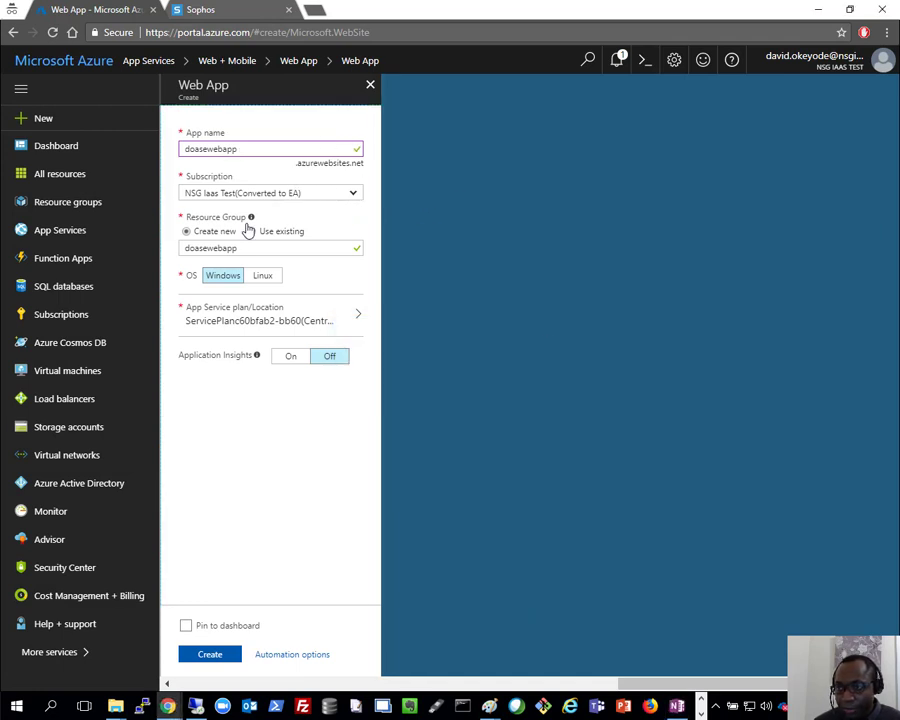
left_click(277, 232)
left_click(343, 254)
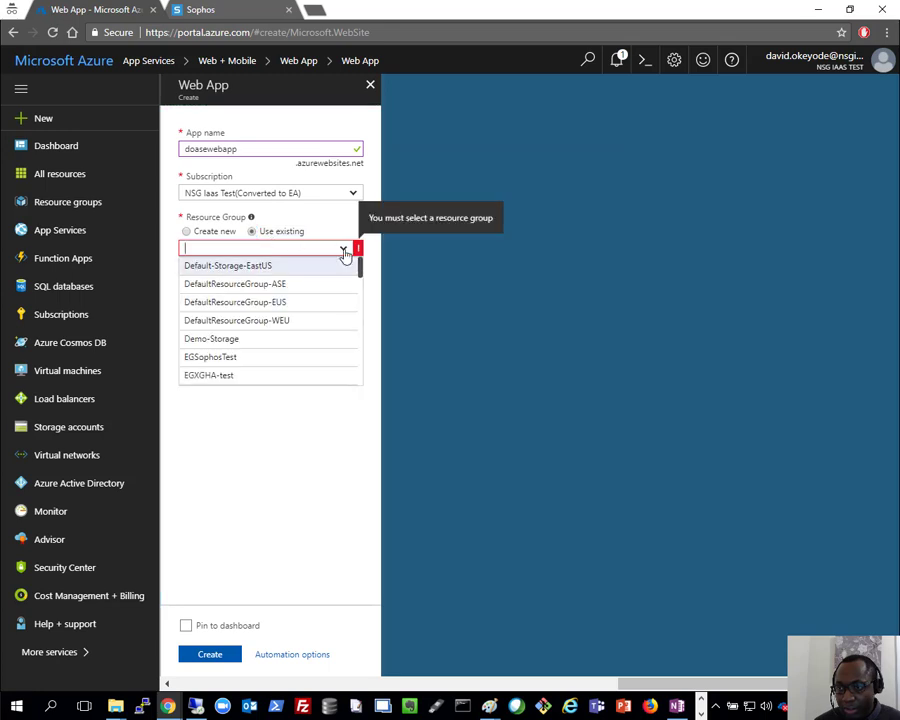
scroll(244, 352, "down", 5)
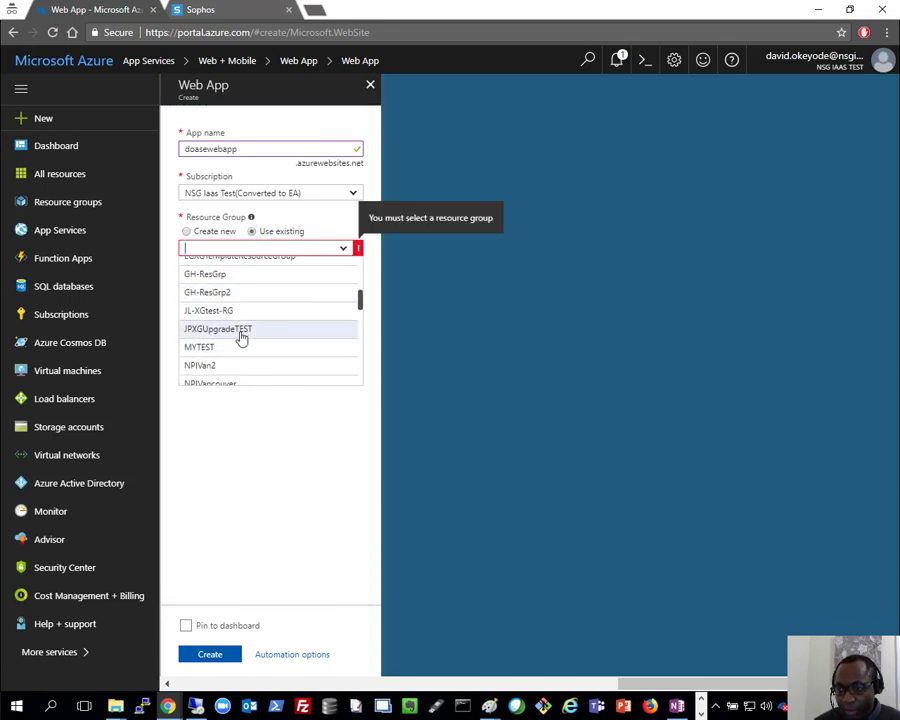
scroll(241, 338, "down", 8)
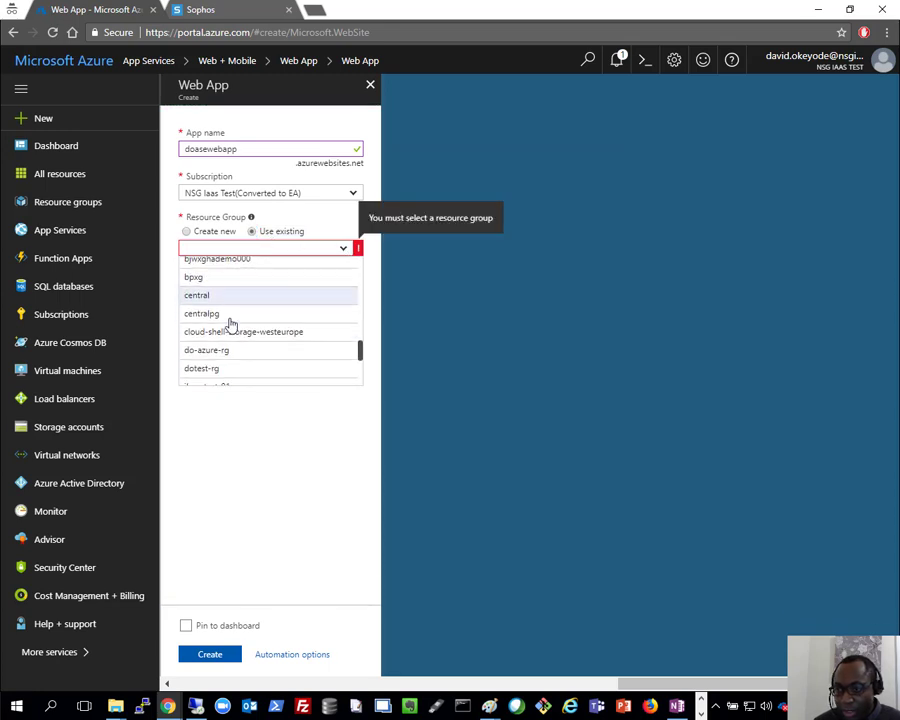
scroll(230, 322, "down", 2)
left_click(220, 310)
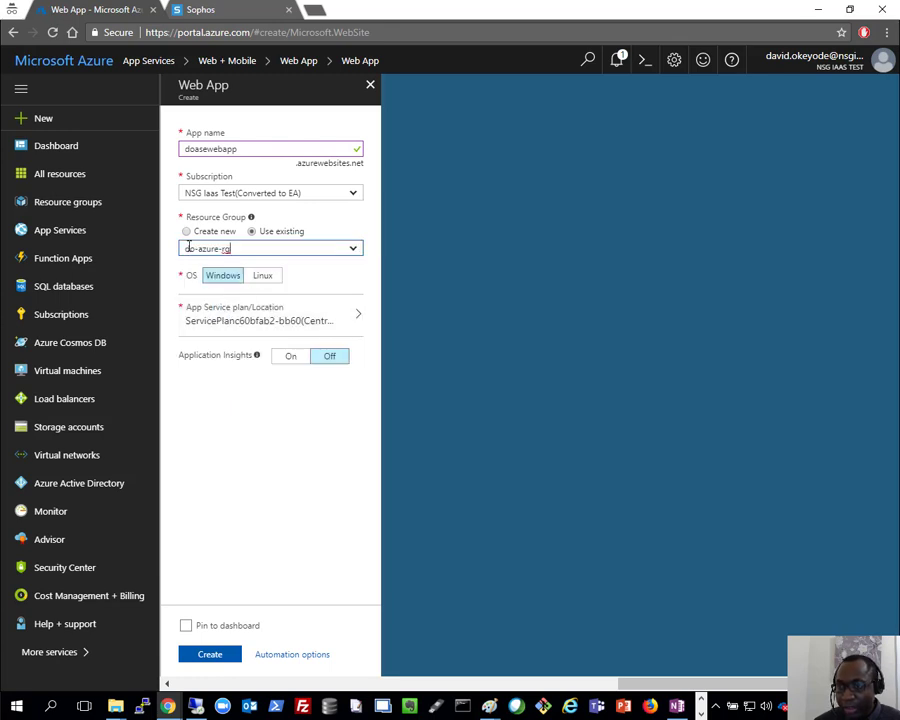
left_click(323, 273)
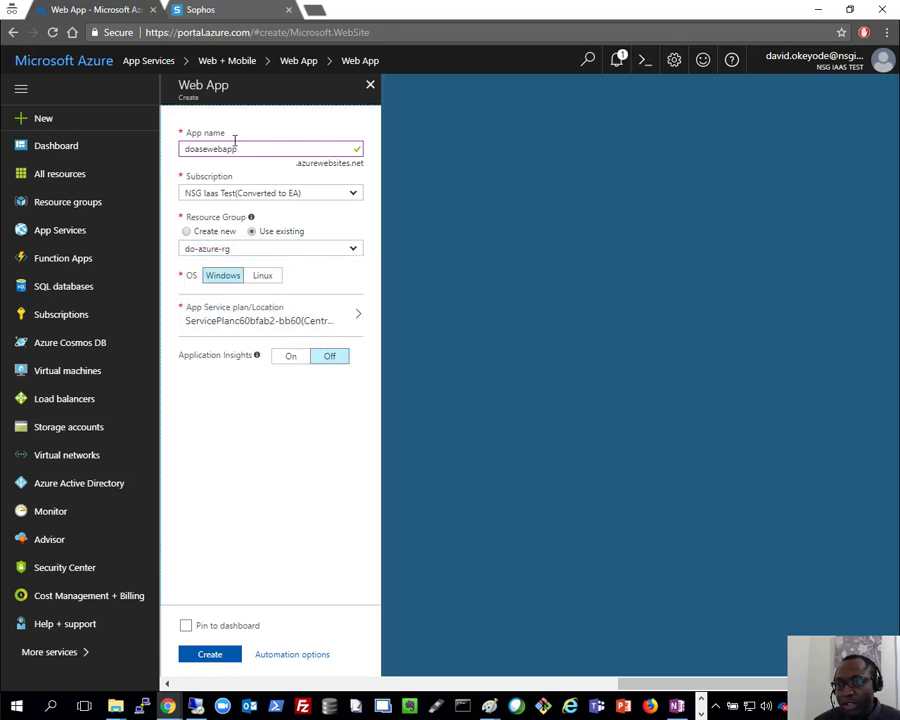
triple_click(362, 163)
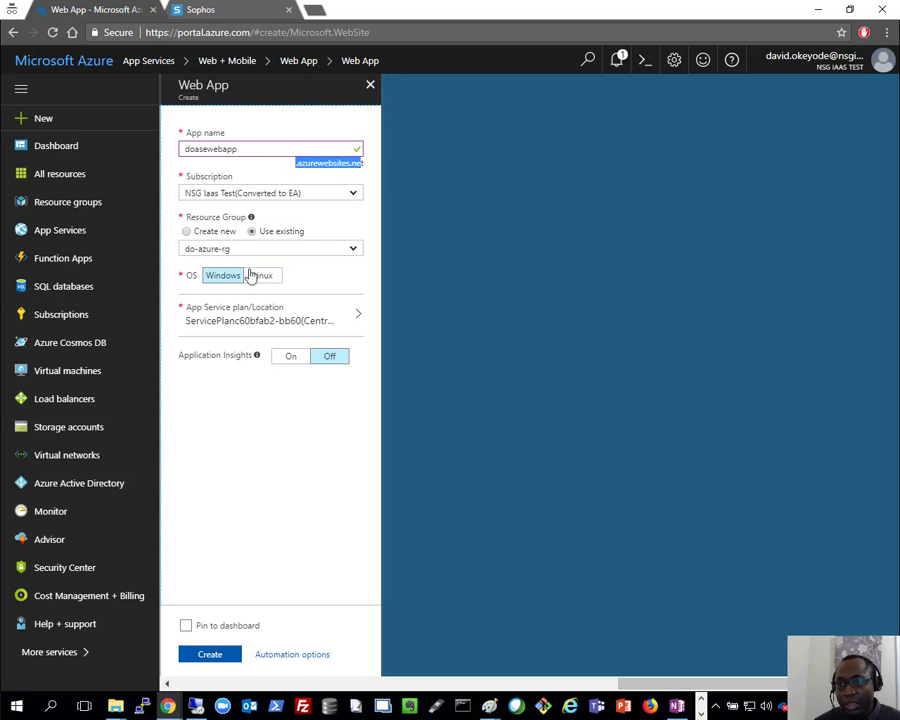
Step: Keep Windows as the web app's operating system and open the App Service plan selection
left_click(320, 285)
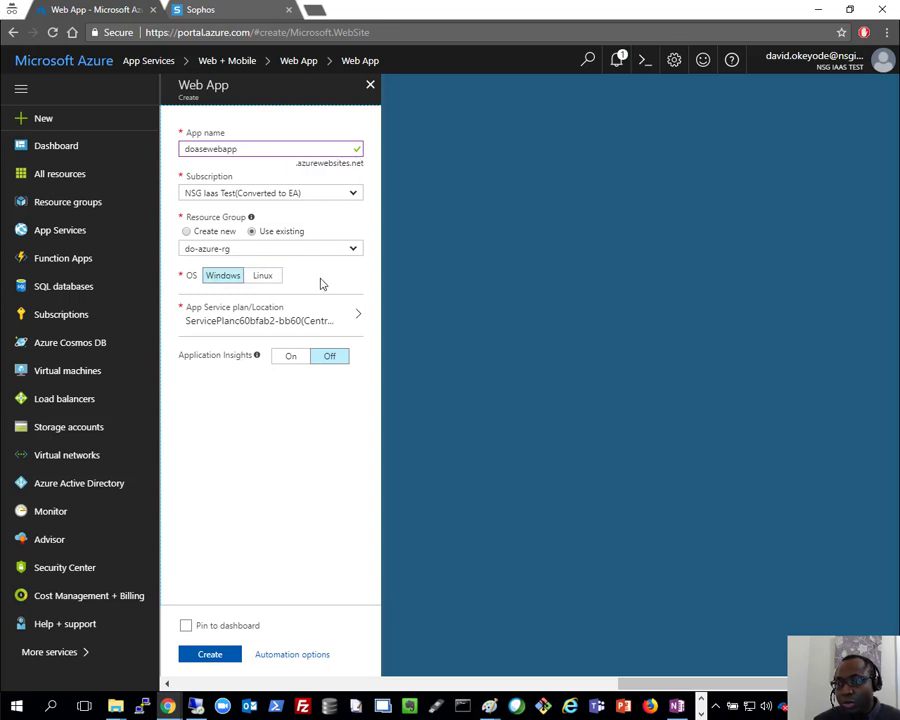
left_click(236, 279)
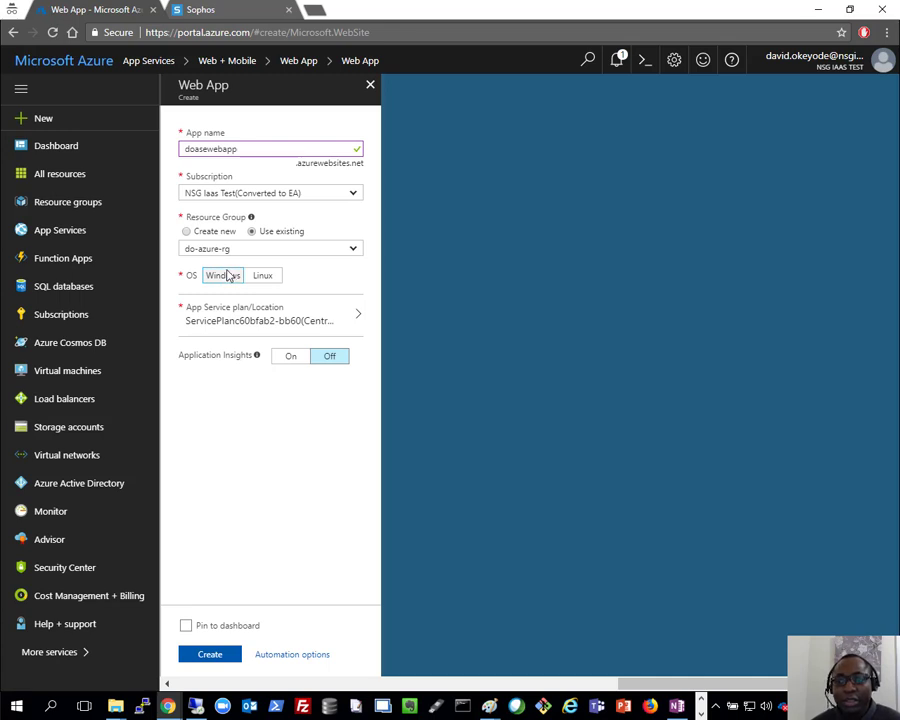
left_click(226, 278)
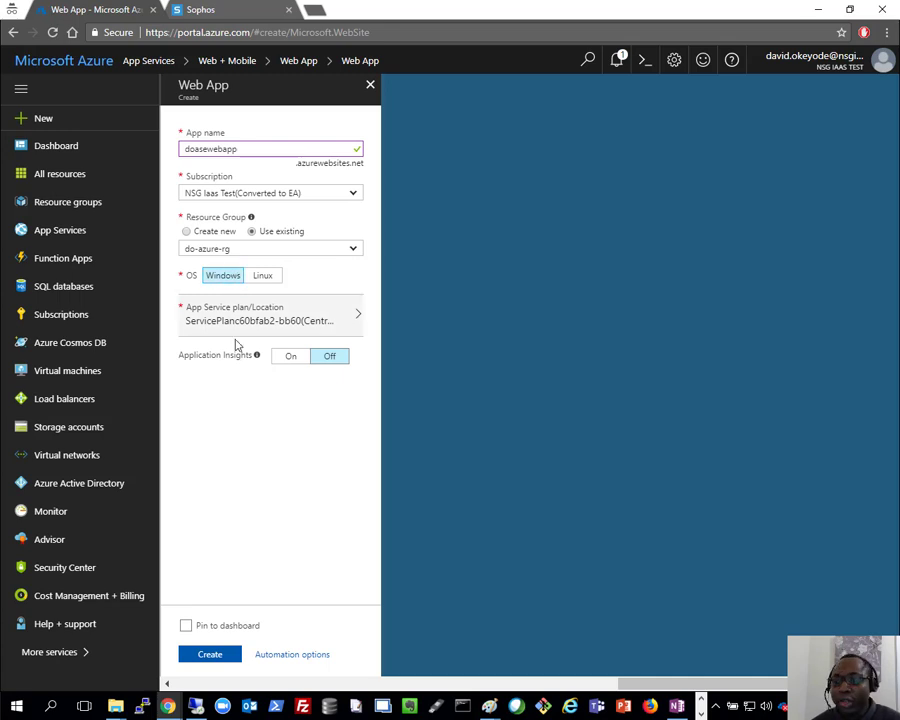
left_click(360, 314)
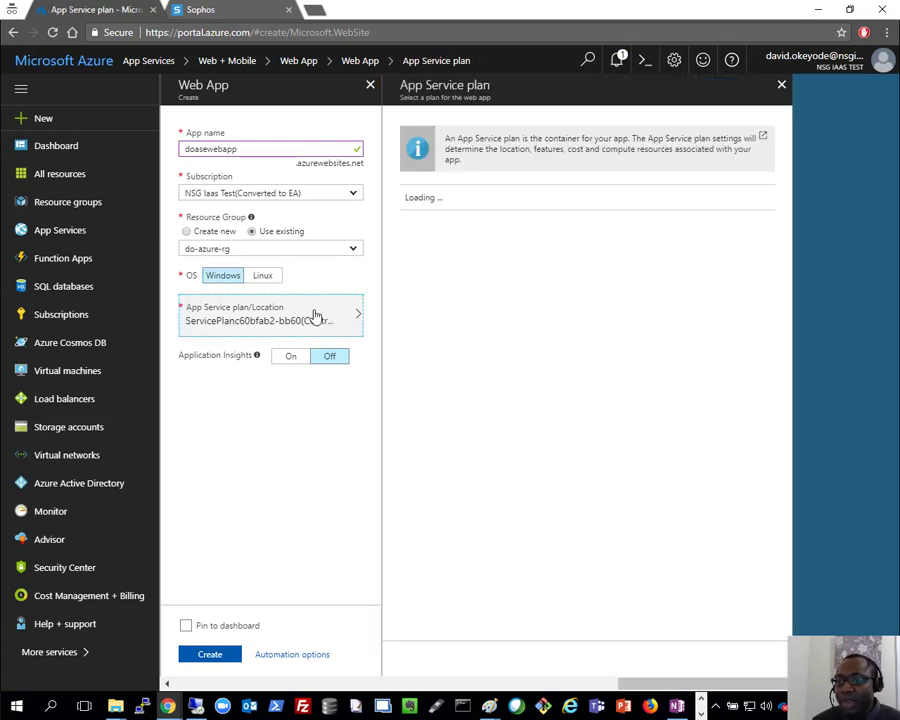
left_click(228, 276)
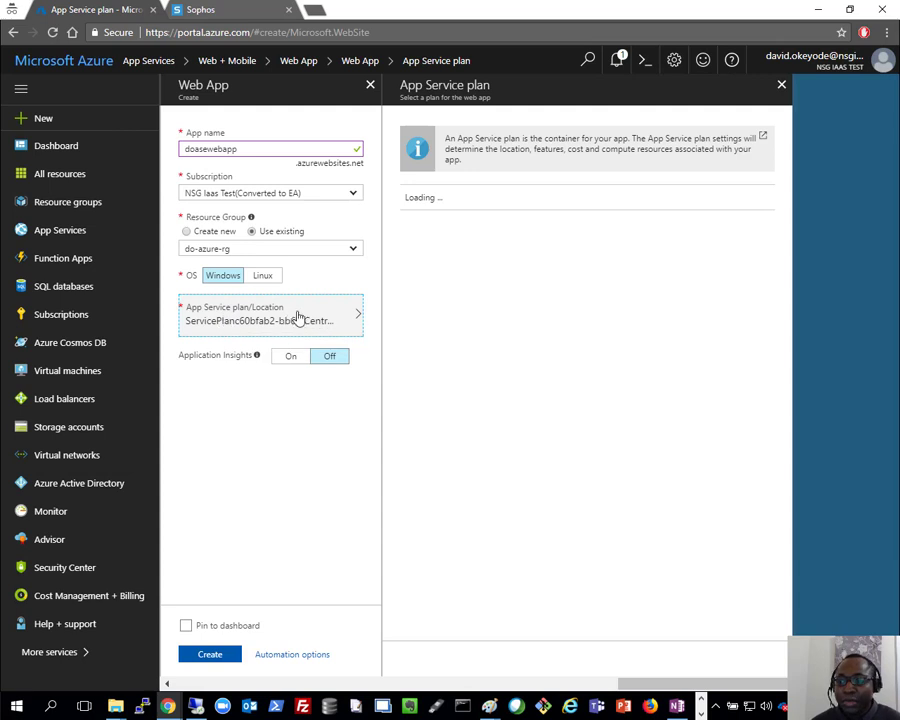
left_click(234, 314)
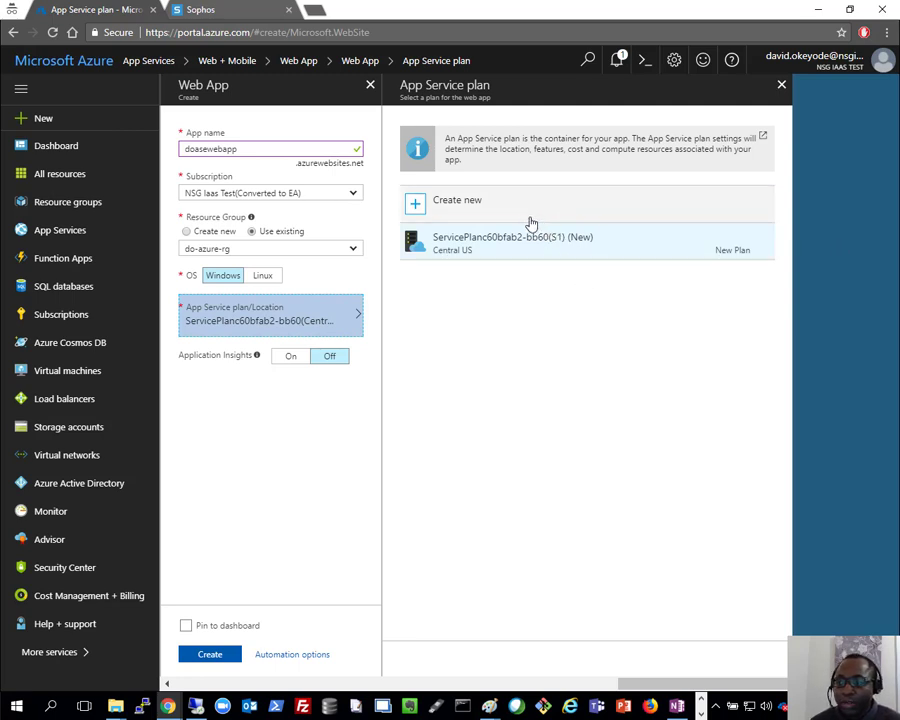
Step: Start a new App Service plan for the web app and name it doasewebapp-sp
left_click(449, 201)
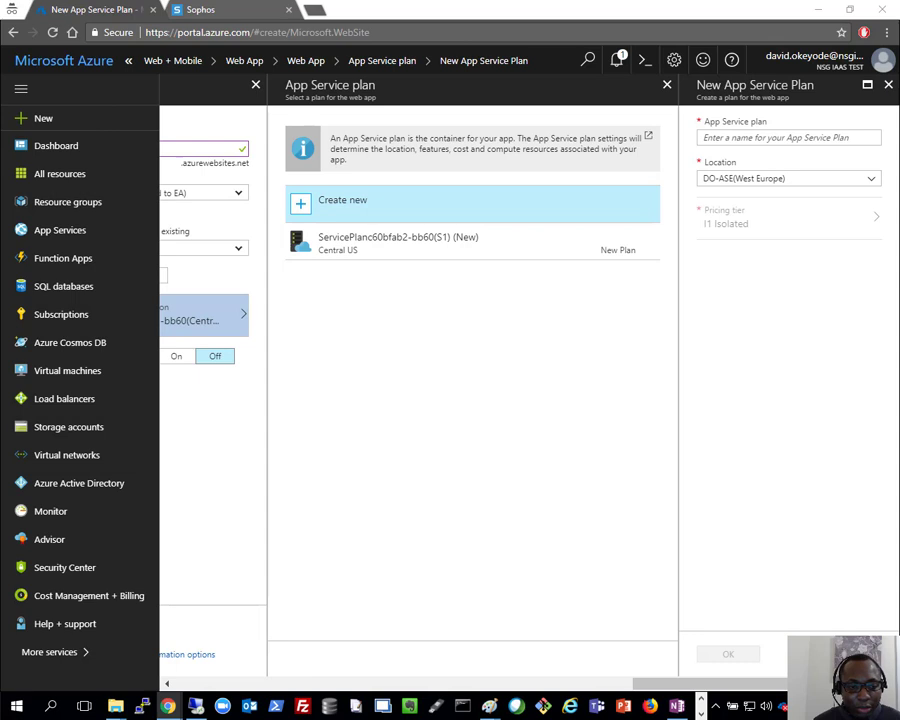
left_click(733, 138)
type("doasewebapp-sp")
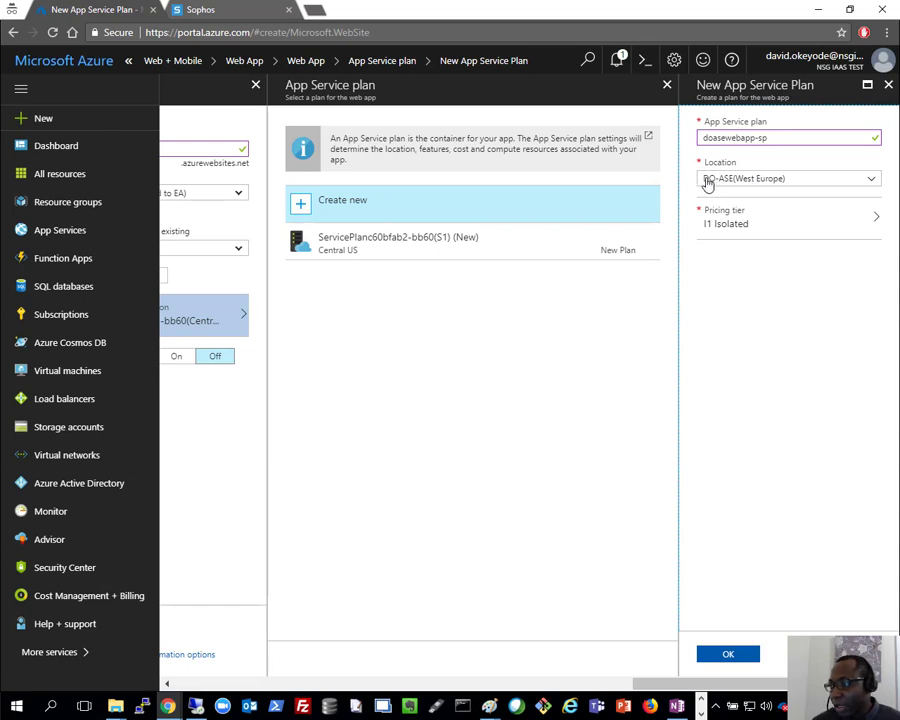
Step: Set the new App Service plan's location to the App Service Environment DO-ASE(West Europe)
left_click(760, 181)
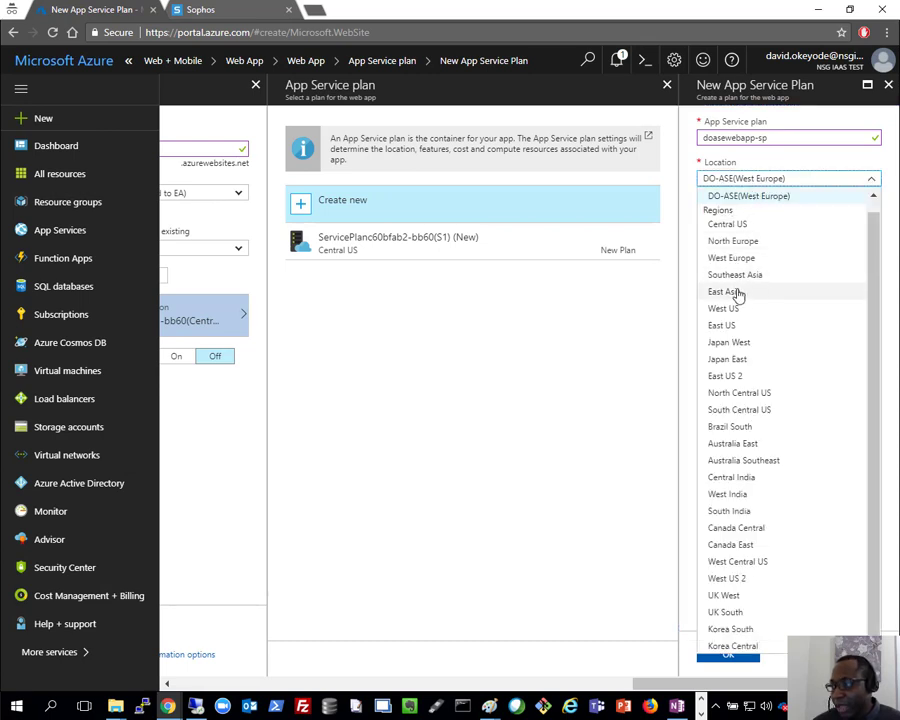
left_click(750, 166)
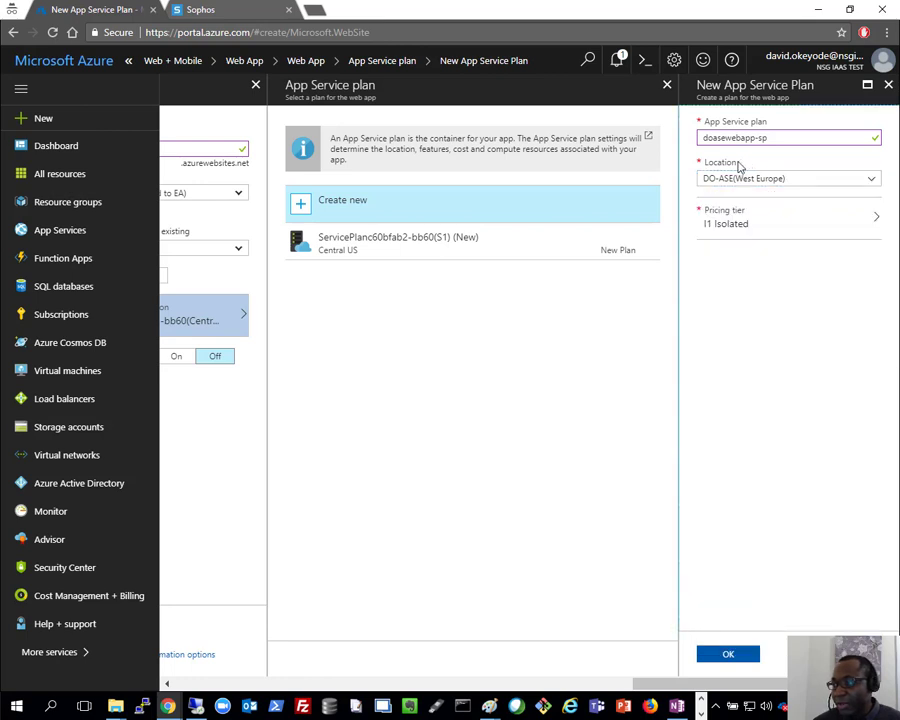
left_click(780, 138)
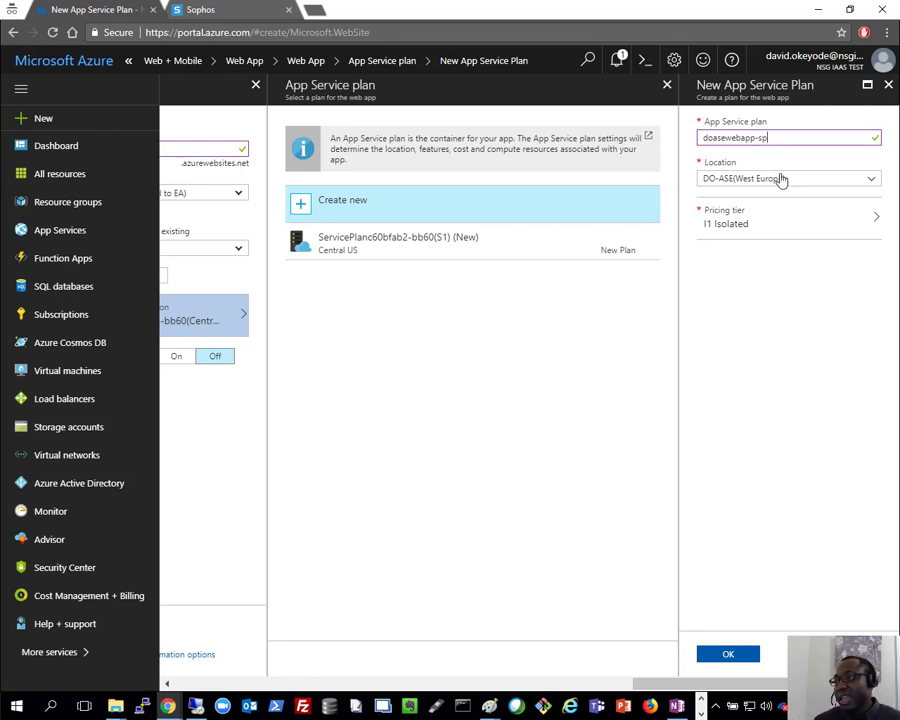
left_click(781, 179)
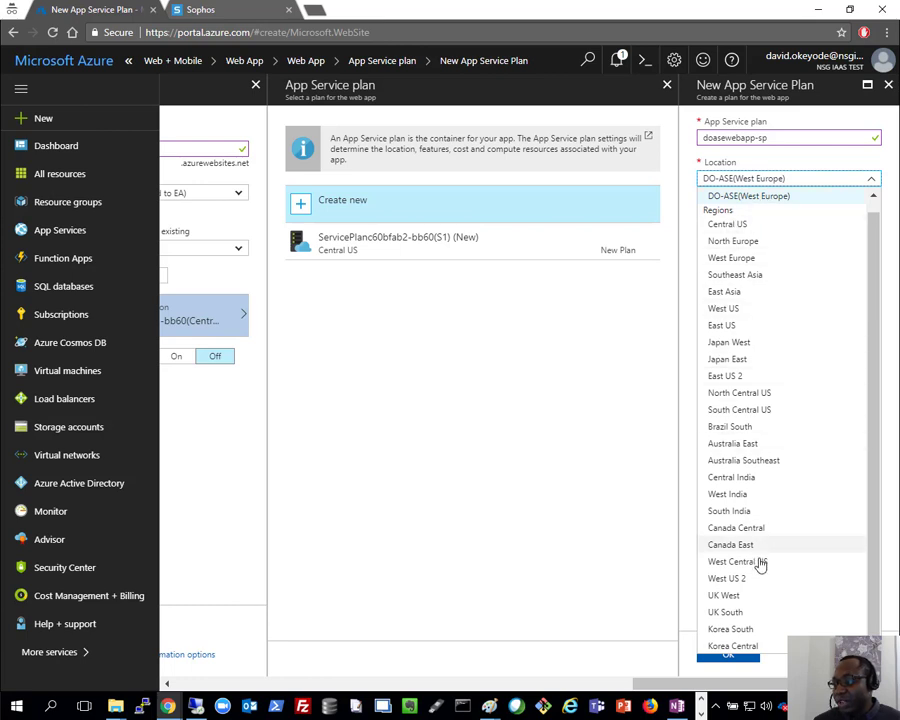
left_click(780, 196)
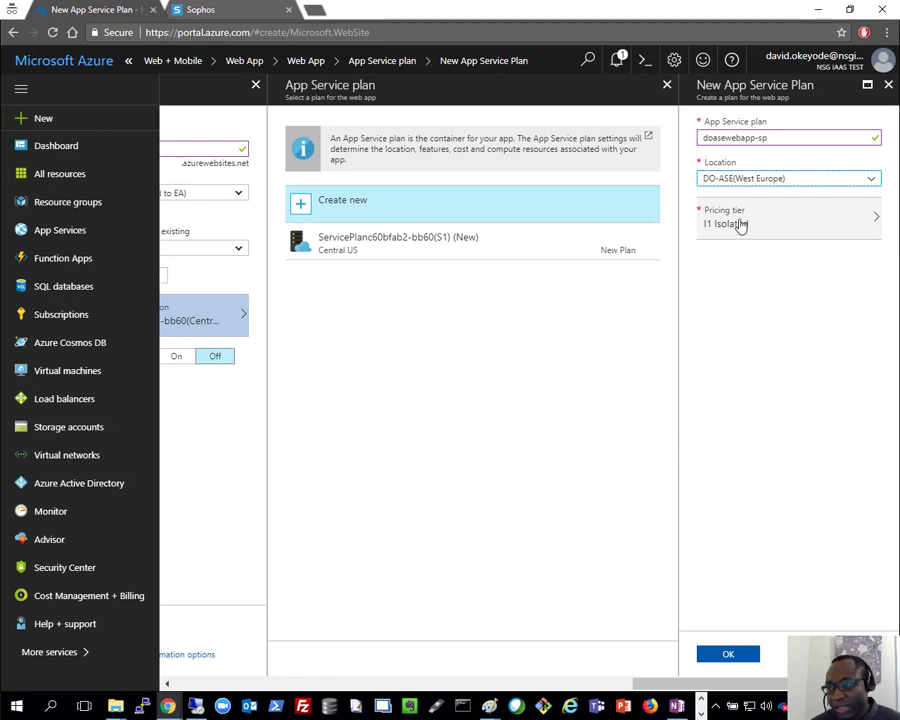
Step: Choose the I1 Isolated pricing tier and confirm the new App Service plan
left_click(740, 224)
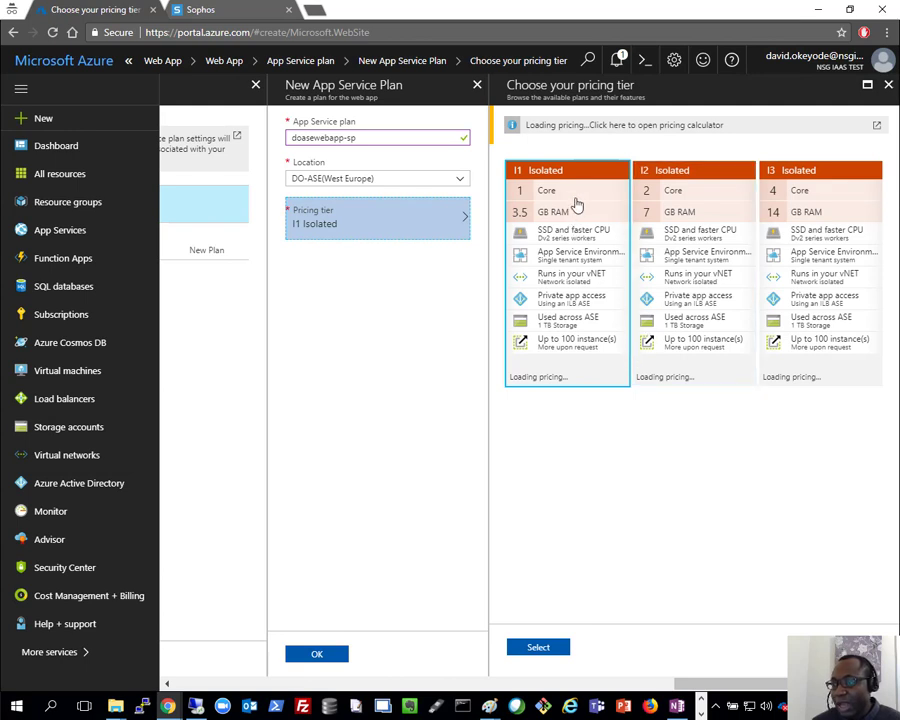
left_click(541, 648)
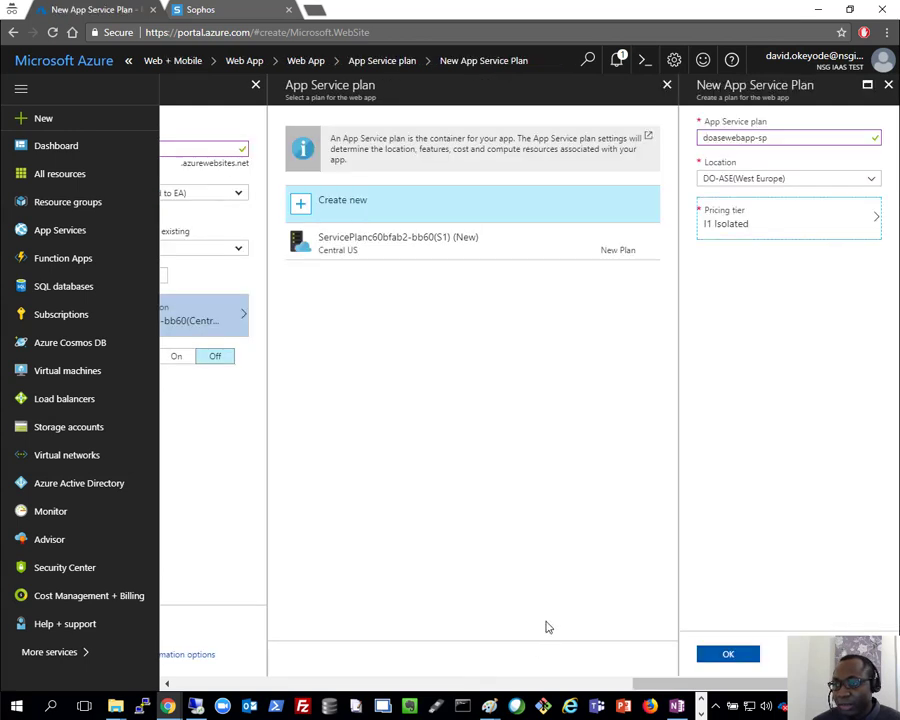
left_click(728, 653)
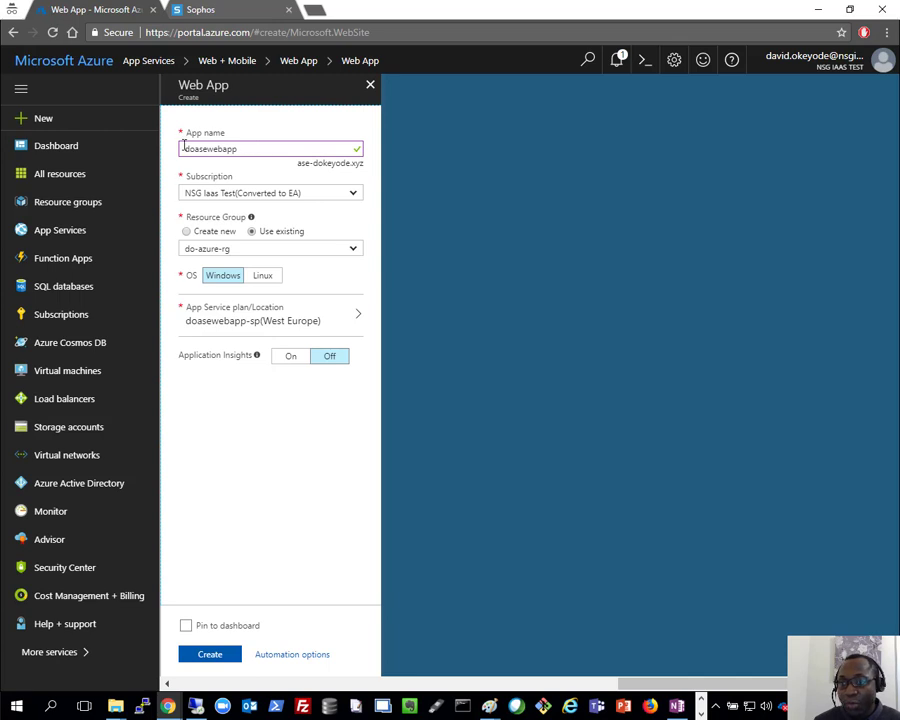
Step: Check the domain suffix below the app name and create the web app
left_click_drag(299, 163, 362, 162)
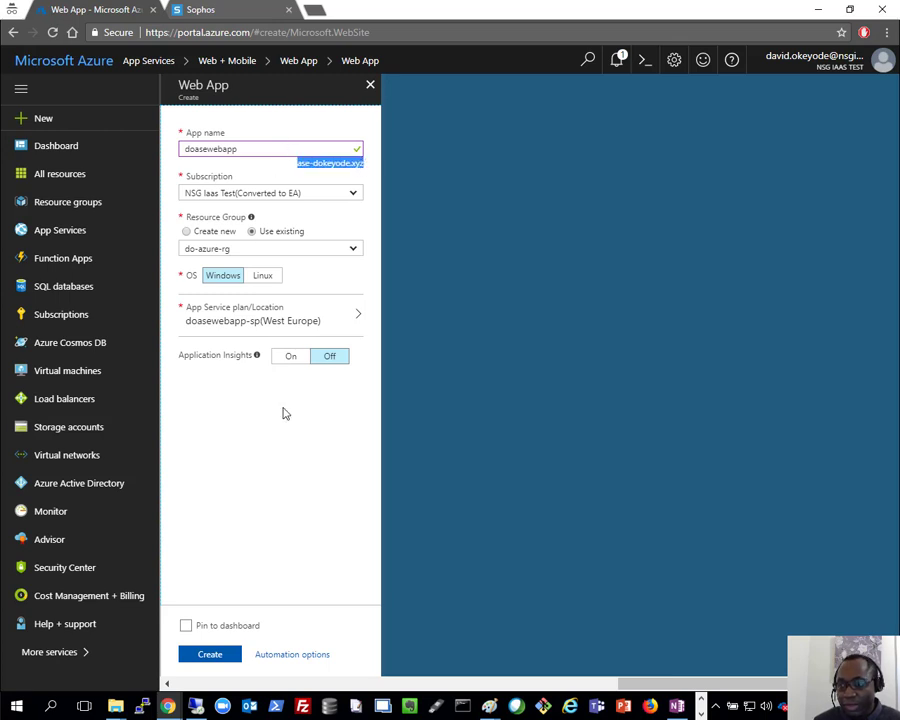
left_click(328, 409)
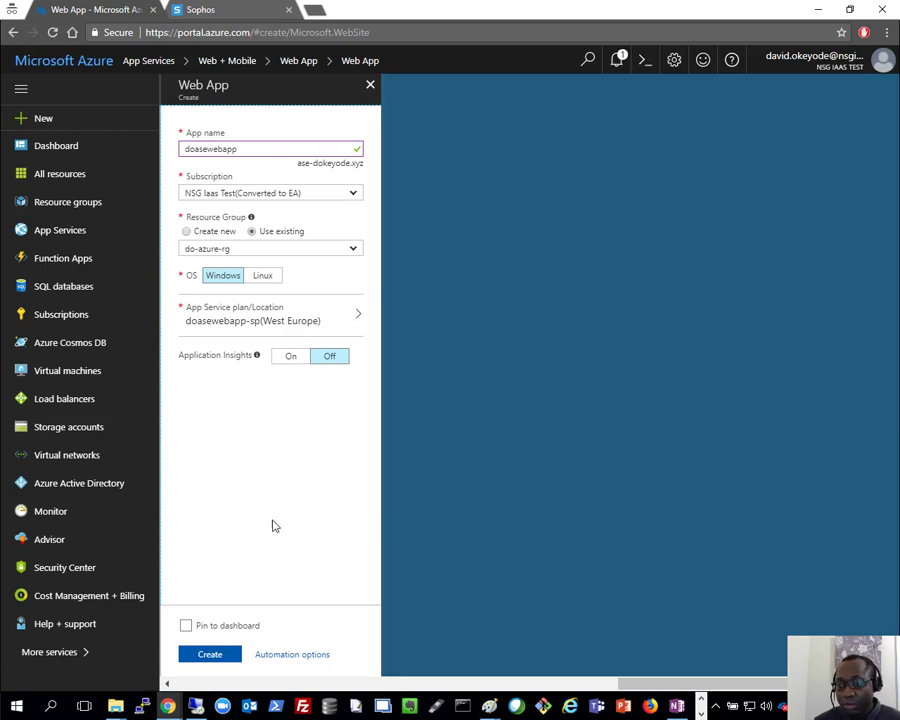
left_click(216, 657)
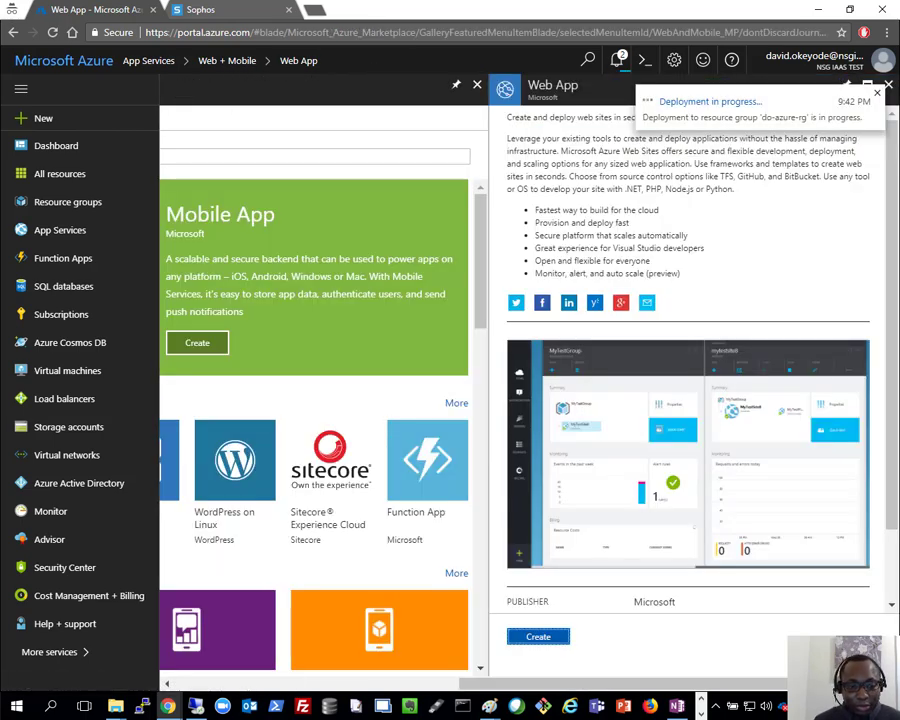
Step: Switch to the OneNote checklist and review the items on deploying the WebApp into the App Service Environment and configuring DNS
left_click(677, 707)
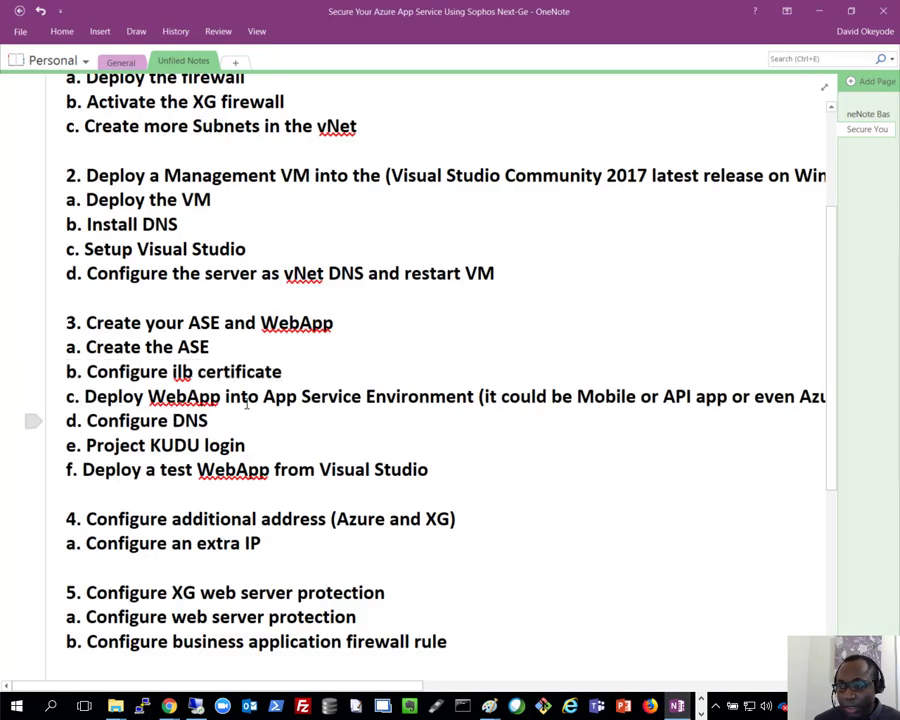
left_click_drag(84, 396, 472, 400)
left_click(444, 420)
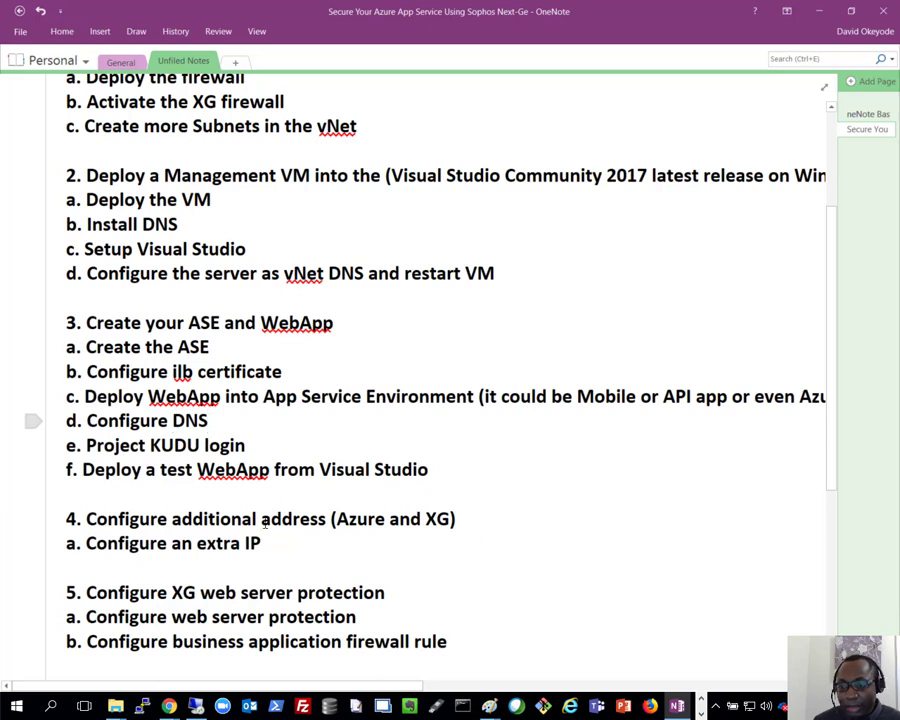
left_click_drag(208, 421, 66, 421)
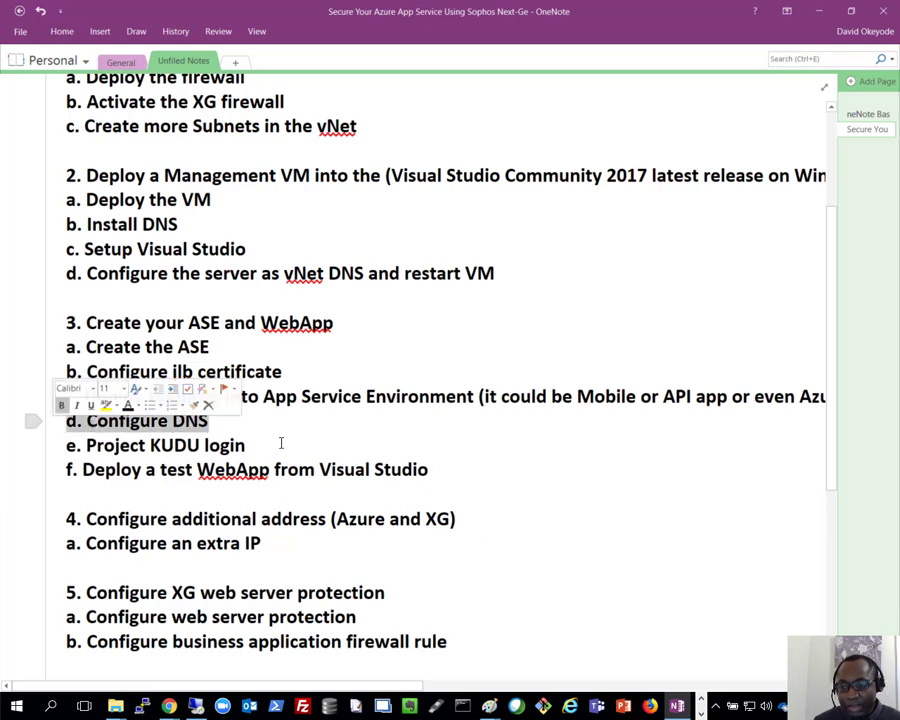
left_click(314, 440)
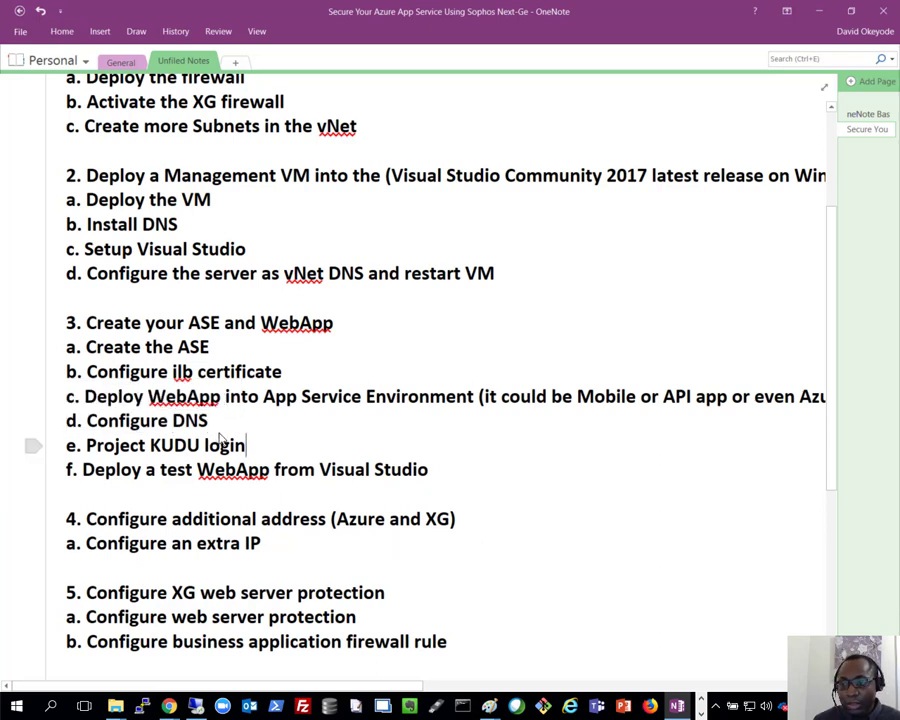
Step: Return to the Azure portal and check the notifications for the web app deployment
mouse_move(170, 707)
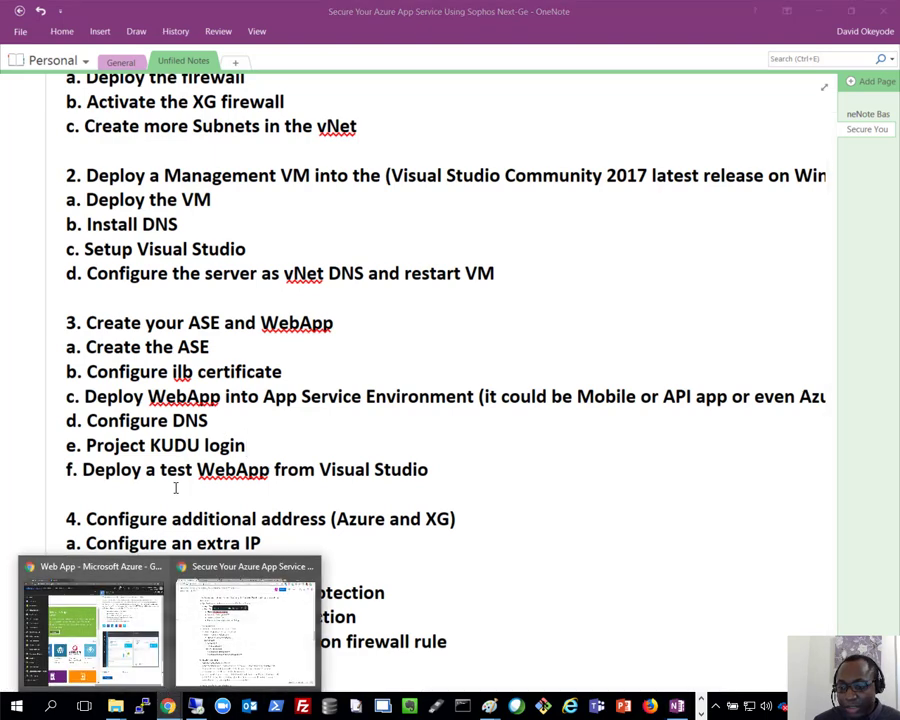
left_click(110, 612)
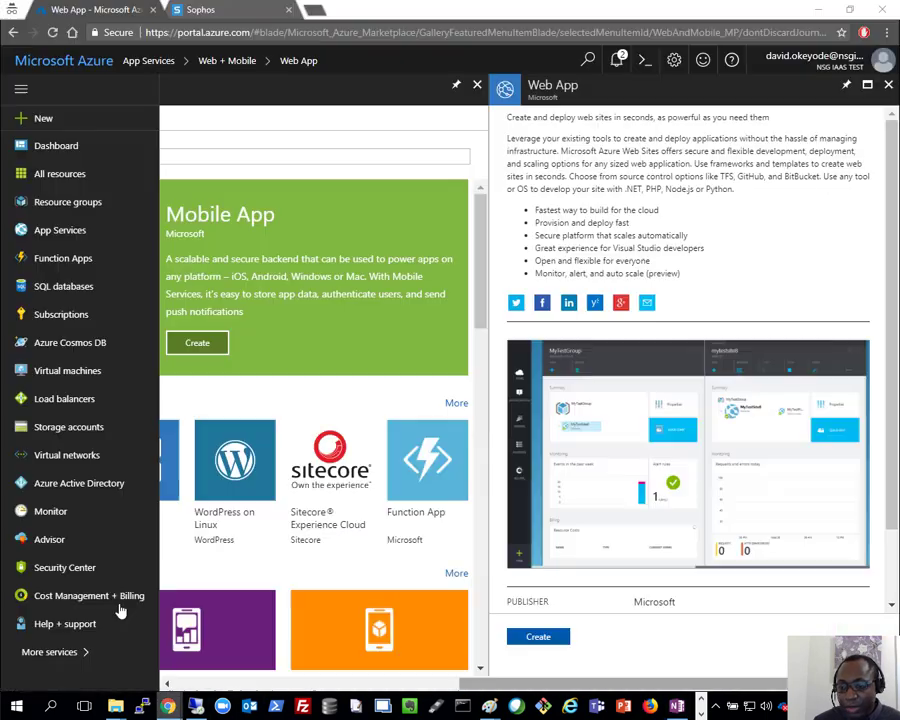
left_click(617, 60)
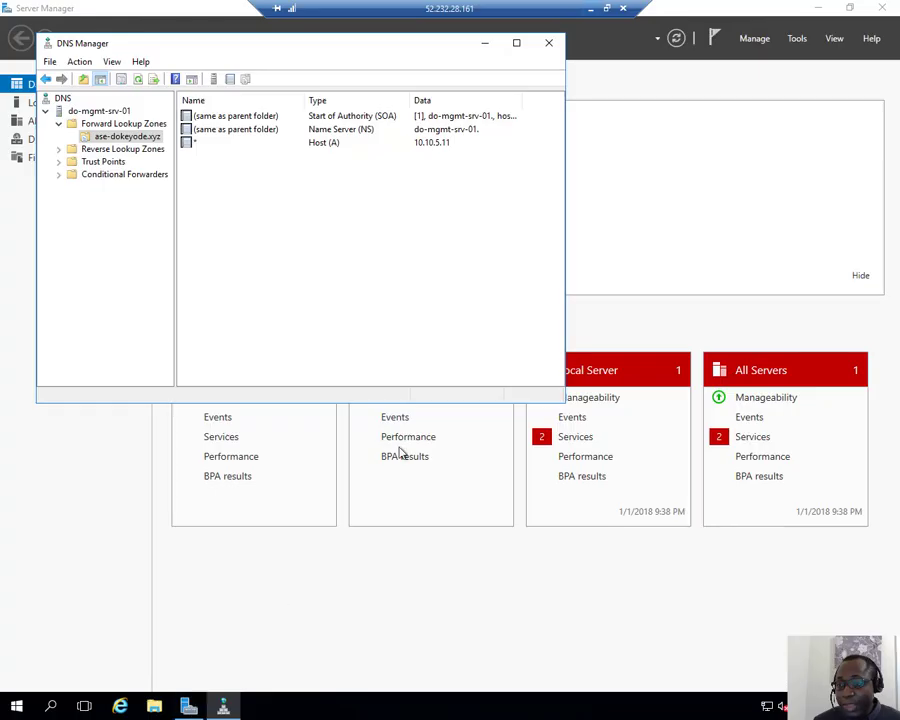
Step: On the remote server, turn off IE Enhanced Security Configuration for both Administrators and Users in Server Manager's local server properties
left_click(128, 446)
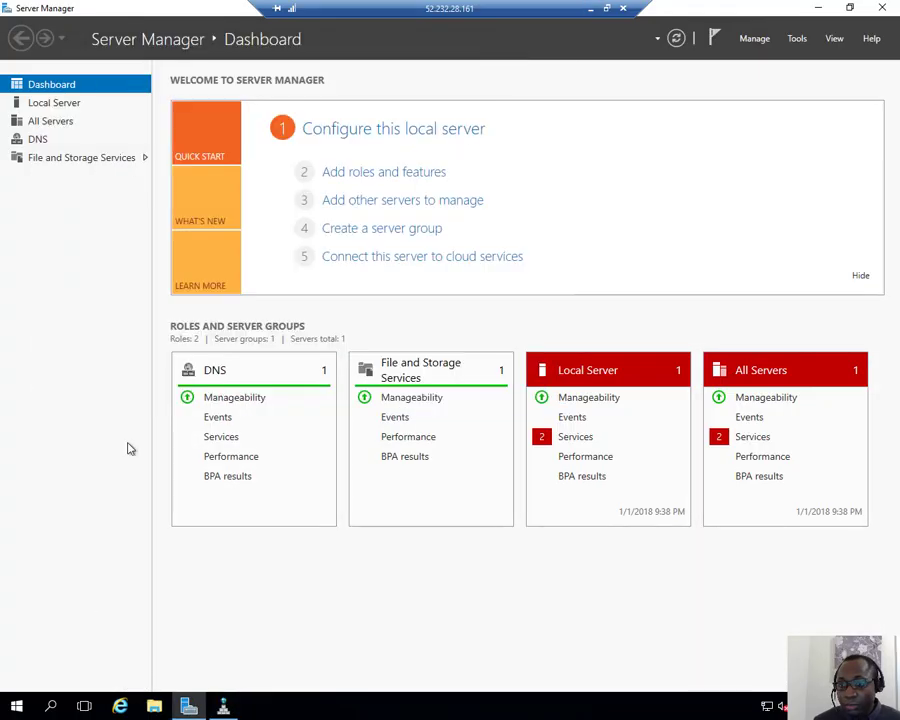
mouse_move(186, 706)
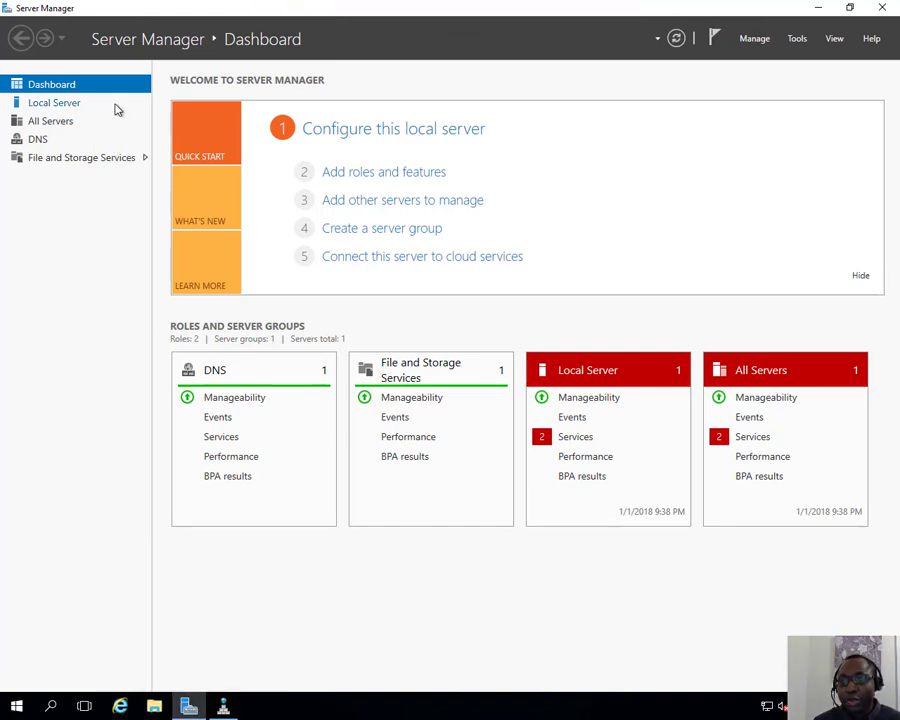
left_click(59, 104)
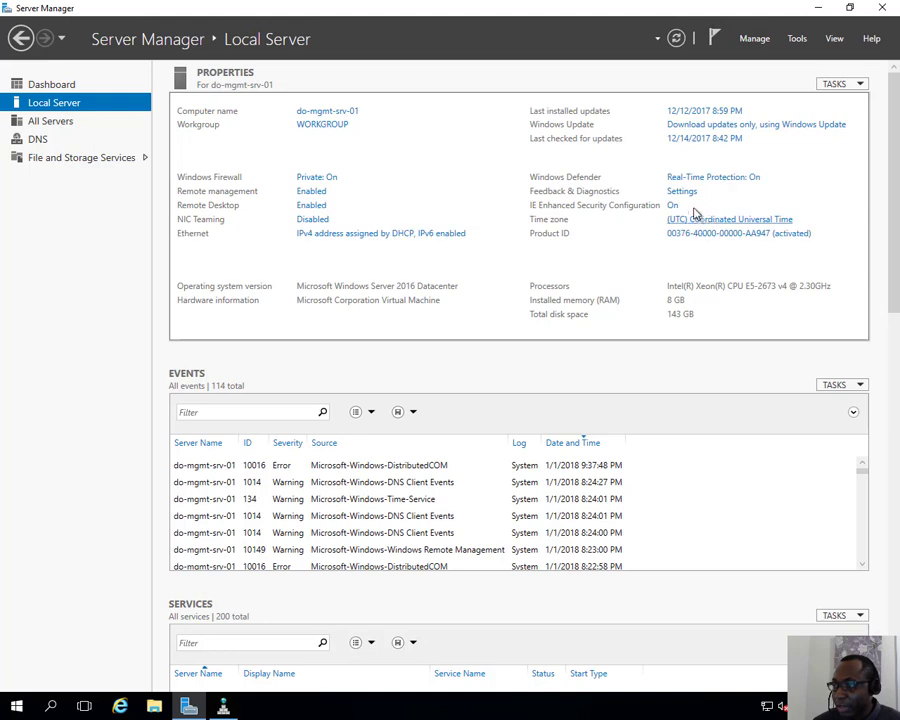
left_click(673, 206)
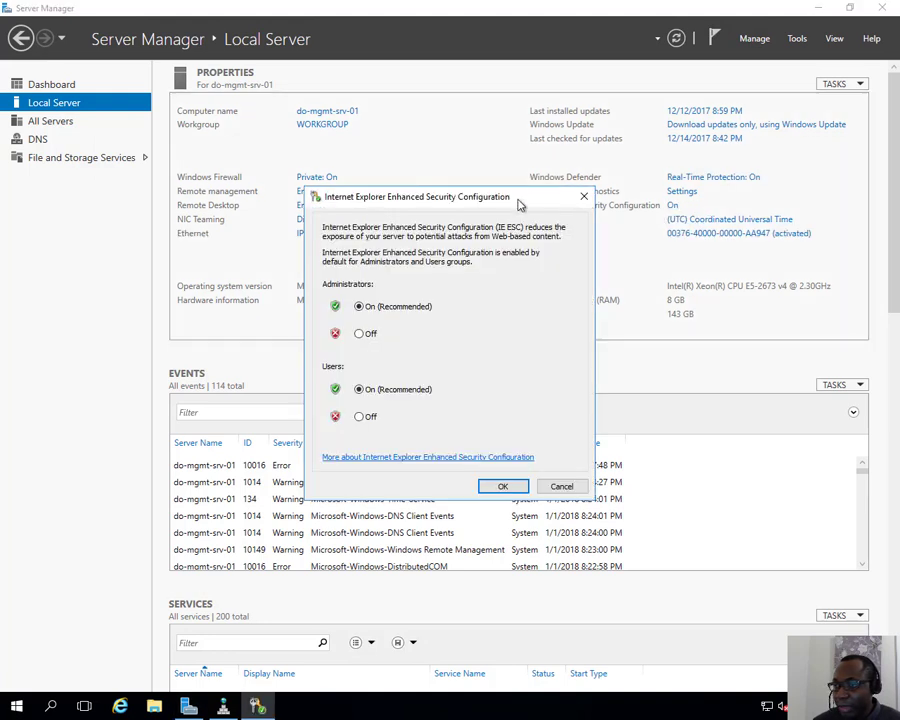
left_click(360, 333)
left_click(359, 416)
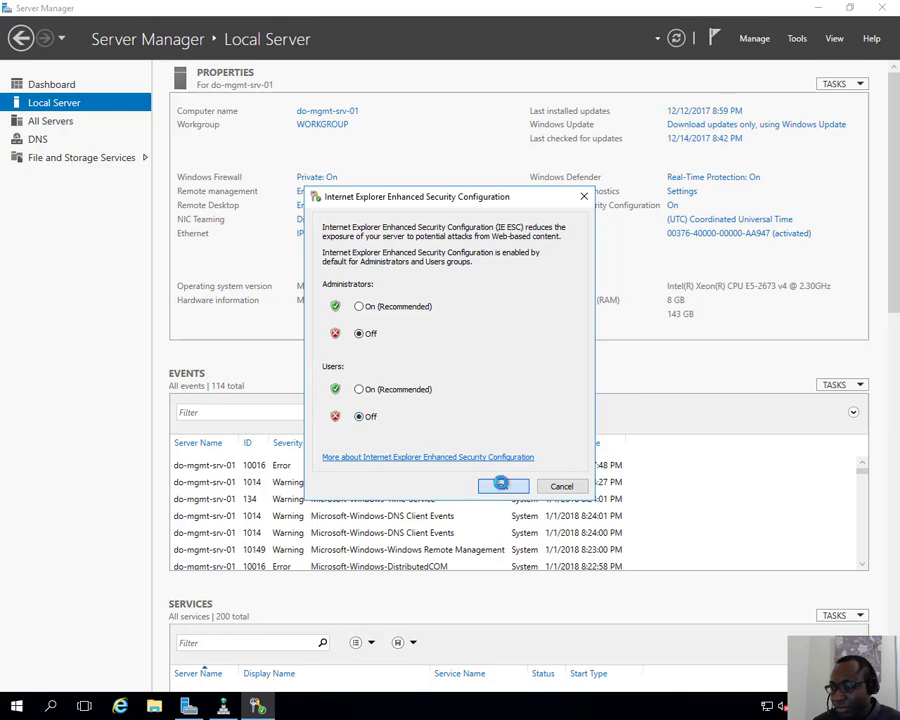
left_click(502, 486)
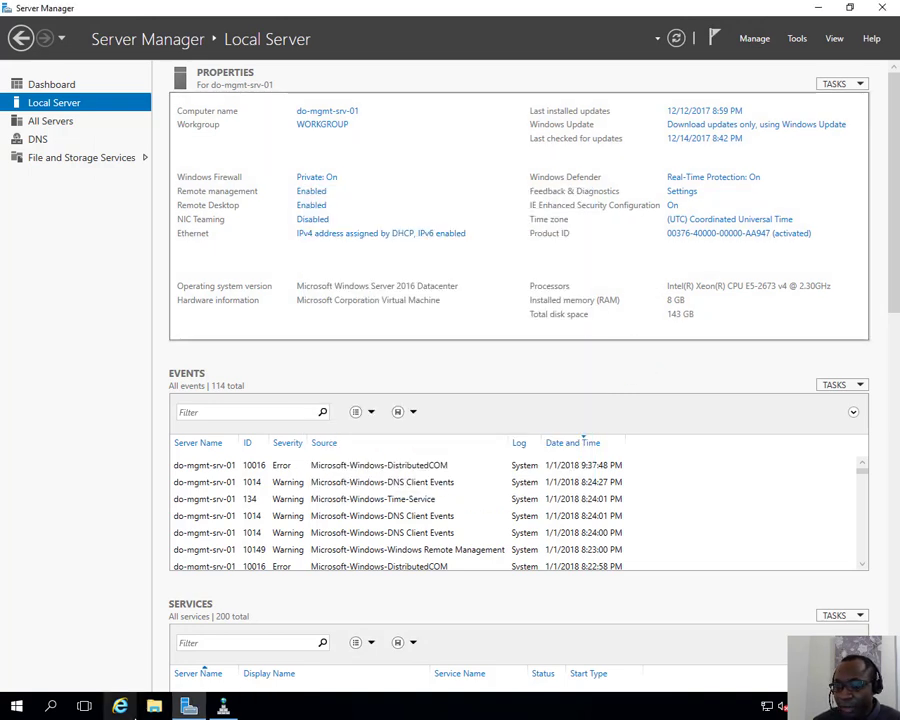
Step: Launch Internet Explorer on the remote server
right_click(302, 706)
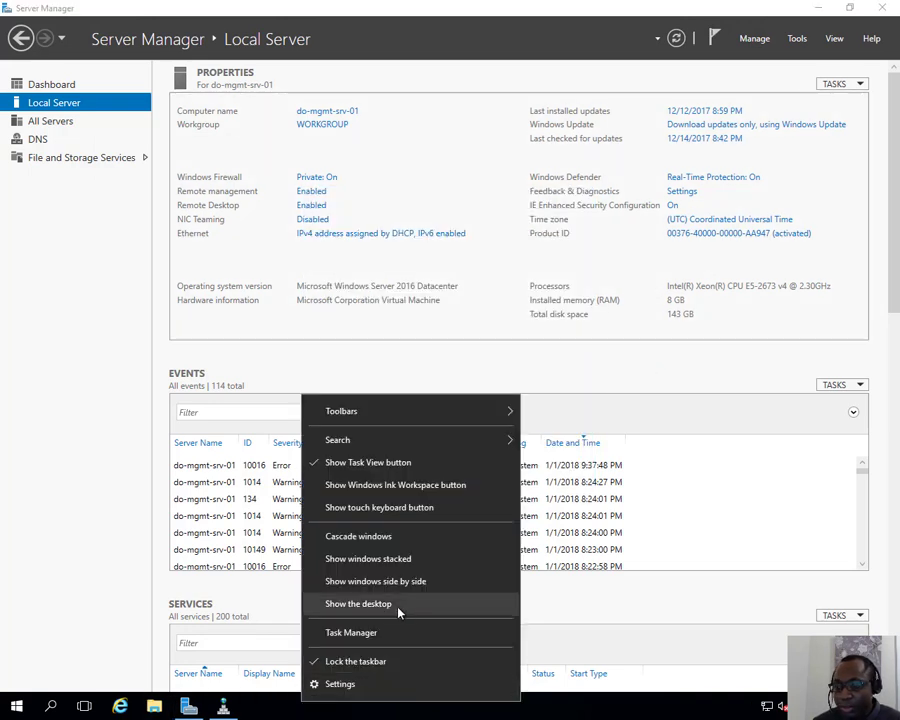
left_click(120, 707)
left_click(120, 707)
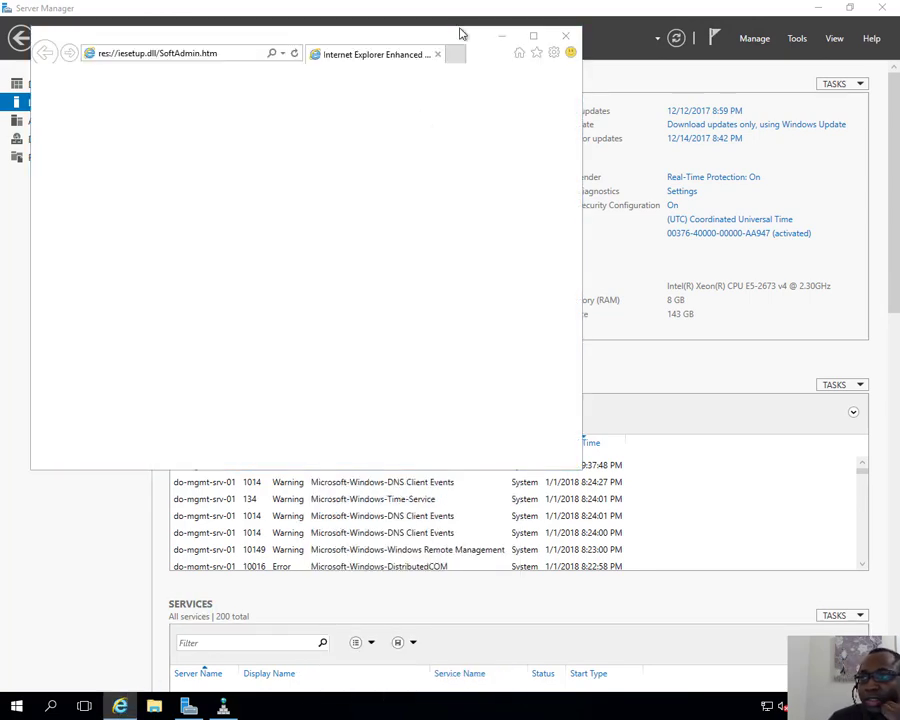
left_click(503, 132)
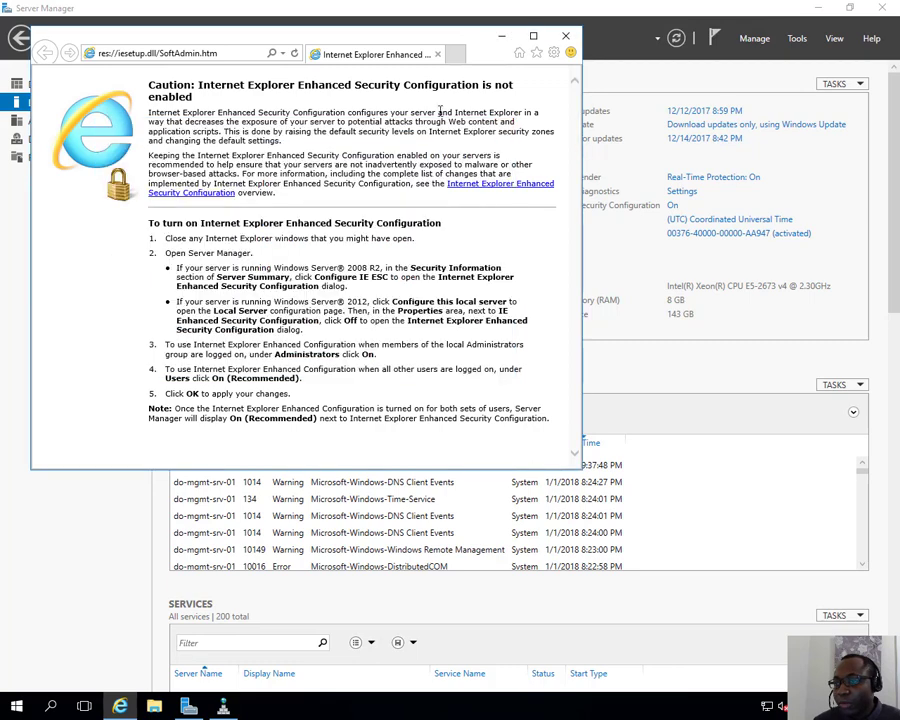
Step: On the remote server, launch Visual Studio 2017 from the desktop and return to the maximized Internet Explorer window
left_click(532, 36)
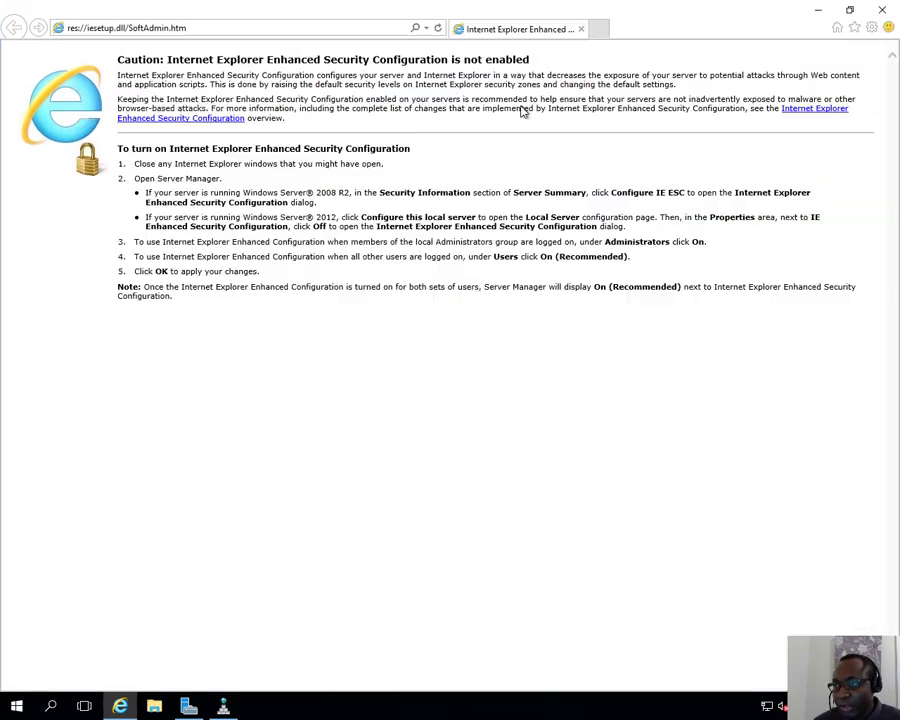
right_click(374, 702)
left_click(418, 609)
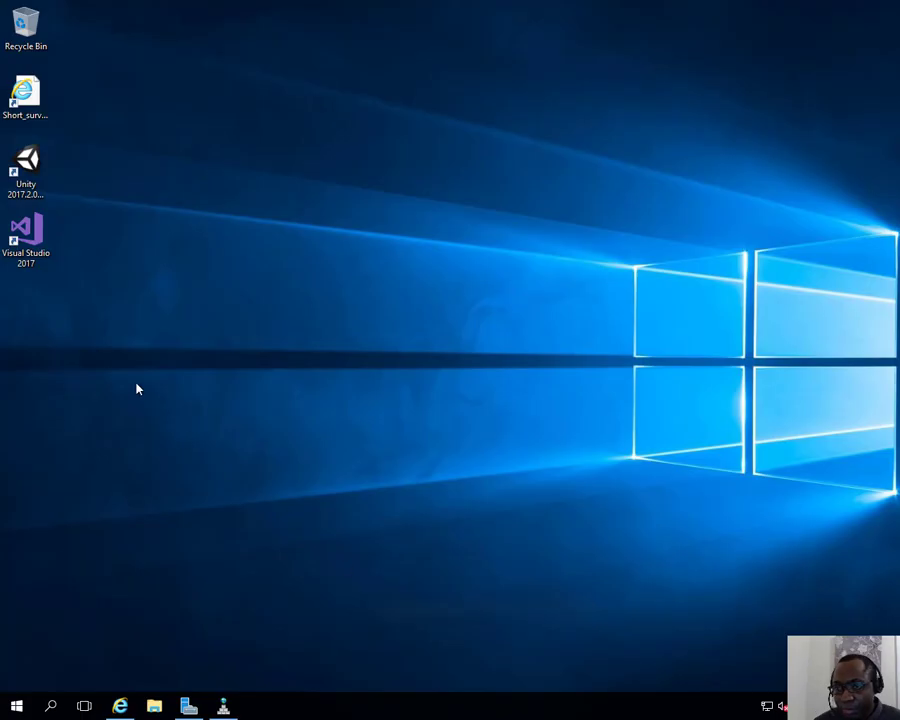
double_click(38, 240)
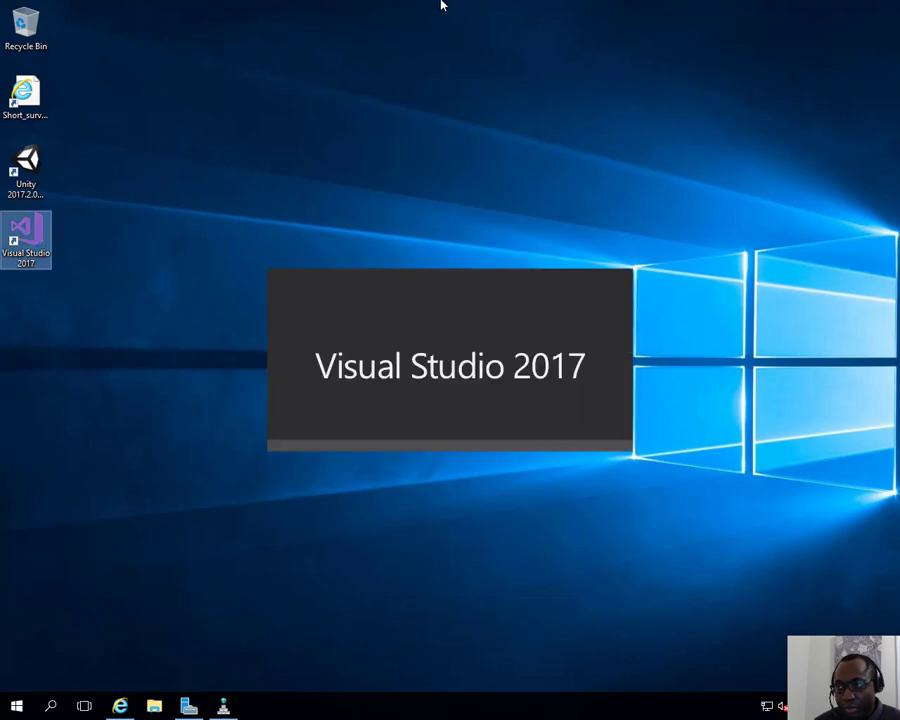
left_click(118, 706)
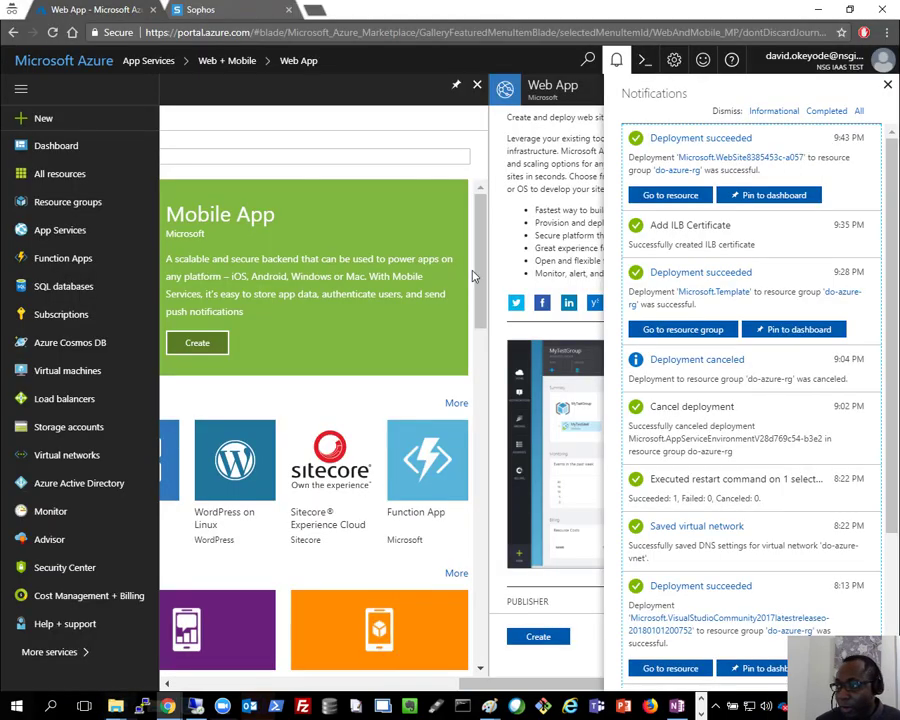
Step: In the Azure portal, open the newly deployed doasewebapp resource from the notifications and review the network diagram in Paint
left_click(679, 198)
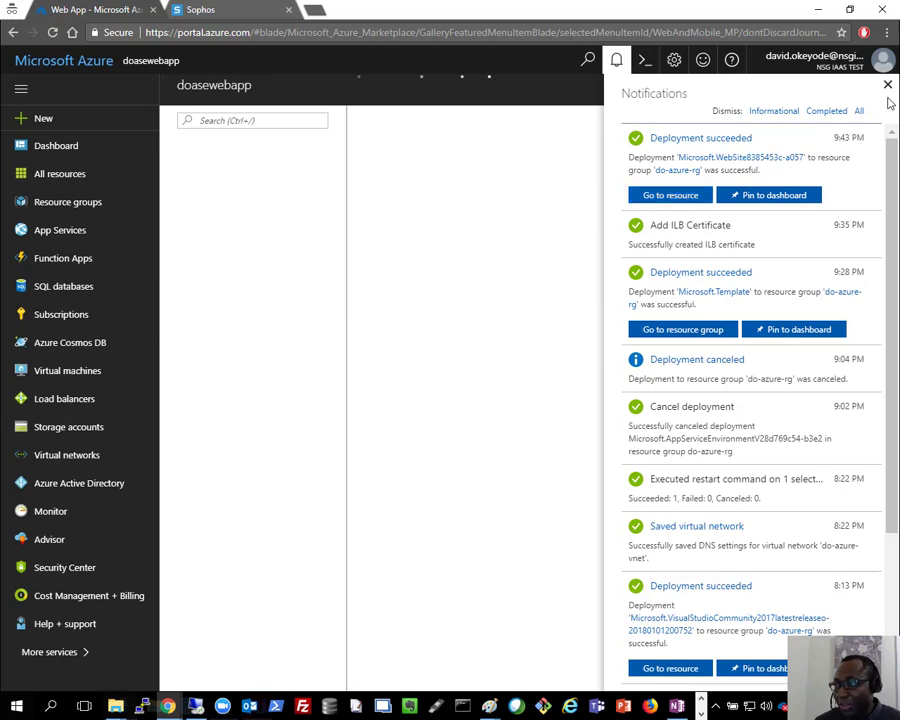
left_click(888, 87)
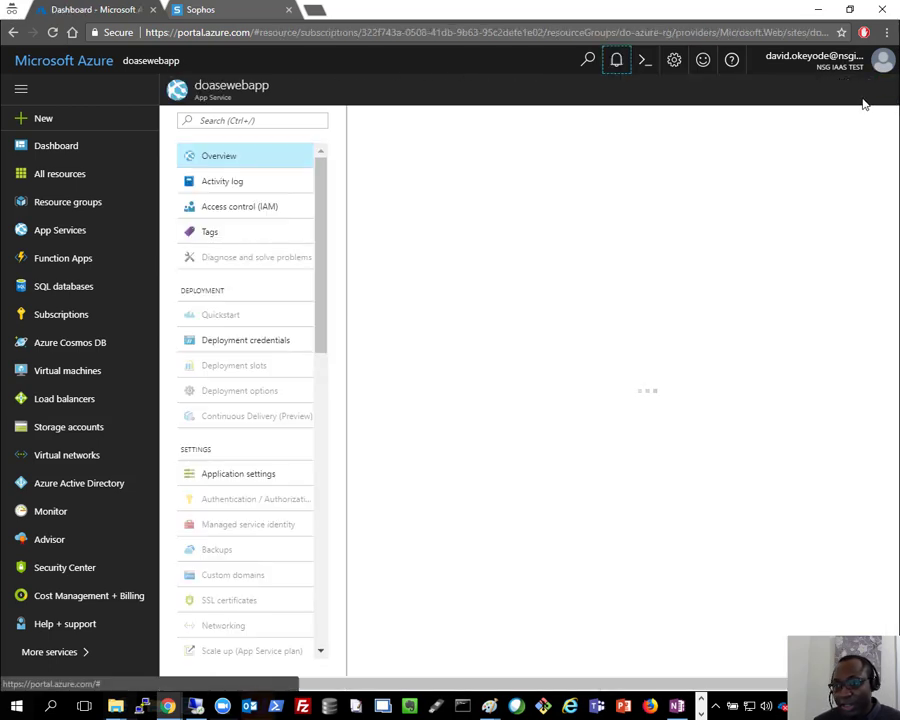
mouse_move(489, 706)
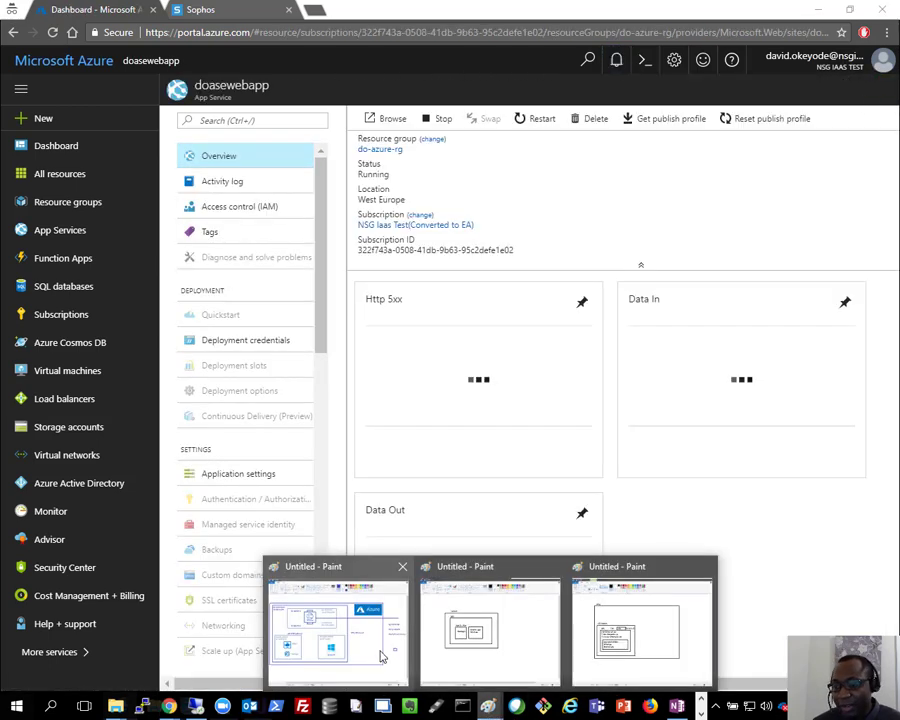
left_click(340, 620)
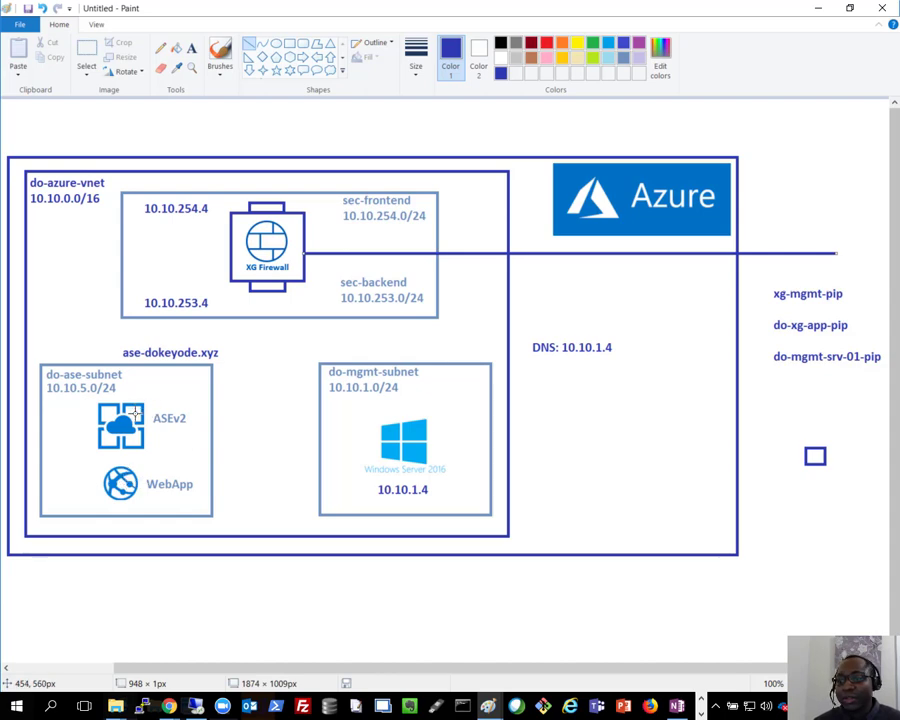
left_click(825, 10)
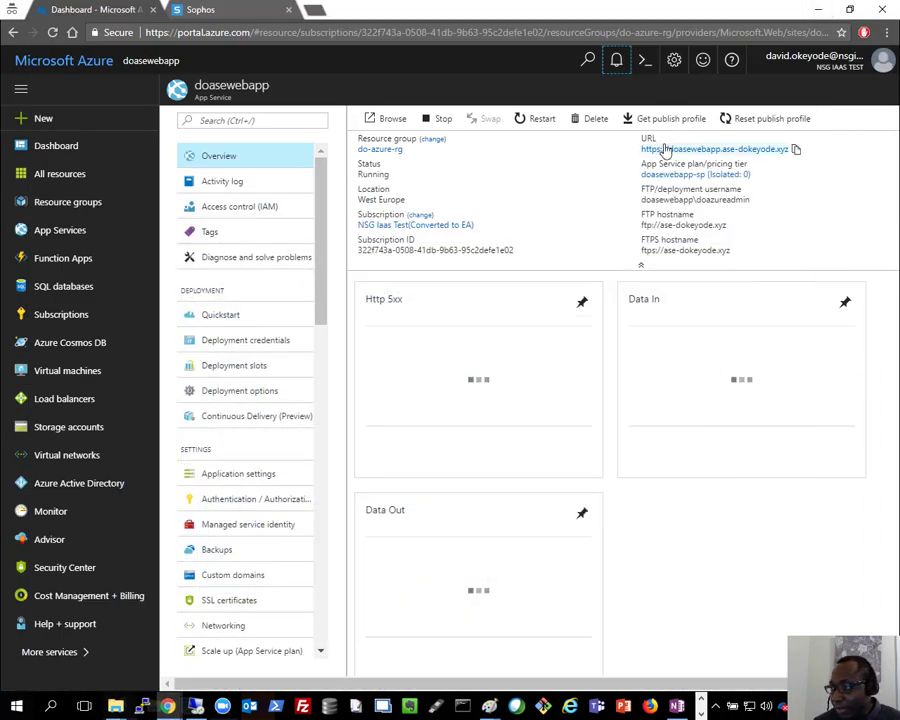
Step: Copy the web app's URL from its overview and open it in the remote server's Internet Explorer, continuing past the certificate warning
left_click(796, 150)
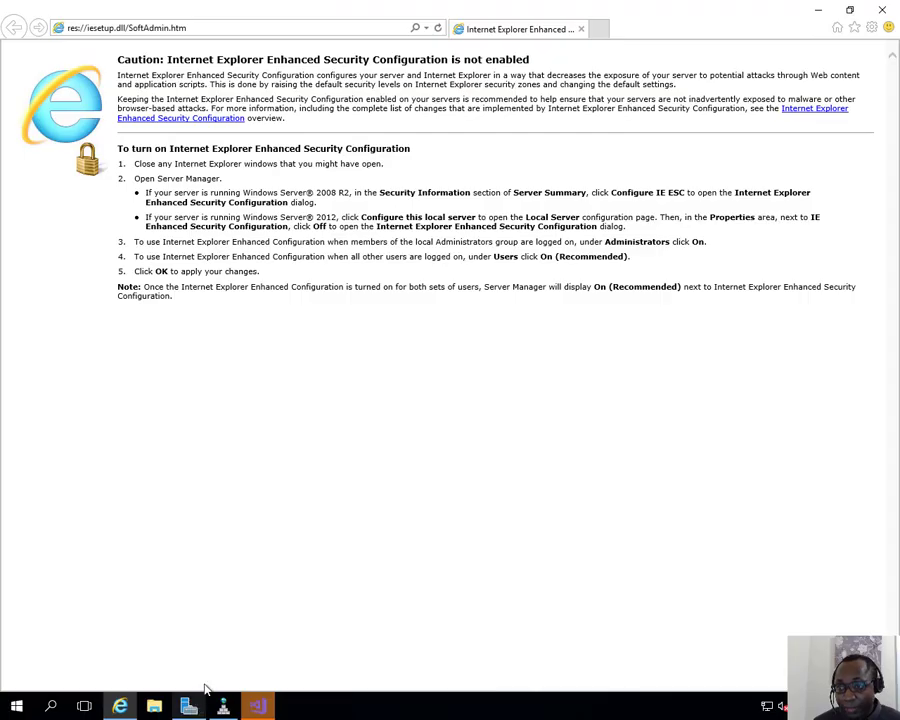
left_click(204, 29)
key("ctrl+v")
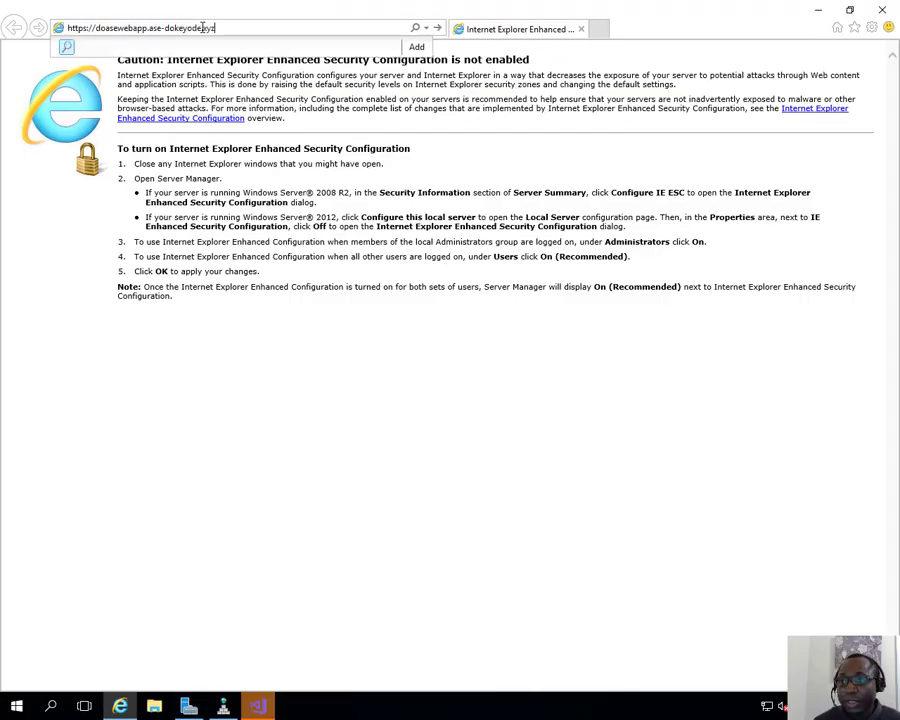
key("Return")
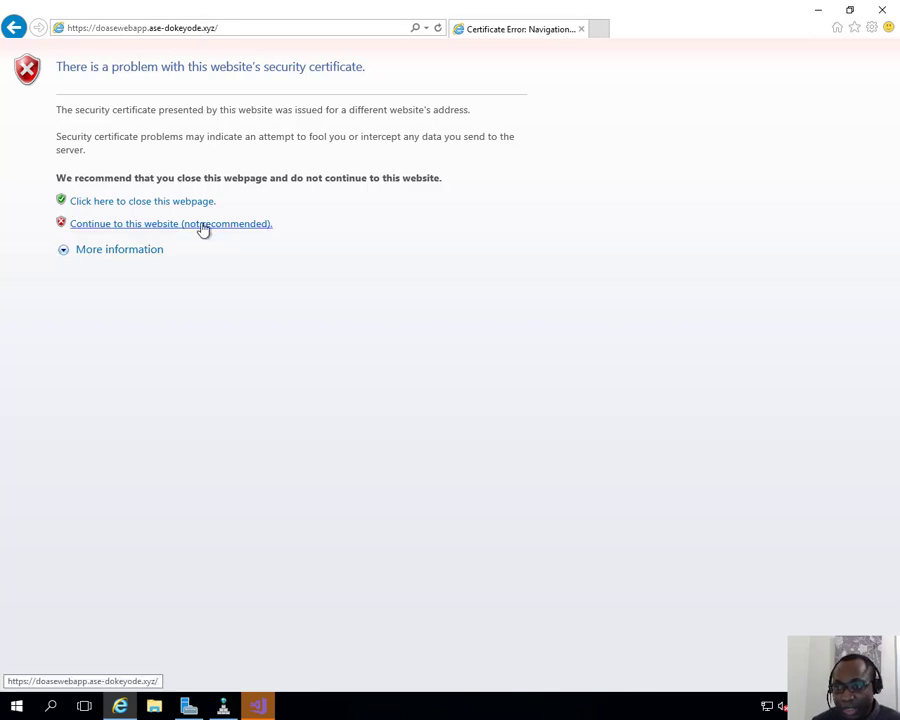
left_click(203, 229)
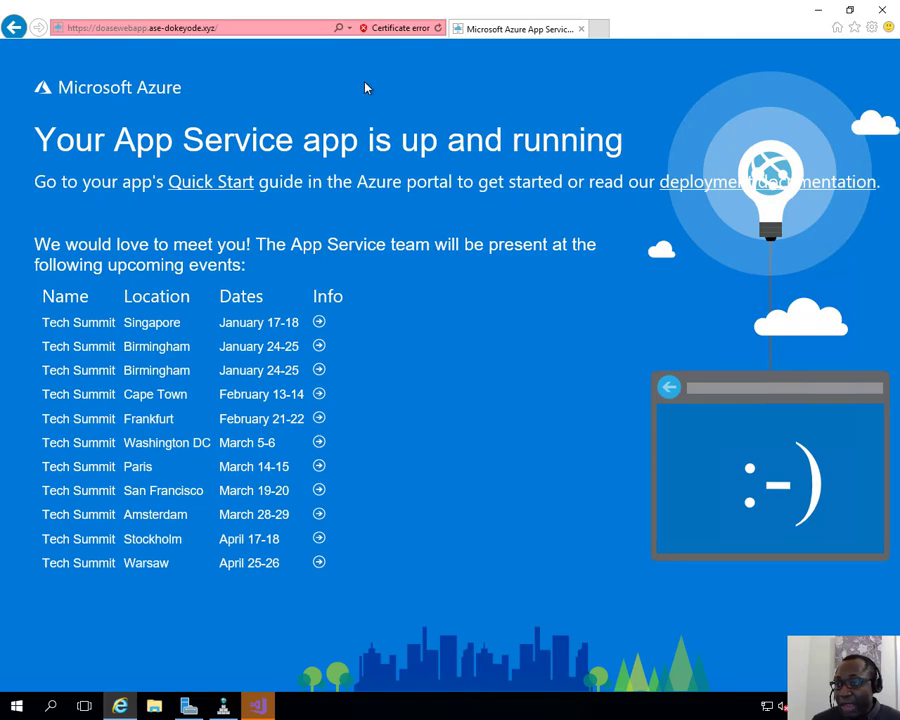
Step: Switch to Visual Studio and create an ASP.NET Web Application (.NET Framework) project named vs-ase-app-01 with the MVC template
left_click(255, 706)
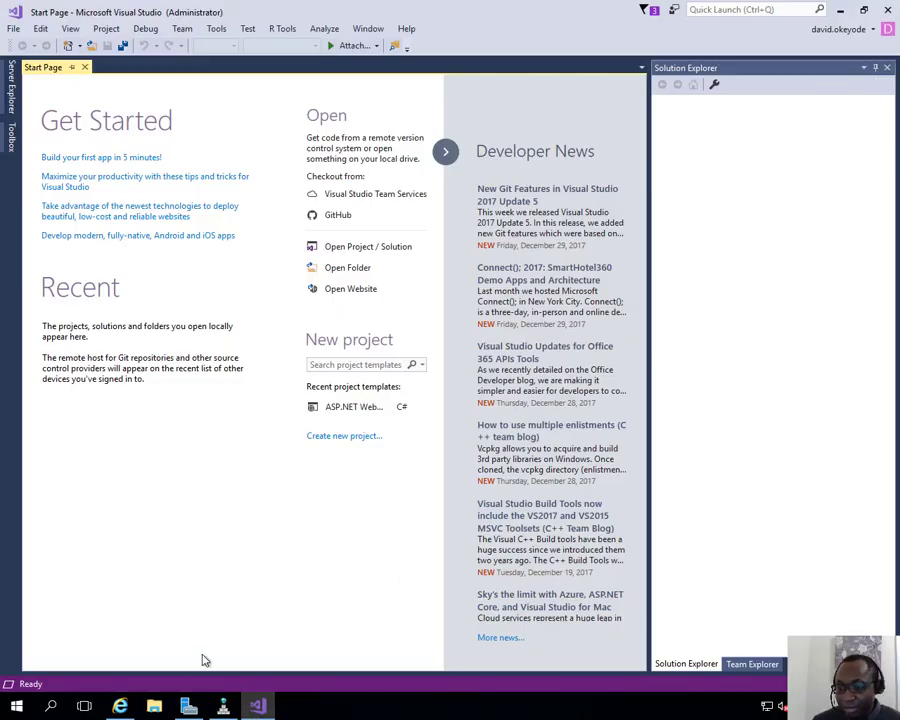
left_click(120, 706)
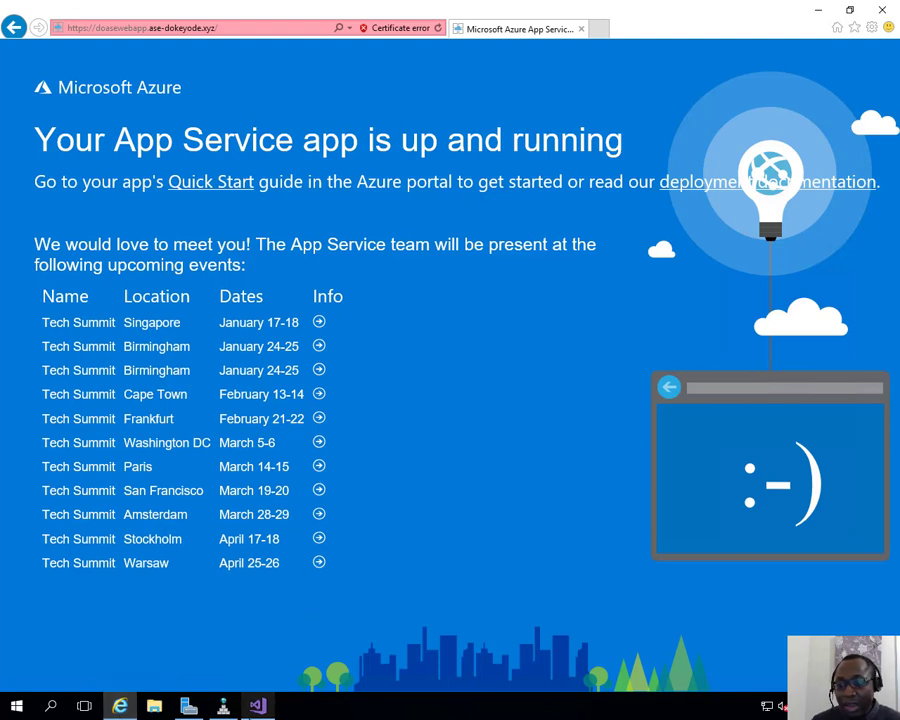
left_click(258, 706)
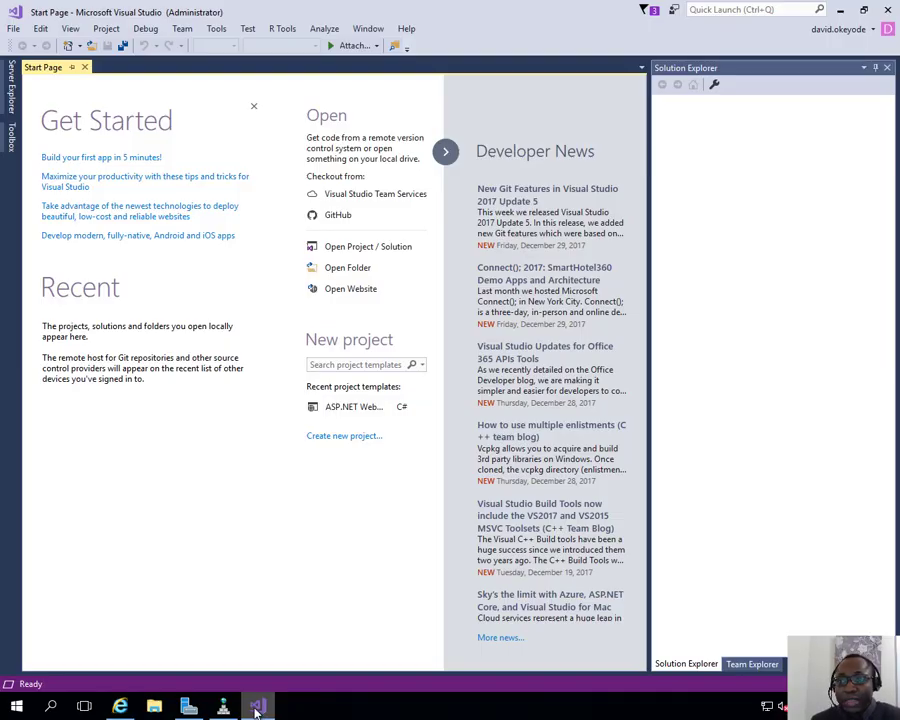
left_click(14, 29)
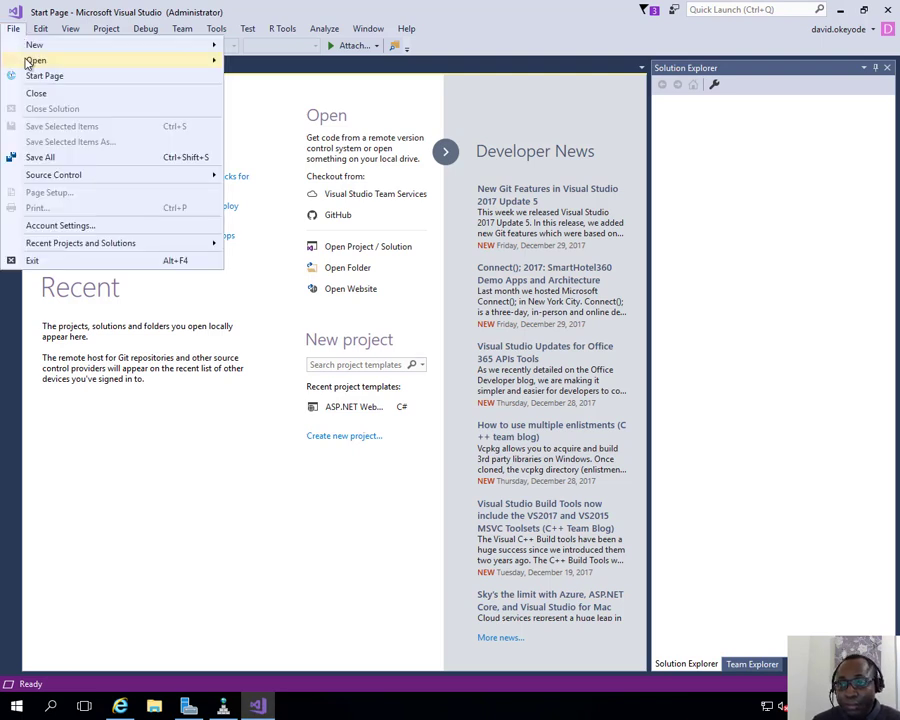
mouse_move(32, 43)
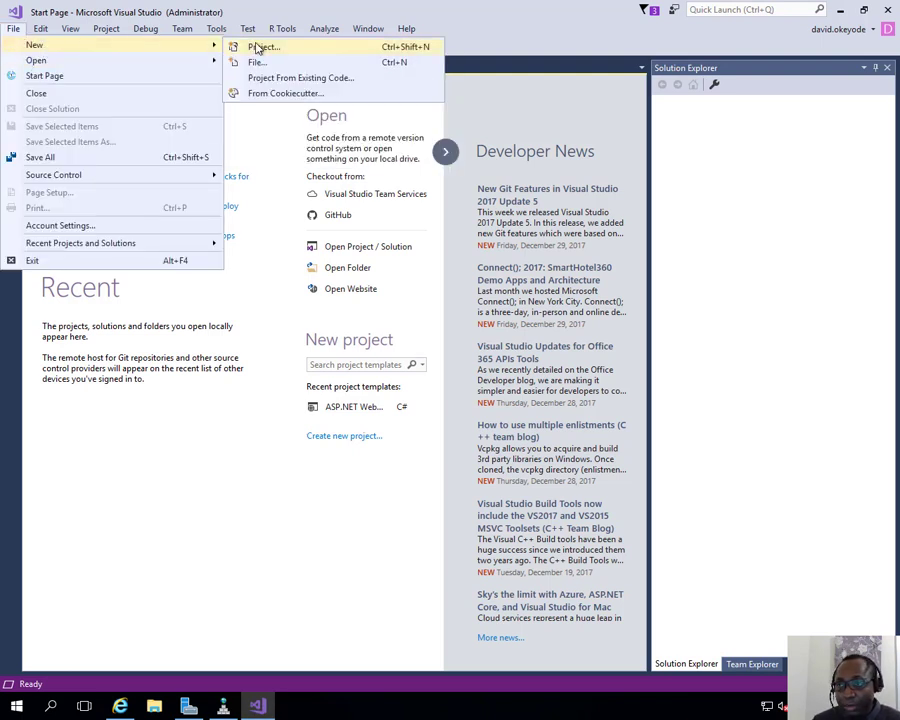
left_click(256, 50)
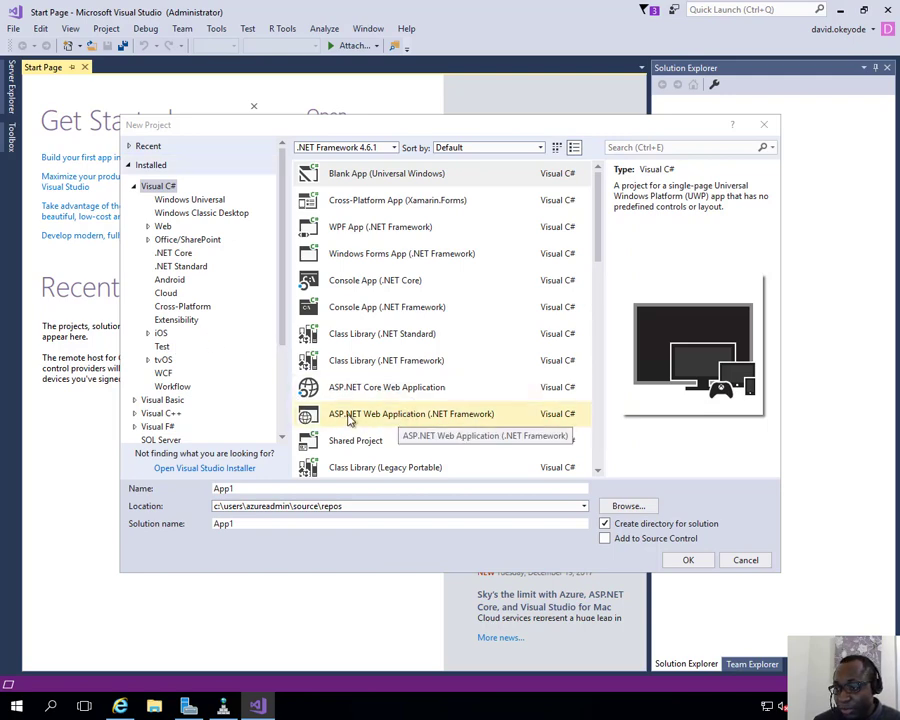
left_click(349, 418)
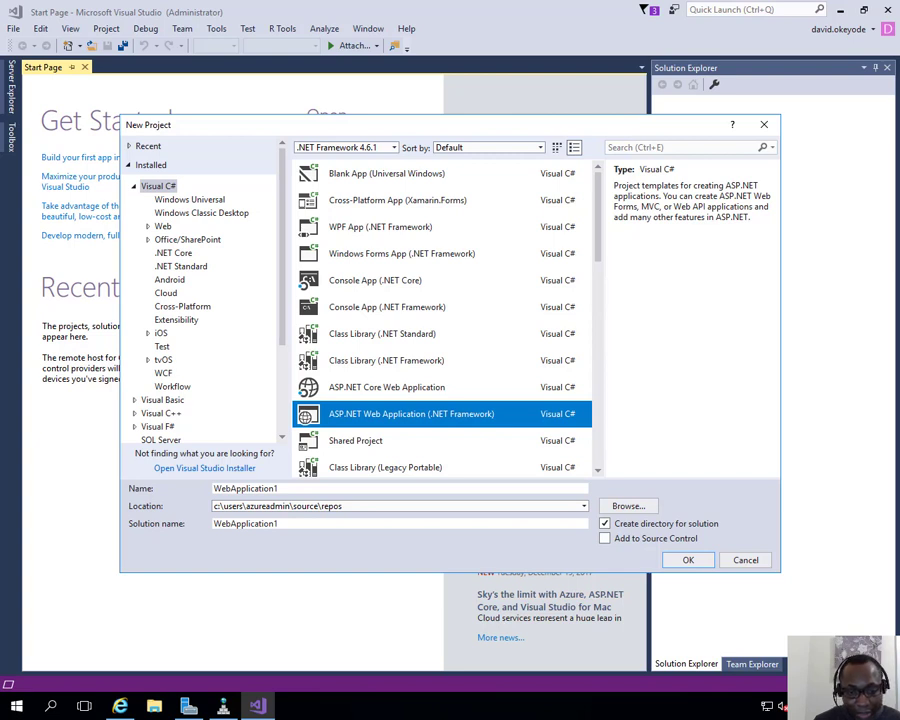
left_click(295, 488)
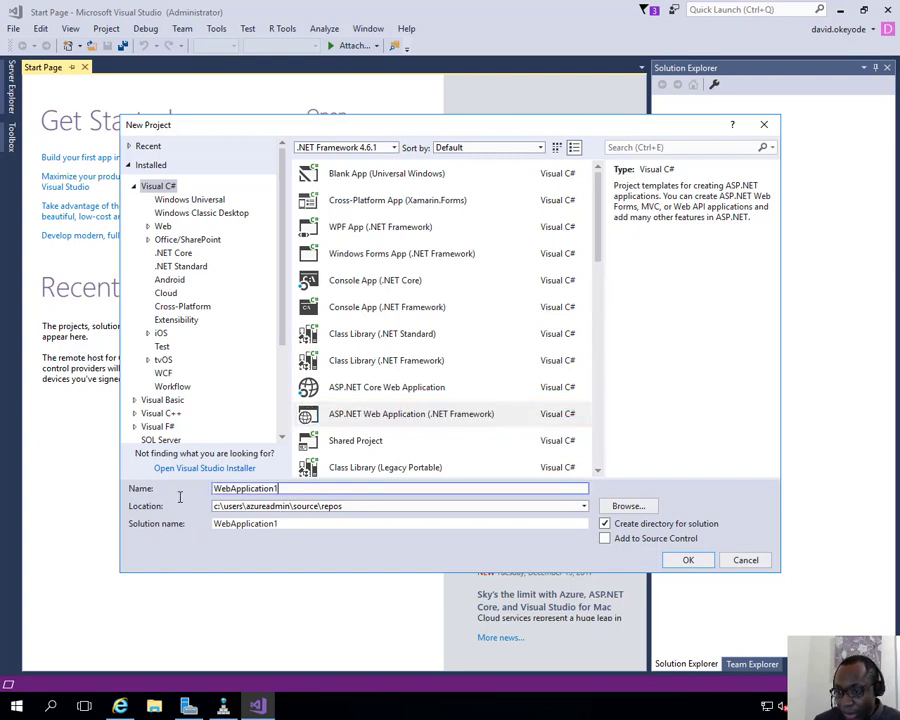
type("vs-ase-app-01")
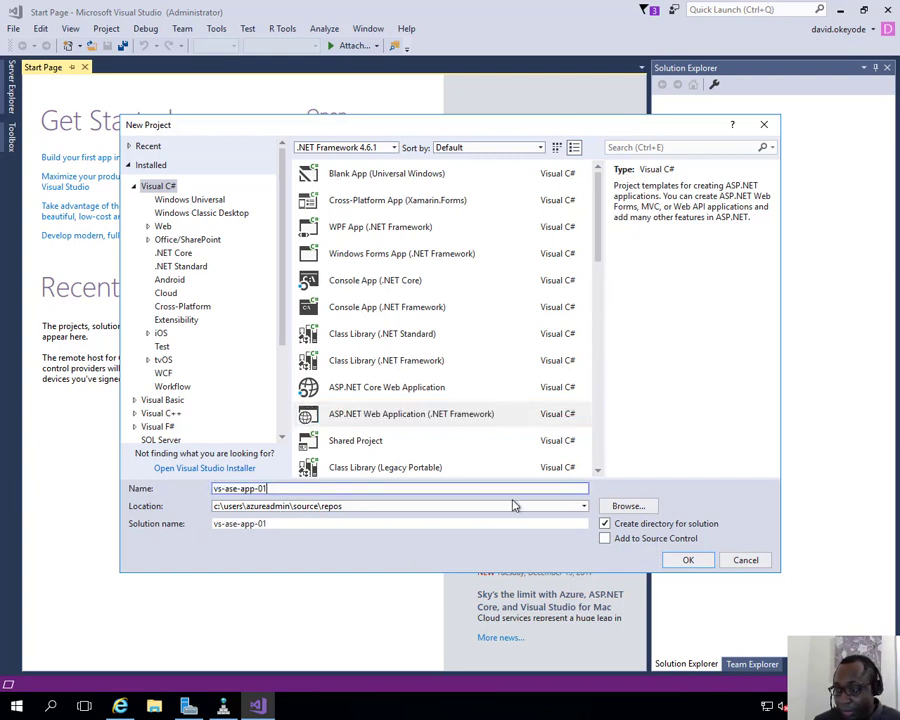
left_click(684, 562)
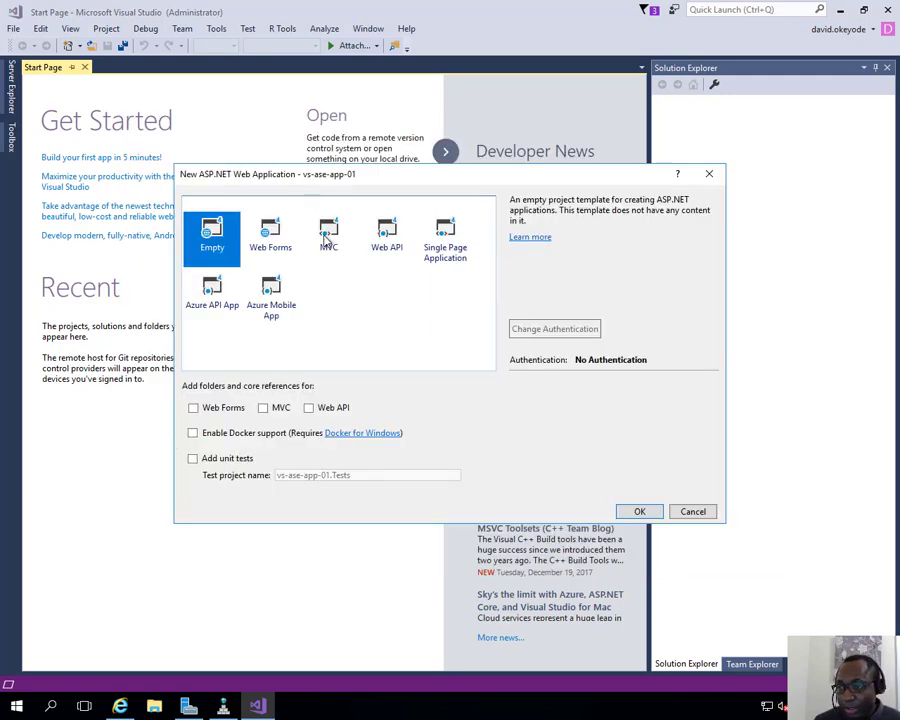
left_click(330, 231)
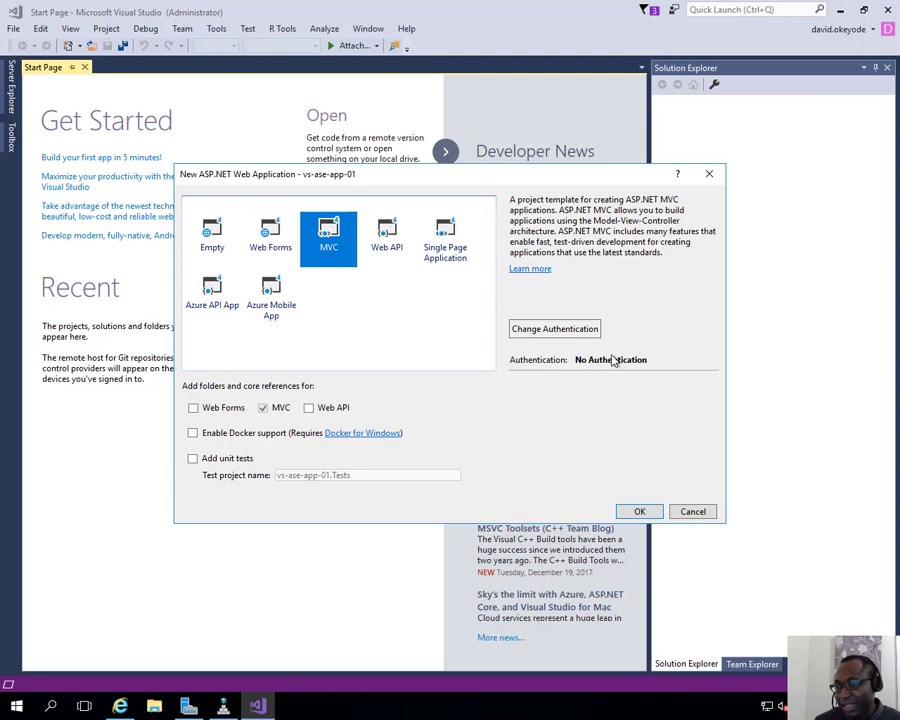
left_click(636, 512)
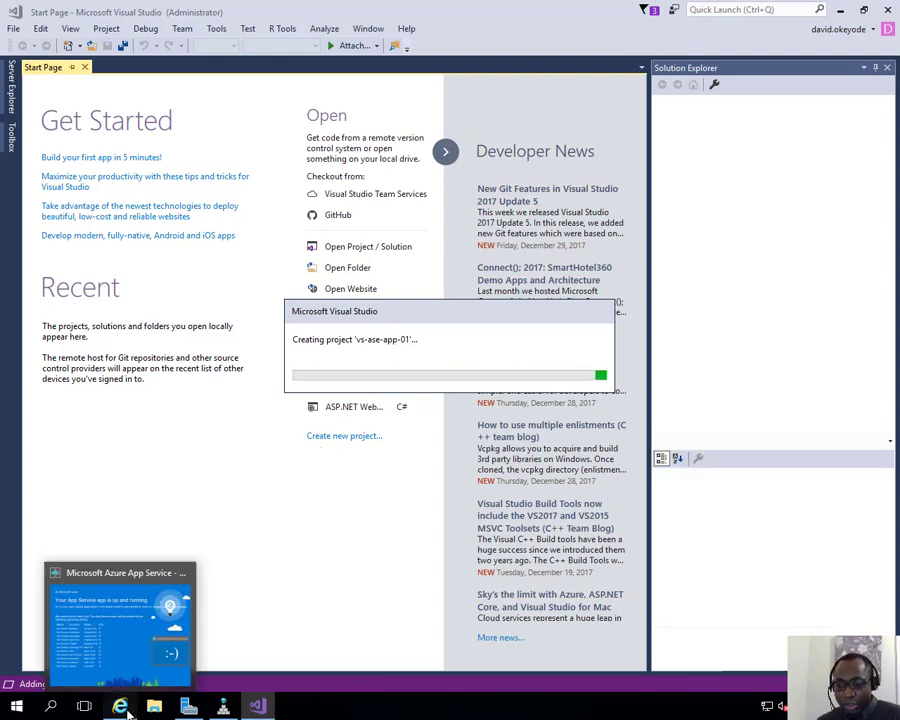
Step: Switch to Internet Explorer, add the prefix scm. before doasewebapp in the web app's address, and copy the full address
left_click(128, 710)
left_click(285, 30)
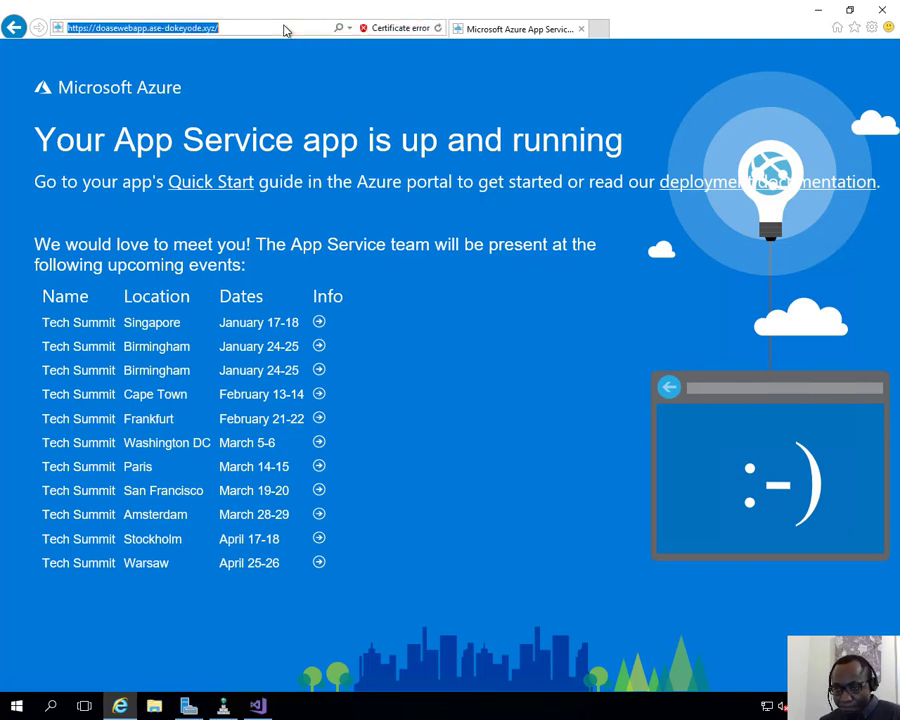
left_click(100, 28)
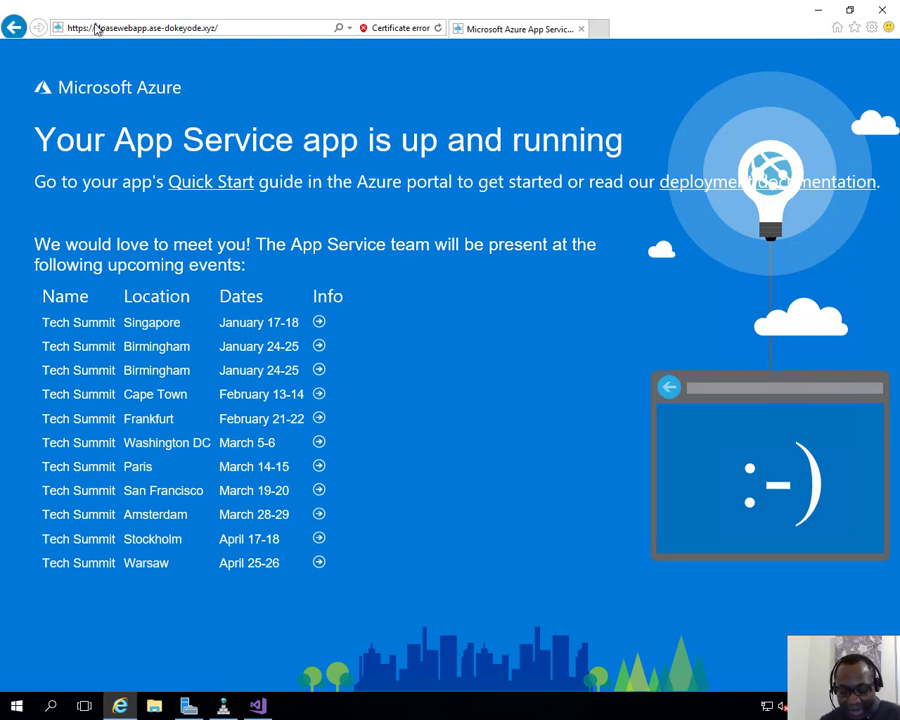
type("scm")
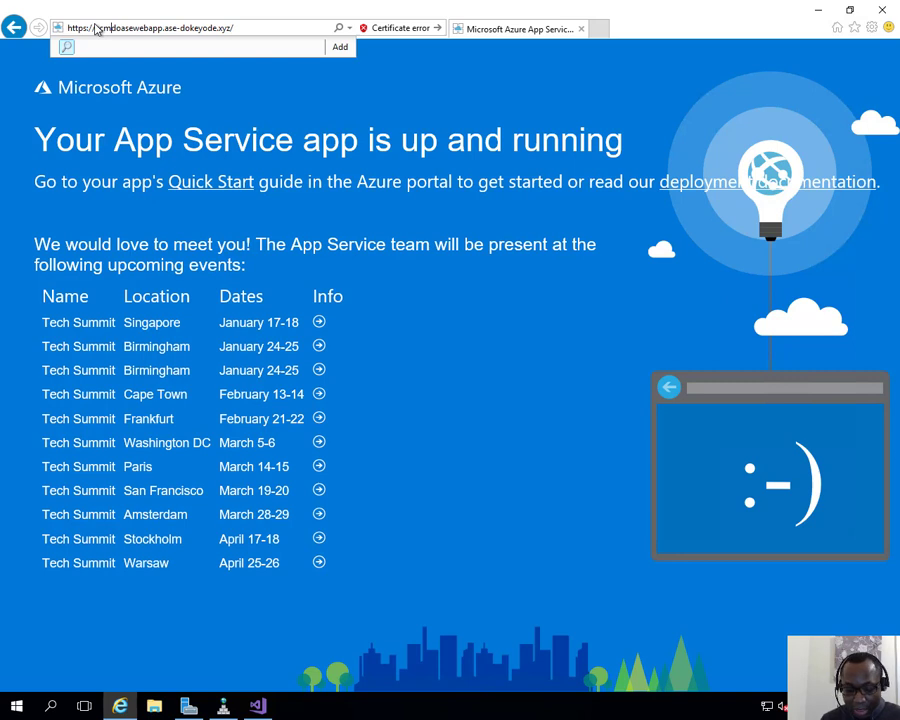
type(".")
key("ctrl+a")
key("ctrl+c")
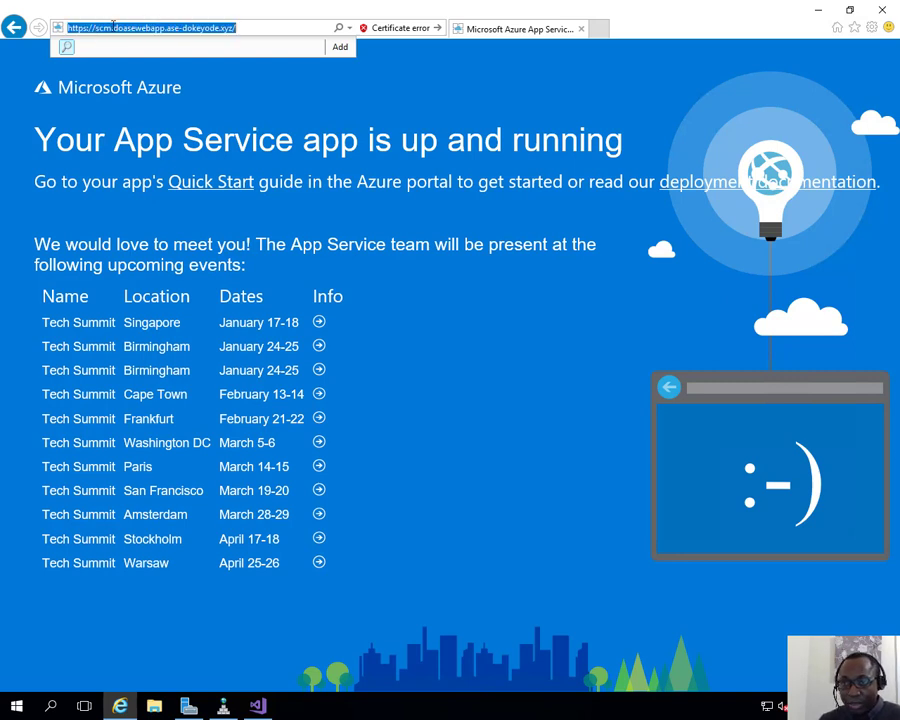
Step: Remove the scm. prefix from the address in the web app's browser tab
left_click(120, 30)
key("BackSpace")
key("BackSpace")
key("BackSpace")
key("BackSpace")
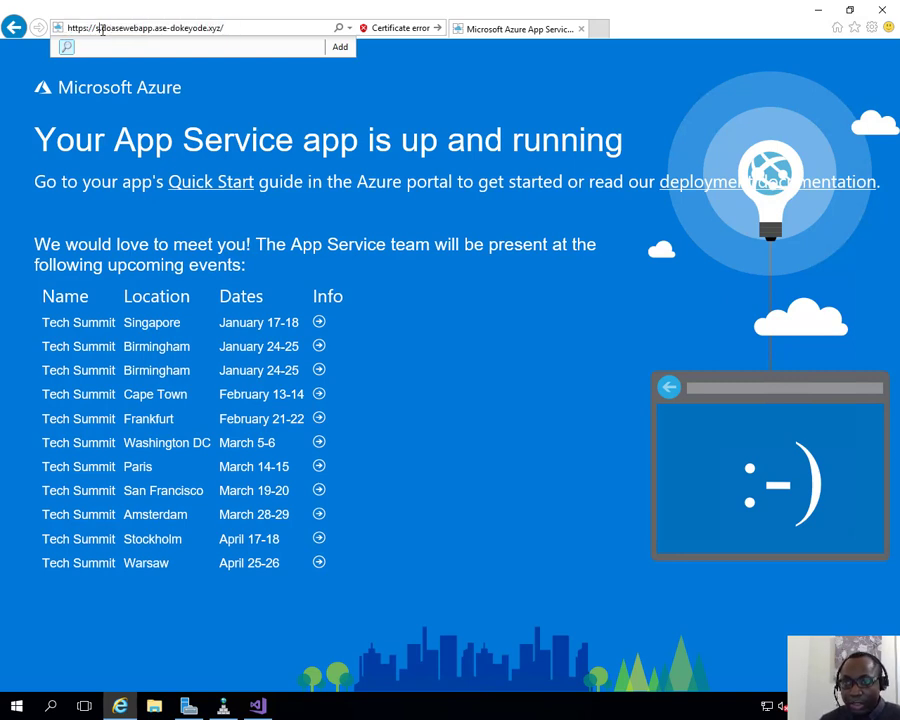
Step: Load the copied scm.doasewebapp address in a new tab, continuing past the certificate warning, and return to the web app's tab
left_click(595, 27)
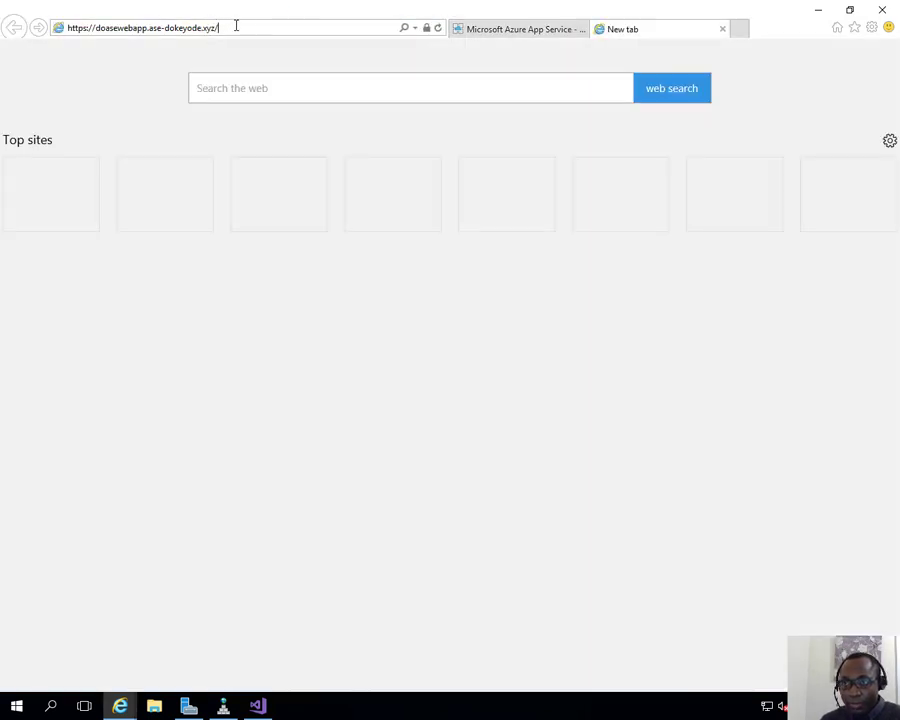
left_click_drag(236, 27, 22, 19)
key("ctrl+v")
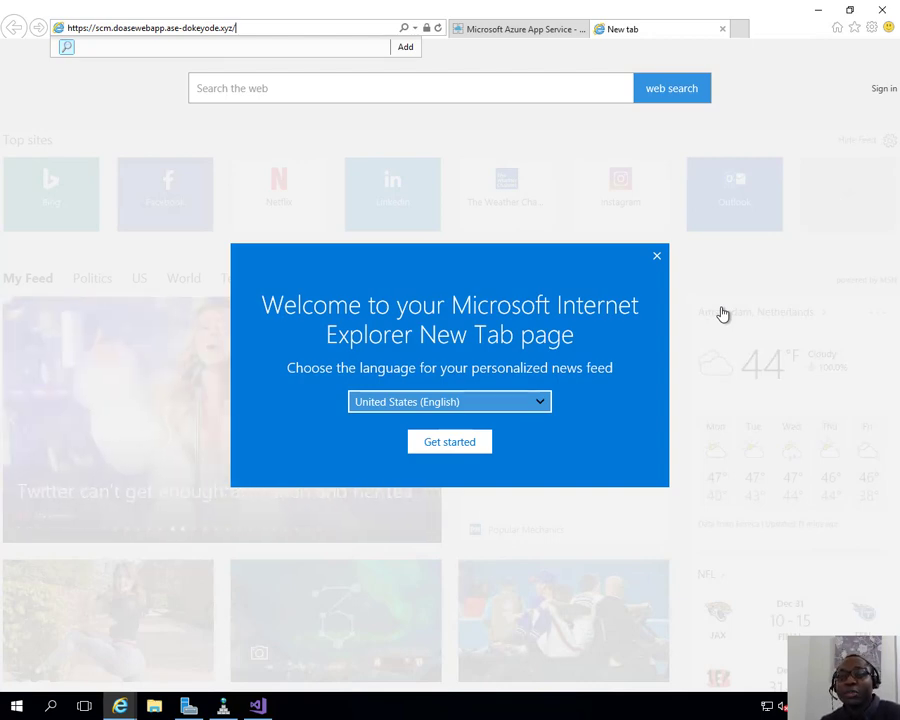
key("Return")
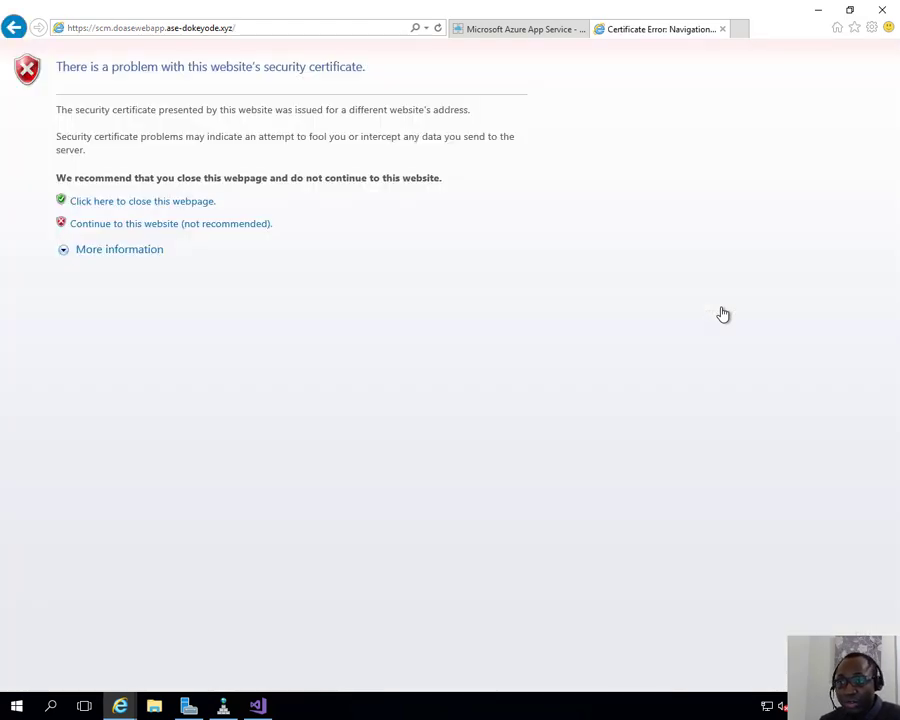
left_click(217, 225)
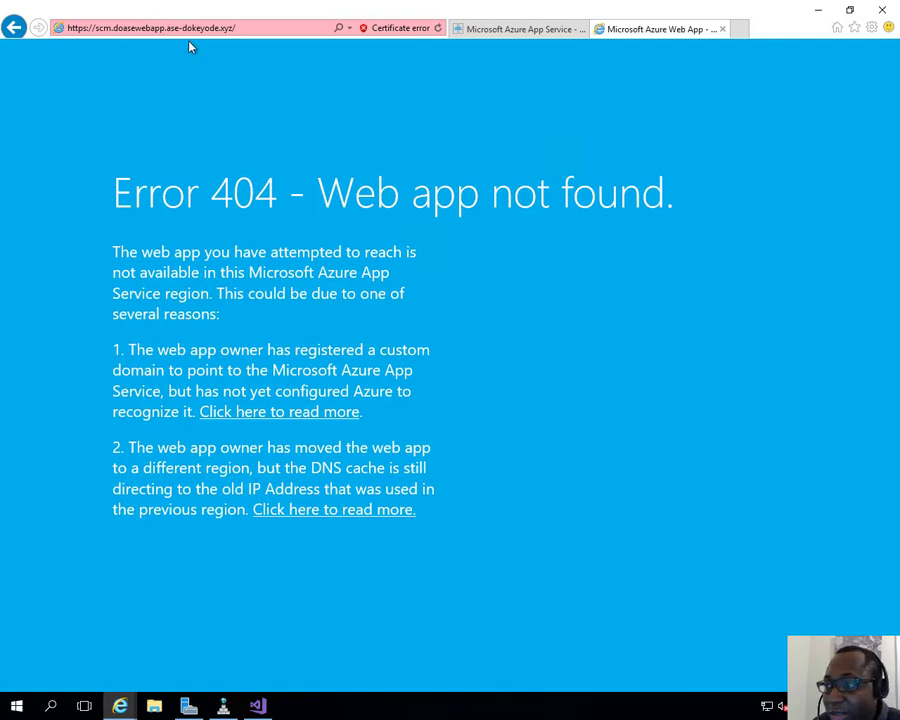
left_click(535, 28)
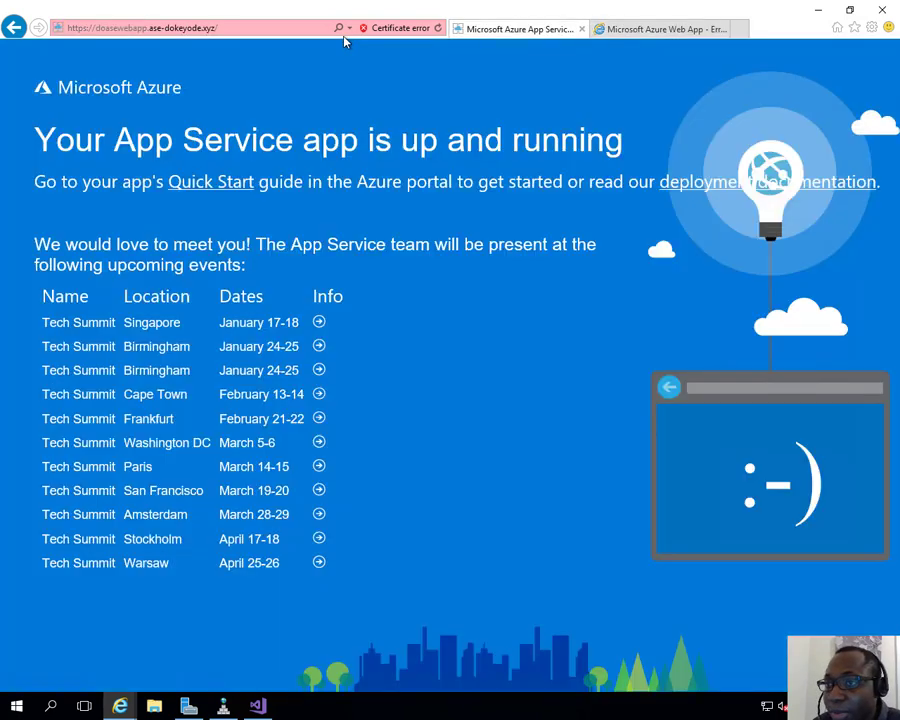
Step: Copy the web app's address and paste it over the scm.doasewebapp address in the other browser tab
left_click(267, 28)
key("ctrl+c")
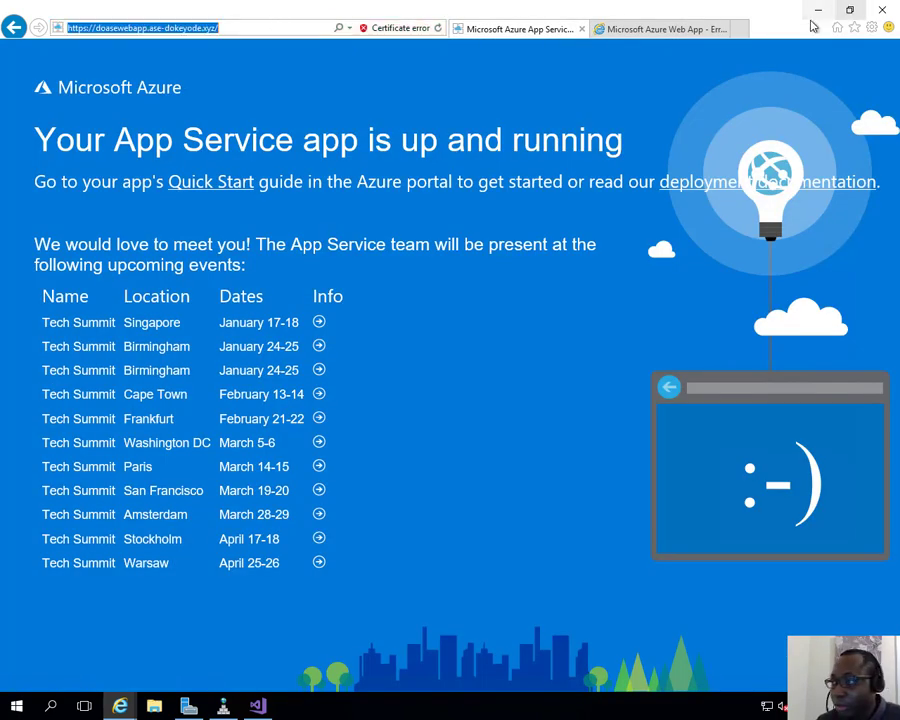
left_click(707, 30)
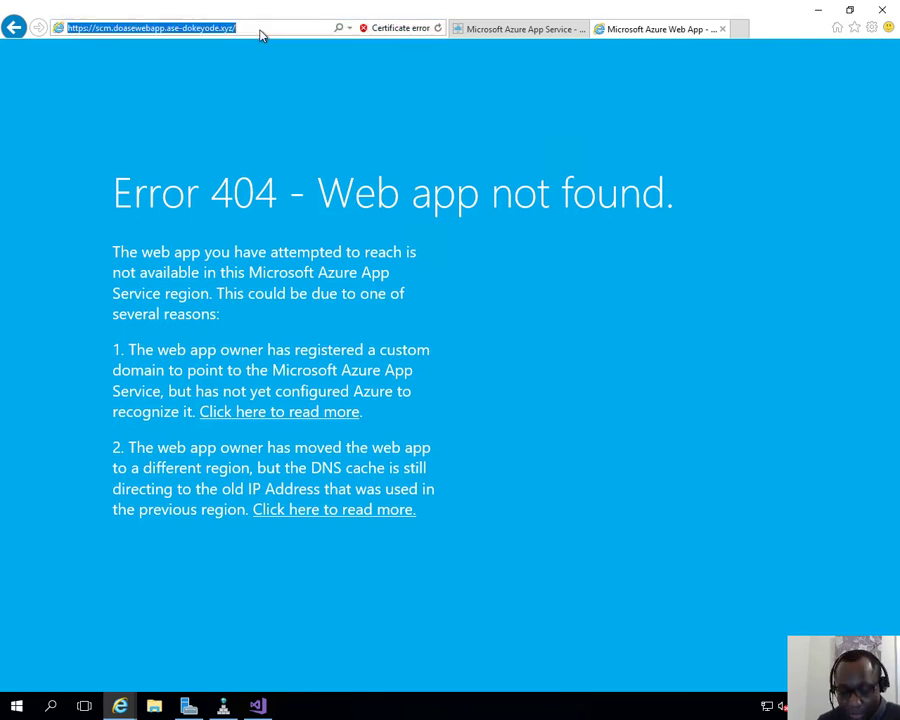
key("ctrl+v")
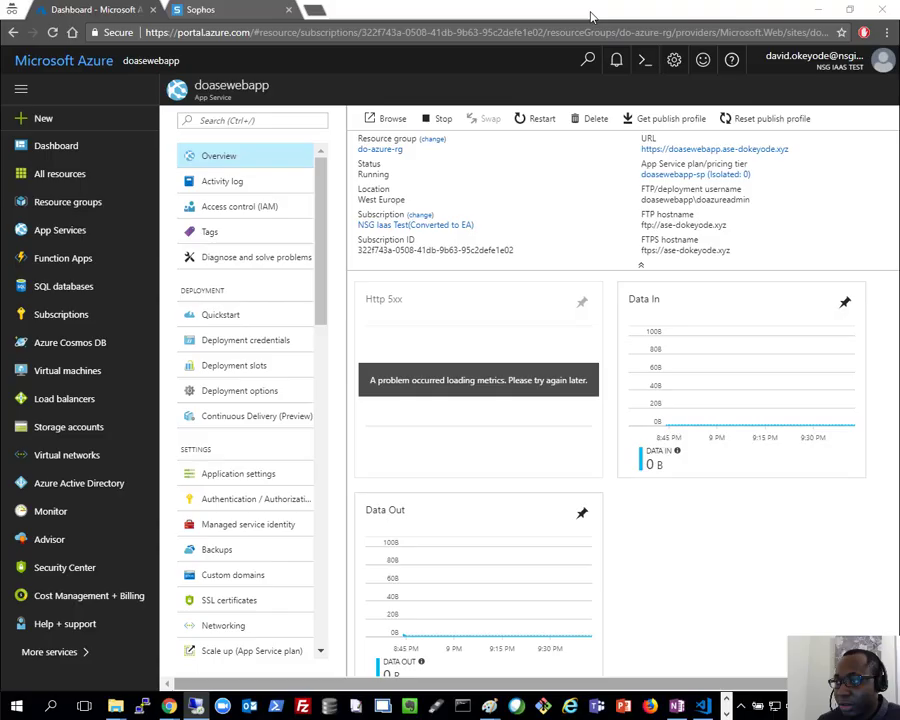
Step: Insert .scm after doasewebapp in the pasted address, load the page and continue past the certificate warning
left_click(417, 8)
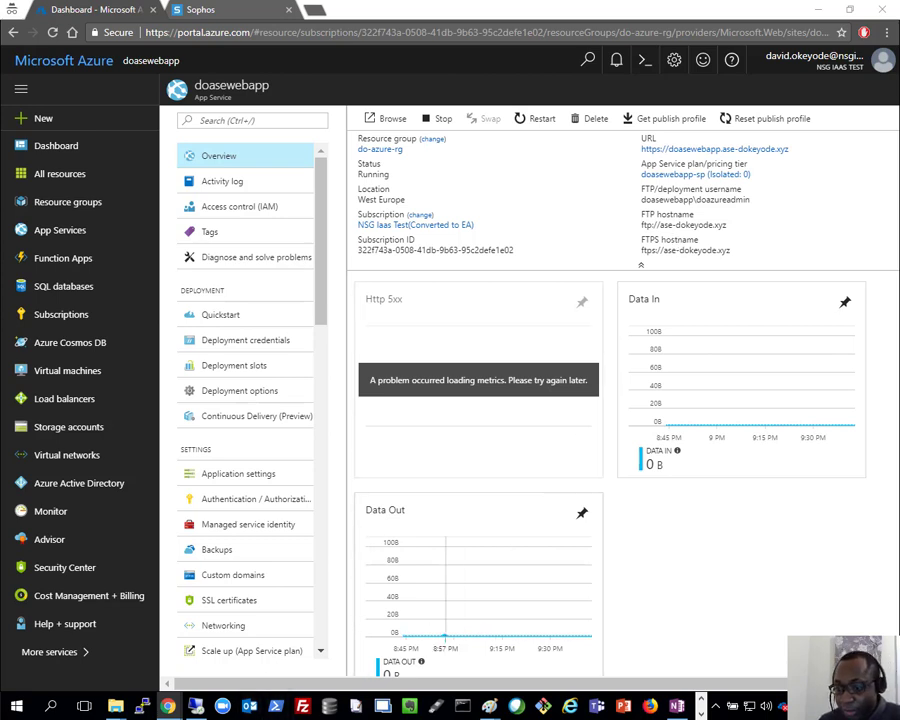
left_click(195, 706)
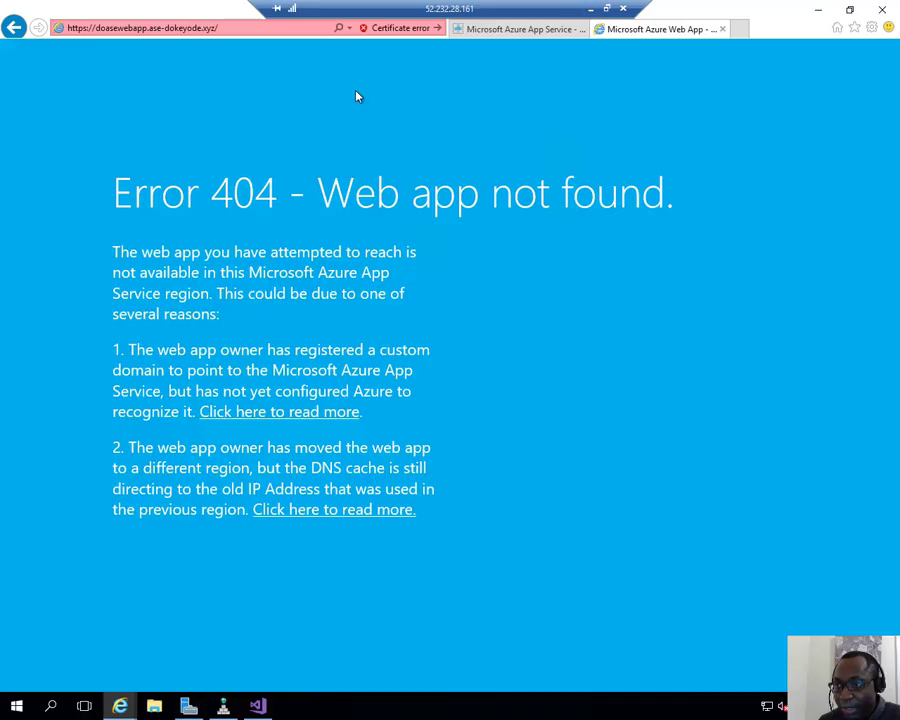
left_click(146, 29)
left_click(150, 29)
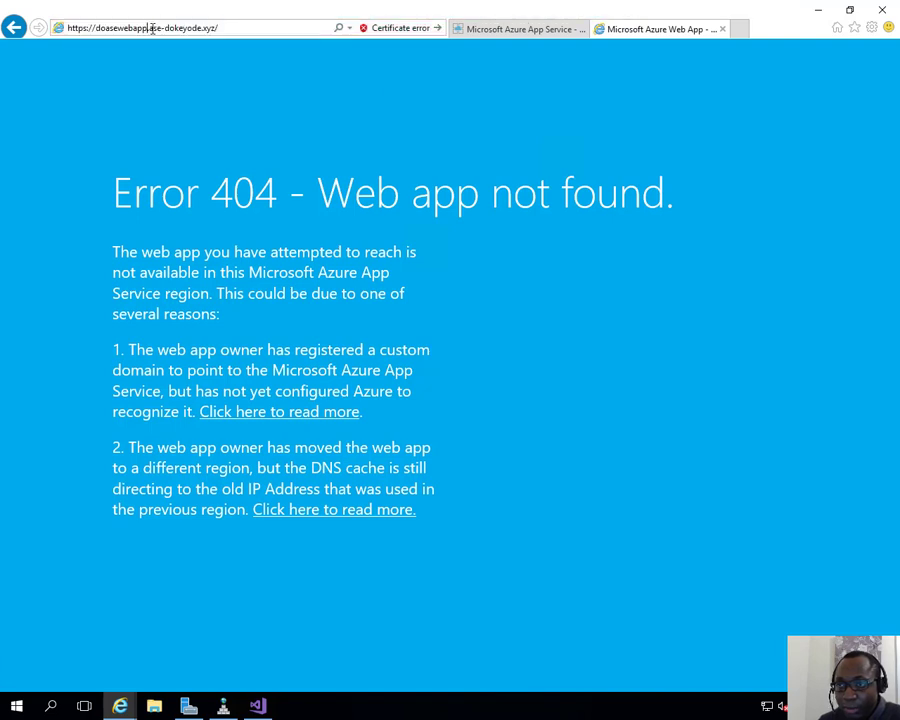
type(".scm")
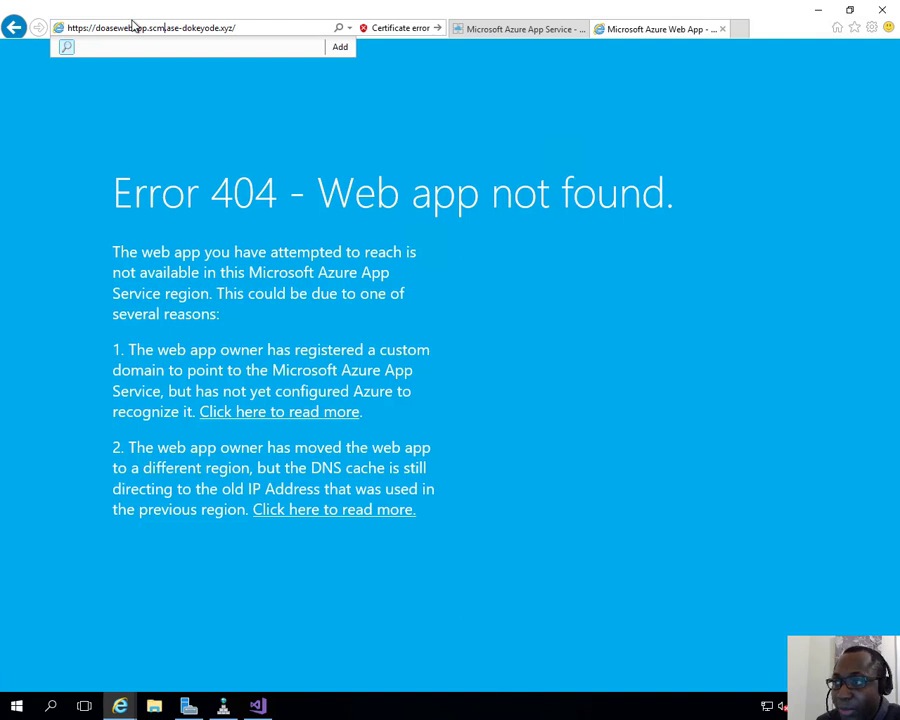
left_click(288, 30)
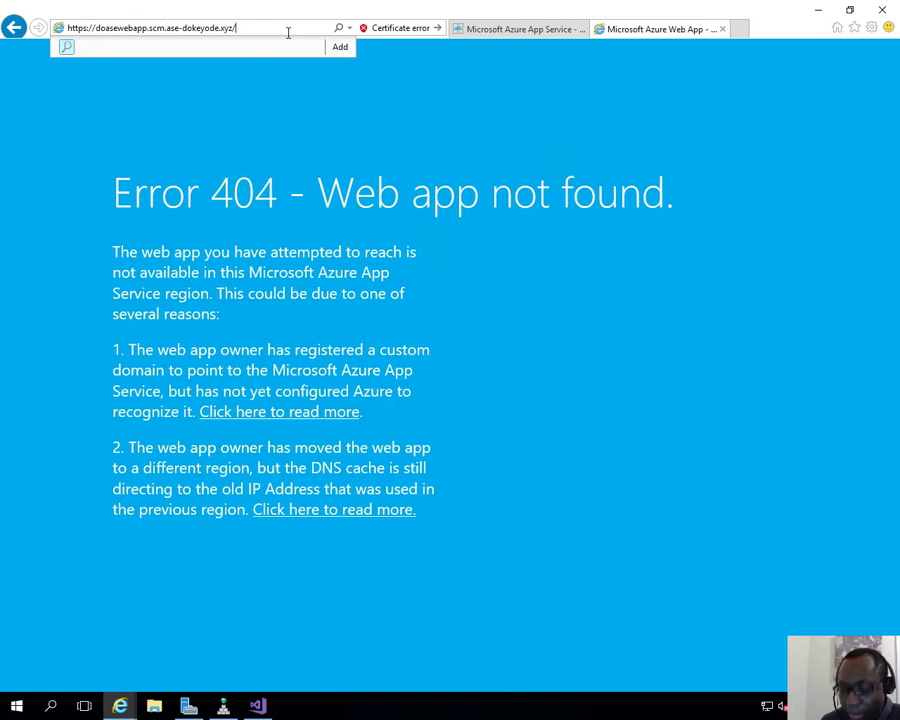
key("Return")
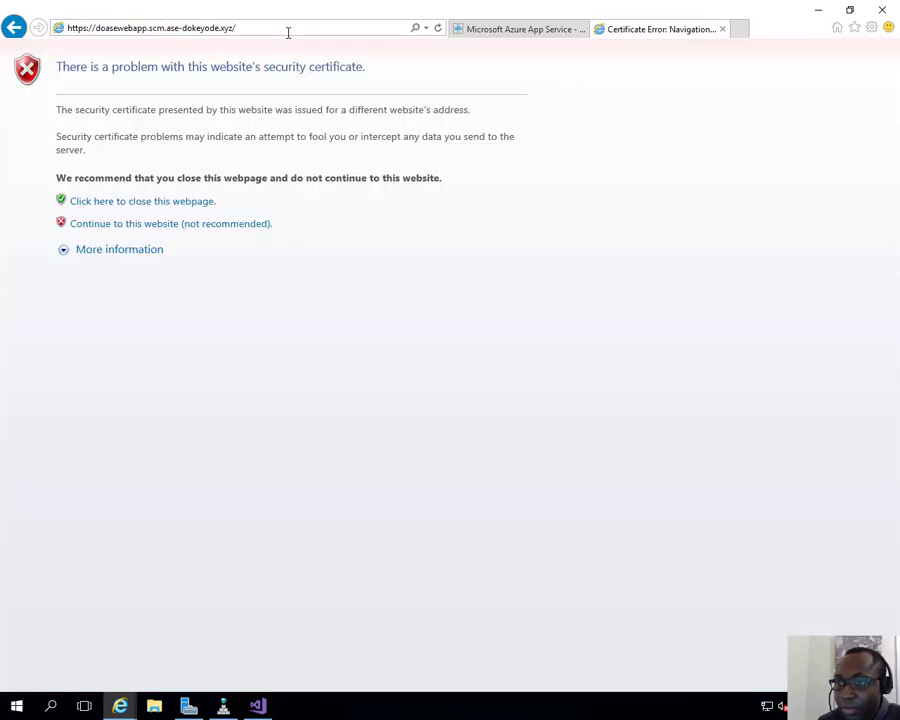
left_click(259, 226)
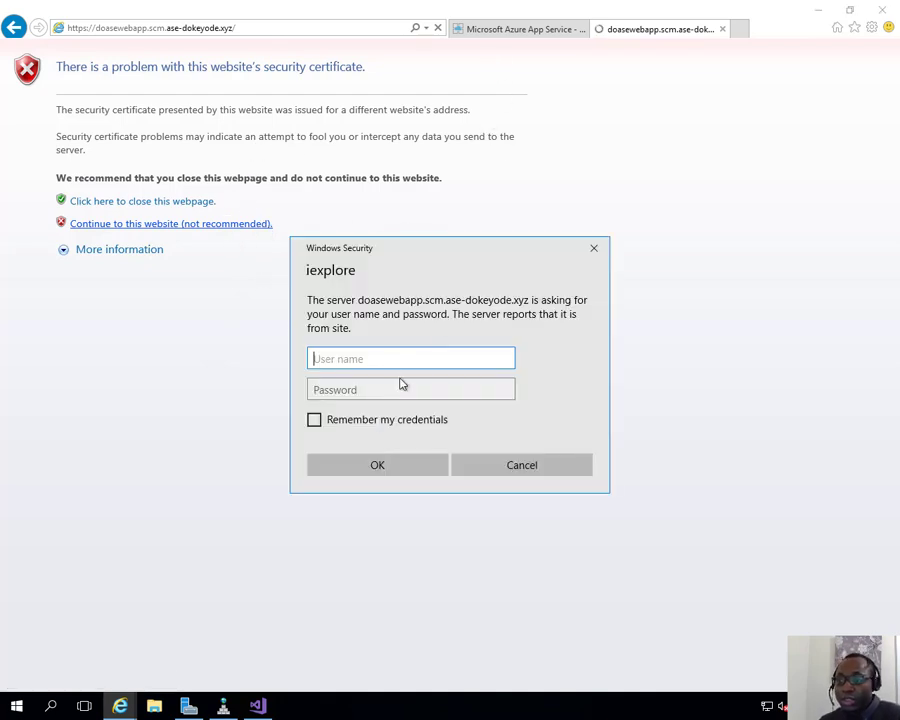
Step: Switch to the Azure portal, open doasewebapp's deployment credentials and select the FTP/deployment username
mouse_move(629, 8)
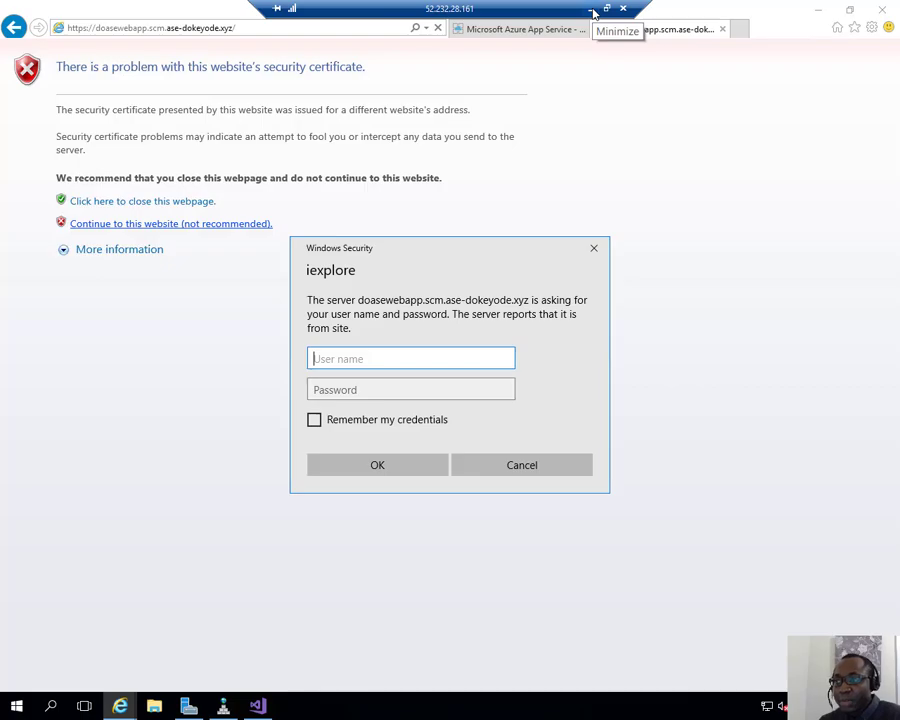
left_click(593, 12)
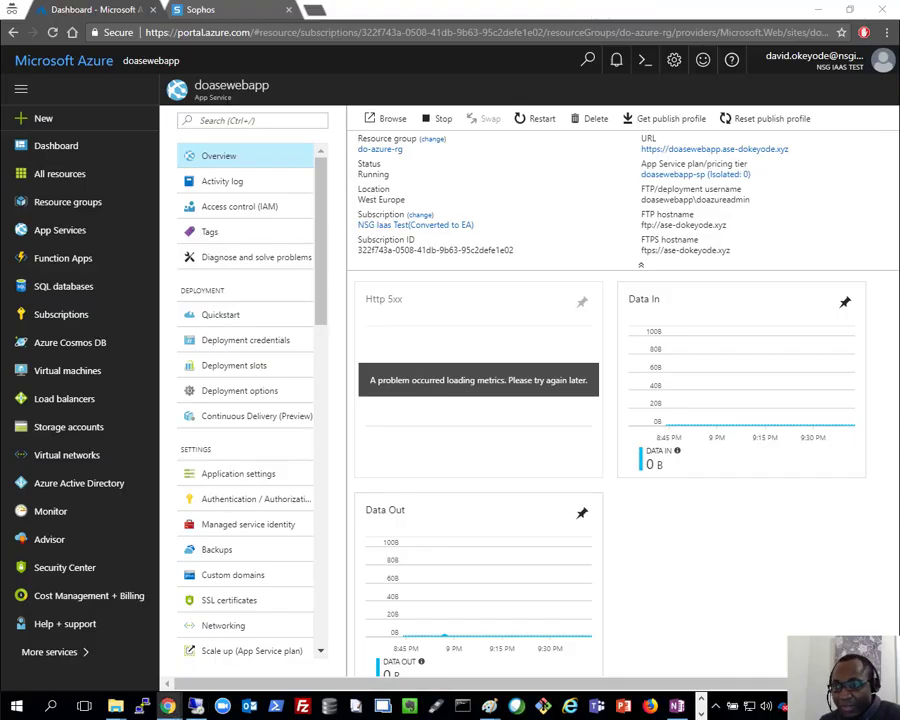
left_click(247, 341)
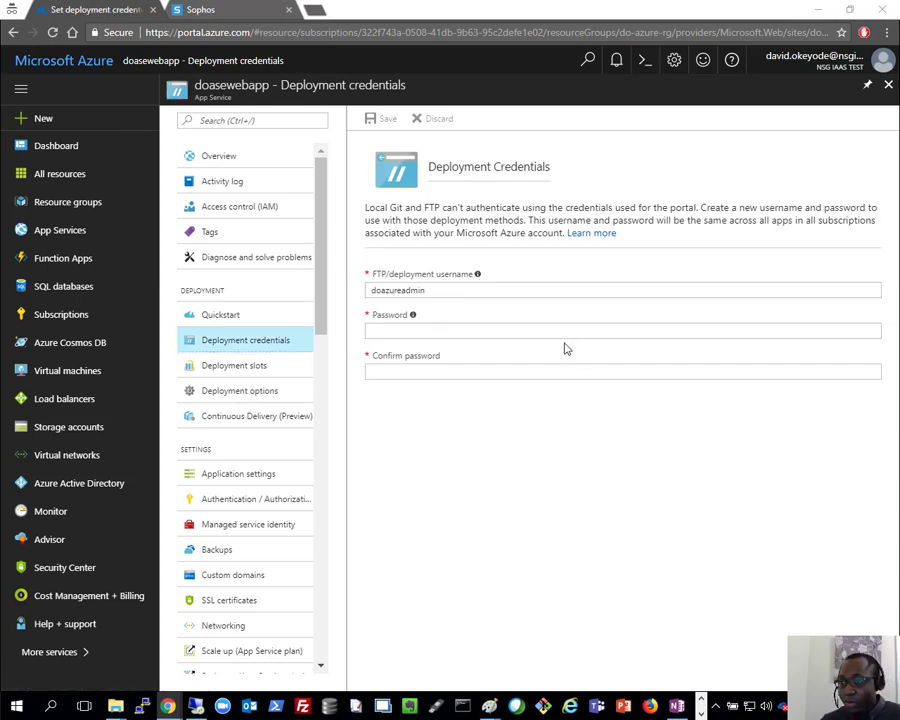
left_click(420, 289)
double_click(396, 290)
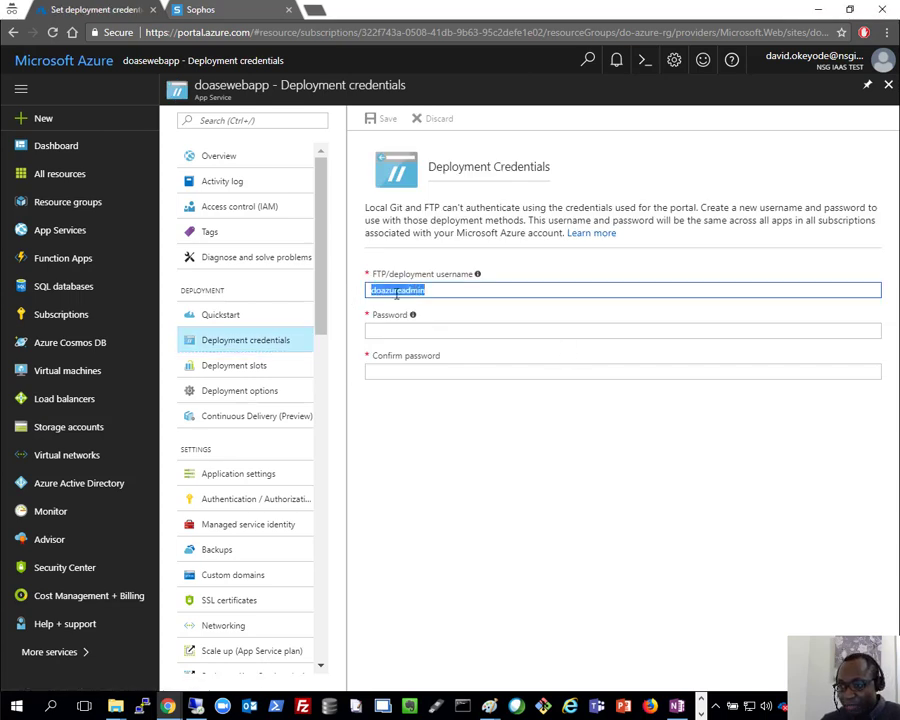
Step: Enter and confirm the deployment password, save the credentials and check the portal notifications
left_click(408, 327)
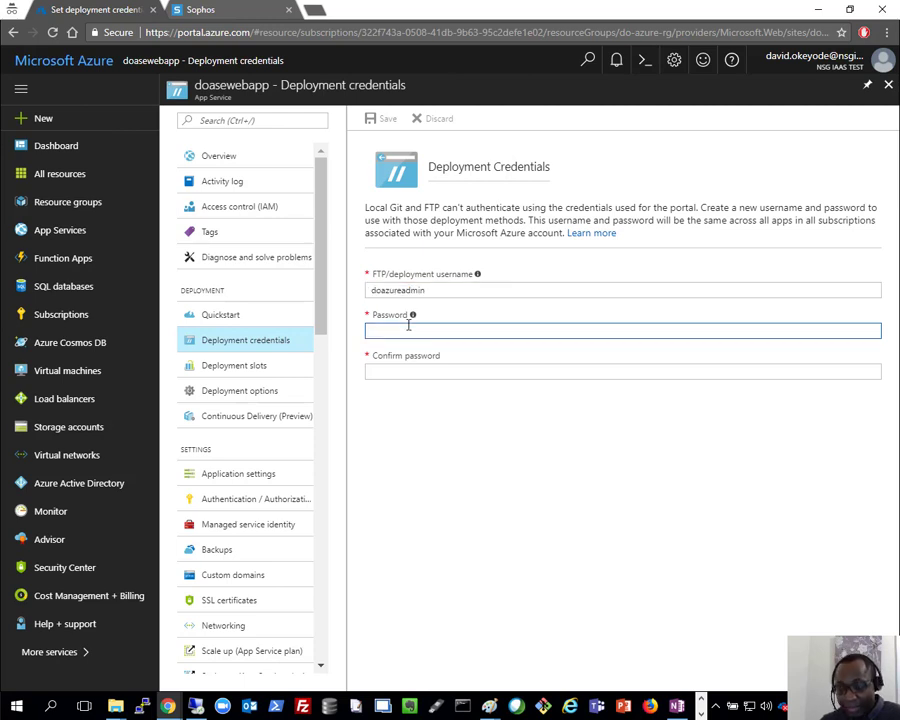
key("ctrl+v")
left_click(422, 372)
key("ctrl+v")
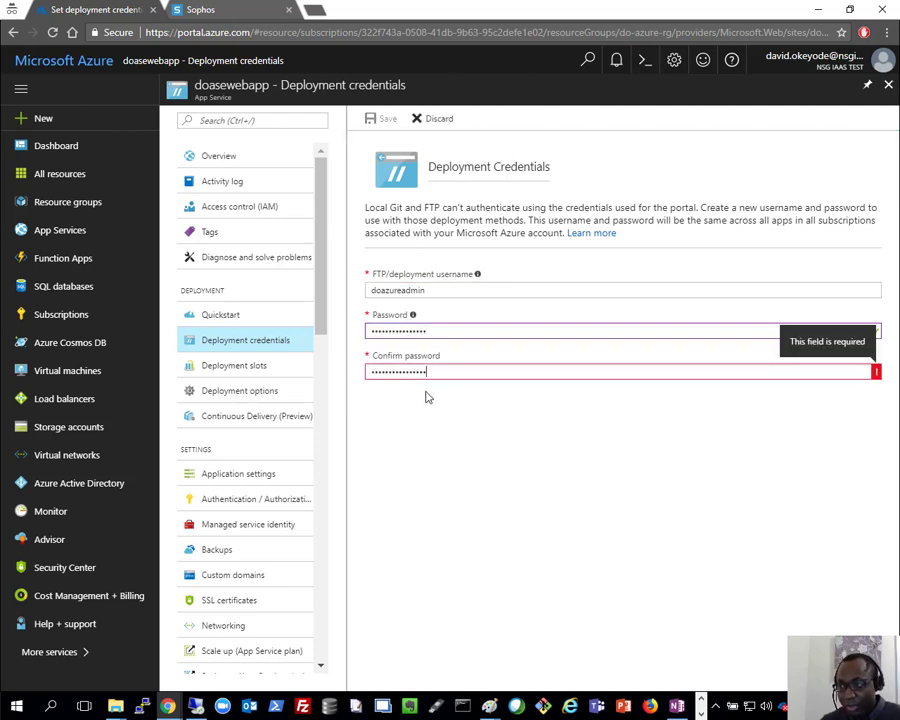
left_click(378, 117)
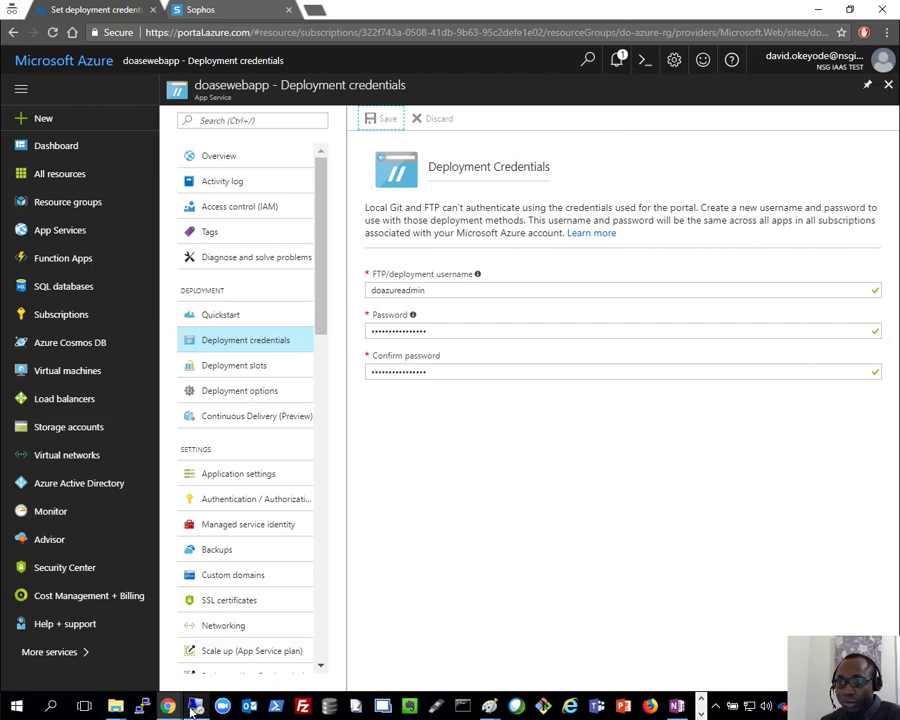
left_click(619, 57)
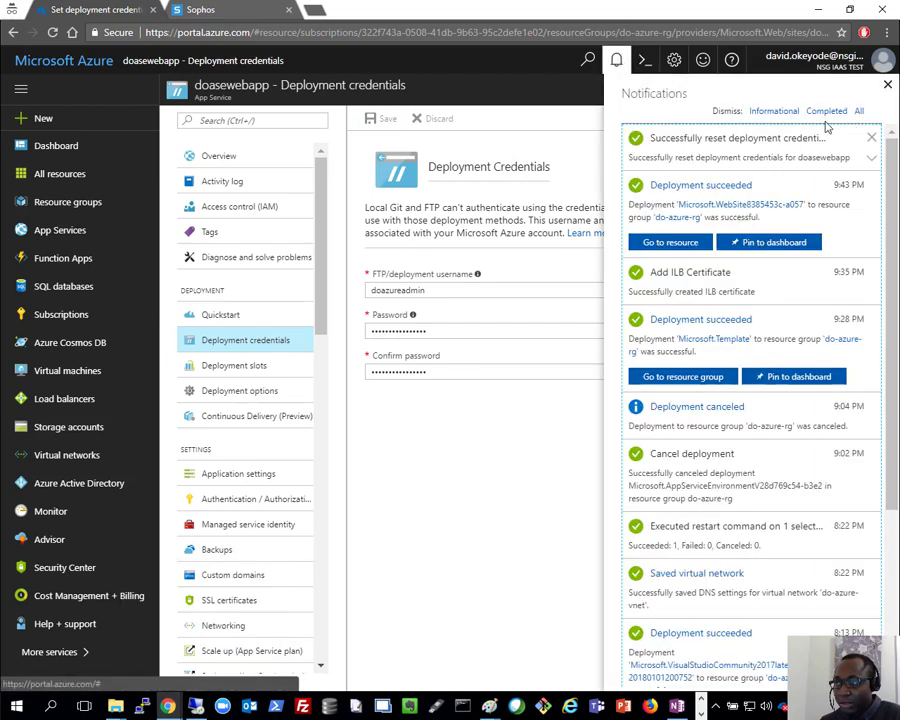
left_click(887, 86)
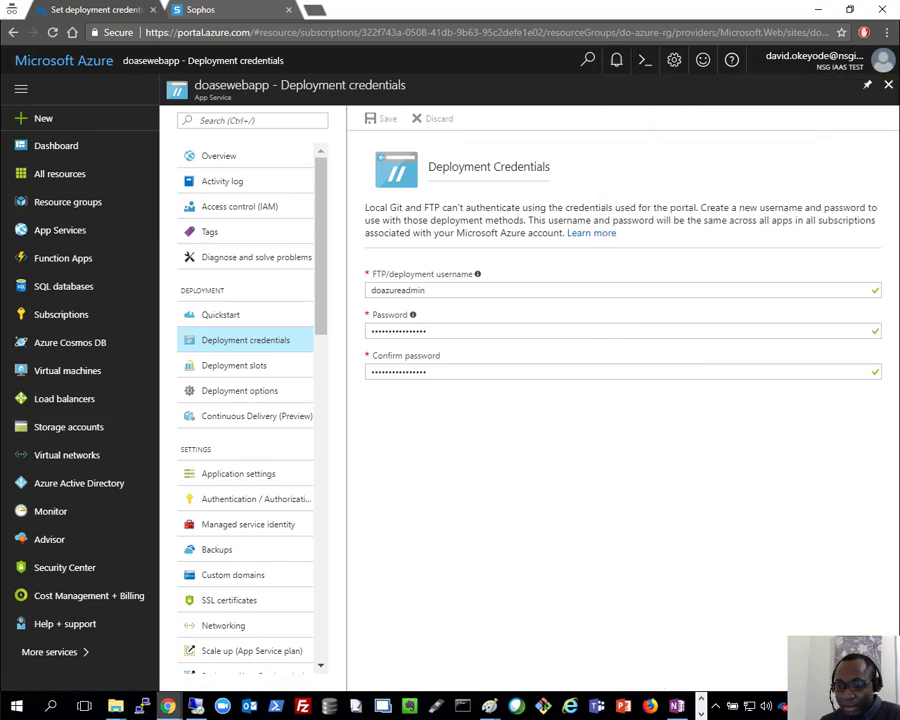
Step: Return to the management server and sign in to the scm site with username doazureadmin and the deployment password
left_click(200, 706)
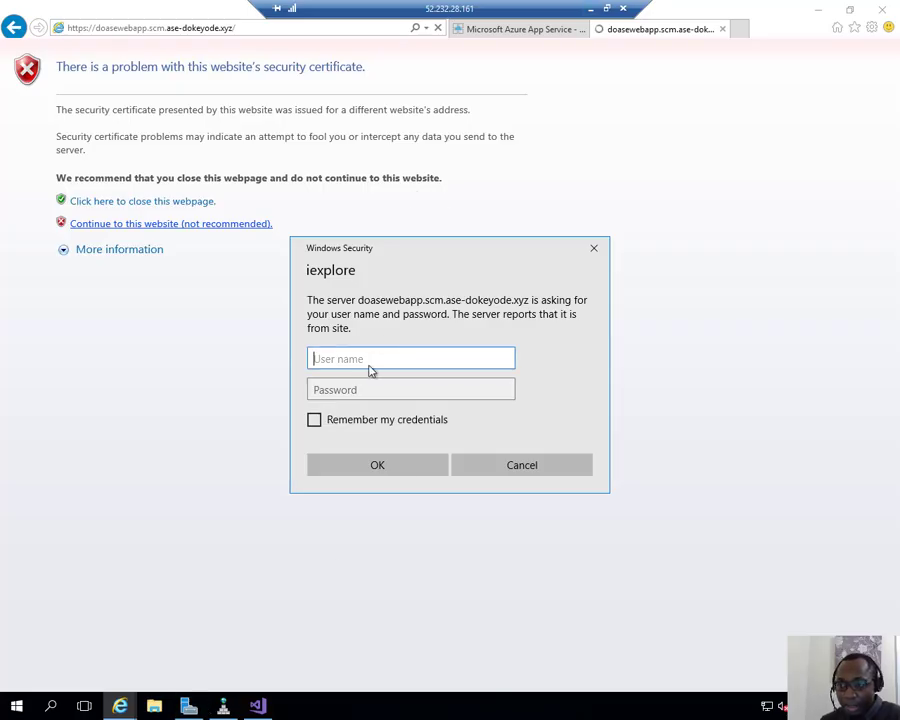
type("doazure")
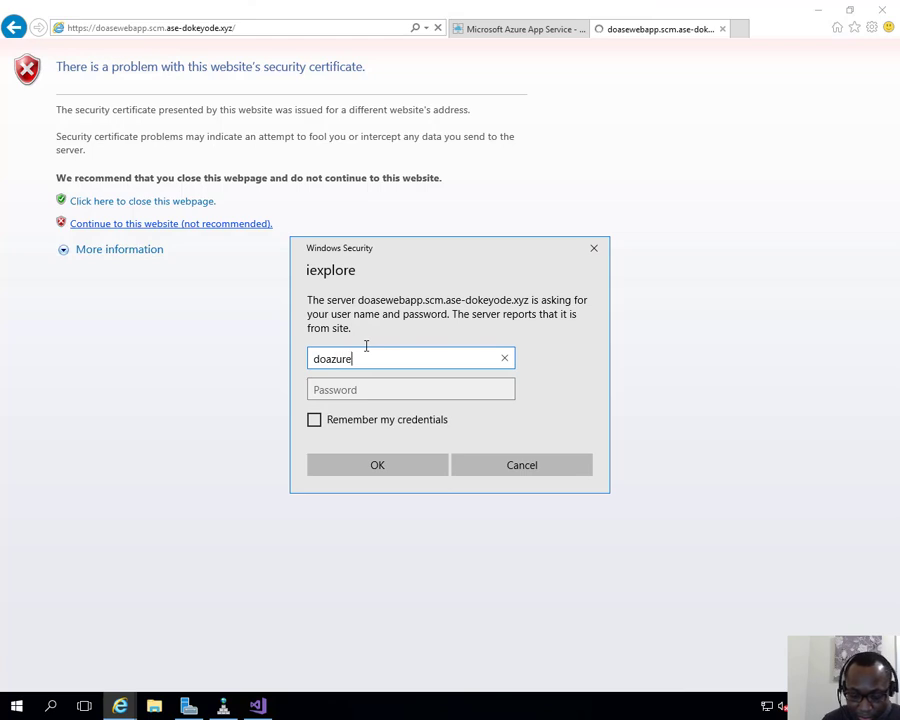
type("admin")
key("Tab")
key("ctrl+v")
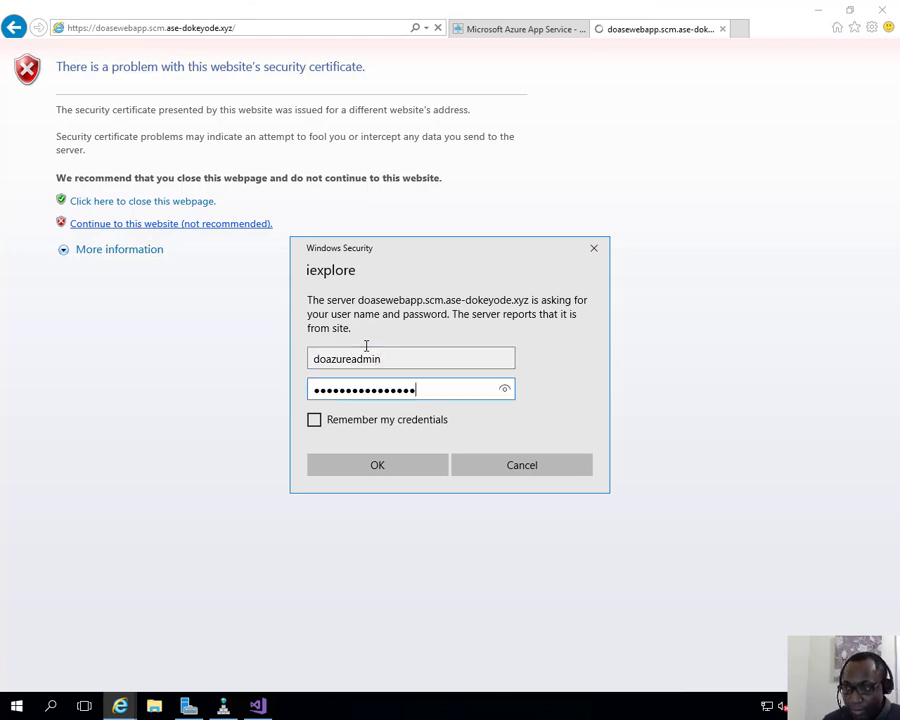
left_click(388, 465)
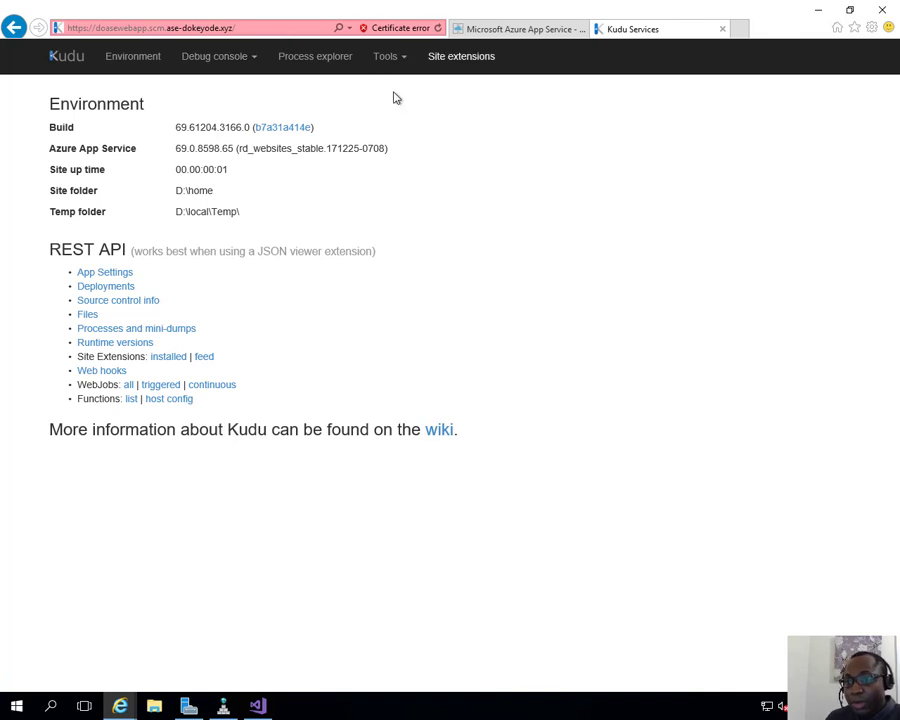
Step: Open the CMD debug console on the Kudu site
left_click(249, 62)
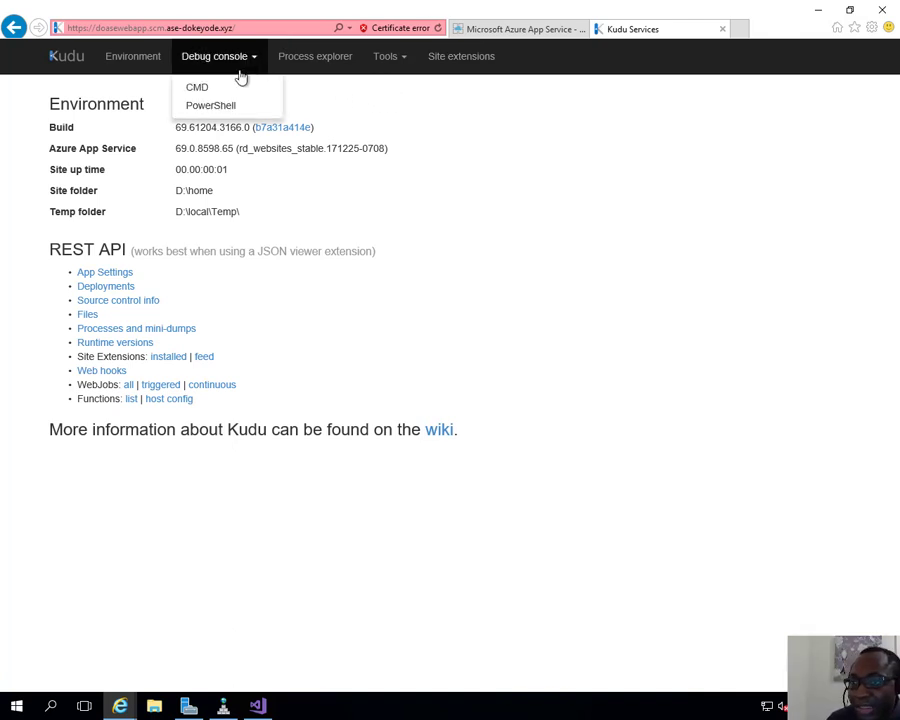
left_click(229, 87)
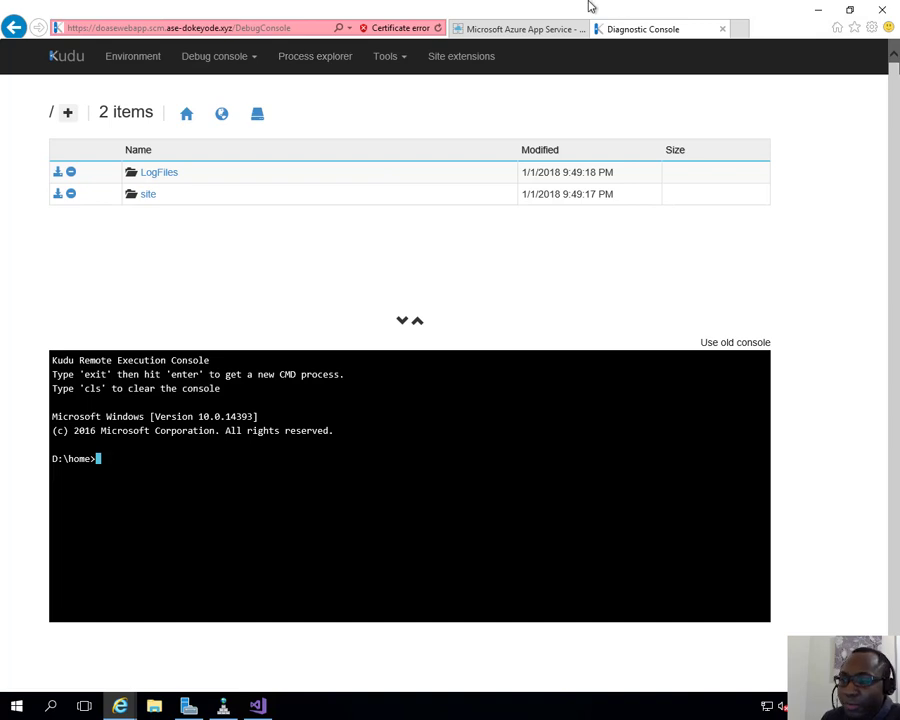
mouse_move(570, 6)
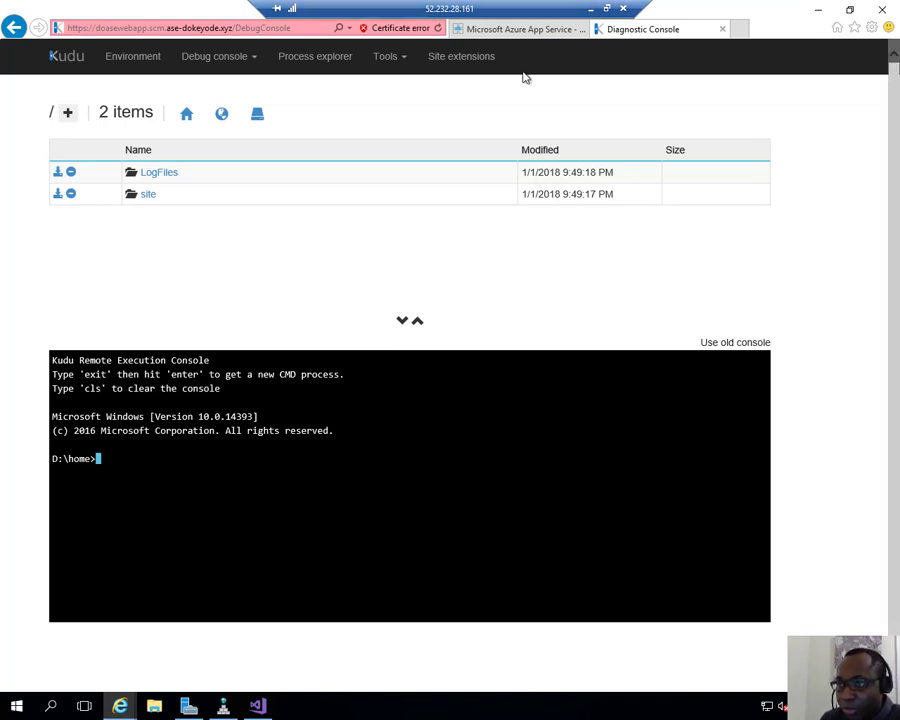
Step: Switch to Visual Studio and open Index.cshtml from the project's Views/Home folder
left_click(813, 12)
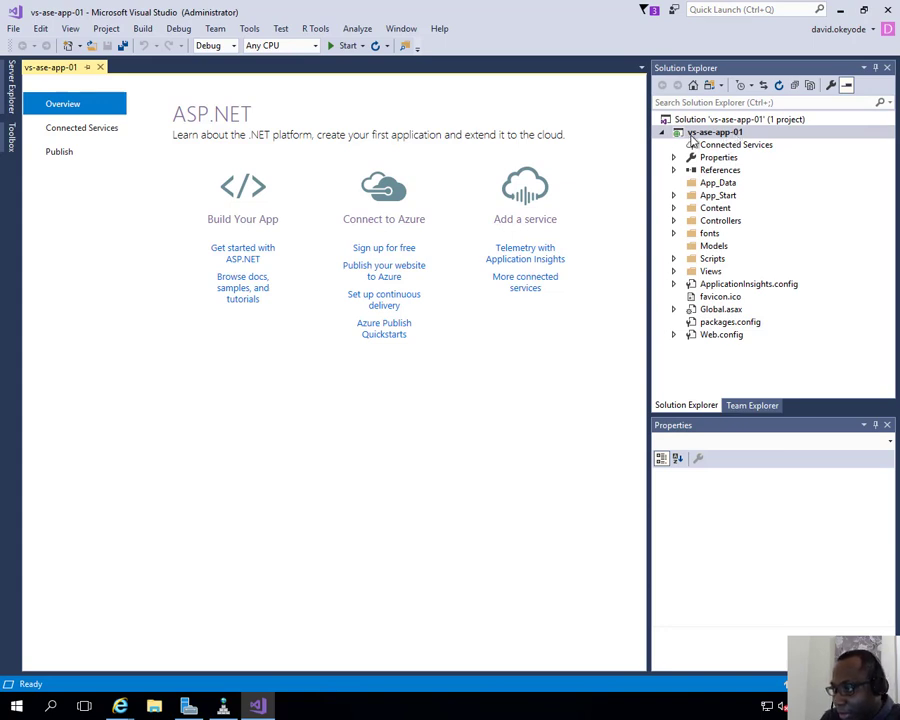
left_click(674, 271)
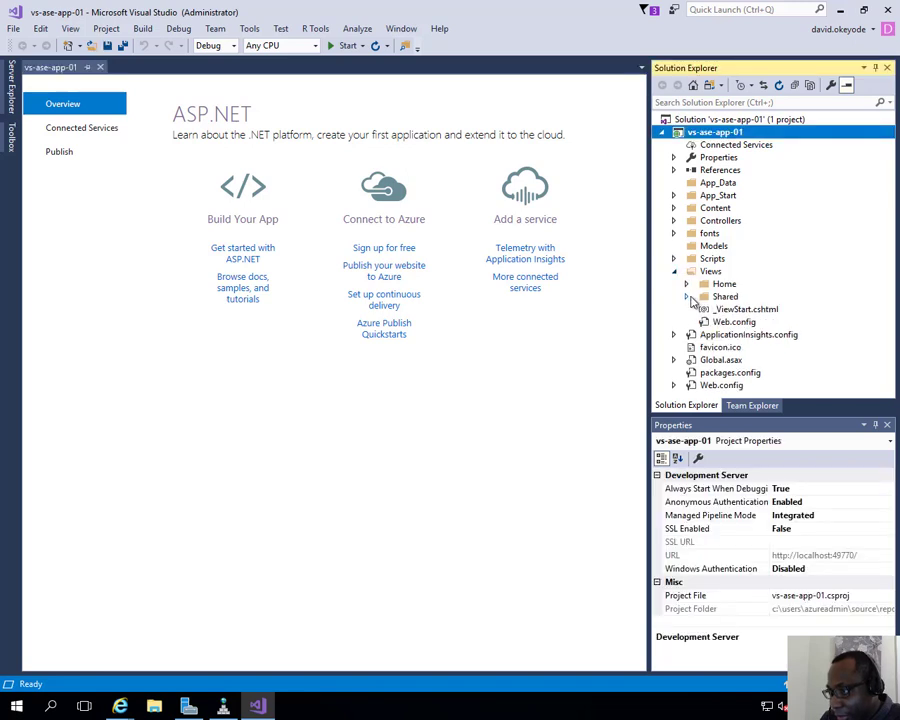
left_click(686, 284)
left_click(735, 321)
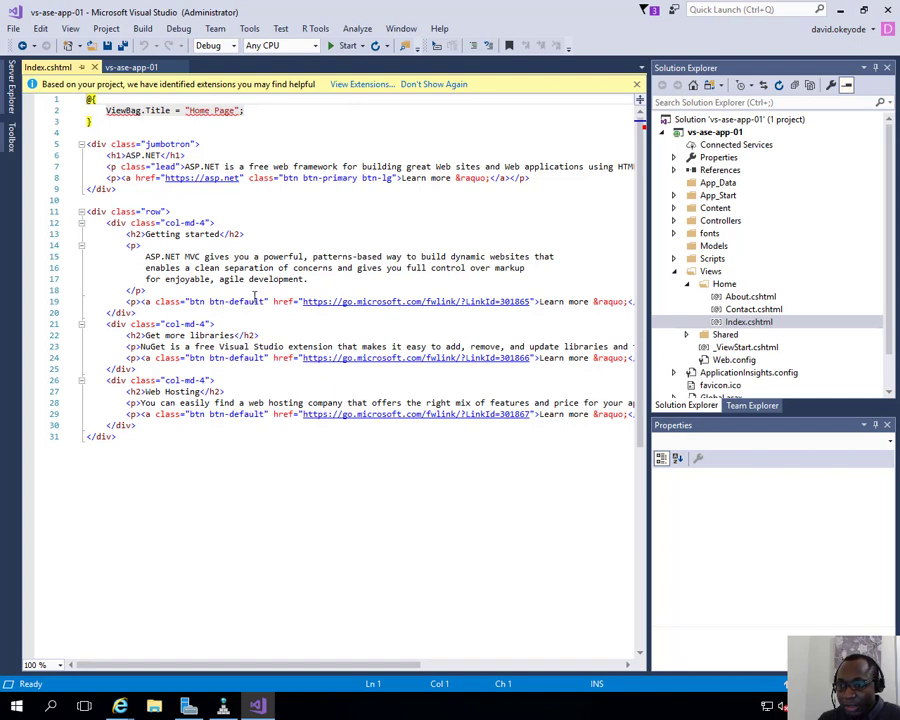
Step: Replace the ASP.NET text in the h1 heading of Index.cshtml with Visual Studio To ASE v1
left_click(160, 155)
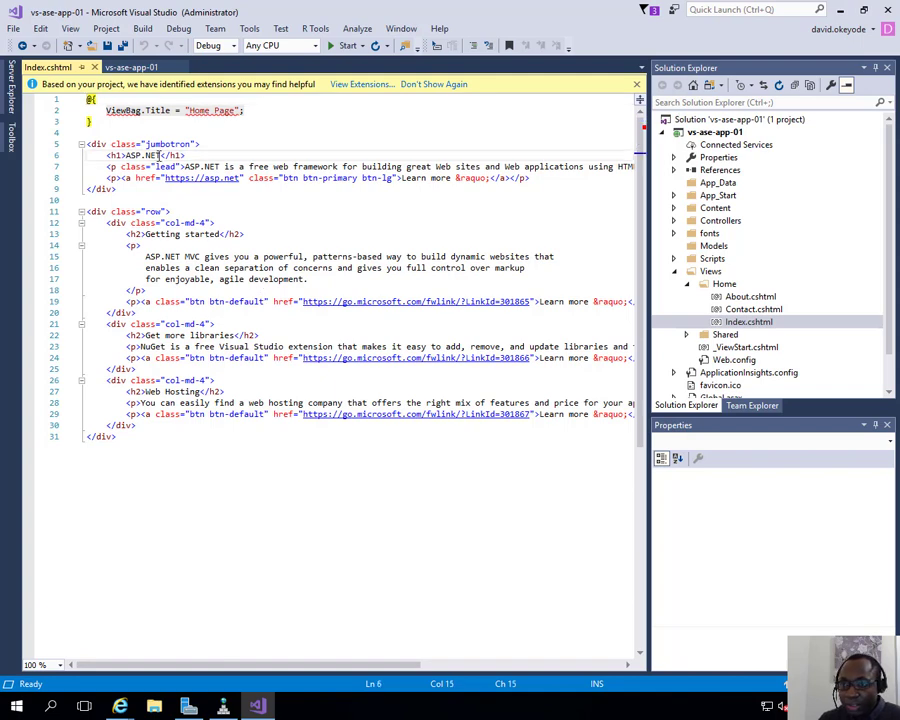
left_click_drag(161, 155, 125, 155)
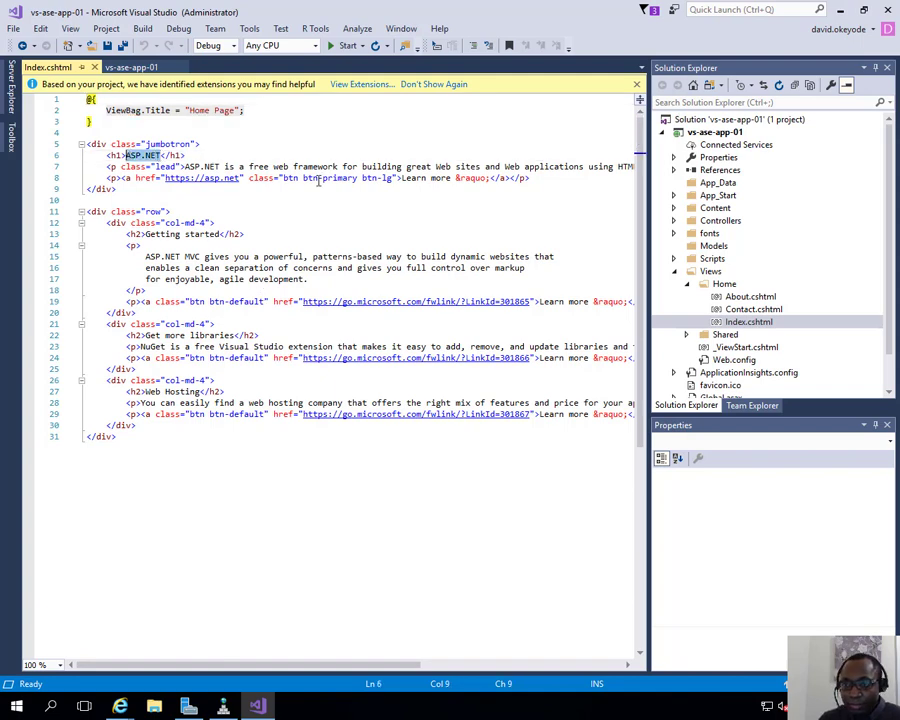
type("Visual Stu")
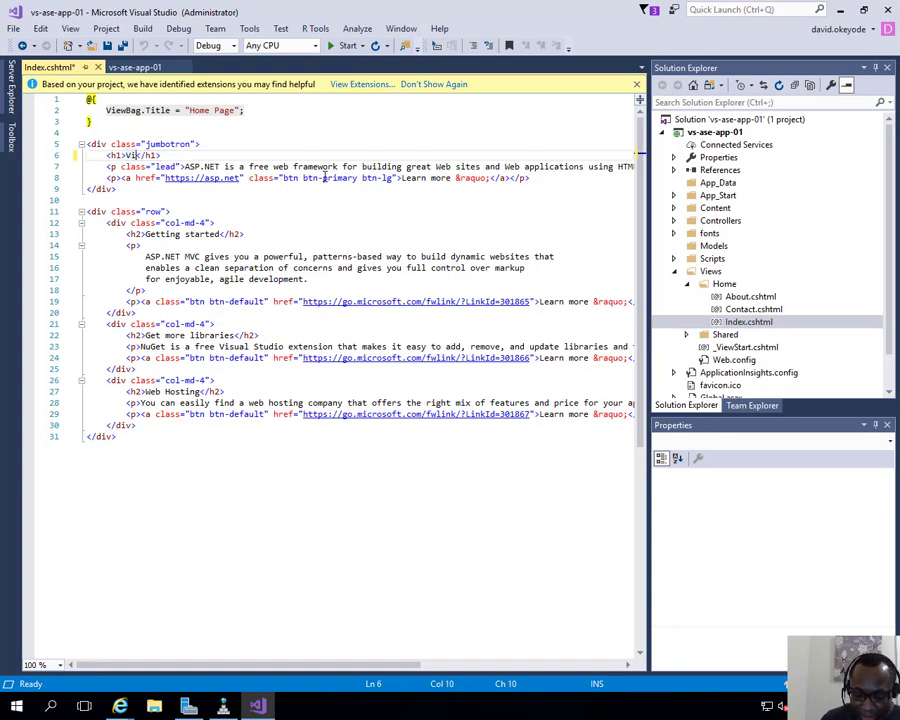
type("dio To ")
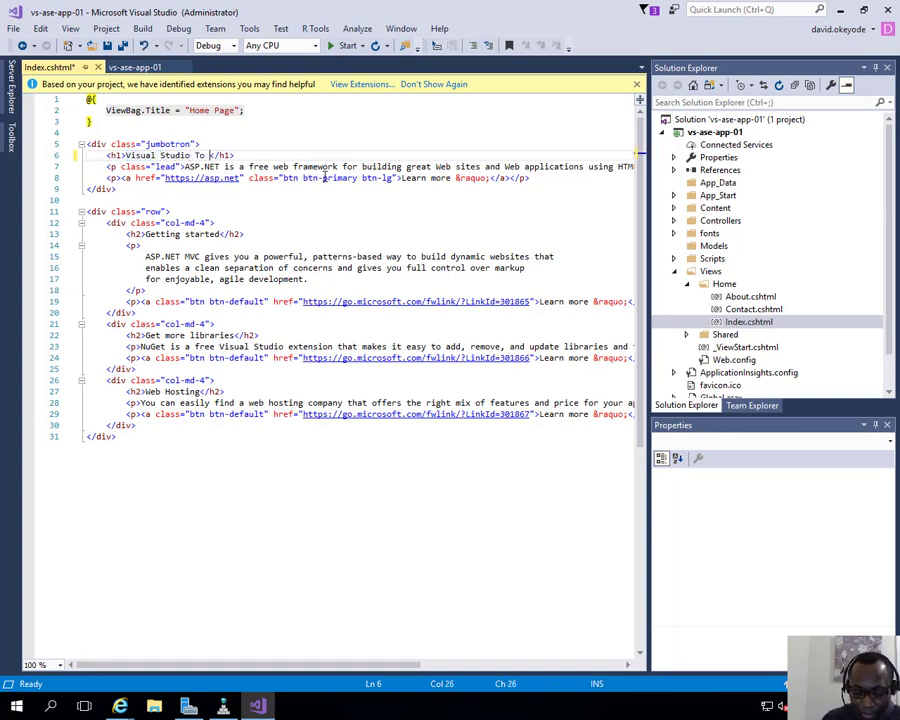
type("ASE v1")
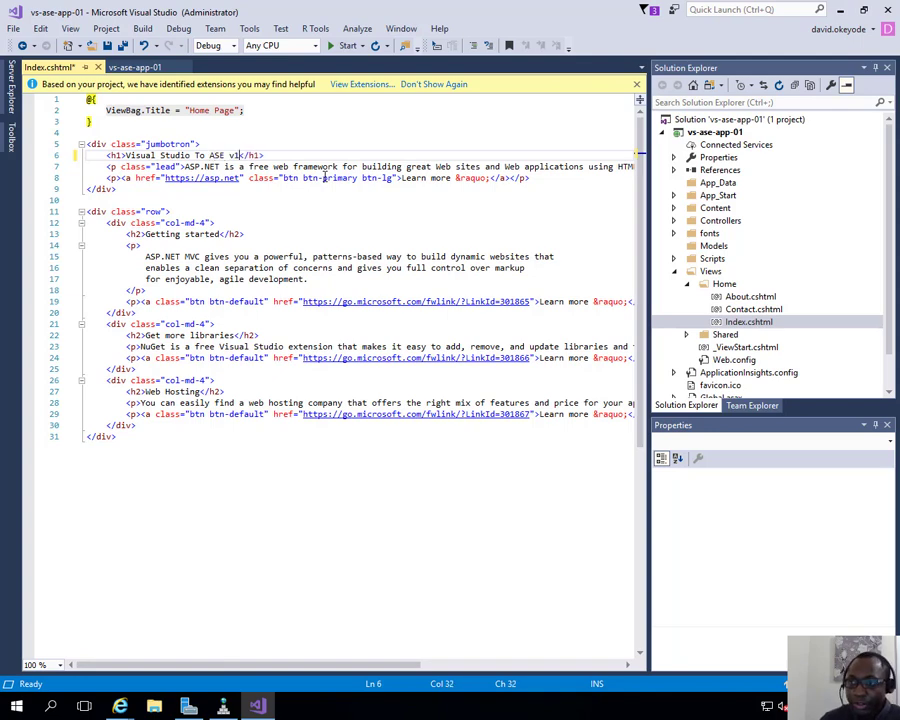
left_click(122, 155)
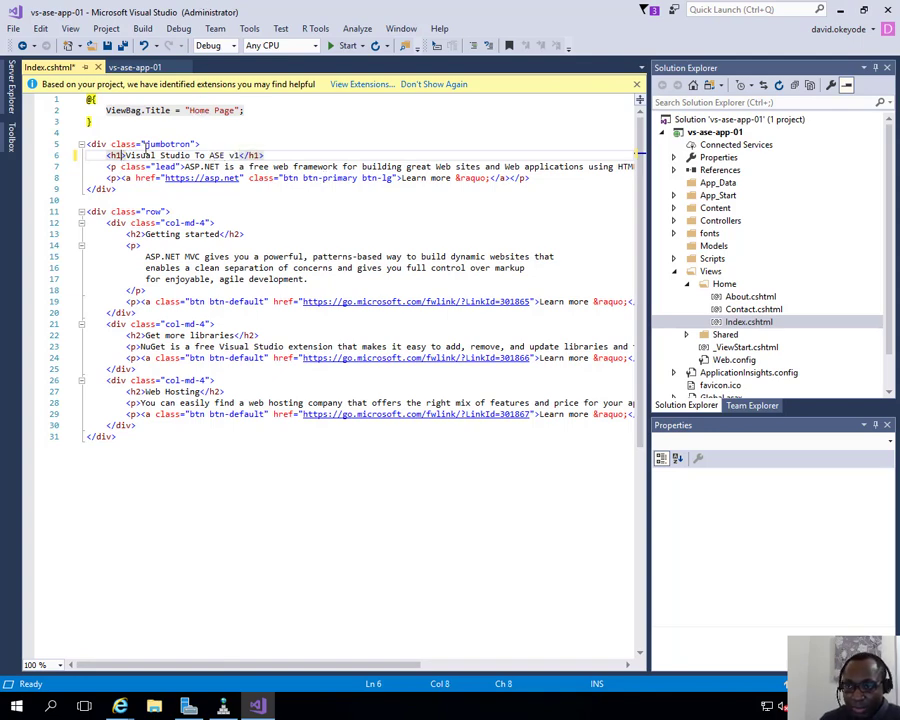
Step: Change the Visual Studio To ASE v1 heading in Index.cshtml to an h2 element and save the file
key("BackSpace")
key("End")
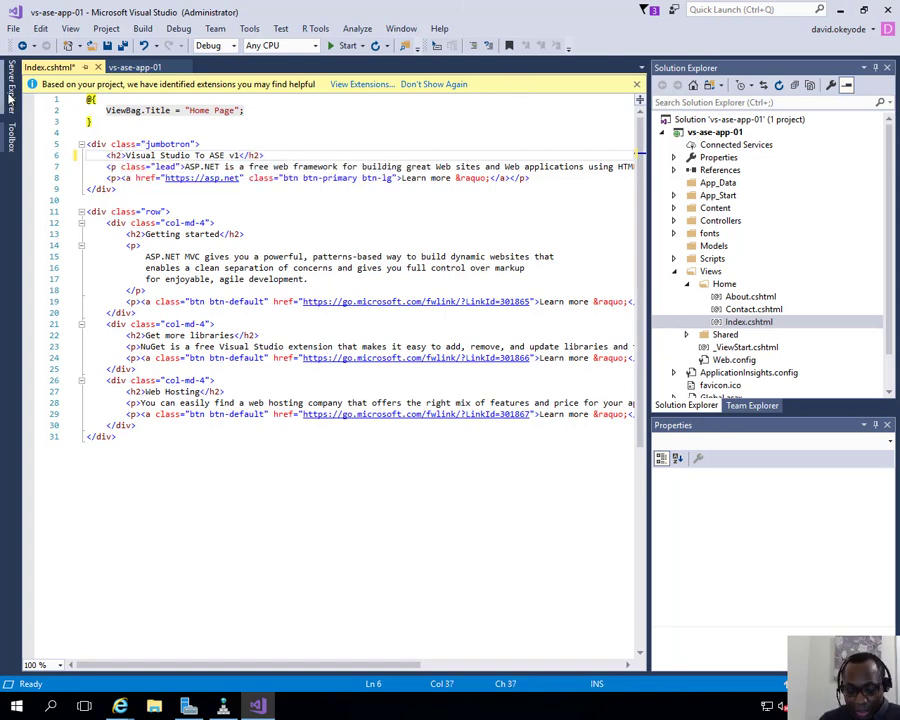
Step: Start publishing the vs-ase-app-01 project to Microsoft Azure App Service using an existing app
left_click(712, 134)
right_click(712, 136)
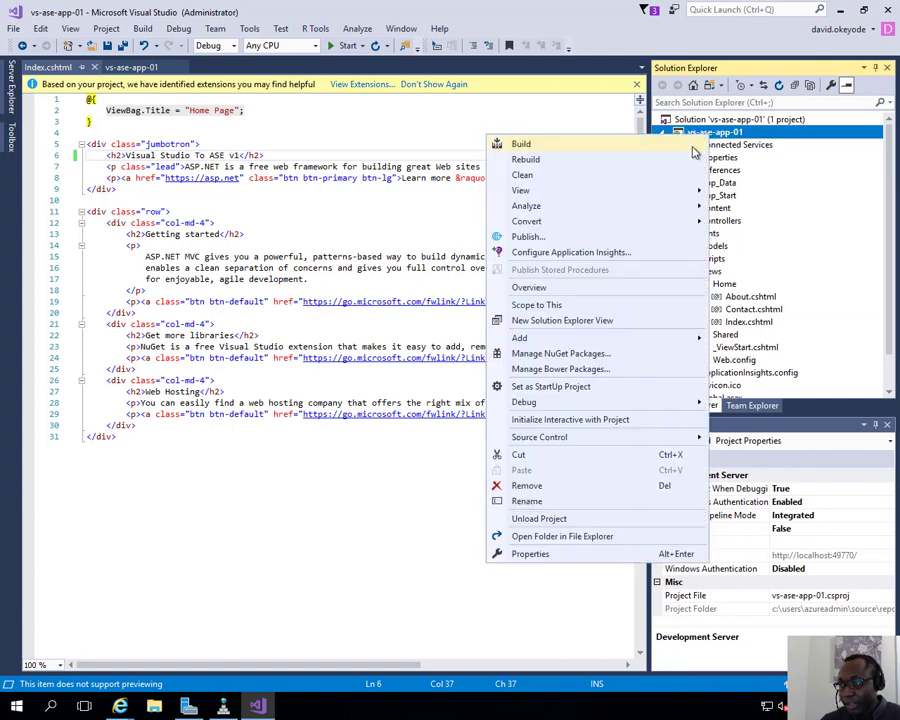
left_click(557, 238)
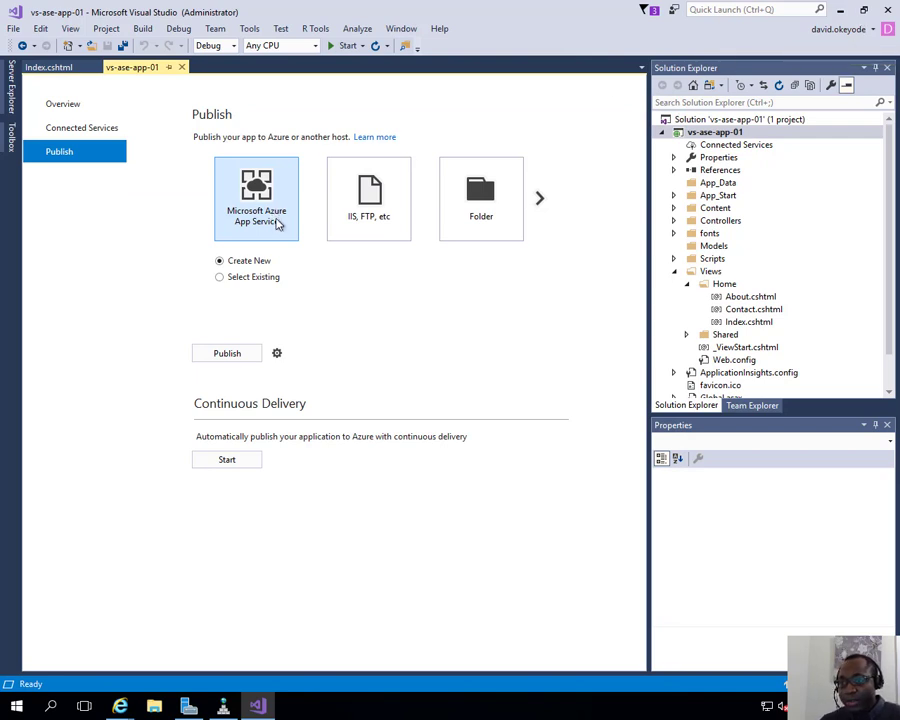
left_click(252, 277)
left_click(226, 353)
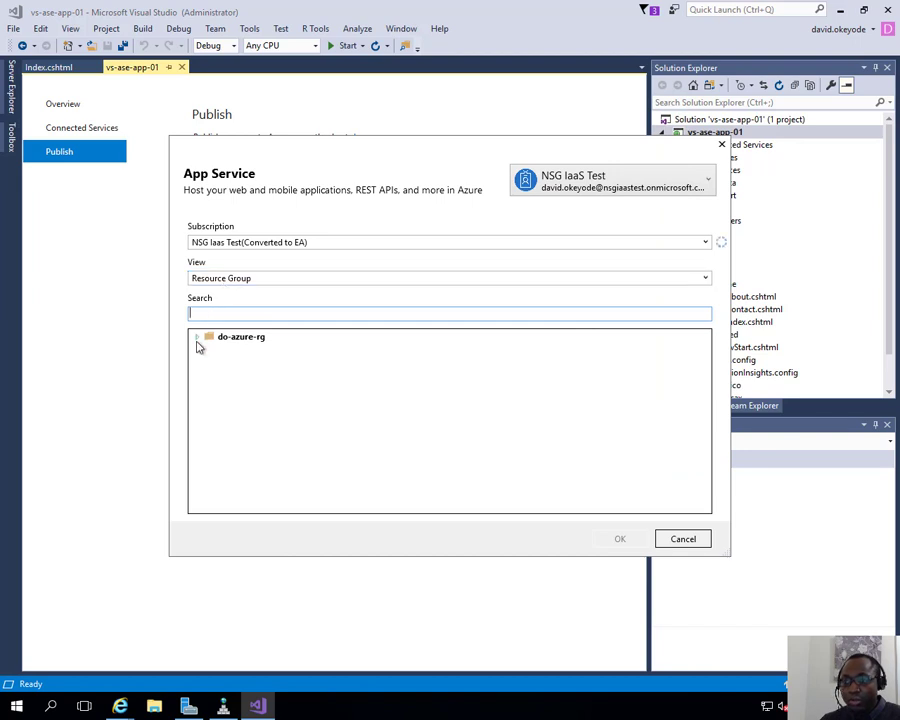
Step: Choose doasewebapp in the do-azure-rg resource group as the publish target and confirm it
left_click(197, 338)
left_click(210, 350)
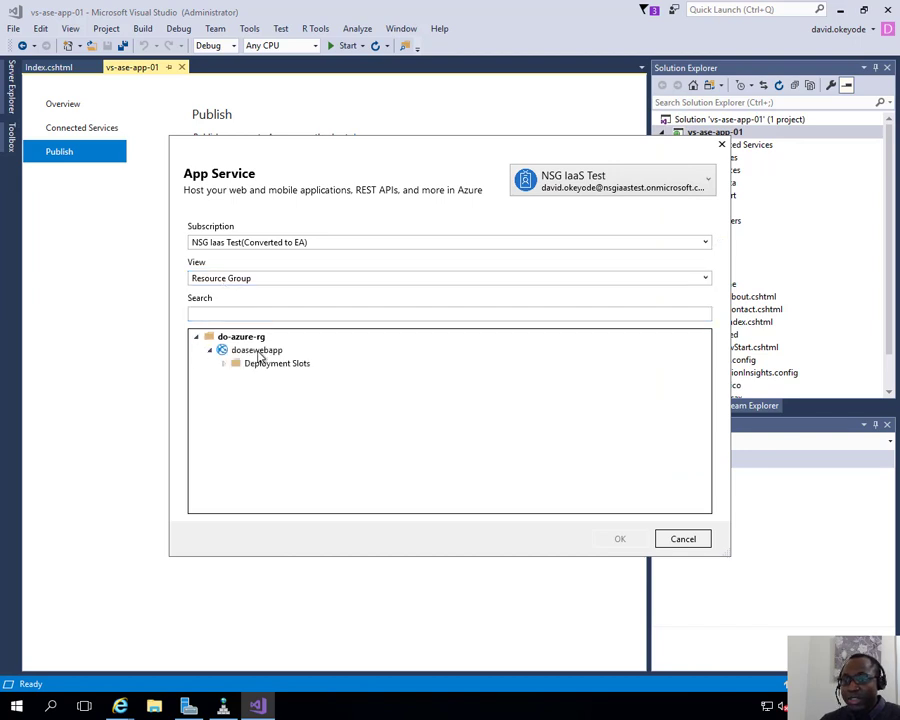
left_click(265, 354)
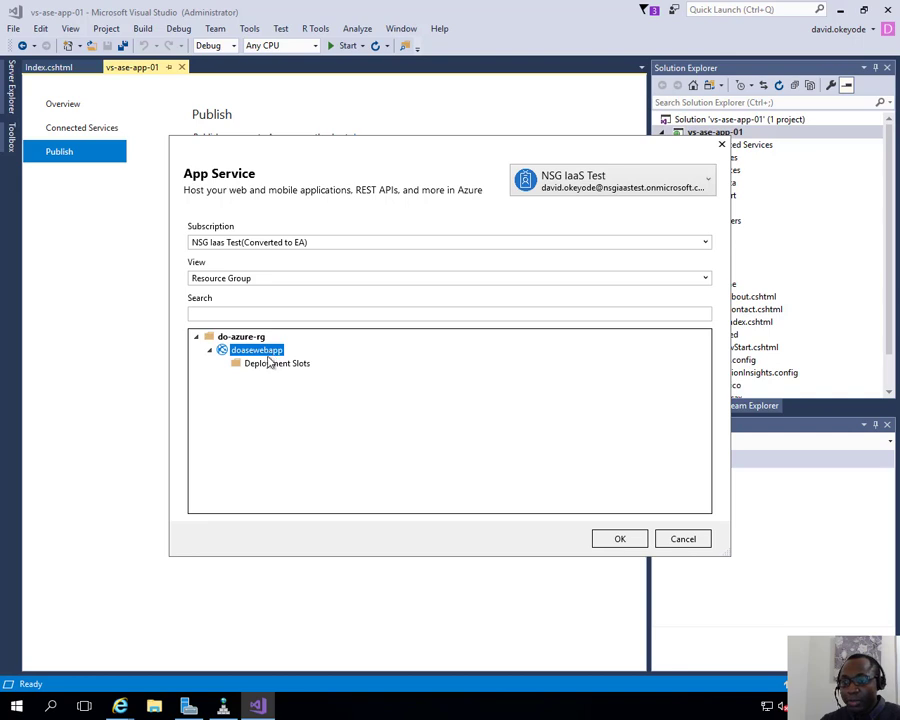
left_click(267, 367)
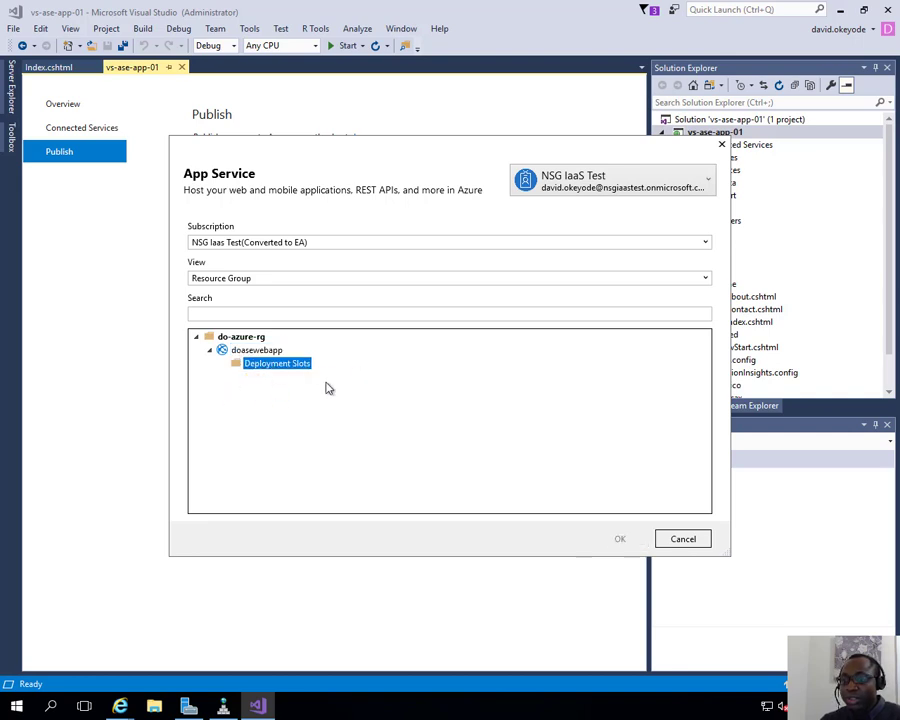
left_click(236, 351)
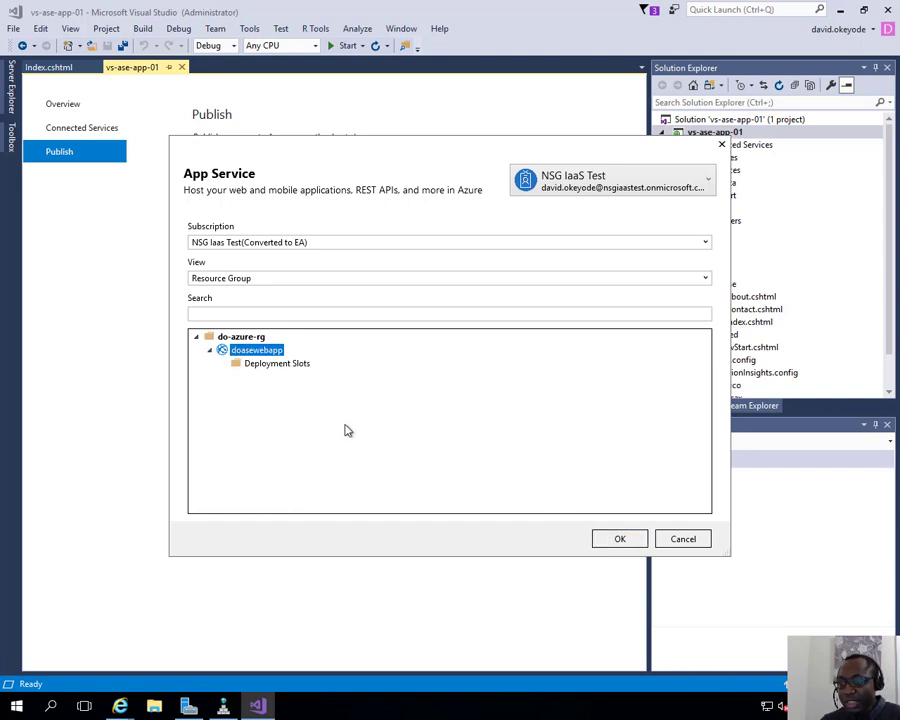
left_click(620, 539)
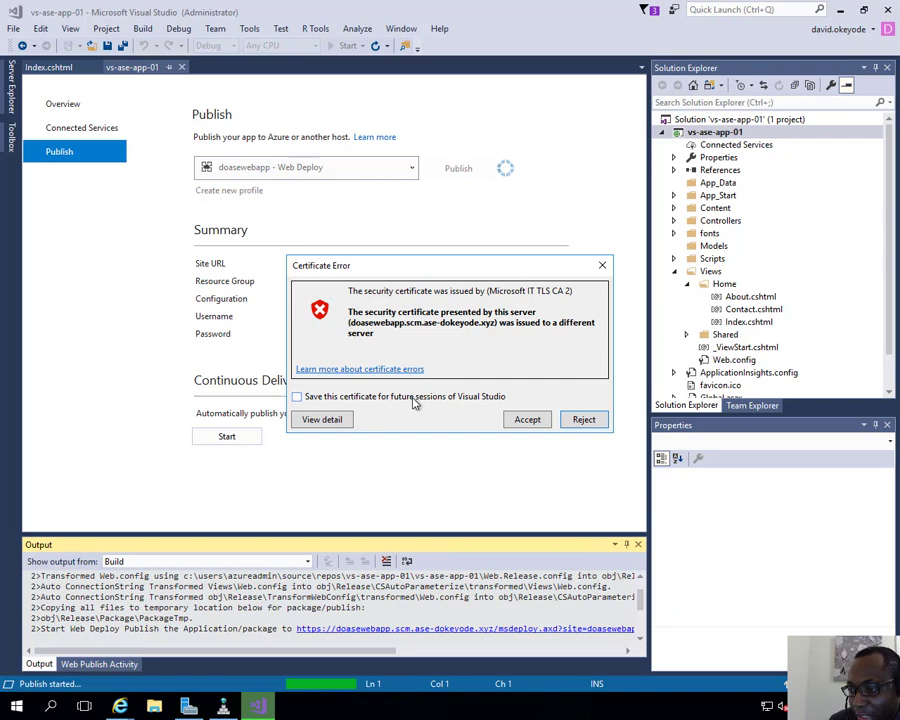
Step: Accept the scm site's certificate, saving it for future Visual Studio sessions, and dismiss the publish message
left_click(298, 397)
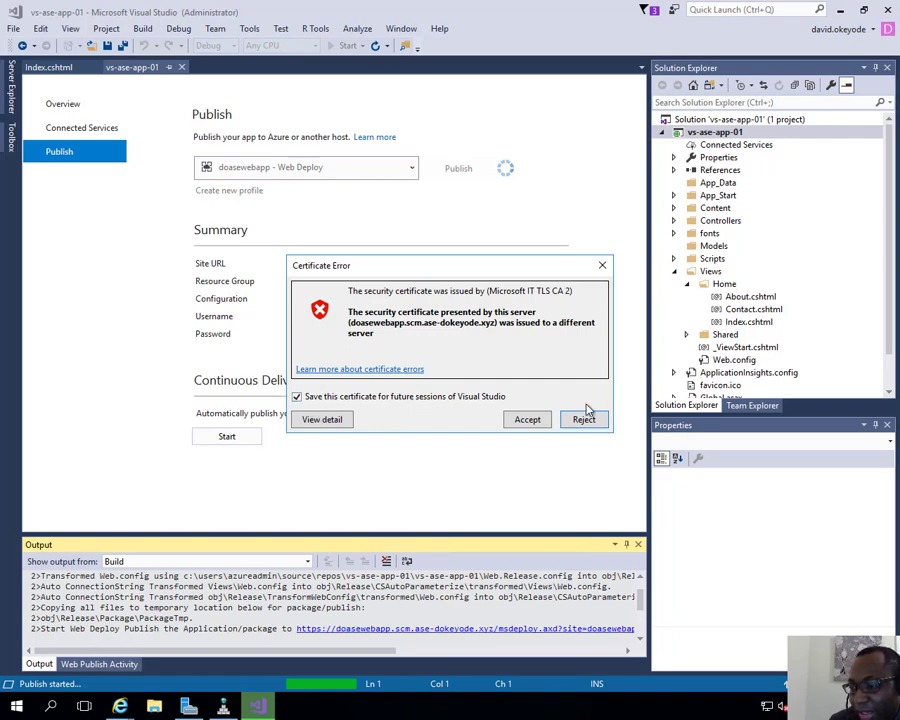
left_click(540, 423)
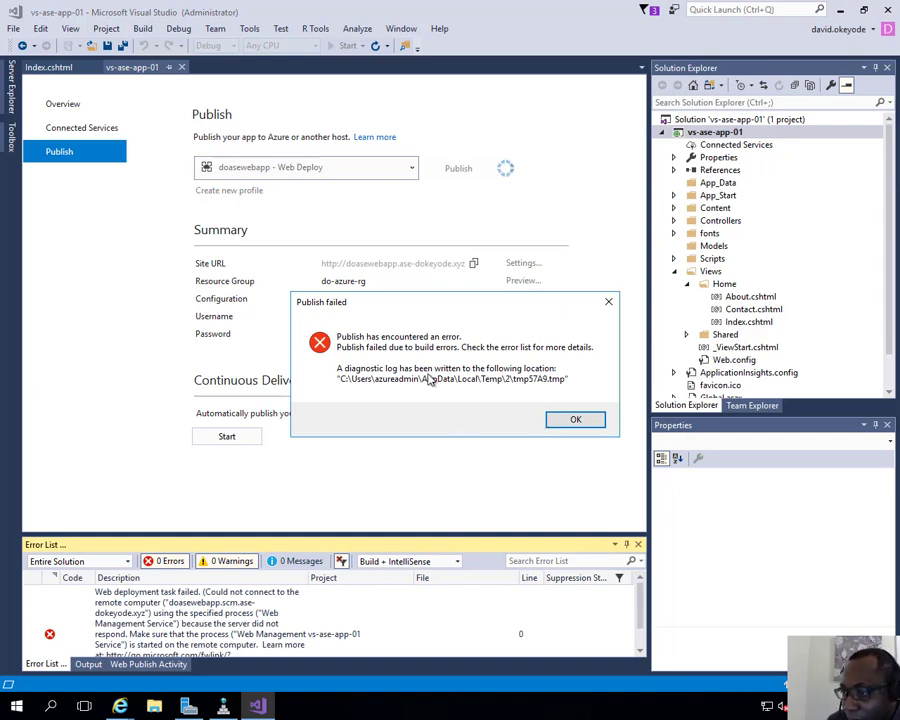
left_click(569, 419)
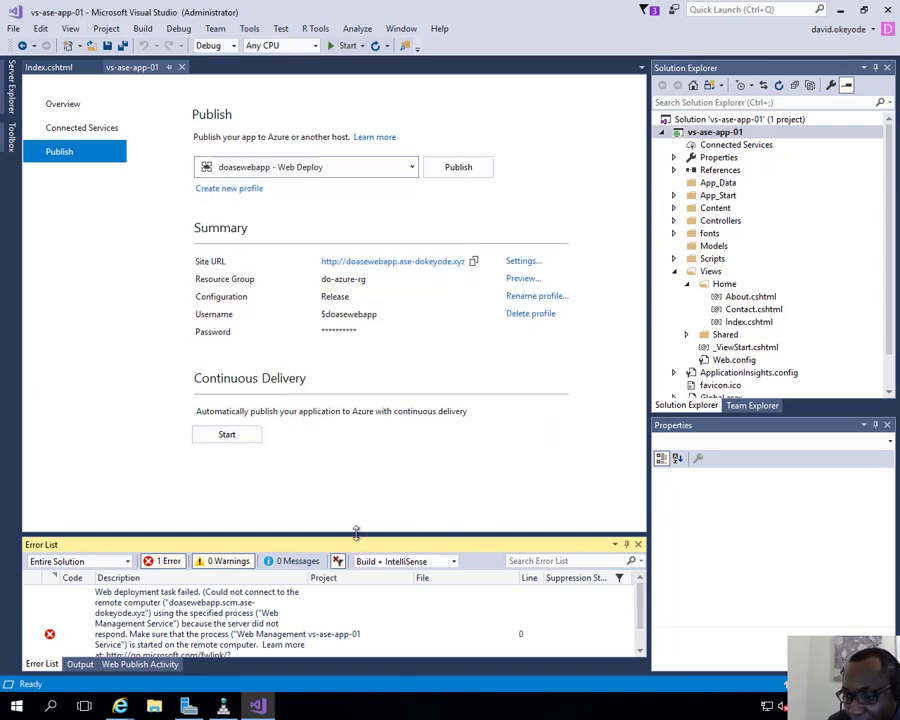
Step: Enlarge the Error List to read the full web deployment error and try publishing to doasewebapp again
left_click_drag(359, 541, 371, 485)
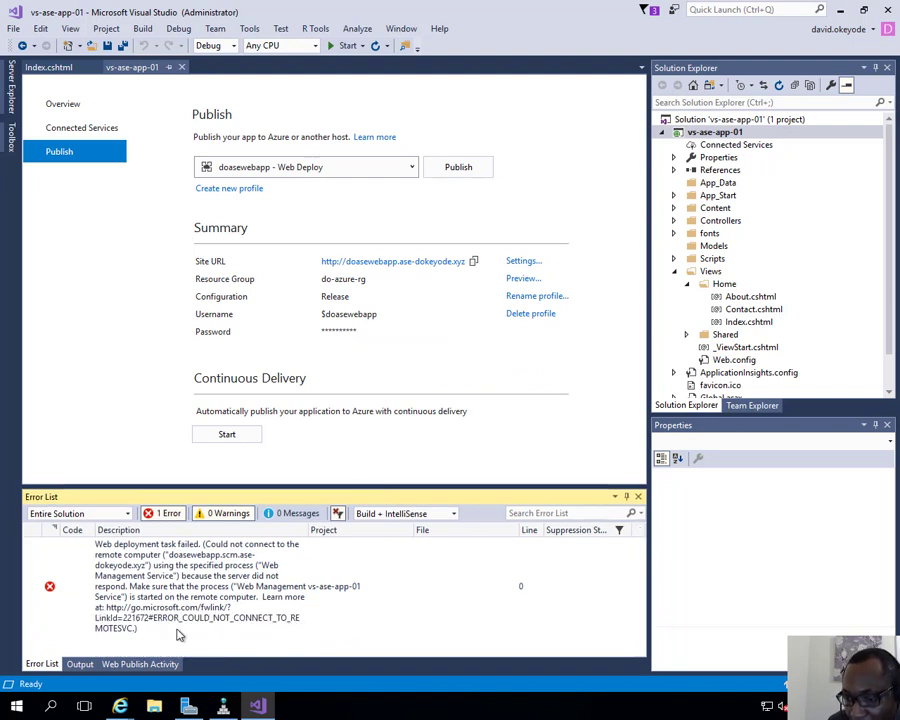
right_click(748, 138)
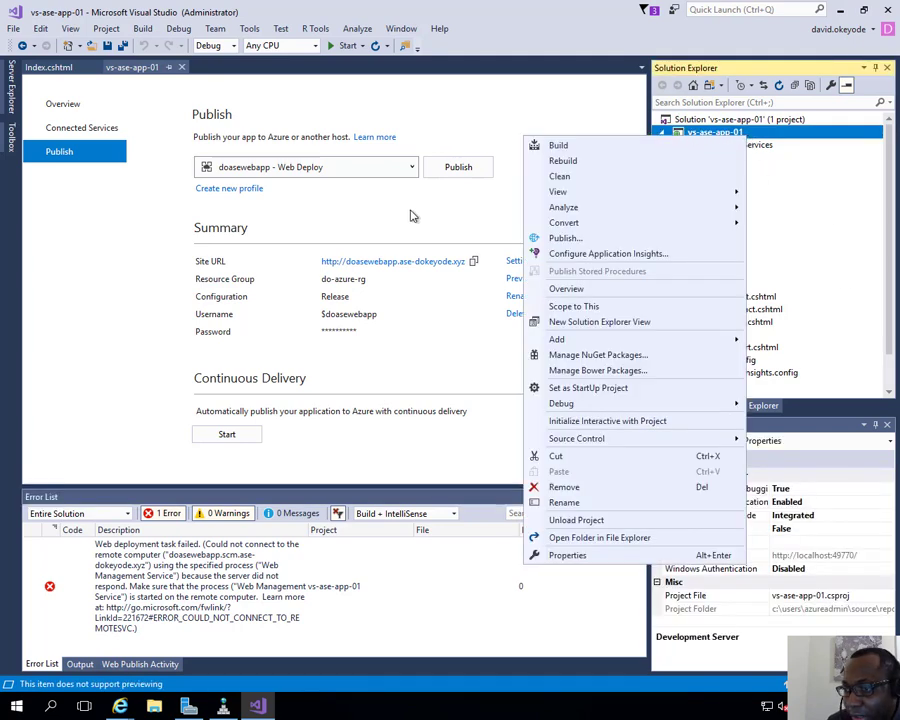
left_click(449, 186)
left_click(458, 168)
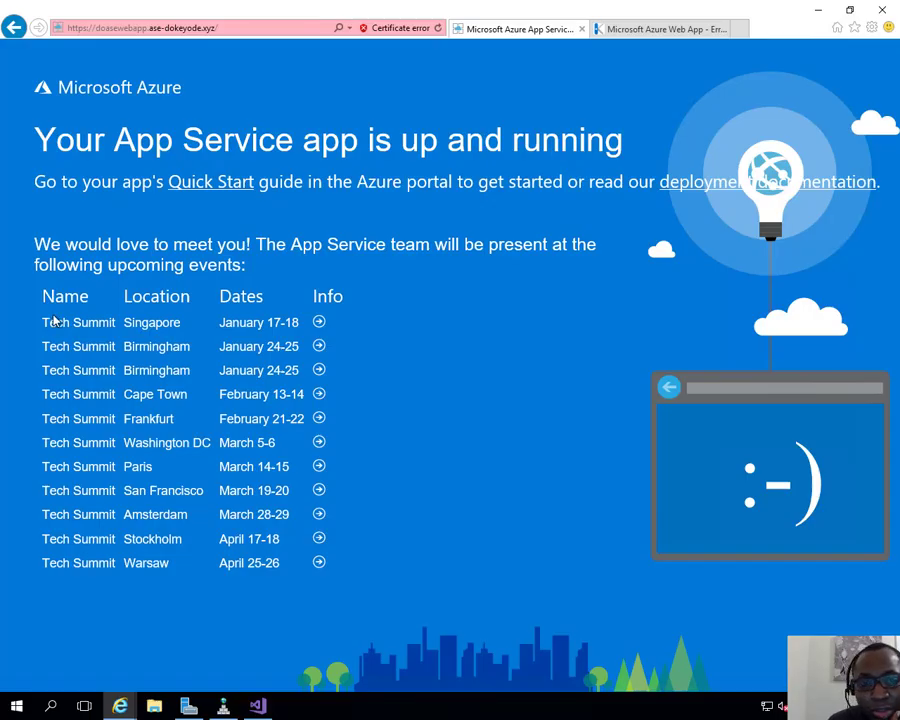
Step: Switch to the Azure portal to check the doasewebapp-sp plan's activity log, and return to the management server
mouse_move(508, 3)
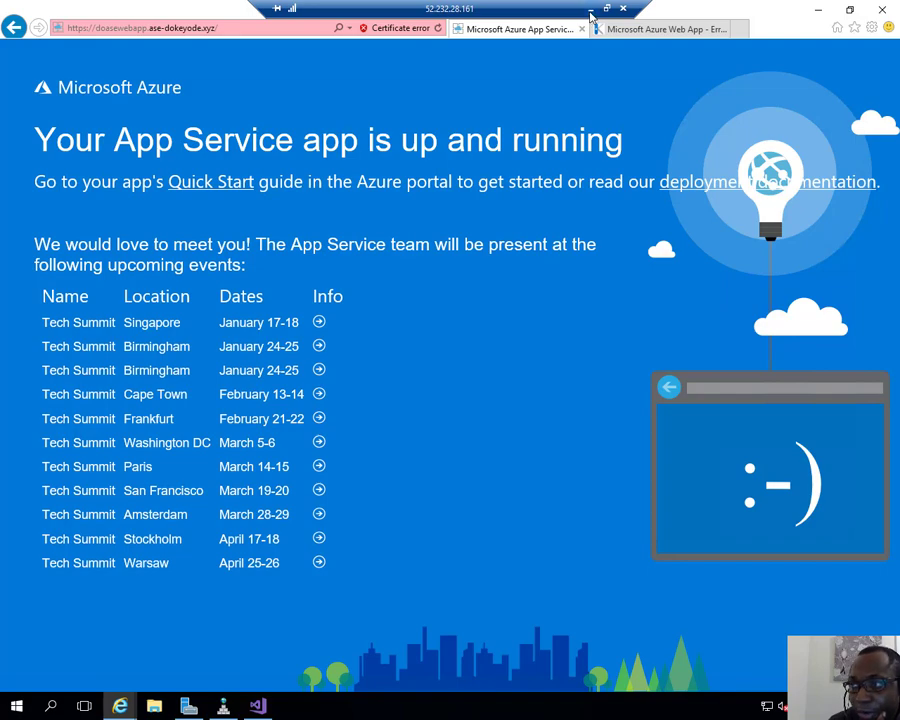
left_click(590, 9)
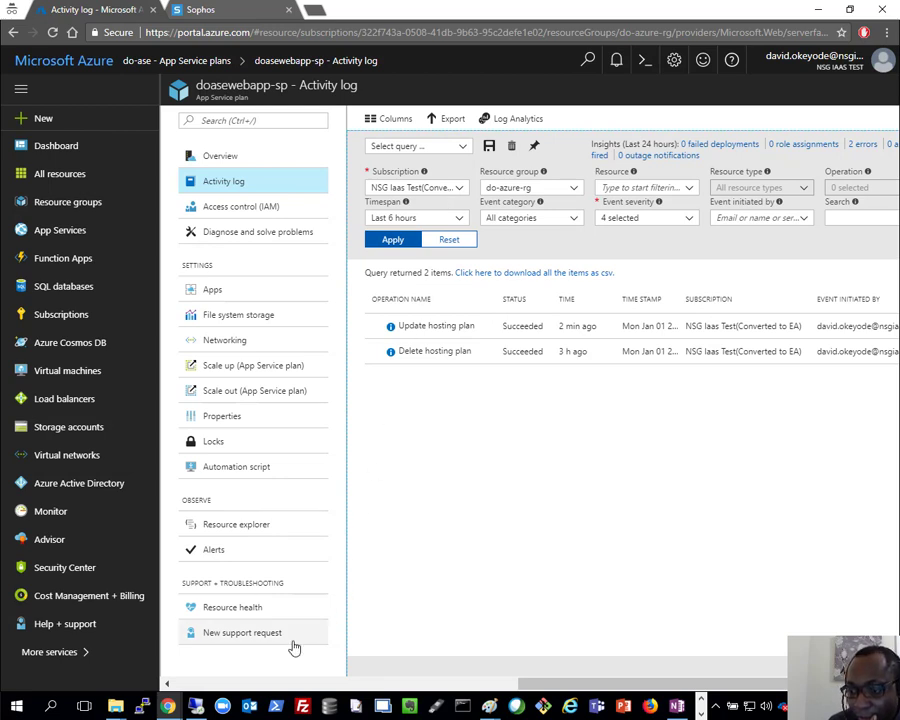
left_click(196, 706)
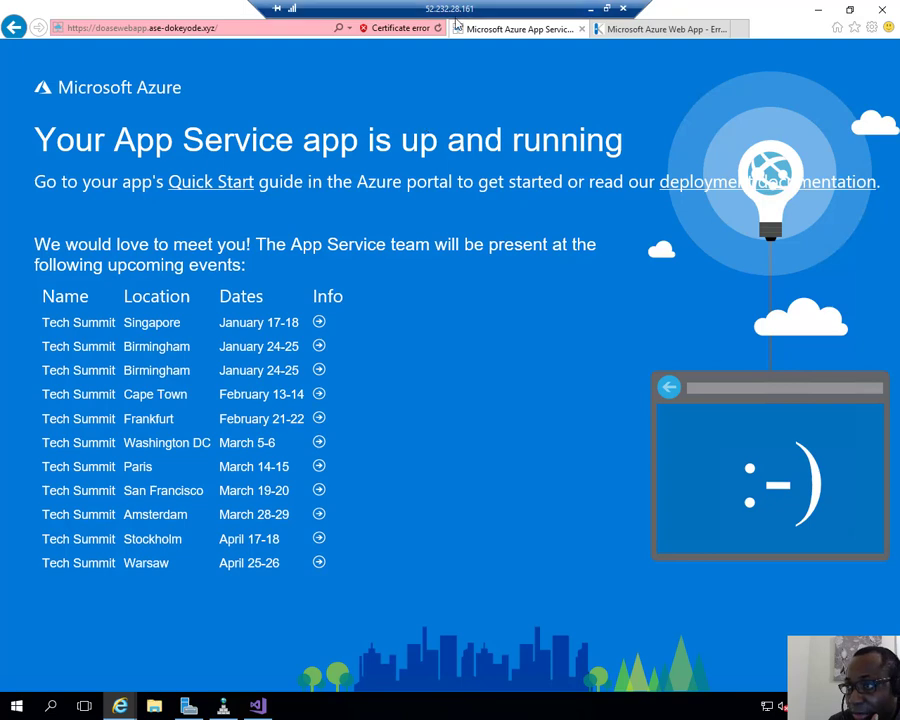
Step: Read the error on the scm site's Kudu debug console page in the browser and reload the page
left_click(612, 29)
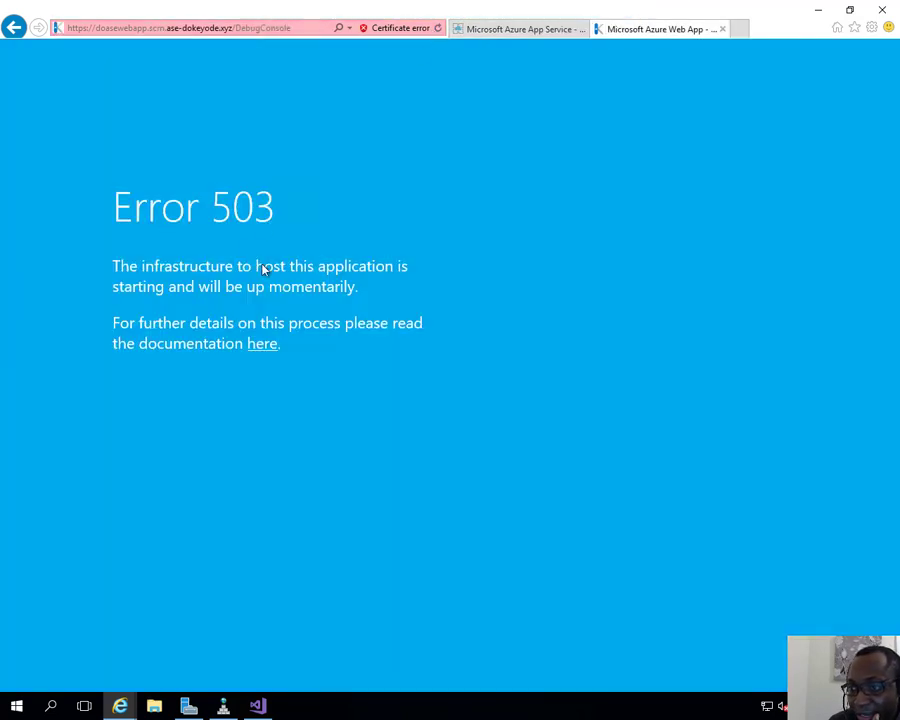
left_click_drag(165, 276, 389, 293)
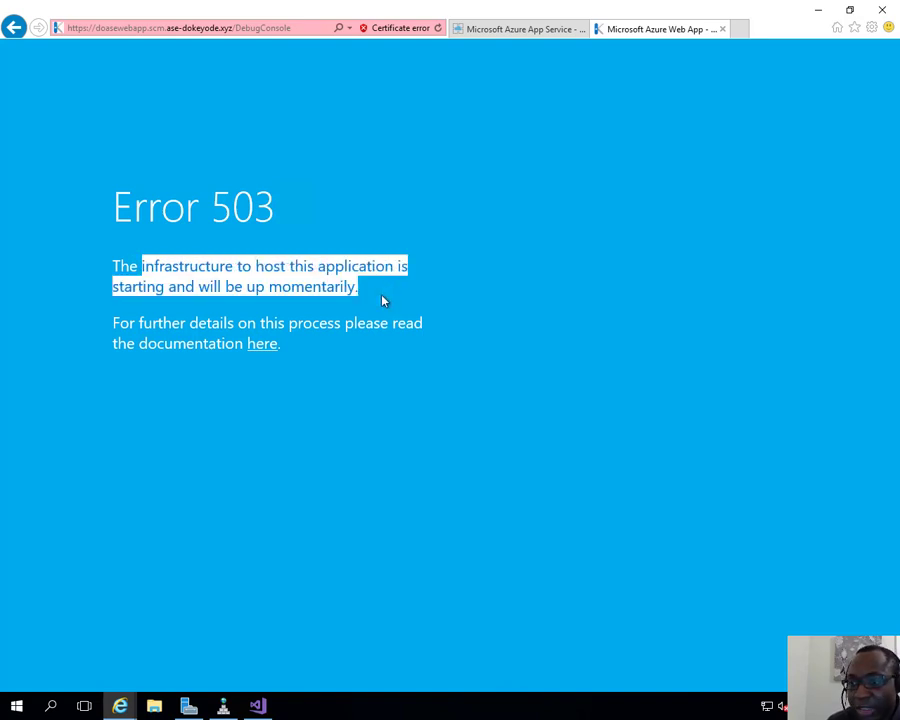
left_click(438, 29)
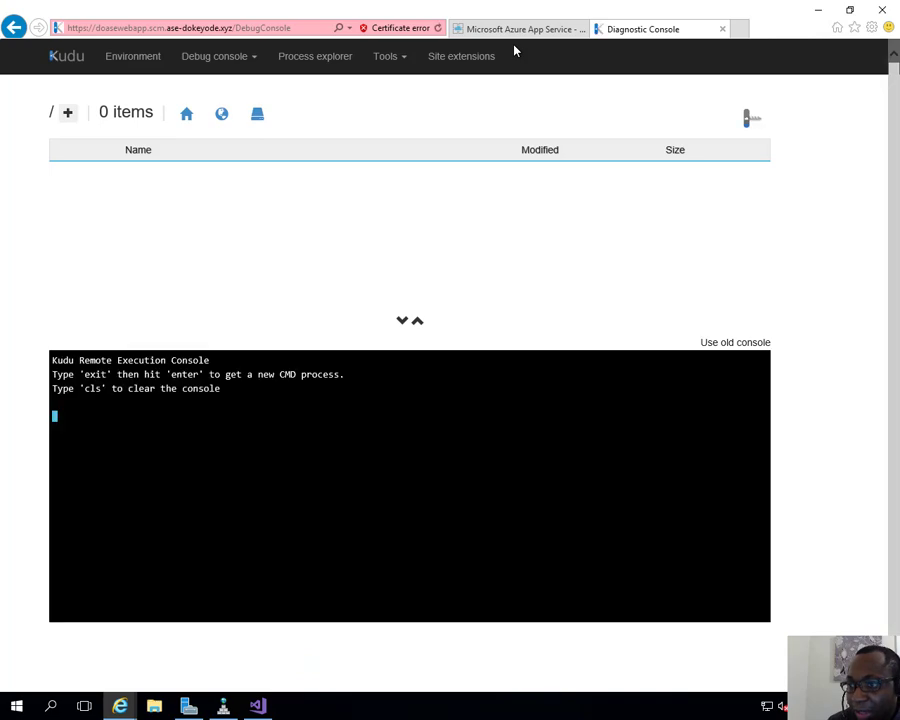
Step: Switch back to Visual Studio and publish the project with the doasewebapp - Web Deploy profile
left_click(260, 705)
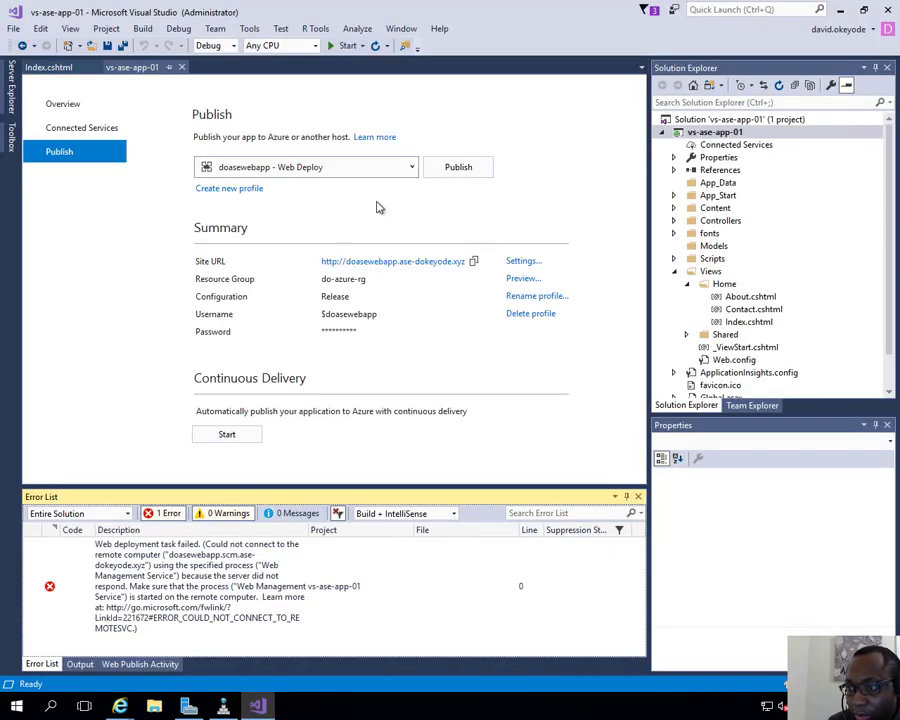
left_click(477, 169)
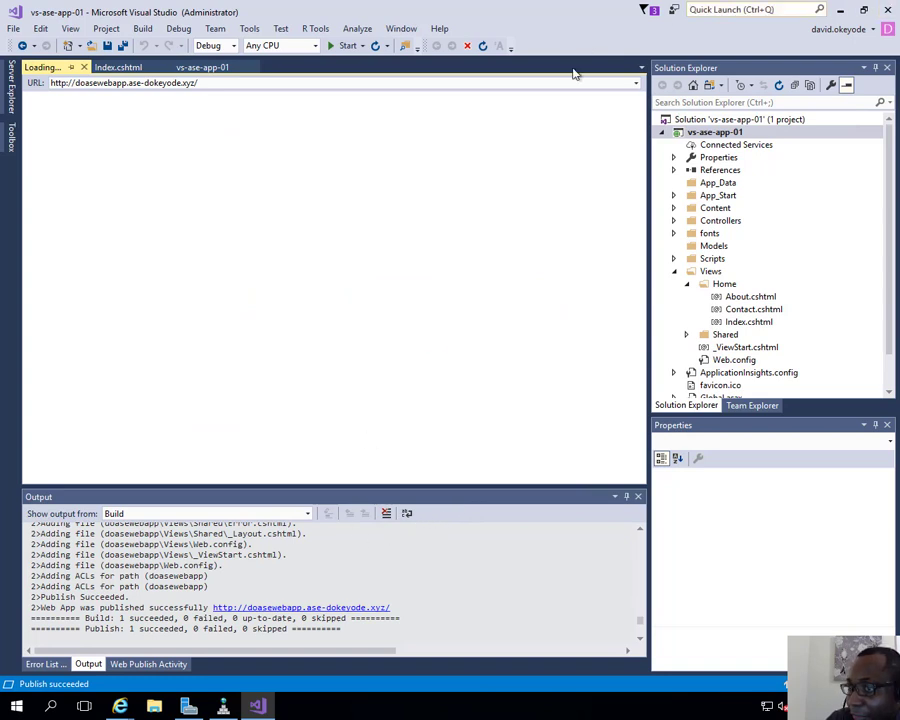
Step: Switch to the browser, reload the doasewebapp.ase-dokeyode.xyz page and check its main heading
mouse_move(120, 706)
left_click(106, 632)
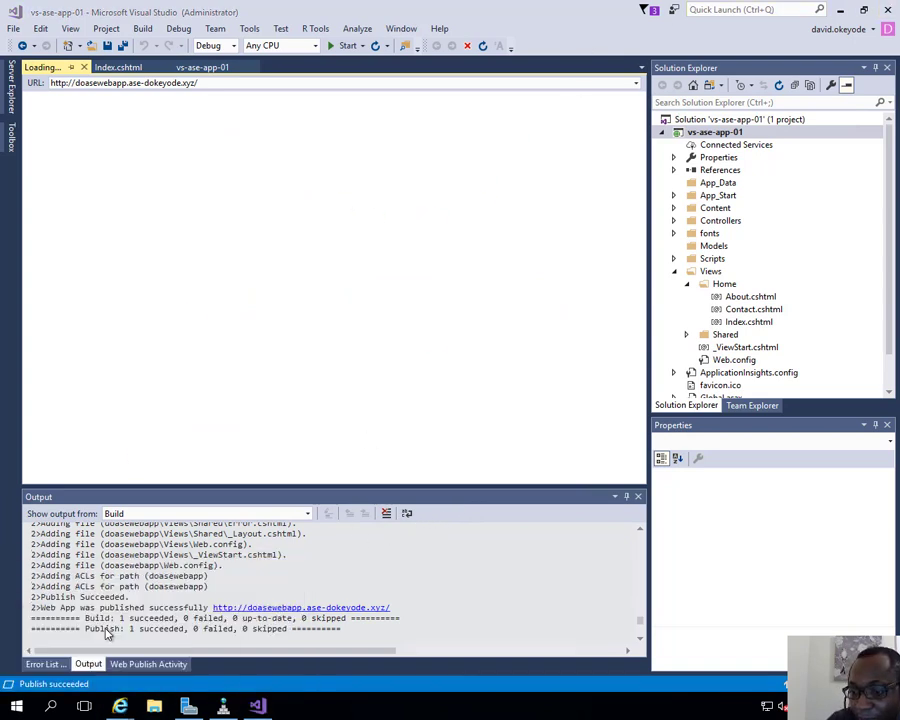
left_click(439, 29)
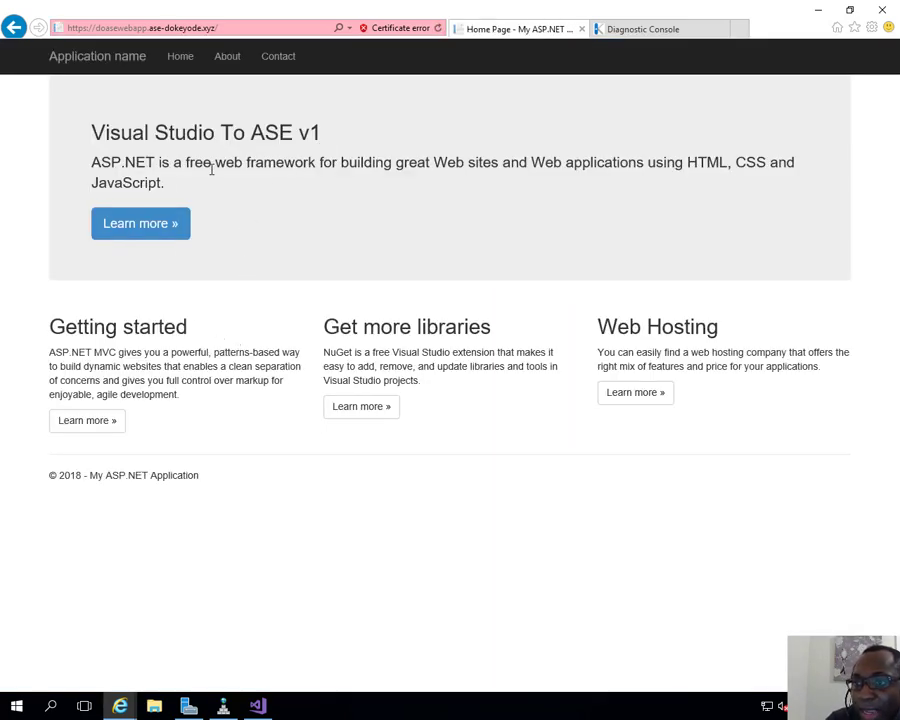
left_click_drag(93, 131, 347, 126)
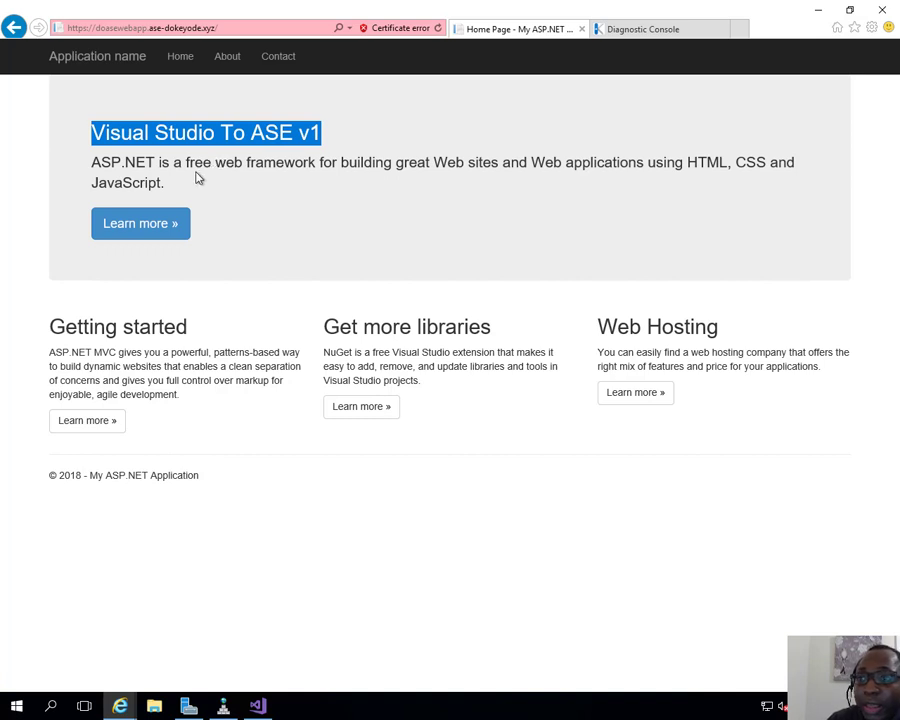
Step: Leave the remote session for the network diagram in Paint and deselect the line extending from the XG Firewall
mouse_move(562, 6)
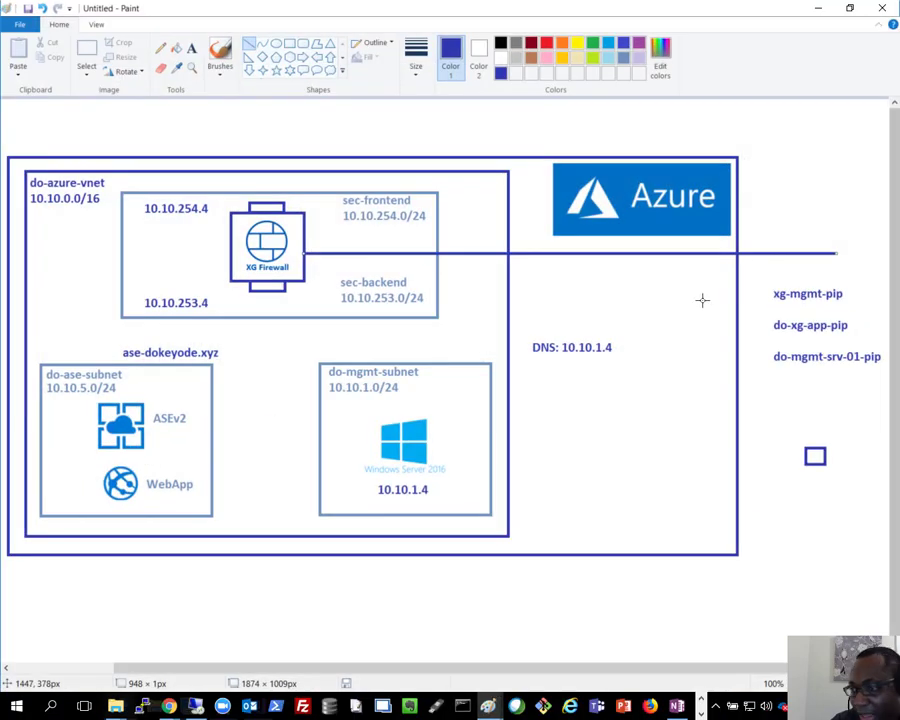
left_click(807, 397)
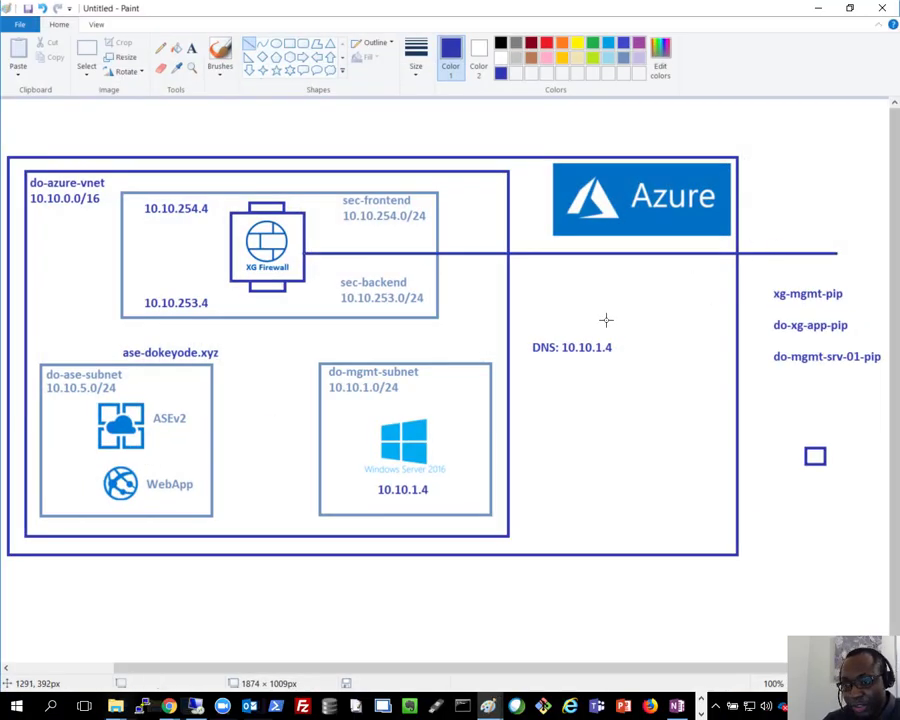